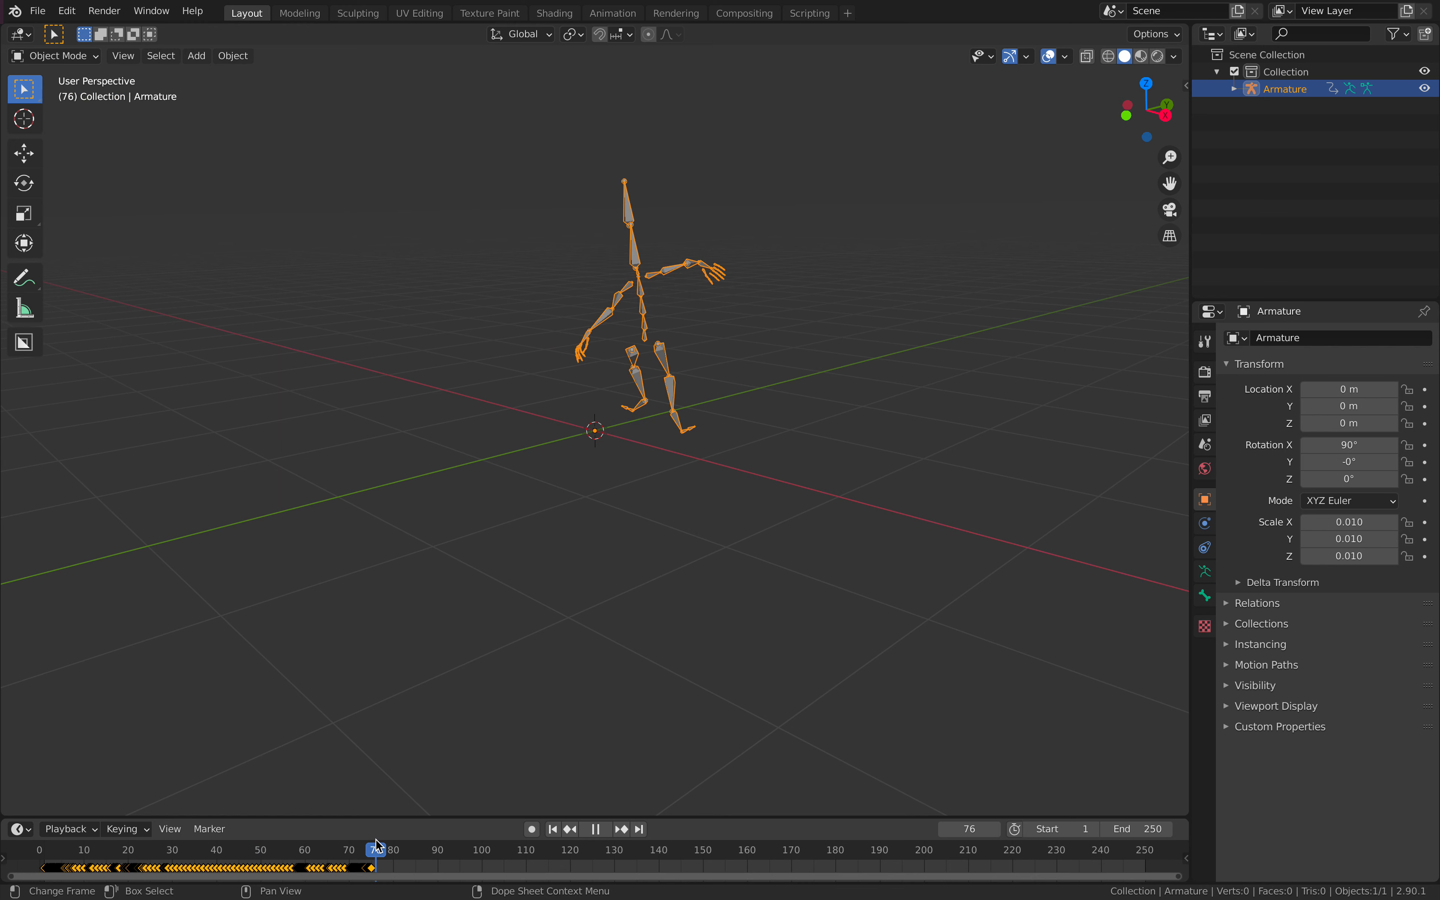
Step: Set the end frame of the animation range to 75
left_click(1155, 833)
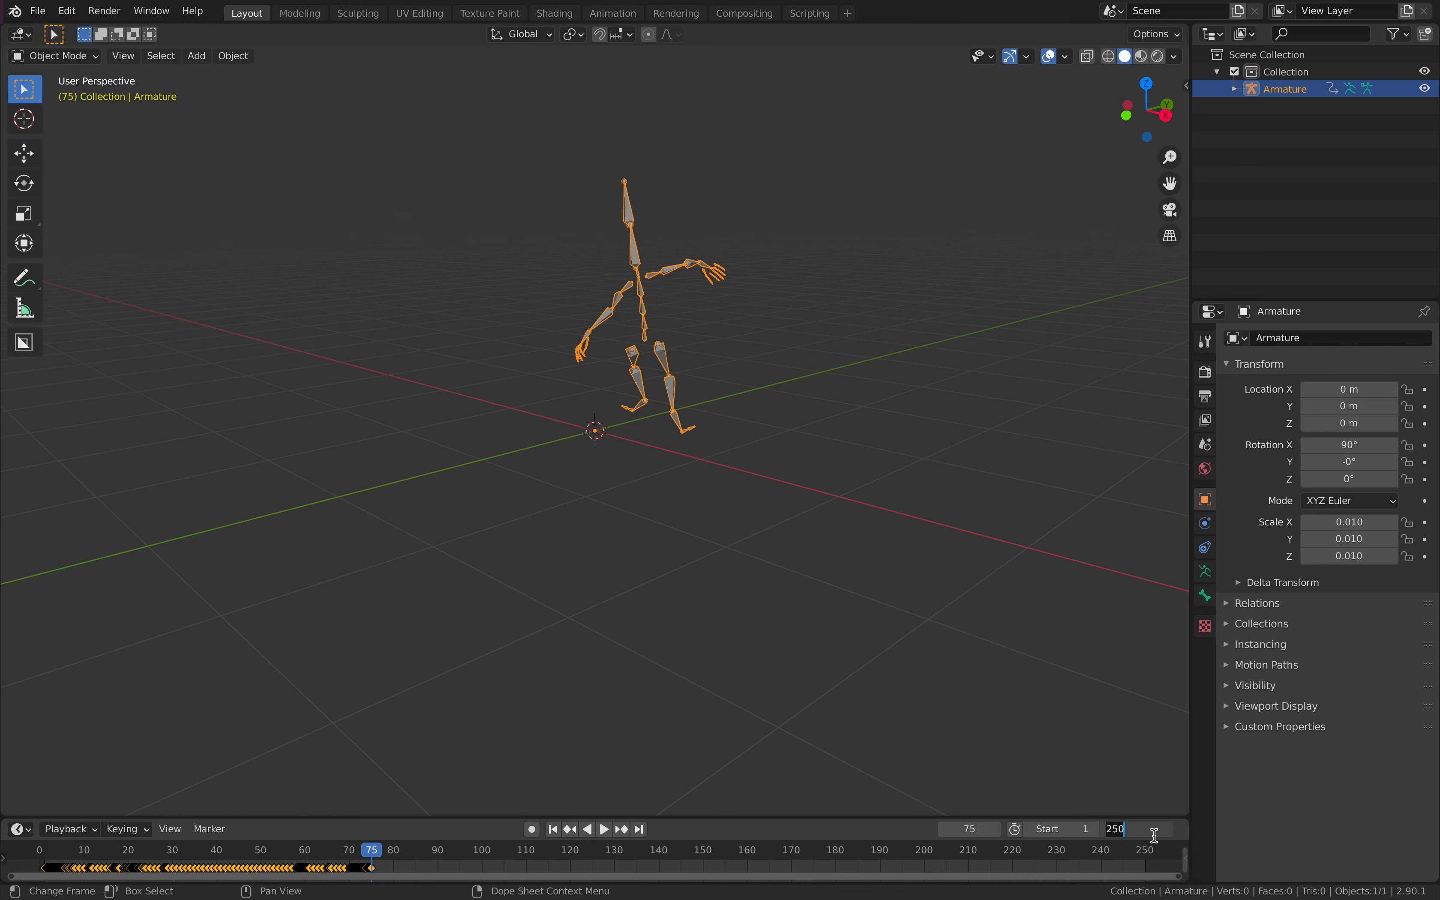
type("75")
key("Return")
Step: Review the armature's motion by scrubbing the timeline and playing the animation from the first frame
scroll(861, 861, "up", 4)
middle_click_drag(506, 851, 609, 856)
left_click_drag(524, 848, 153, 850)
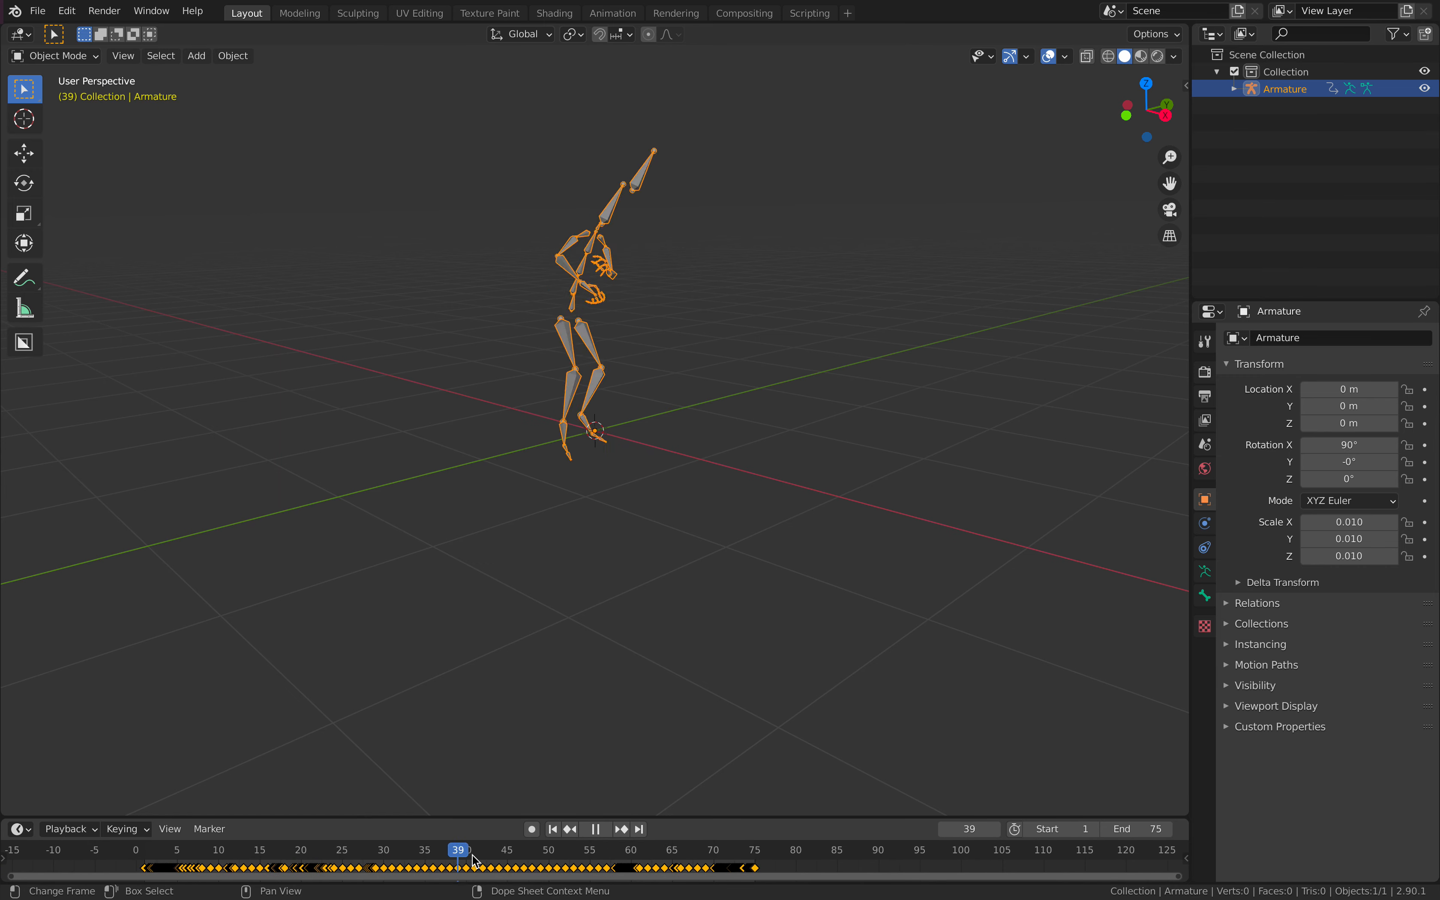
key("space")
scroll(736, 861, "up", 1)
left_click_drag(675, 856, 253, 851)
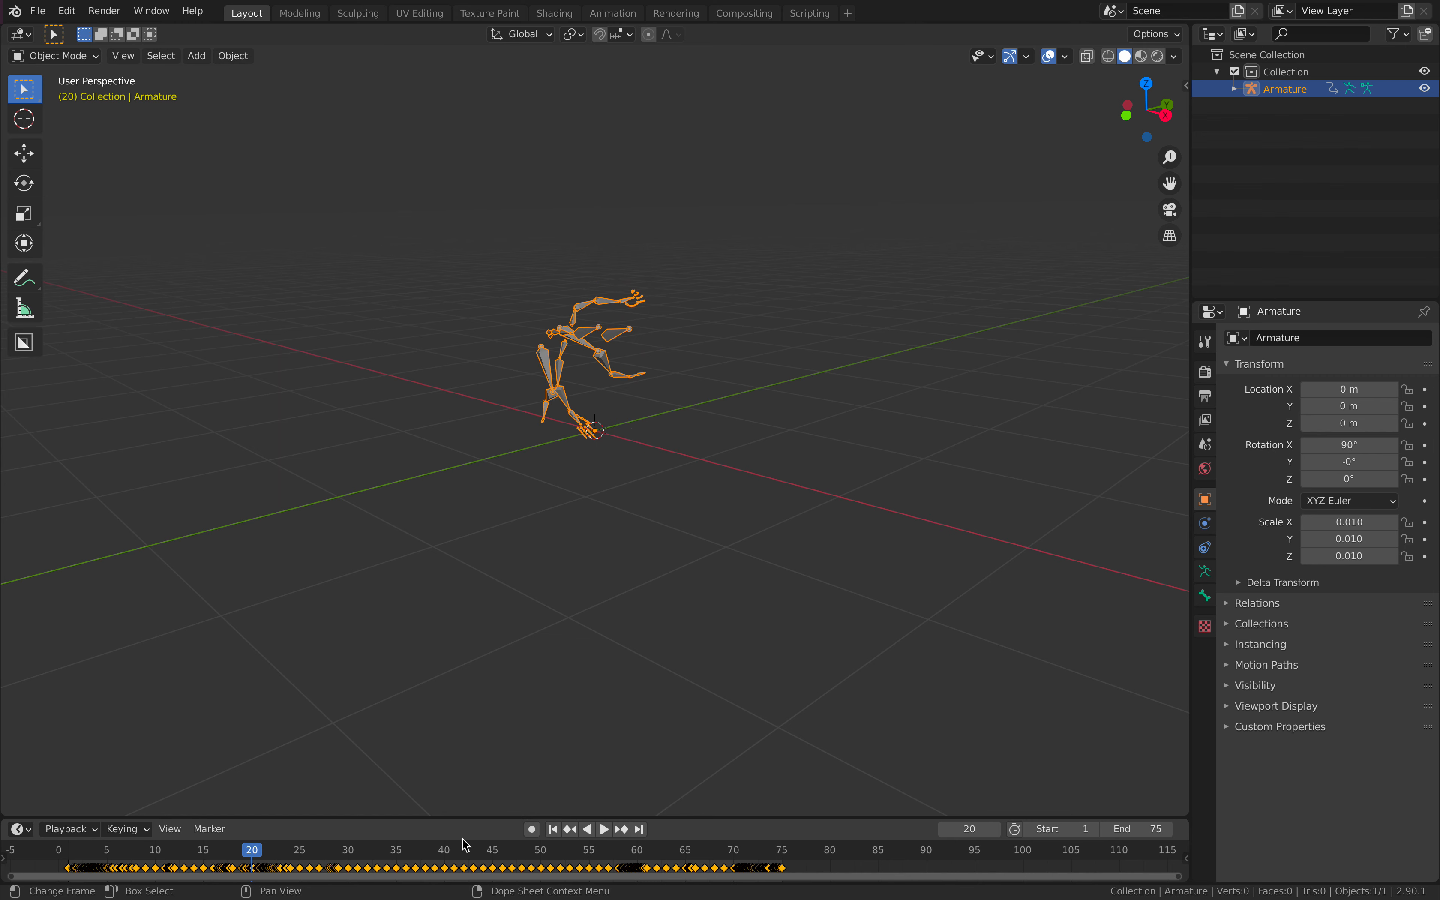
left_click(552, 829)
left_click(605, 828)
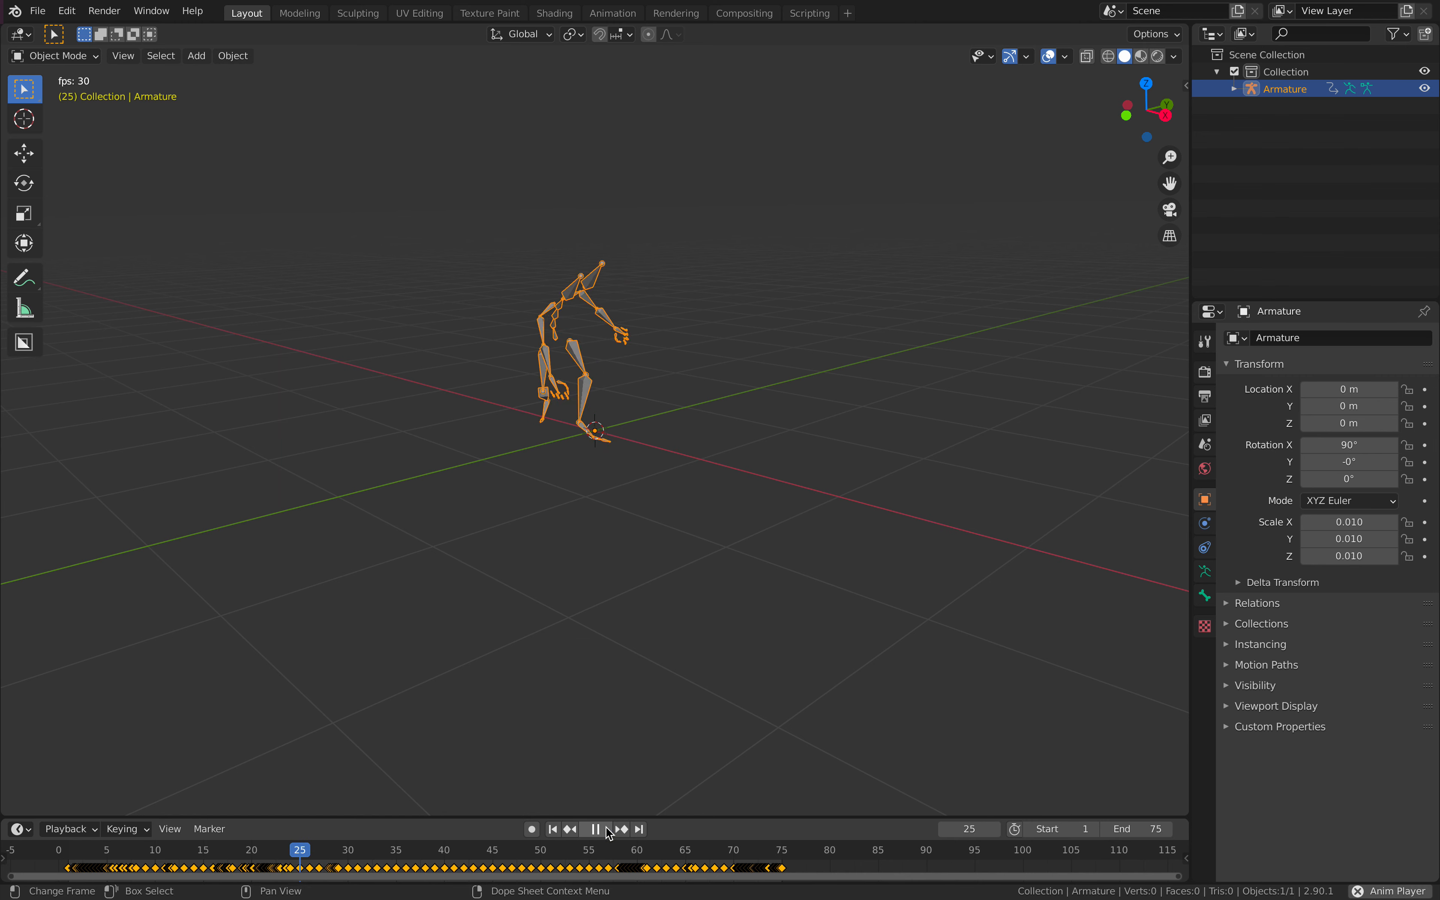
key("space")
Step: Save the scene to the Desktop as armature_mesh_001.blend
left_click(46, 14)
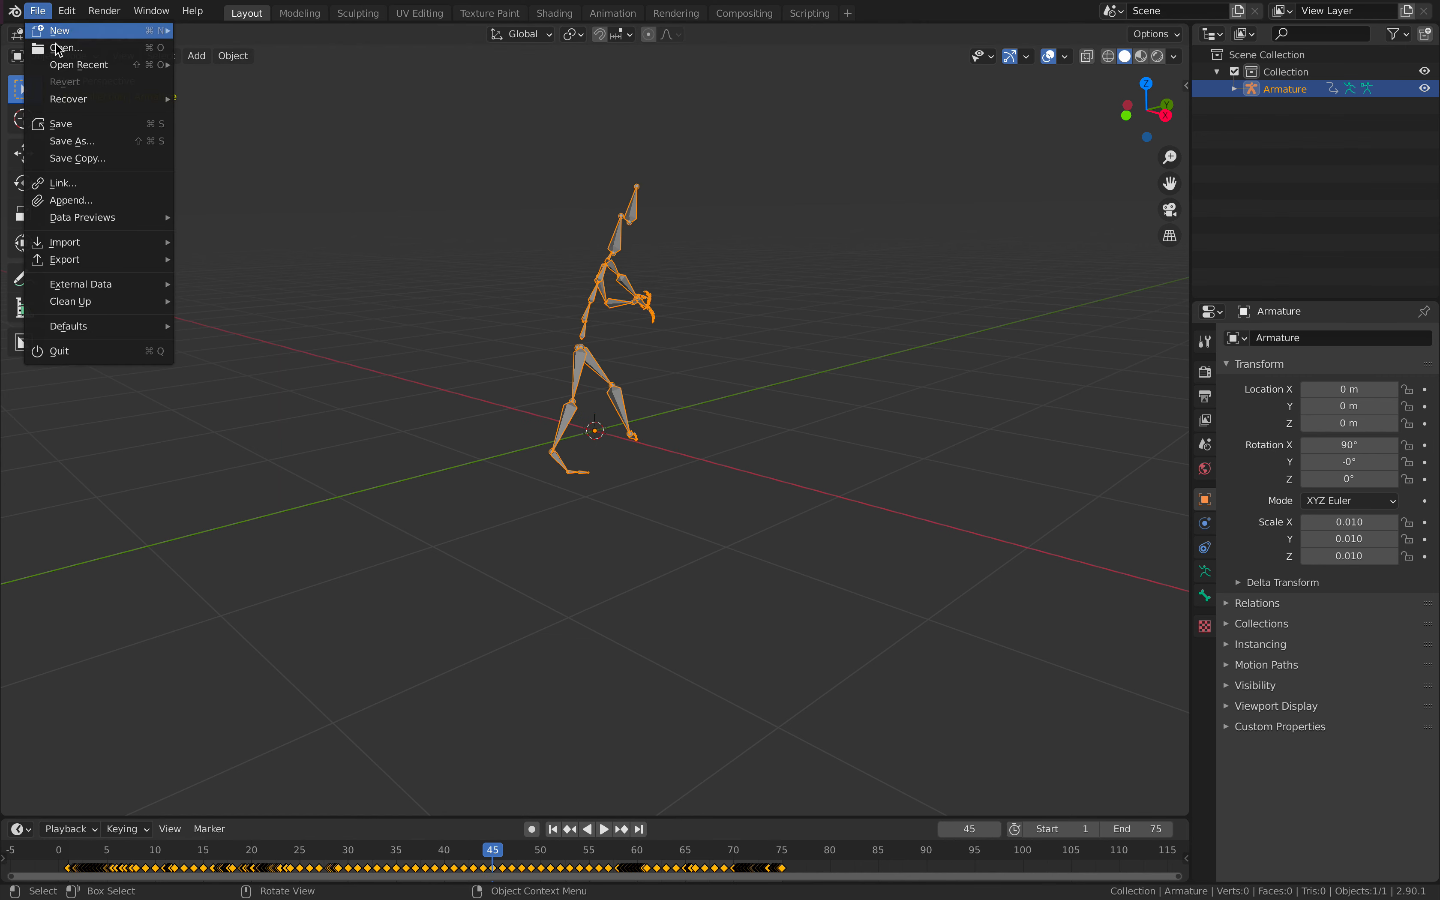
left_click(93, 142)
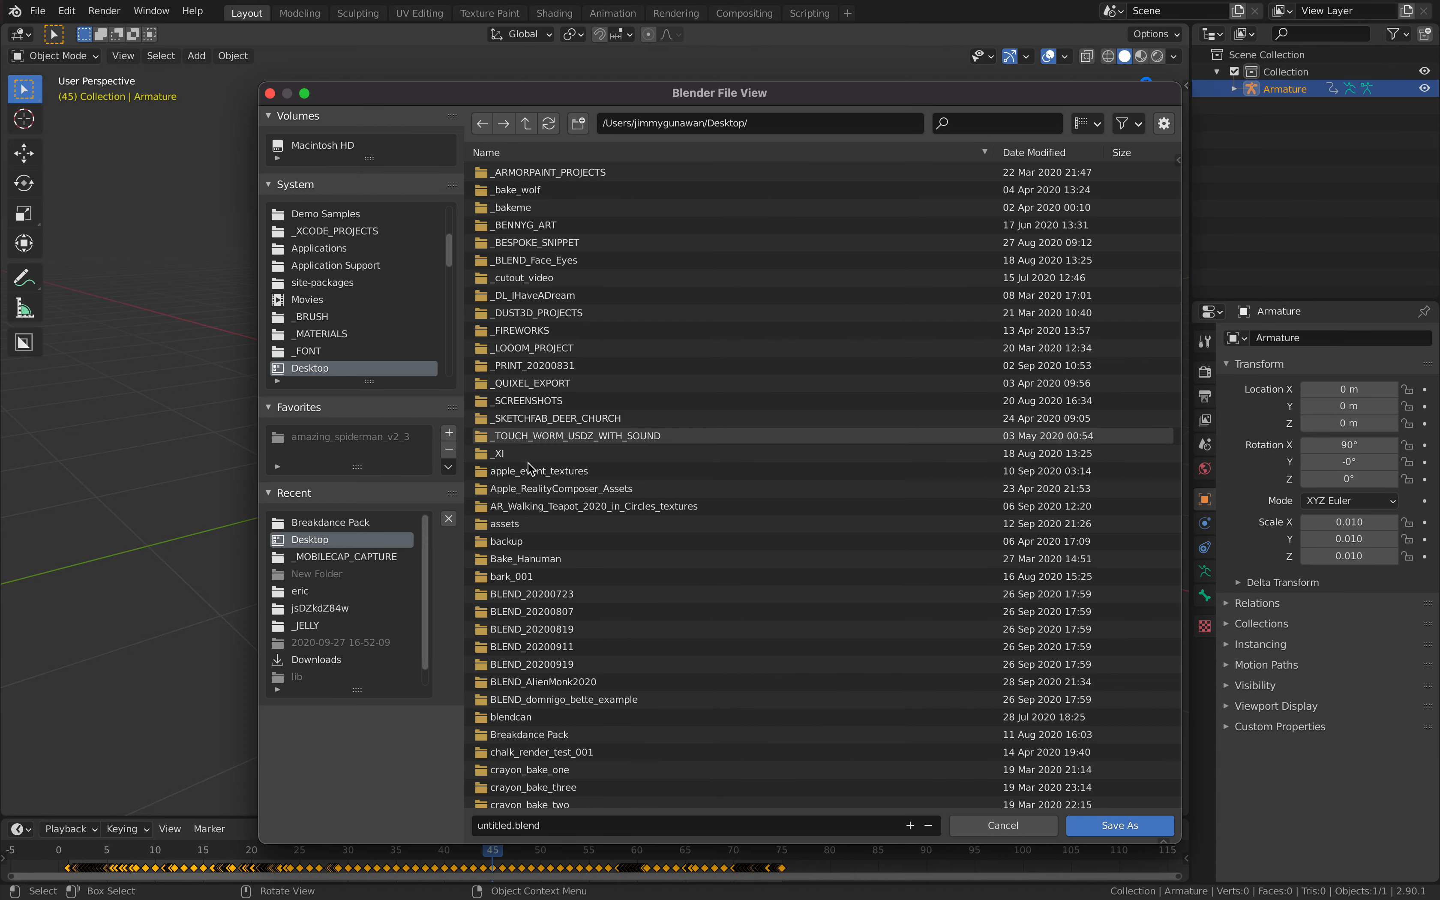
left_click(513, 830)
double_click(499, 827)
type("armature_mesh_001")
key("Return")
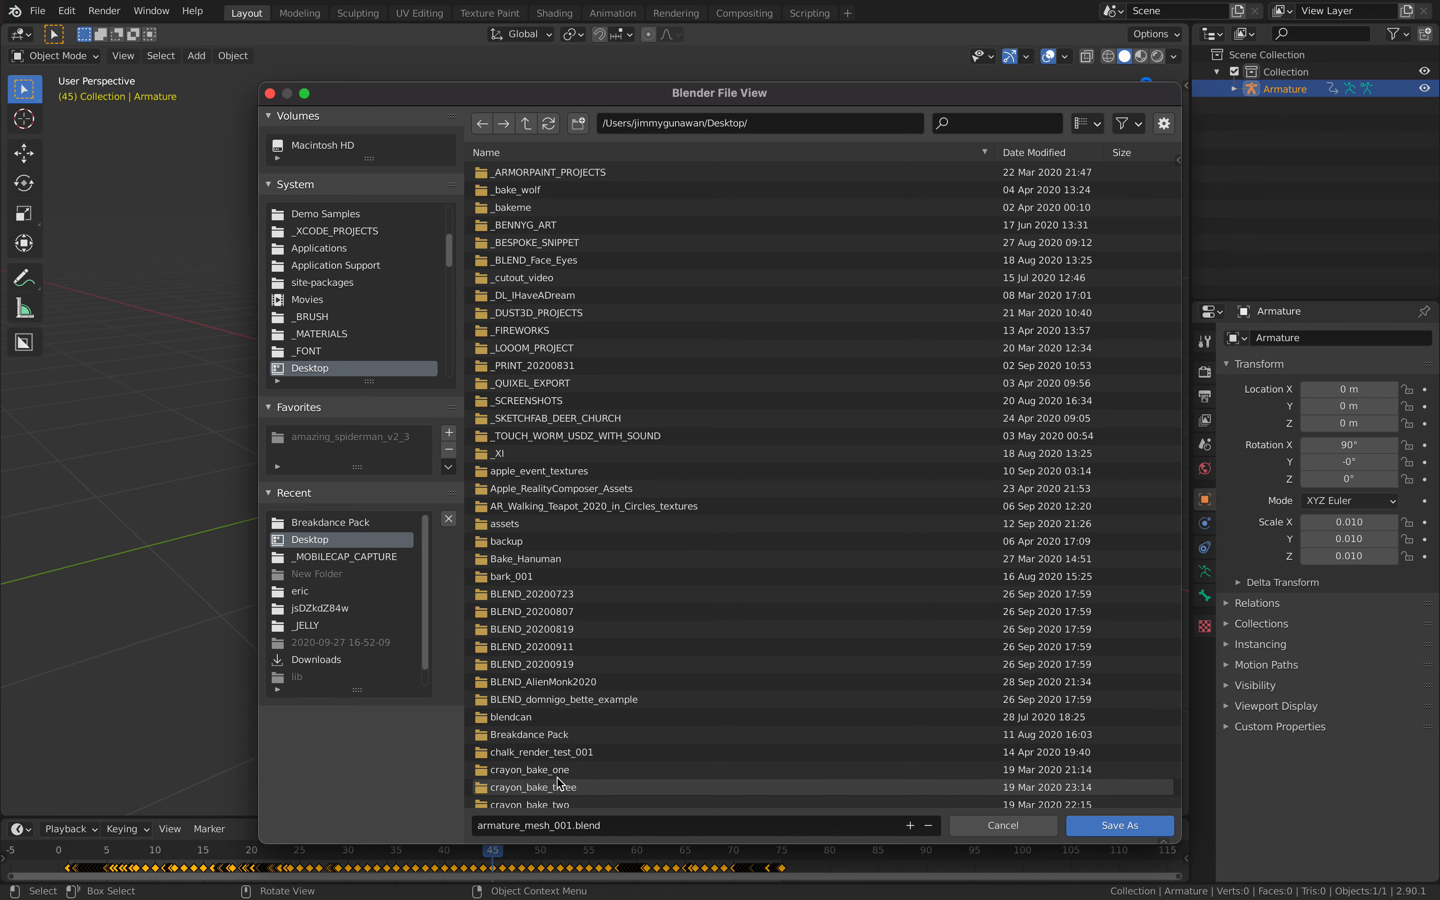
left_click(1118, 827)
Step: Split the 3D viewport into two stacked areas and make the upper one a Sverchok Nodes editor with a new node tree
left_click_drag(1175, 100, 1096, 396)
middle_click_drag(982, 465, 936, 487, "shift")
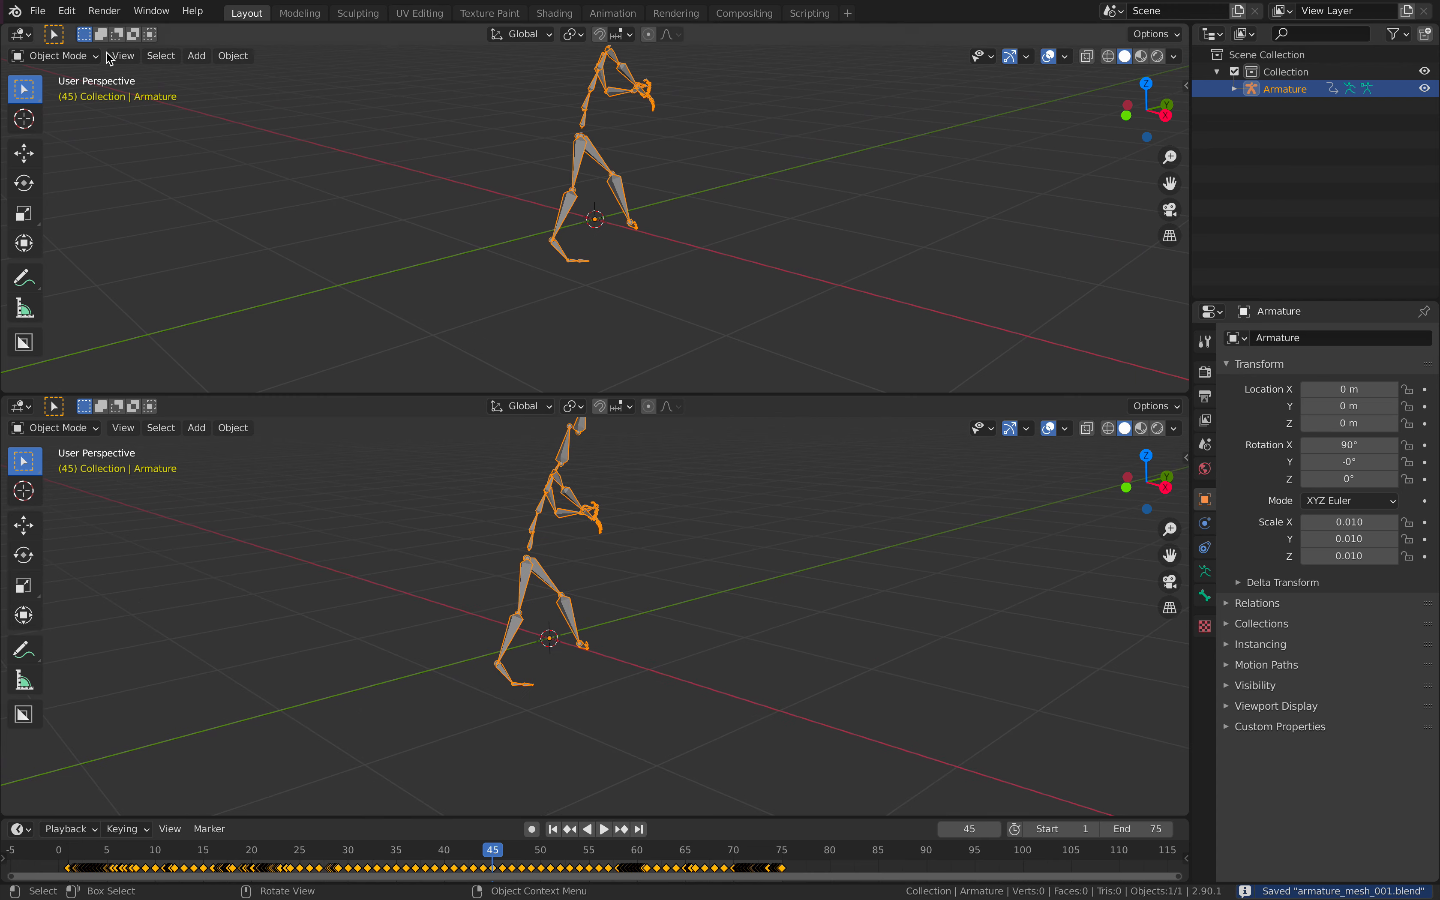
left_click(15, 37)
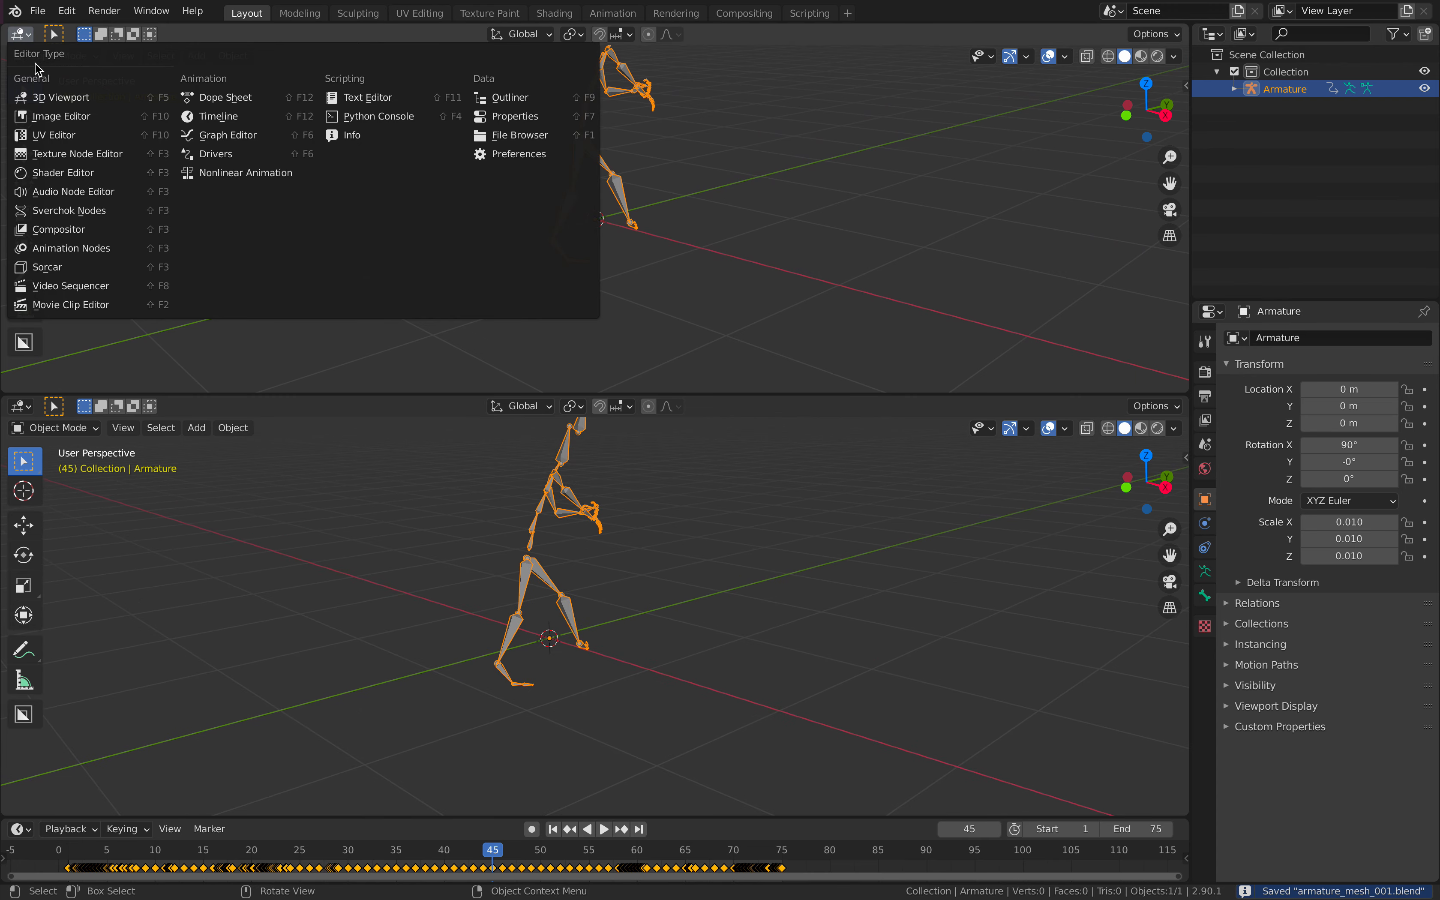
left_click(110, 211)
left_click(574, 34)
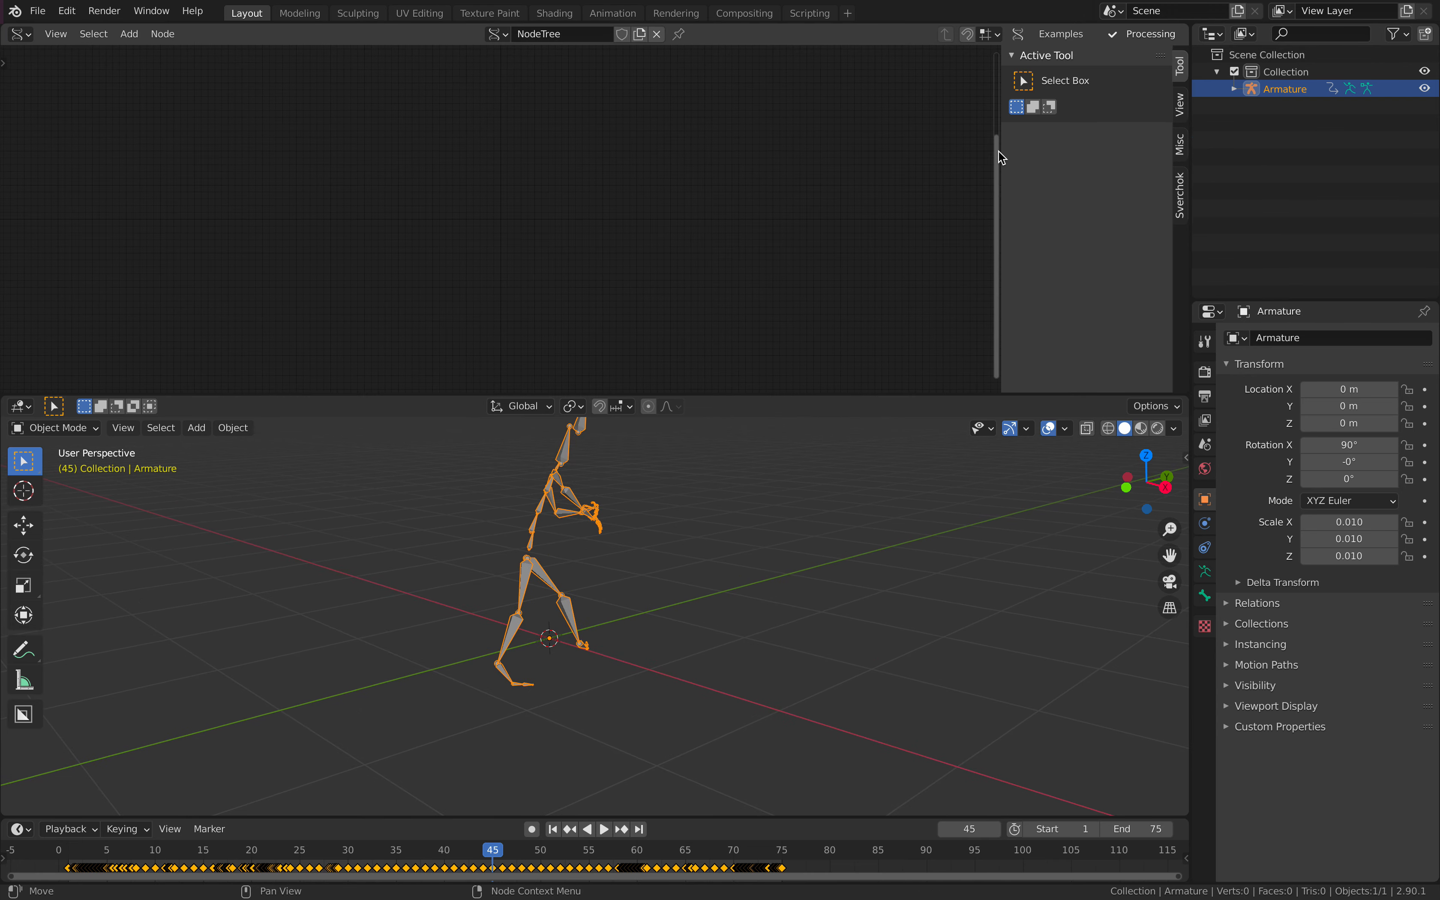
key("n")
Step: Add an Armature Props node to the node tree, widen it and assign the Armature object to it
key("shift+a")
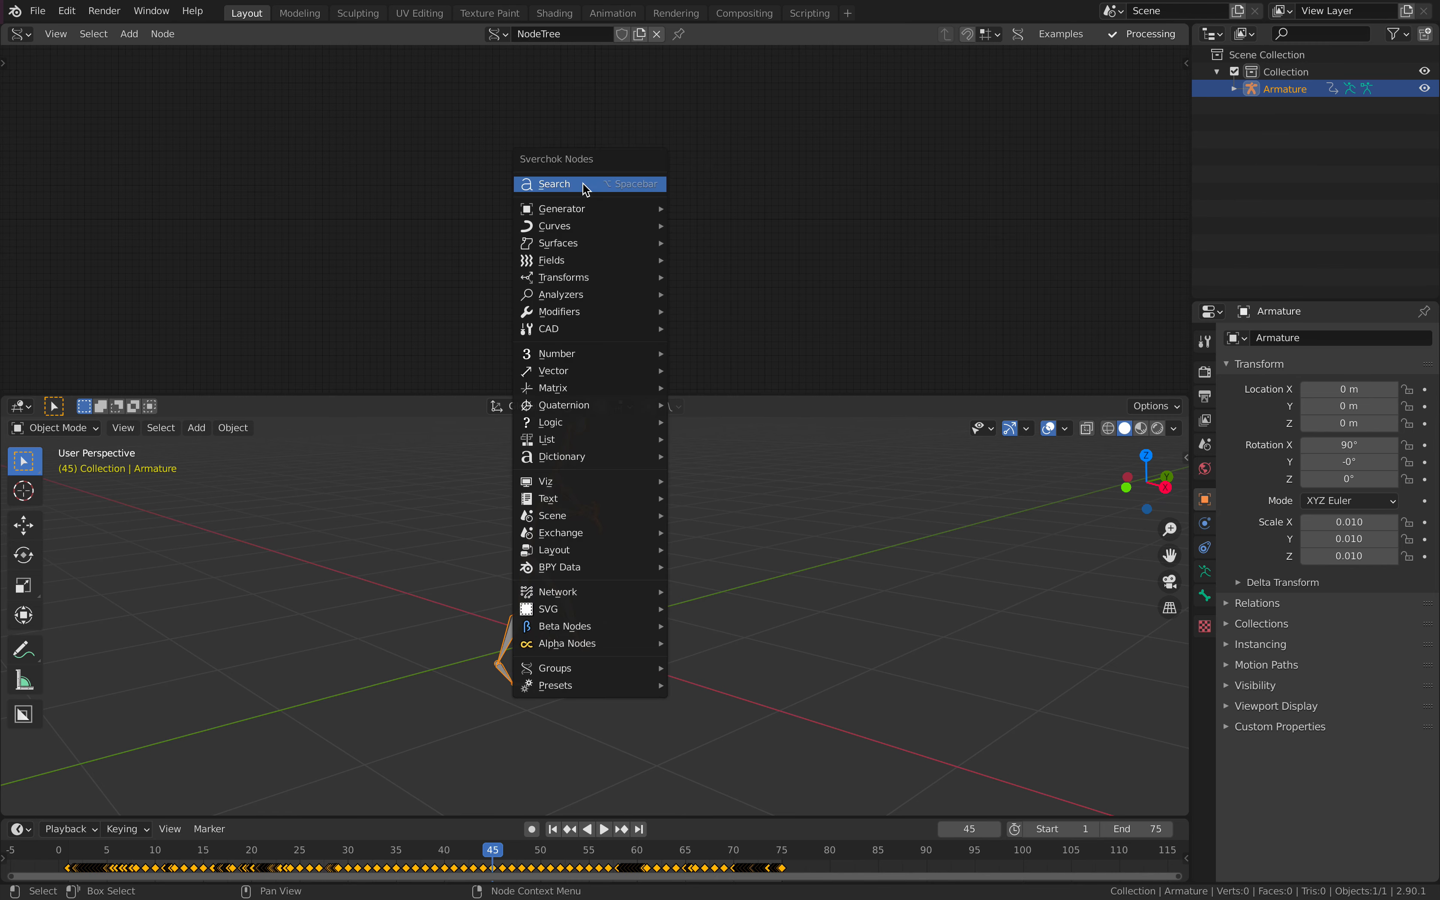
left_click(588, 188)
type("arma")
key("Return")
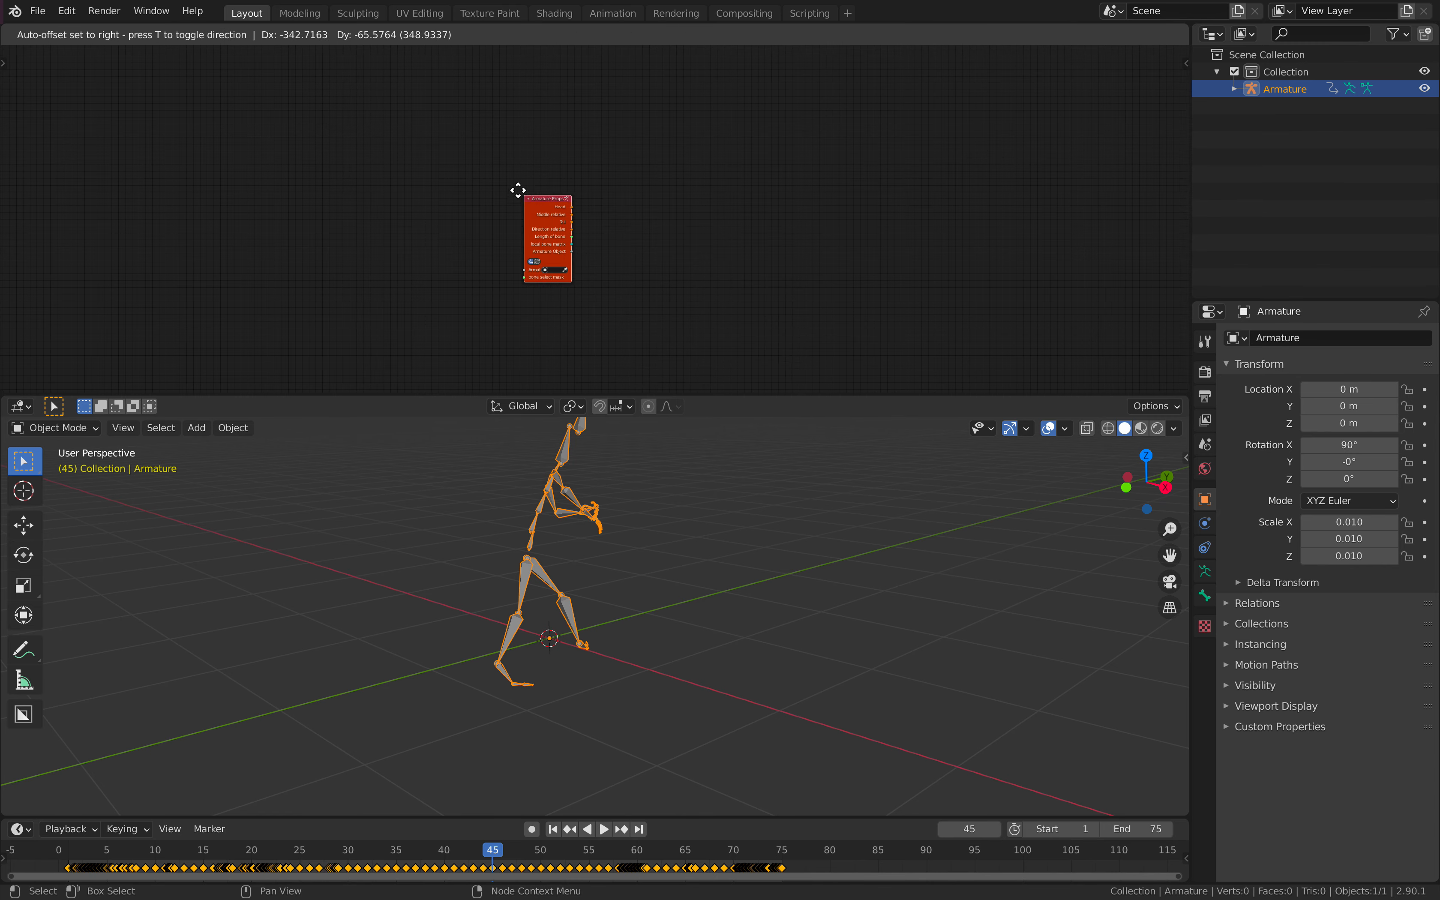
left_click(444, 174)
scroll(404, 185, "up", 3)
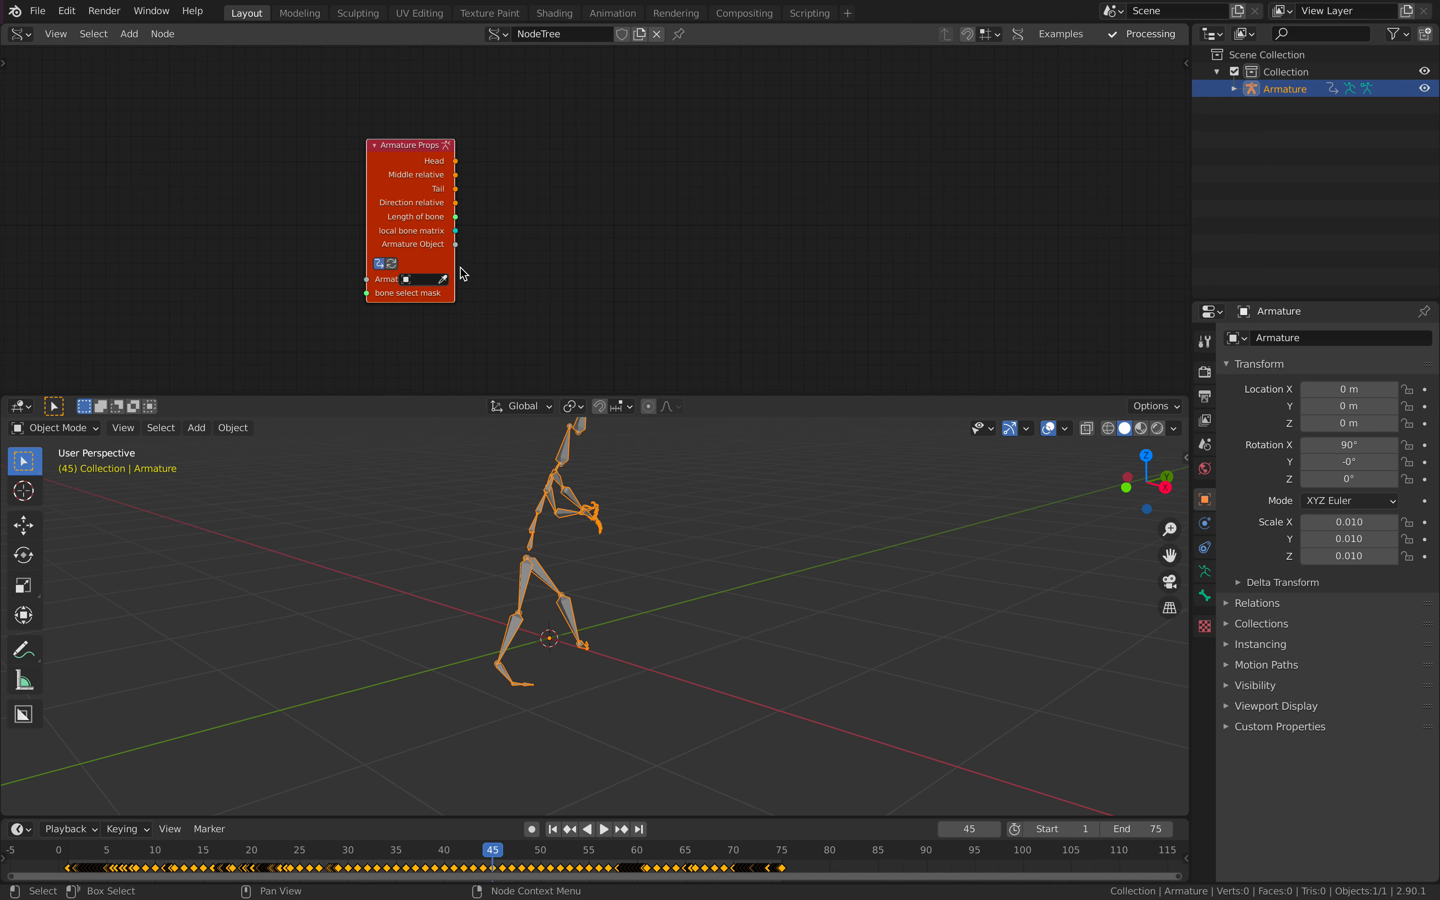
left_click_drag(454, 266, 481, 265)
left_click(435, 279)
left_click(452, 295)
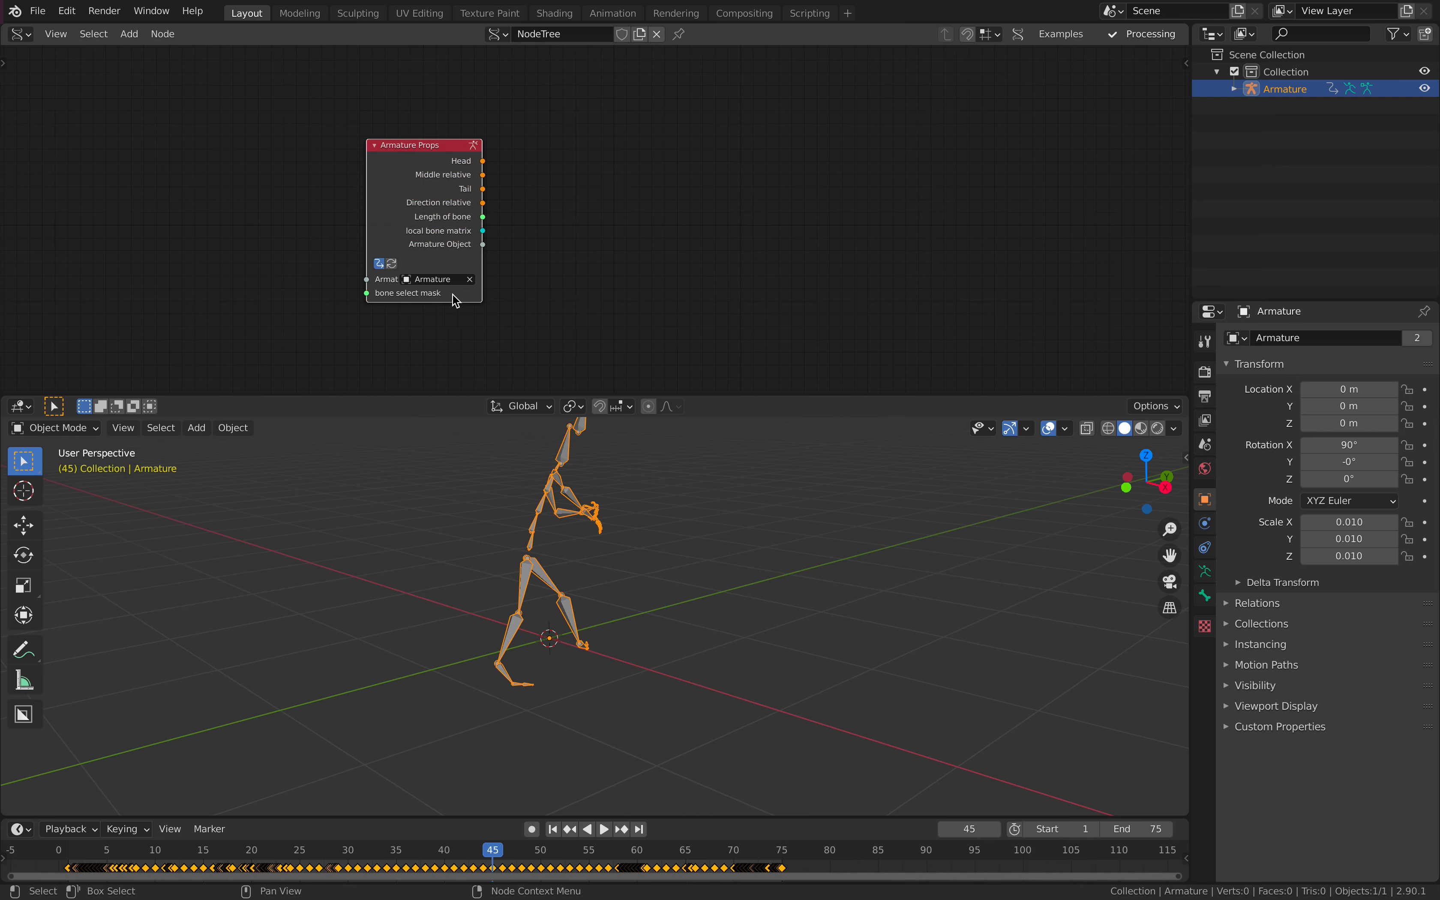
Step: Enable the fake user for the Sverchok node tree
middle_click_drag(554, 503, 500, 510)
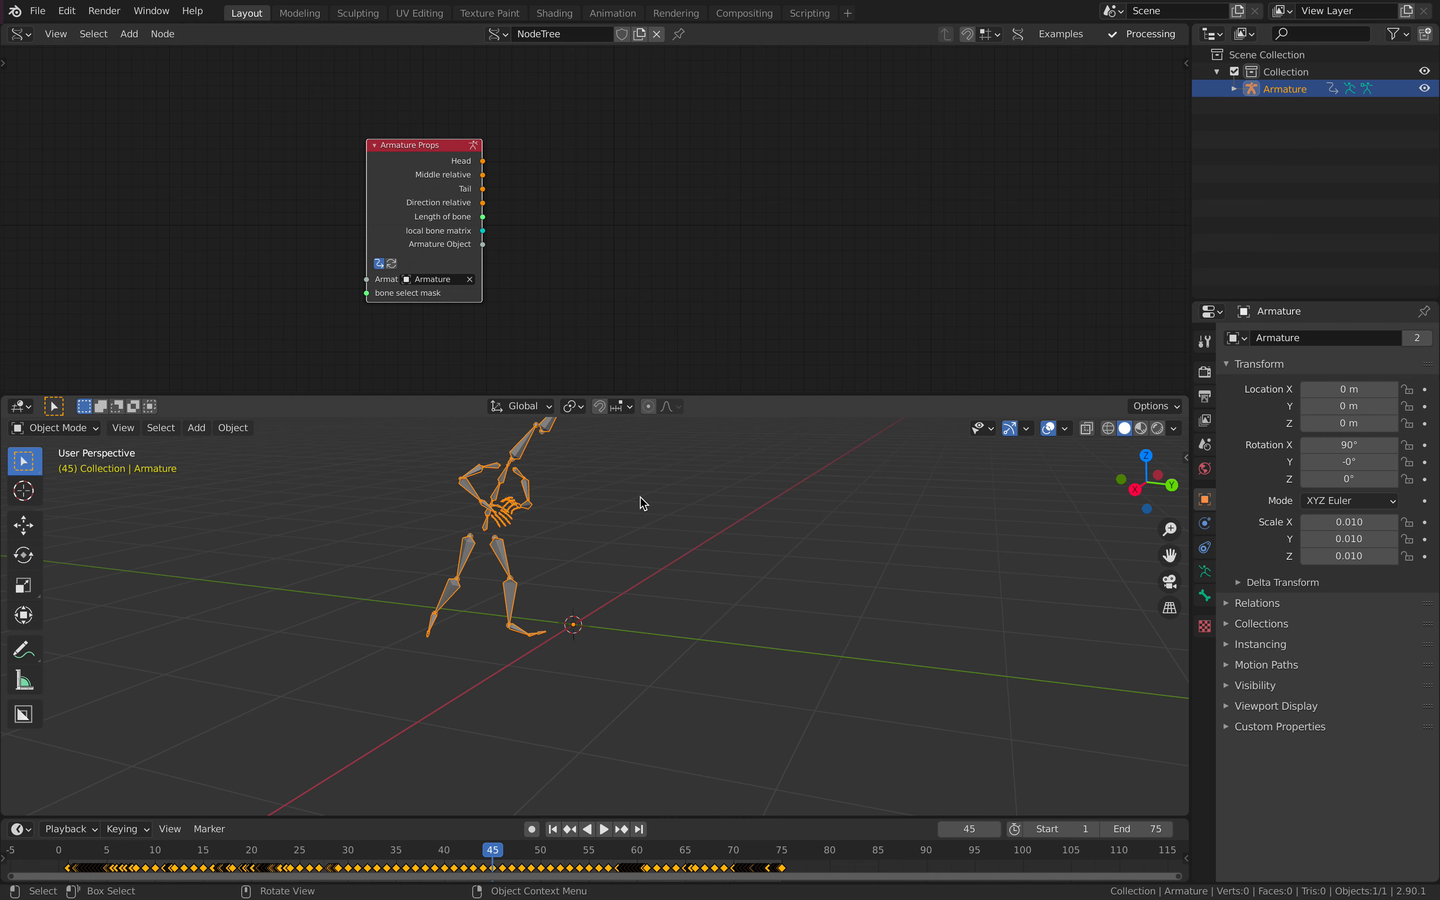
left_click_drag(713, 395, 712, 393)
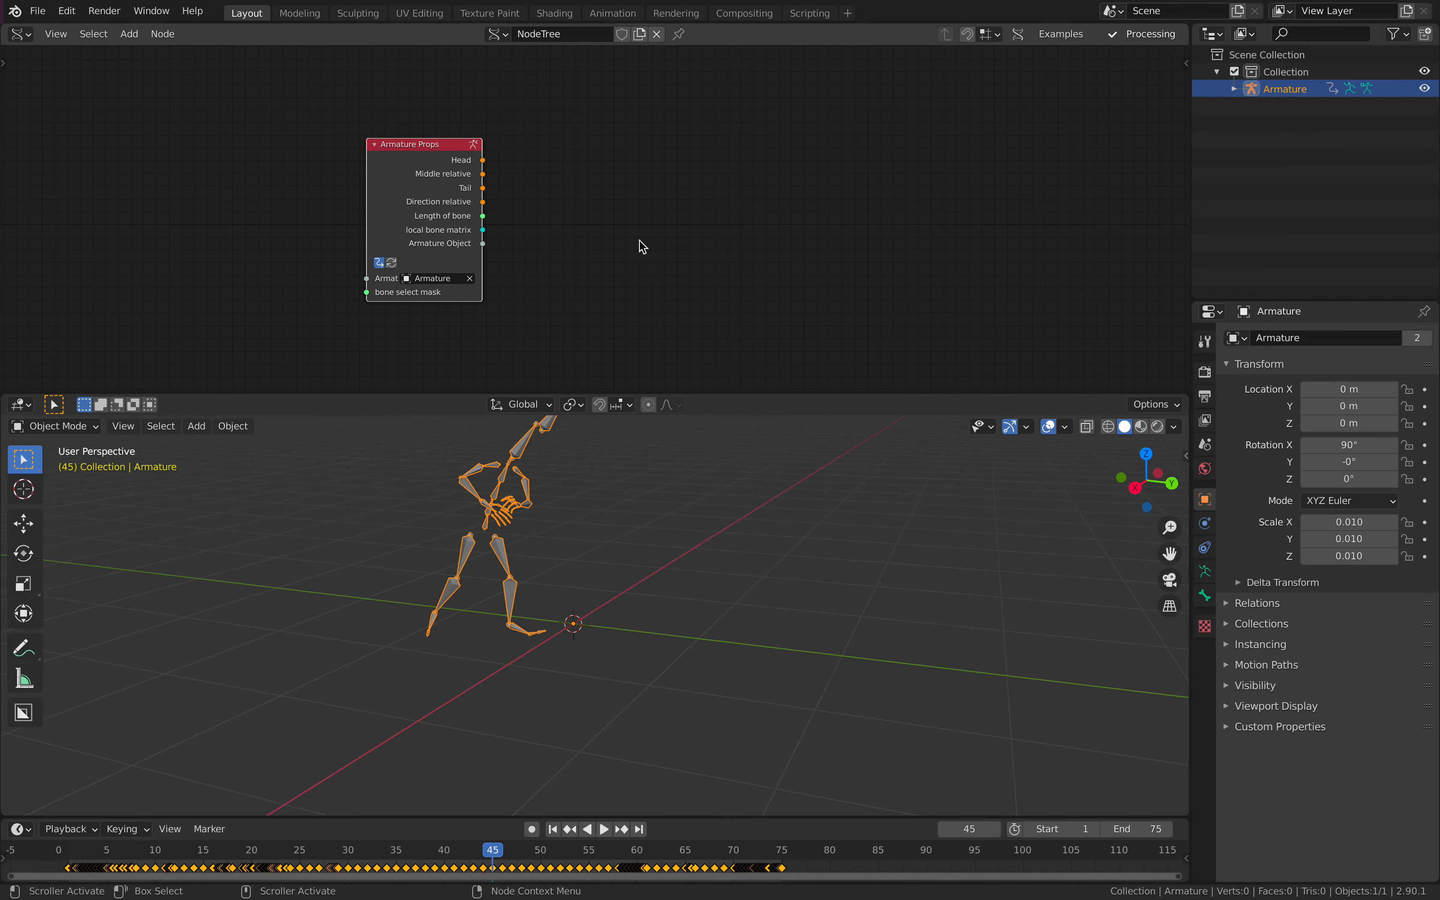
left_click(622, 34)
Step: Add a UV Connection node beside the Armature Props node, leaving room between them
middle_click_drag(626, 135, 604, 143)
scroll(598, 156, "up", 2)
left_click(596, 160)
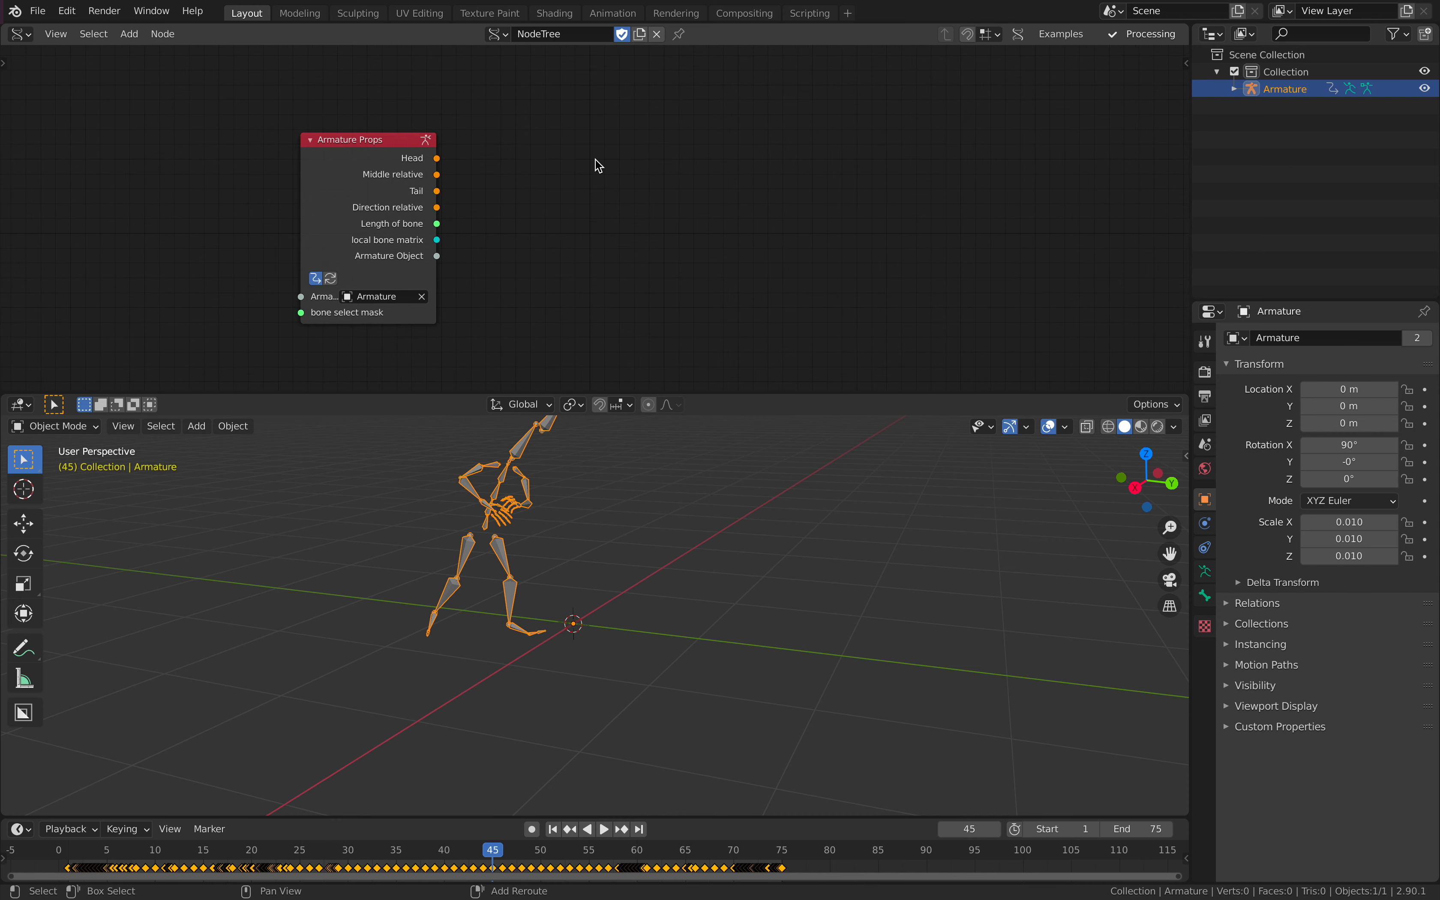
key("alt+space")
type("uv con")
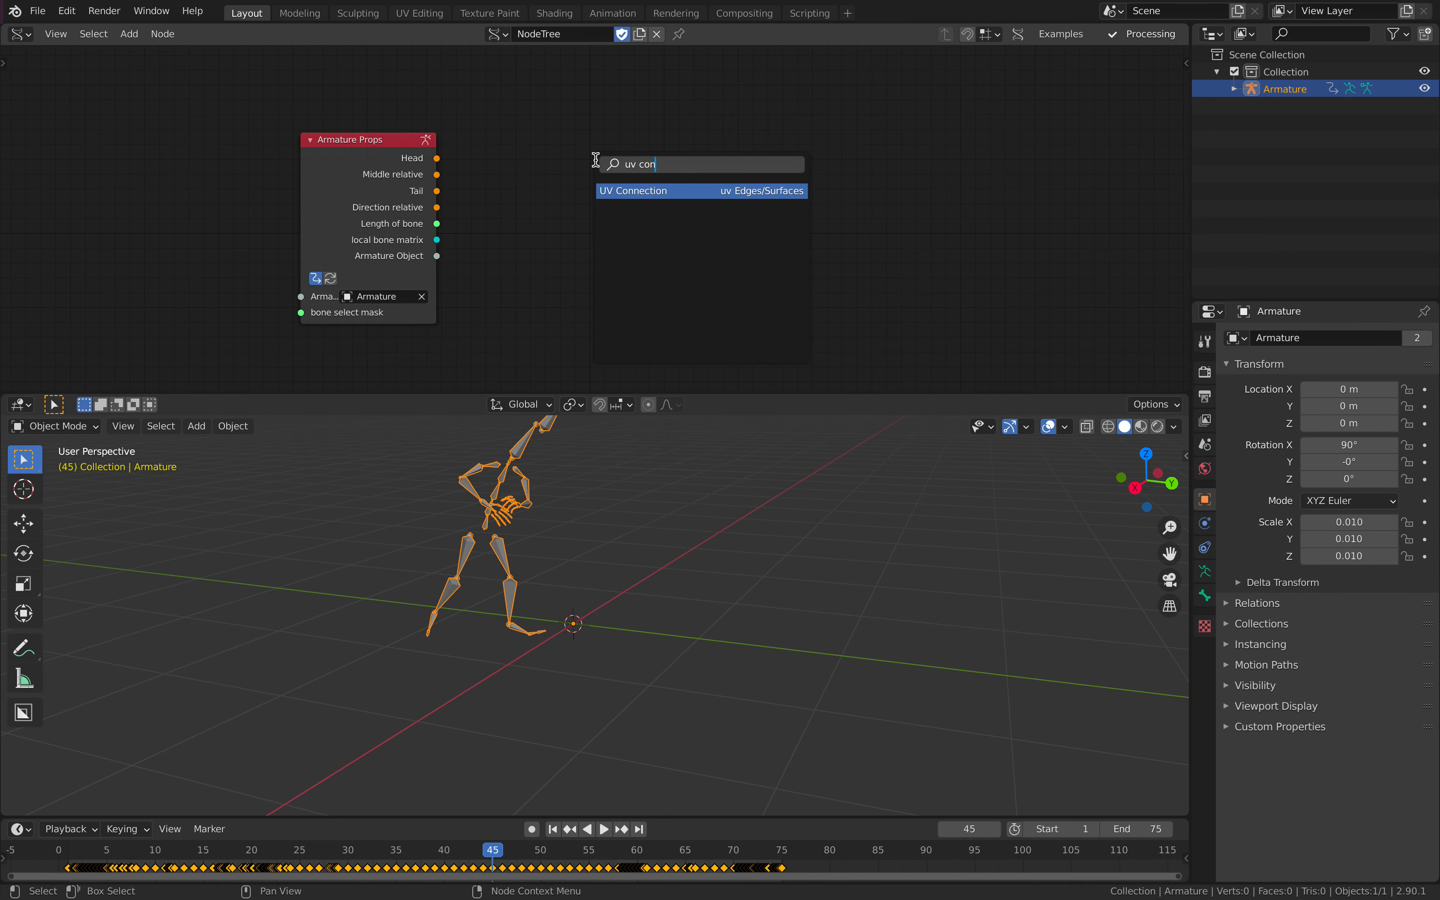
key("Return")
left_click(650, 161)
Step: Add a List Zip node between the Armature Props and UV Connection nodes
key("alt+space")
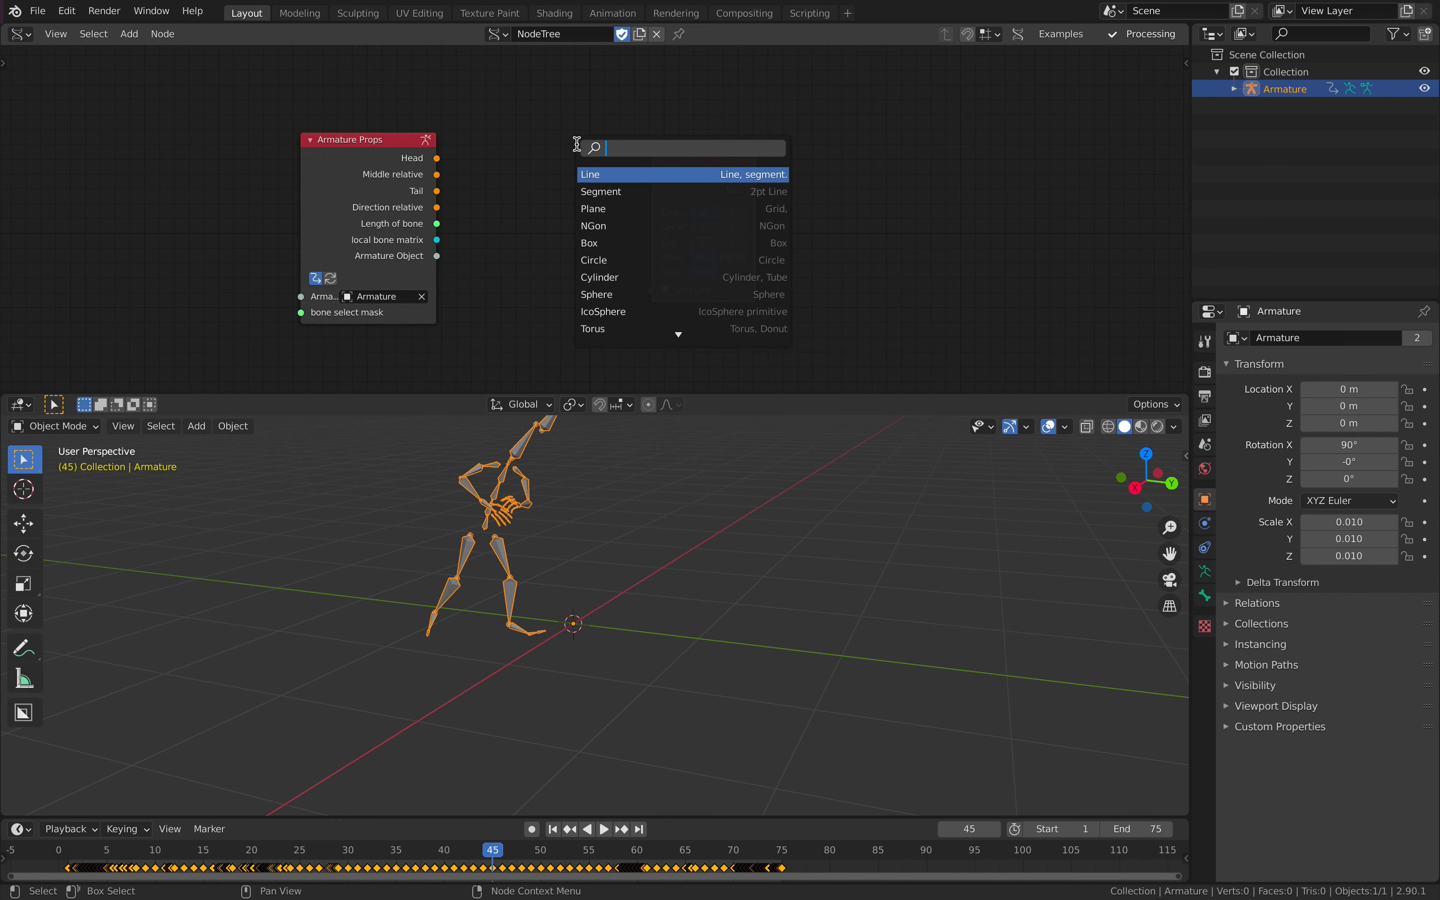
type("lilst")
key("BackSpace")
type("st zip")
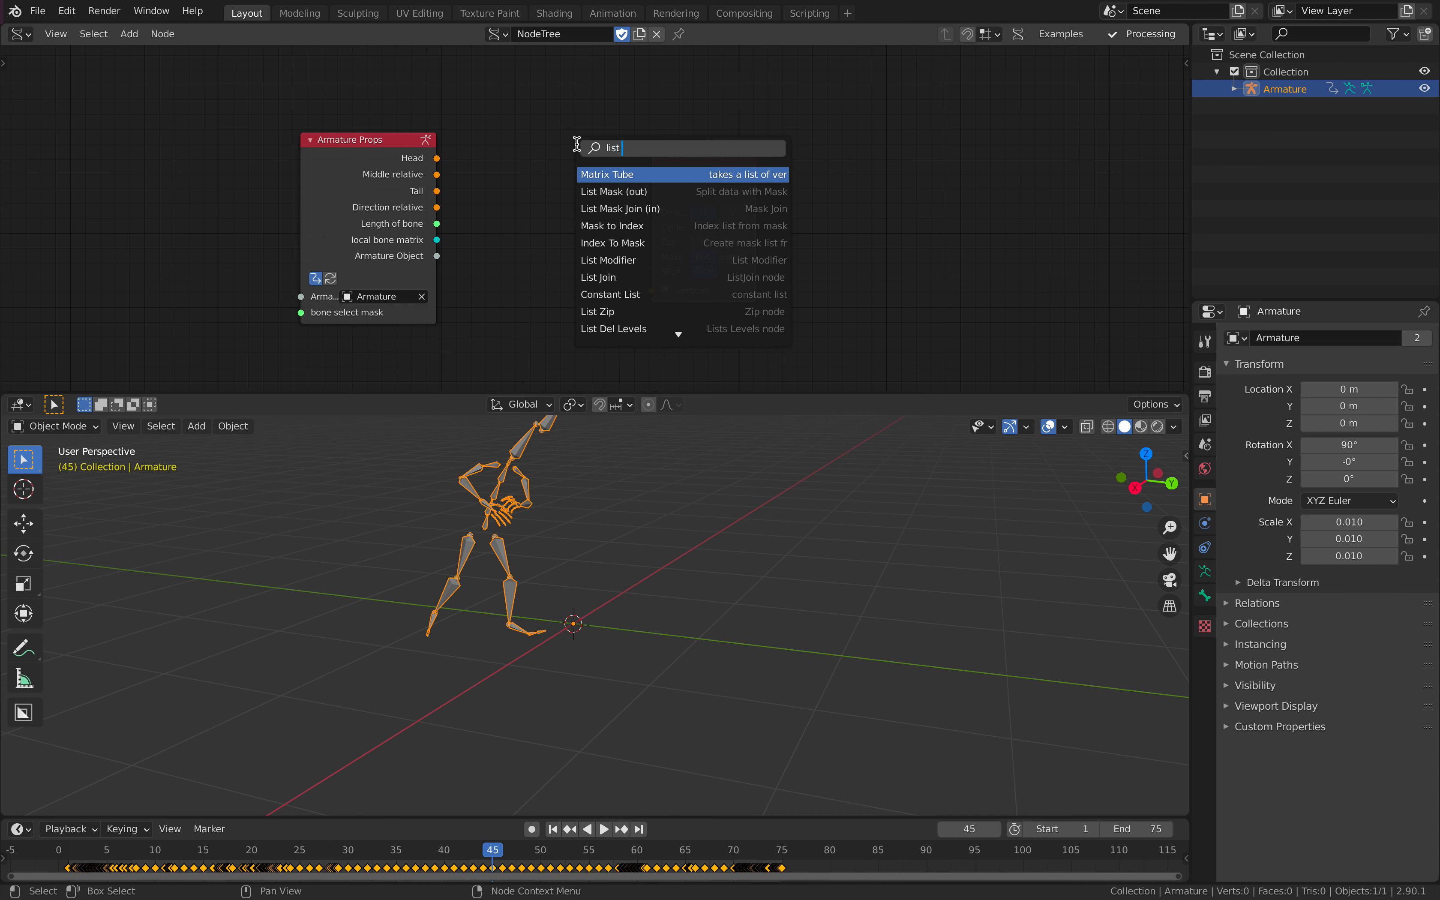
key("Return")
left_click(482, 155)
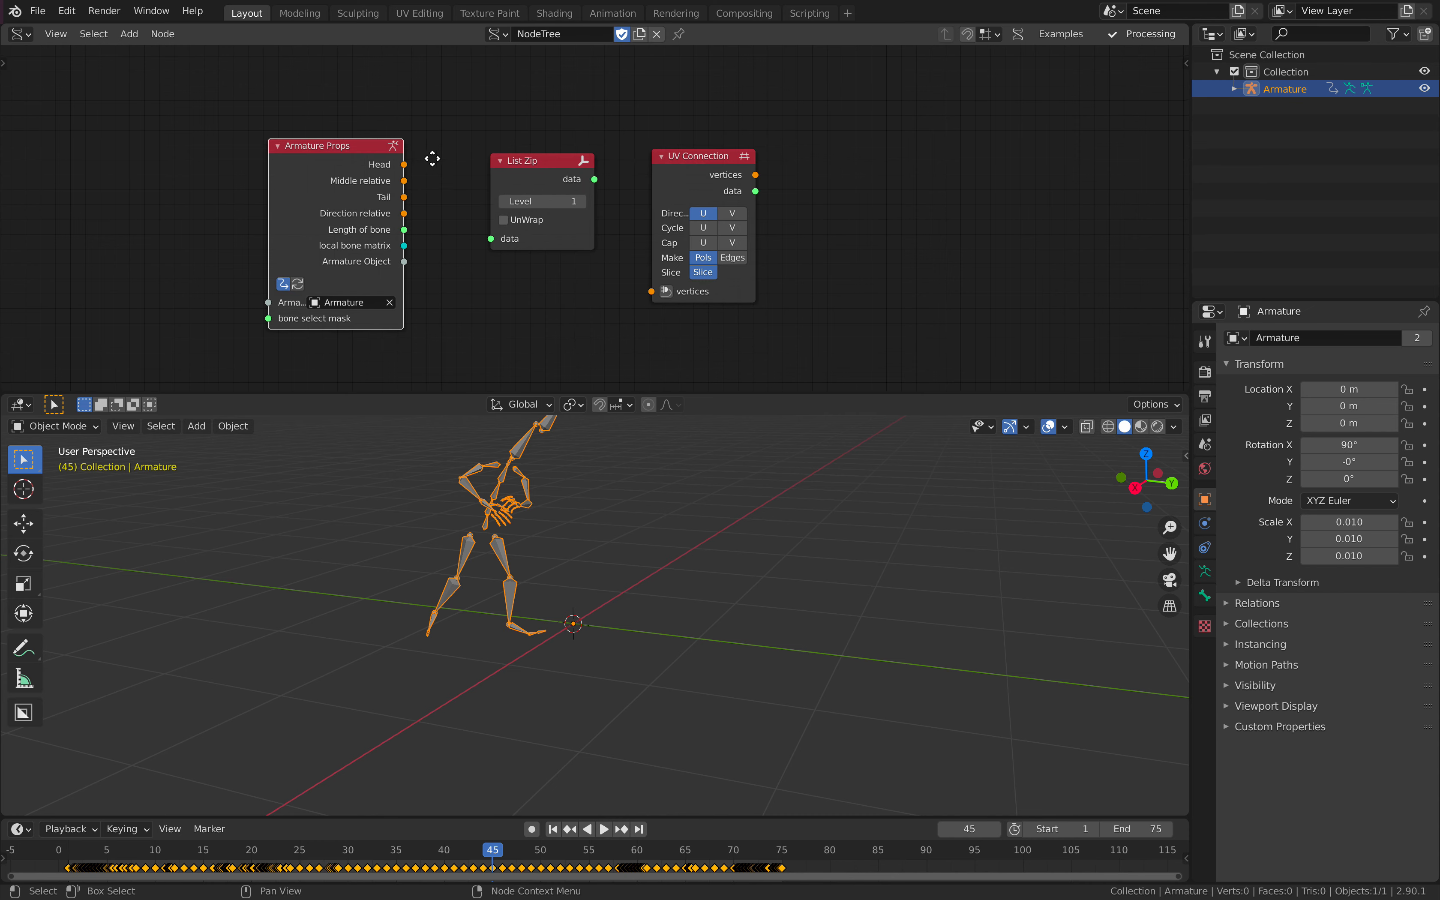
Step: Add a Viewer Draw Mk3 node after the UV Connection node
scroll(781, 119, "right", 3)
key("alt+space")
type("viewer d")
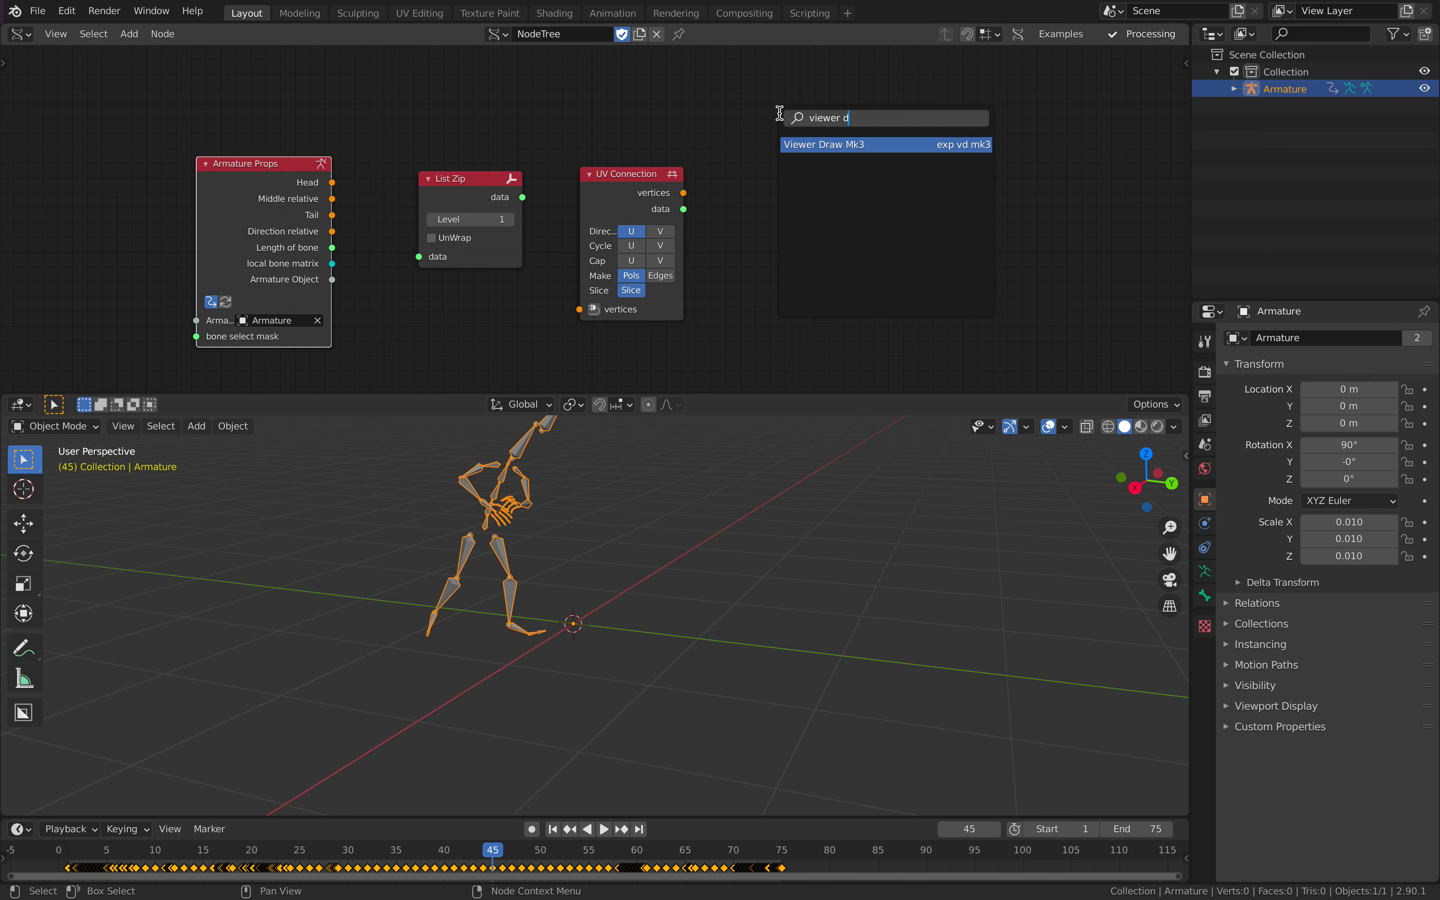
key("Return")
left_click(780, 113)
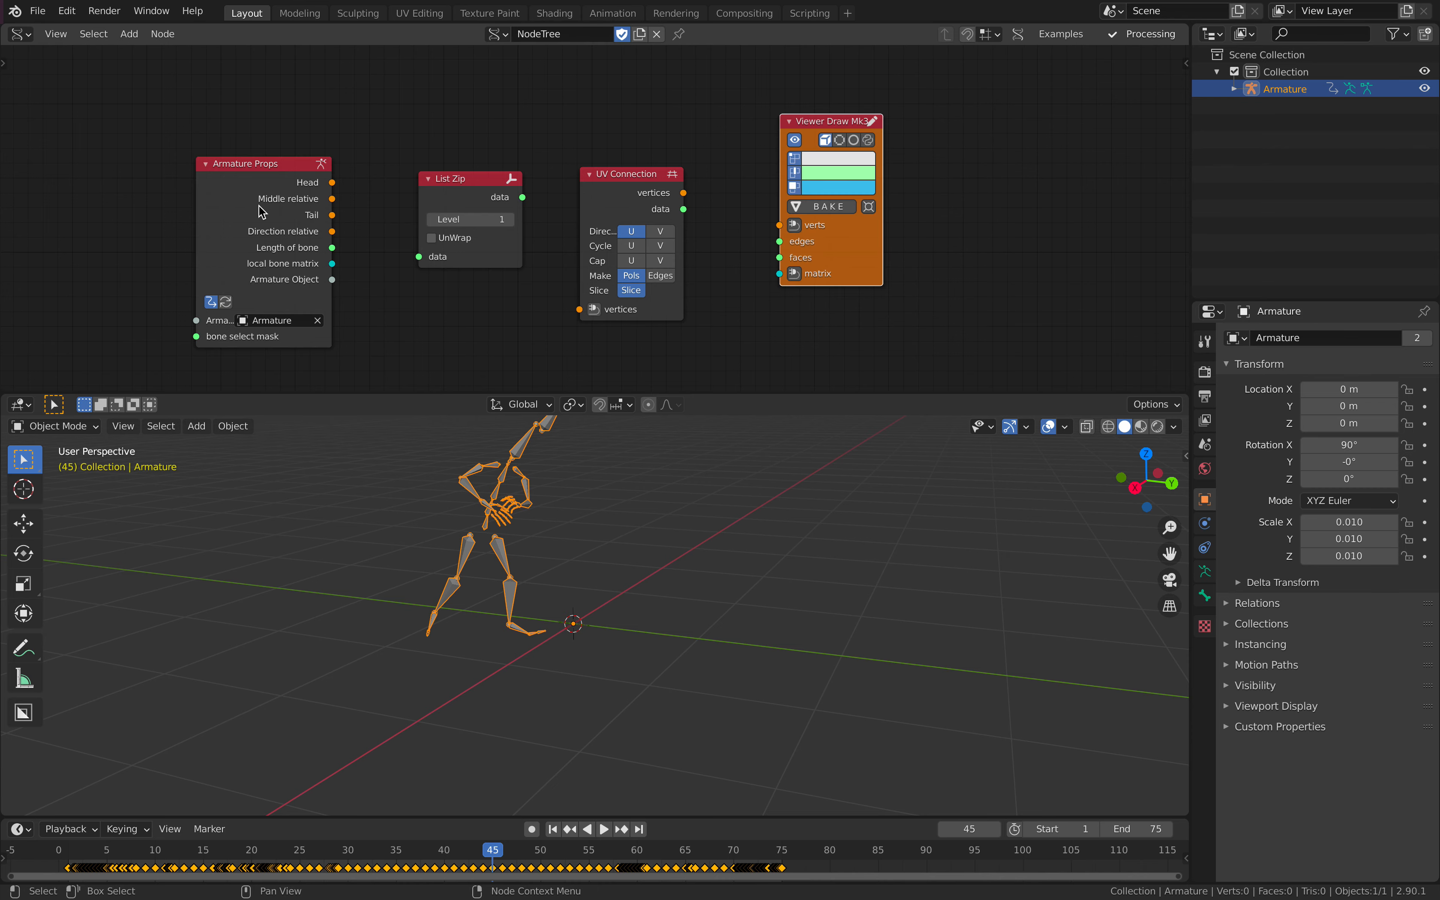
Step: Connect the Head output of Armature Props to the verts input of Viewer Draw and move the viewer node farther away
left_click_drag(334, 183, 781, 226)
left_click_drag(852, 259, 918, 293)
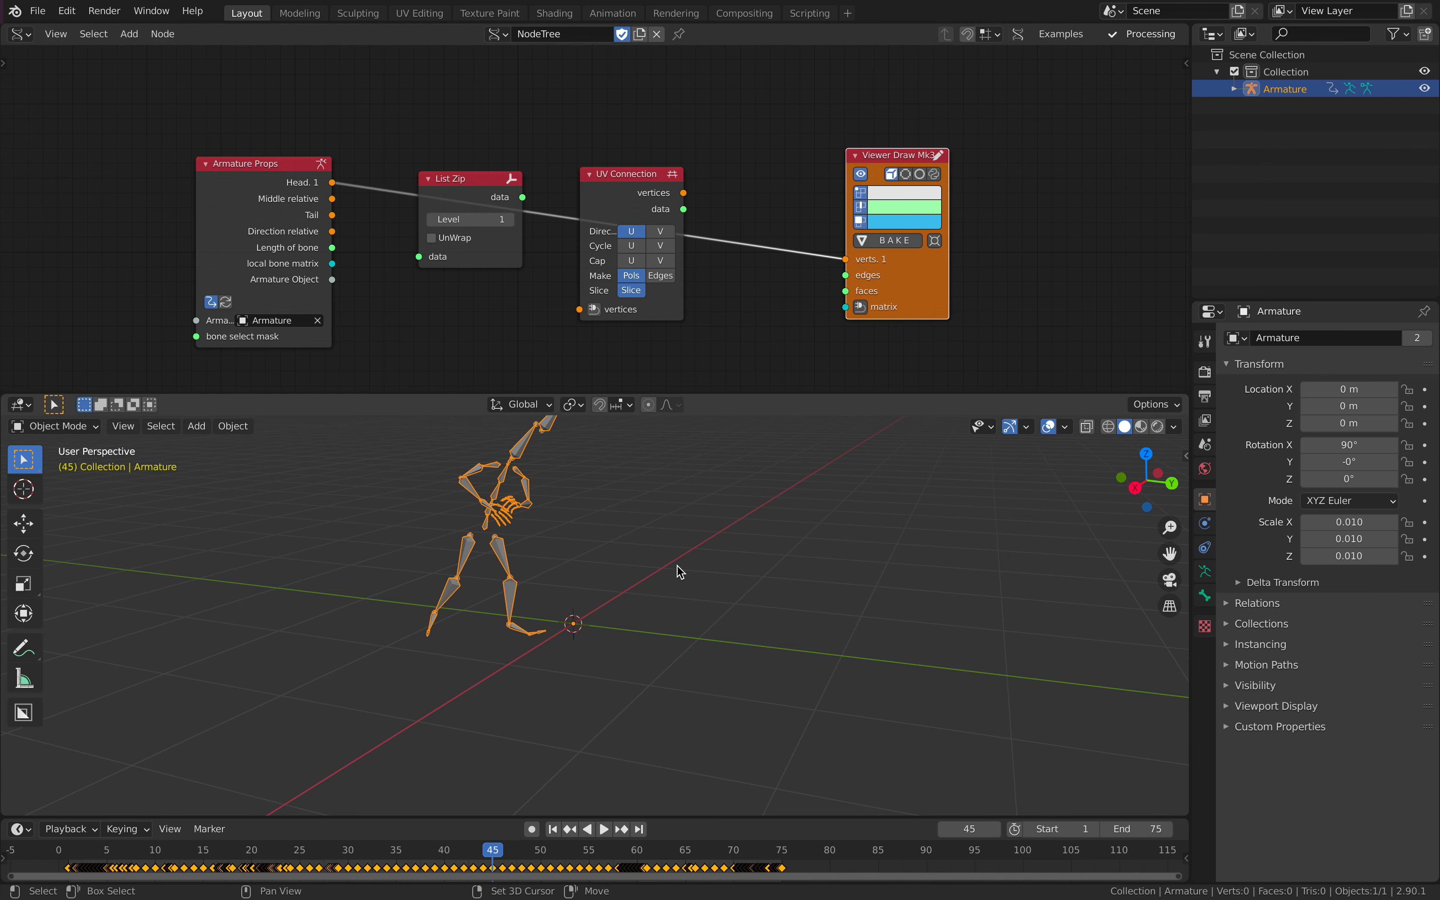
mouse_move(678, 571)
middle_mouse_down()
mouse_move(751, 525)
mouse_move(762, 492)
mouse_move(857, 513)
middle_mouse_up()
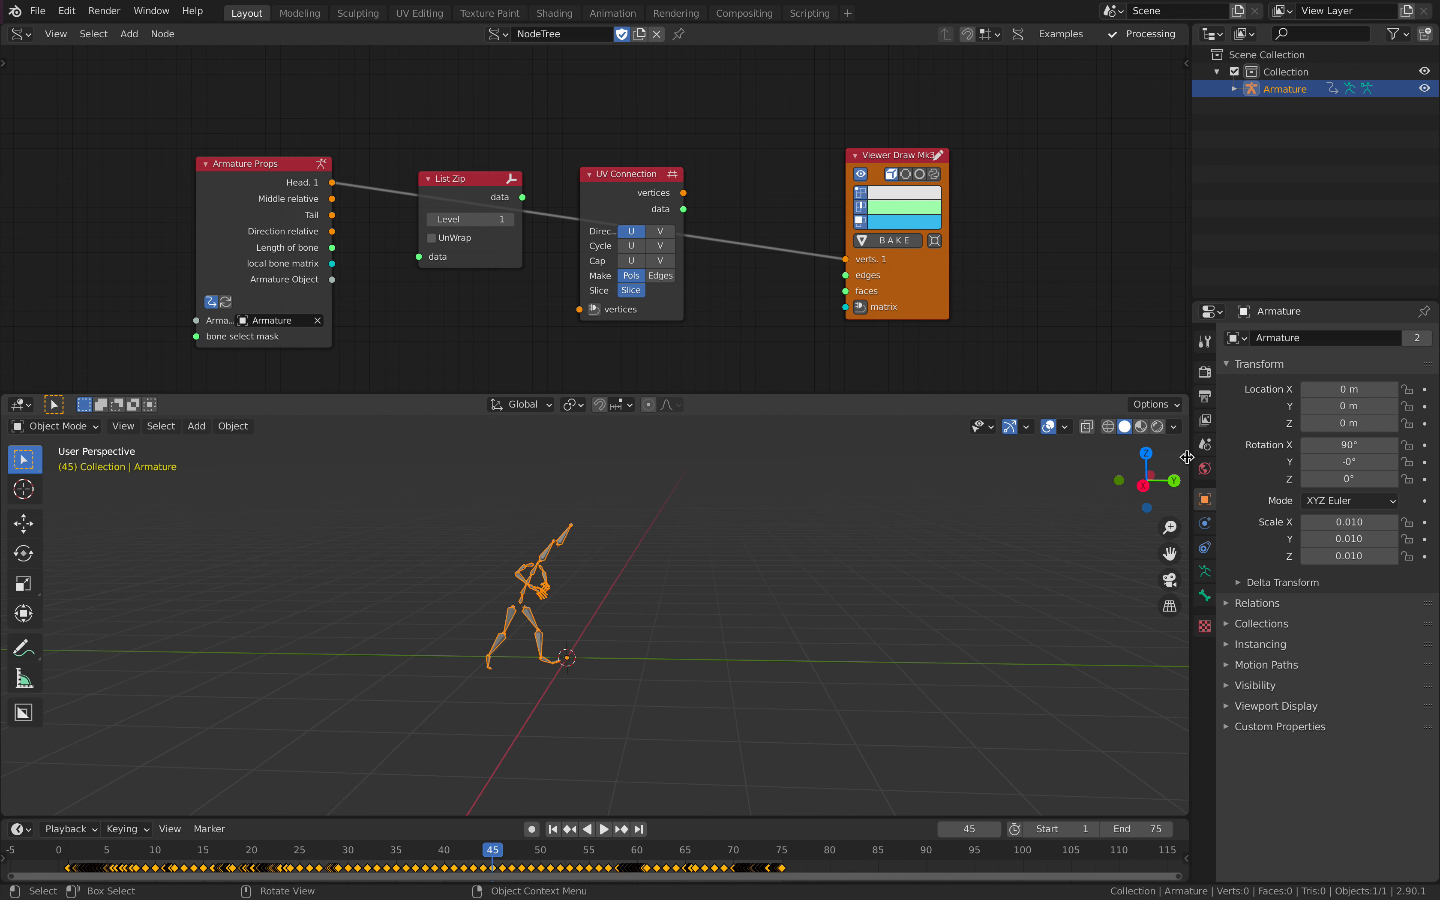
Step: Select the armature and show its transform values in the 3D viewport
key("n")
left_click(613, 618)
left_click(540, 570)
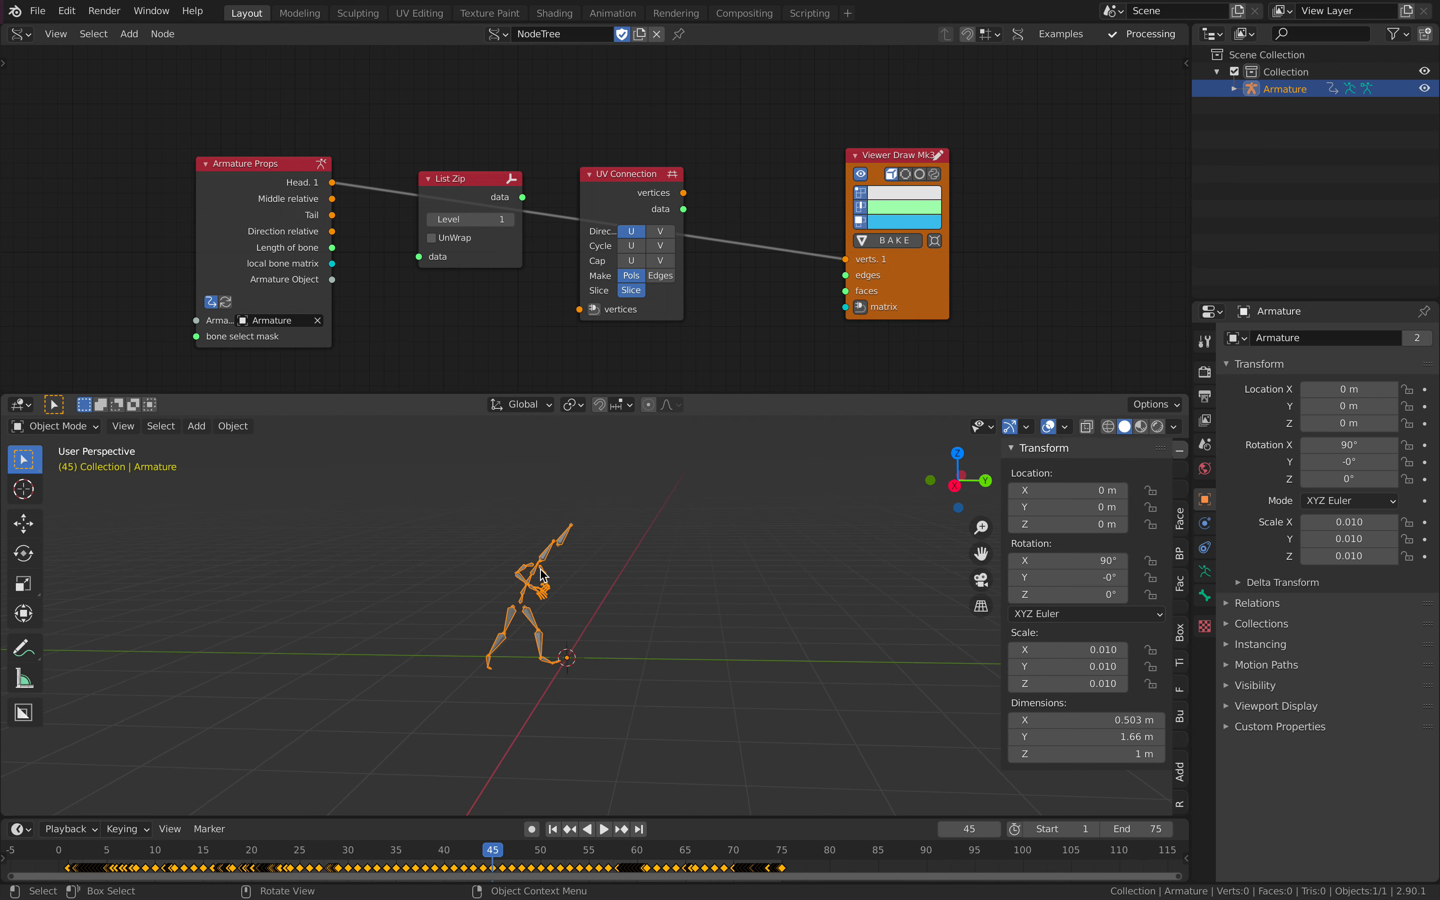
Step: Examine where the head points drawn by the viewer node lie relative to the armature
key("Tab")
key("Tab")
middle_click_drag(533, 570, 743, 567)
middle_click_drag(619, 642, 524, 602)
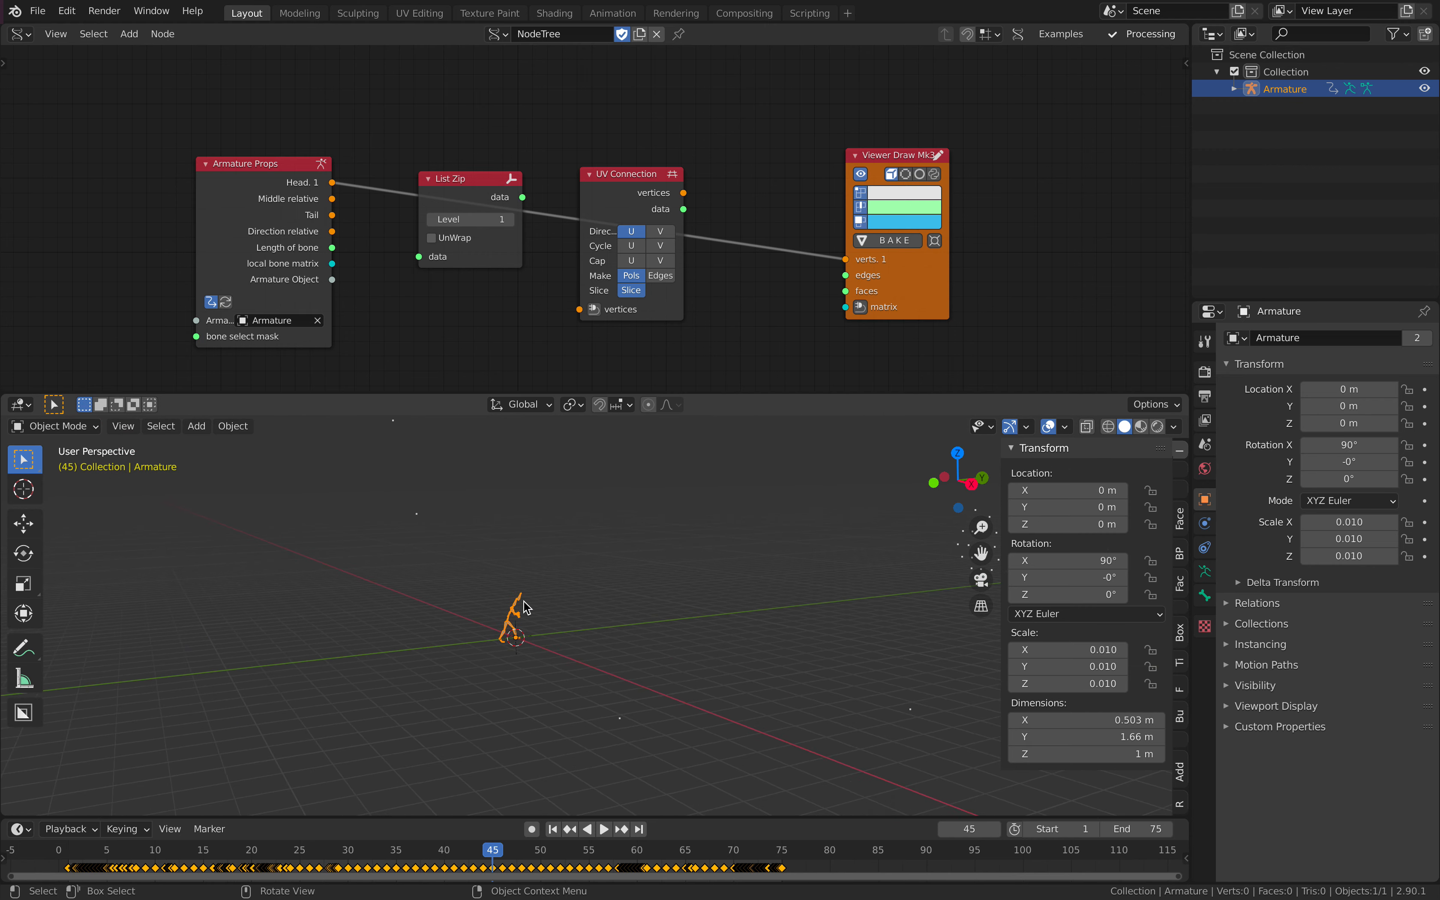
scroll(562, 608, "up", 2)
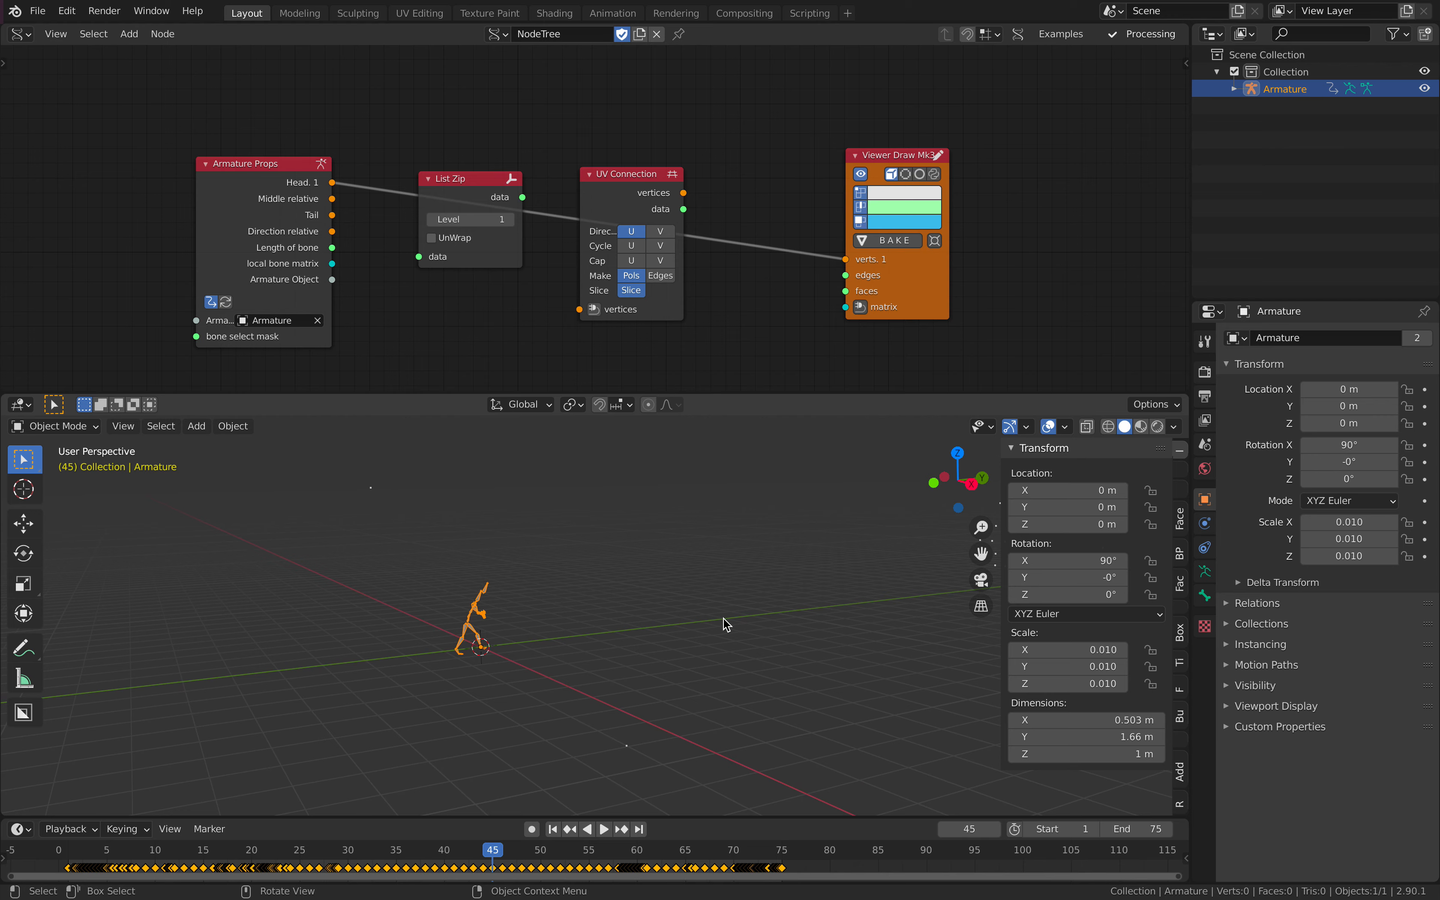
middle_click_drag(620, 569, 551, 585)
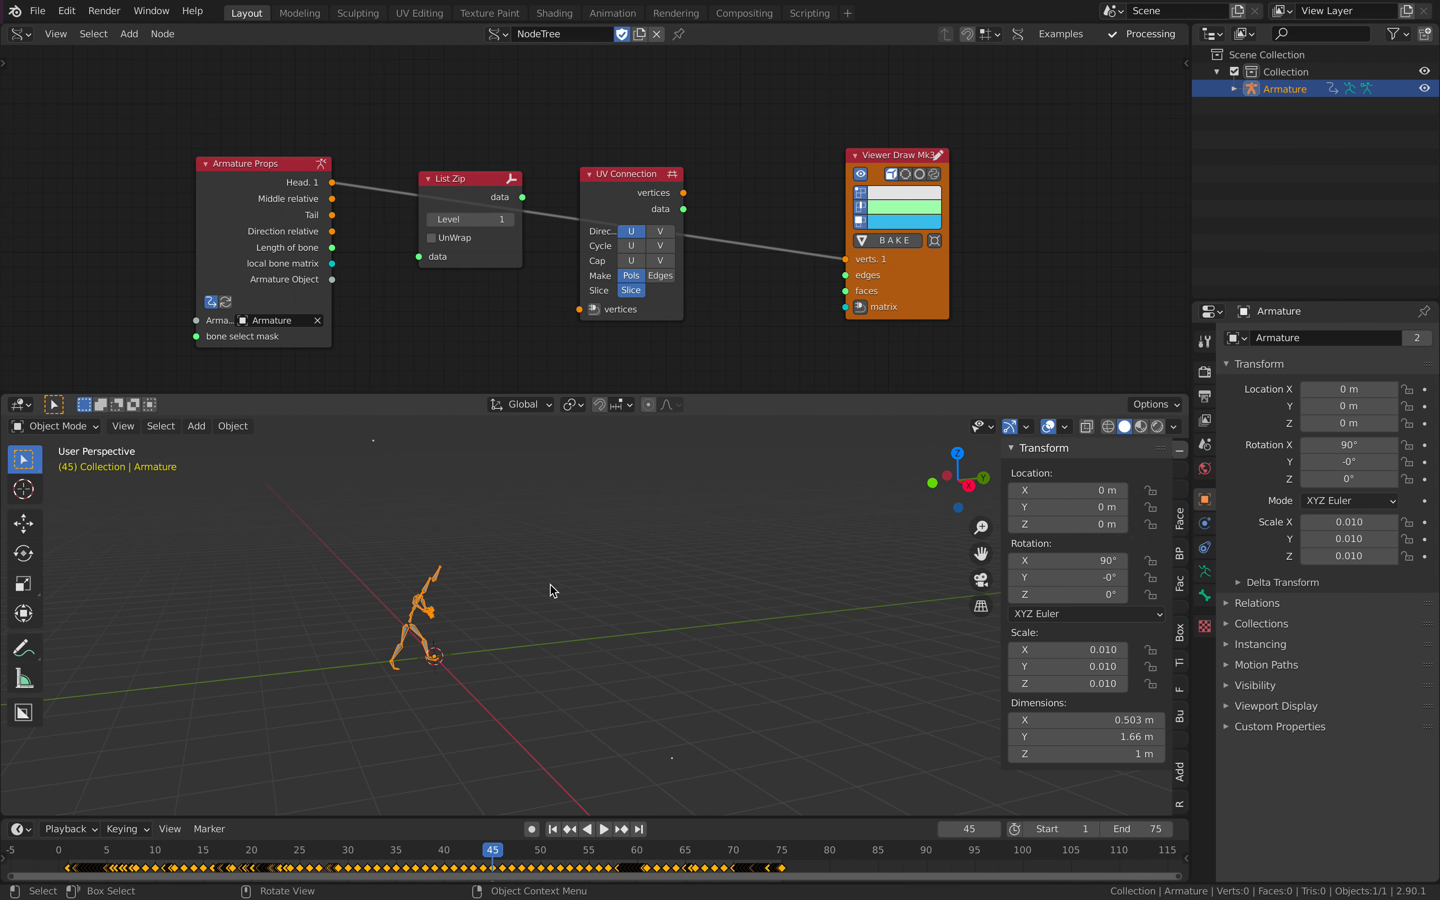
Step: Try applying the armature's scale and undo it
key("ctrl+a")
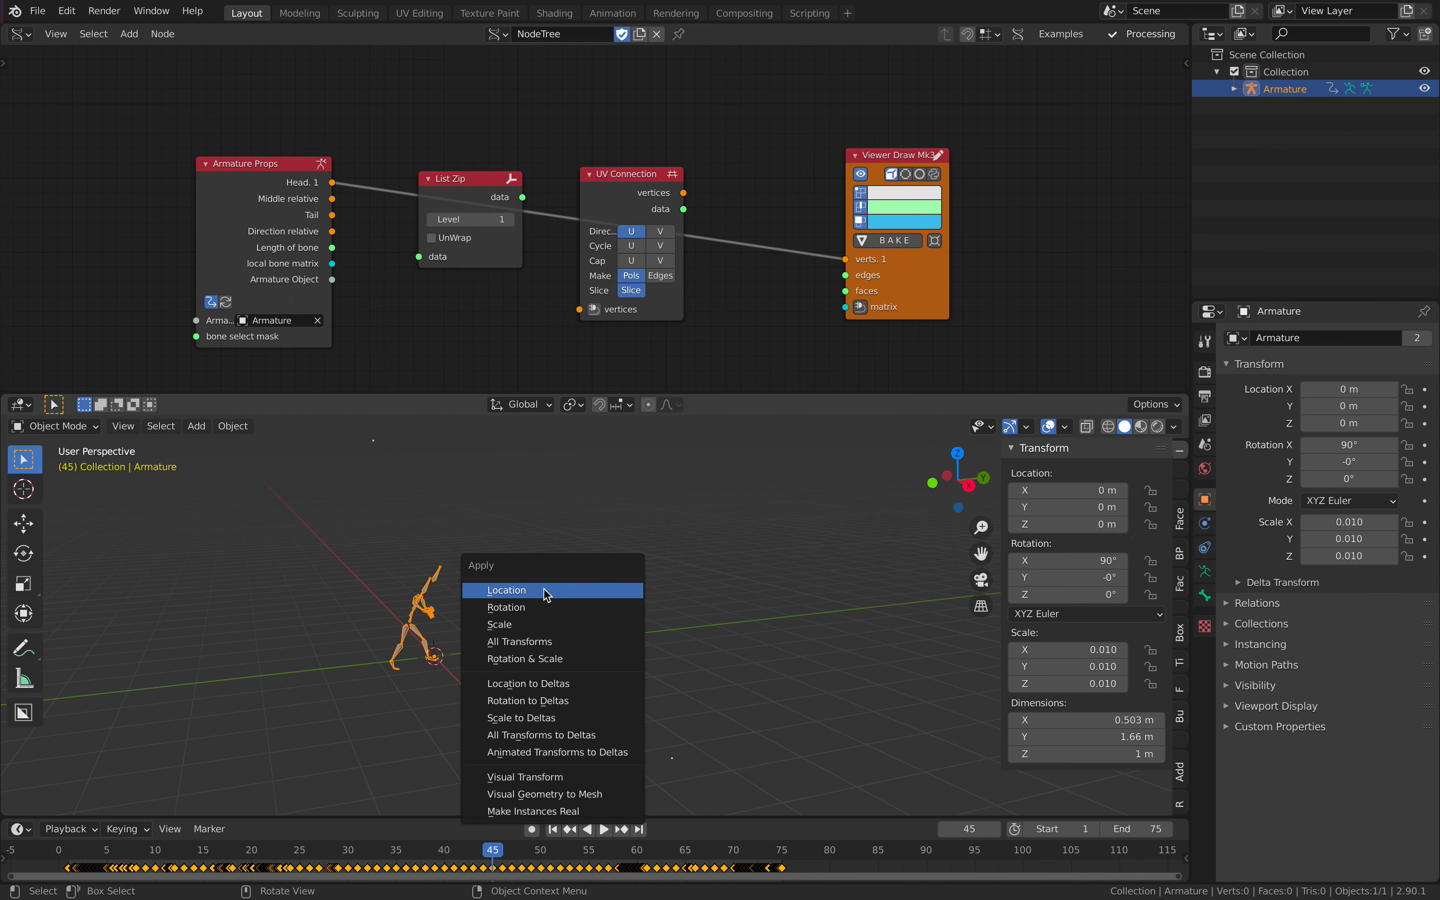
left_click(546, 625)
key("ctrl+z")
Step: Set the armature's X, Y and Z scale to 1
middle_click_drag(543, 632, 599, 589)
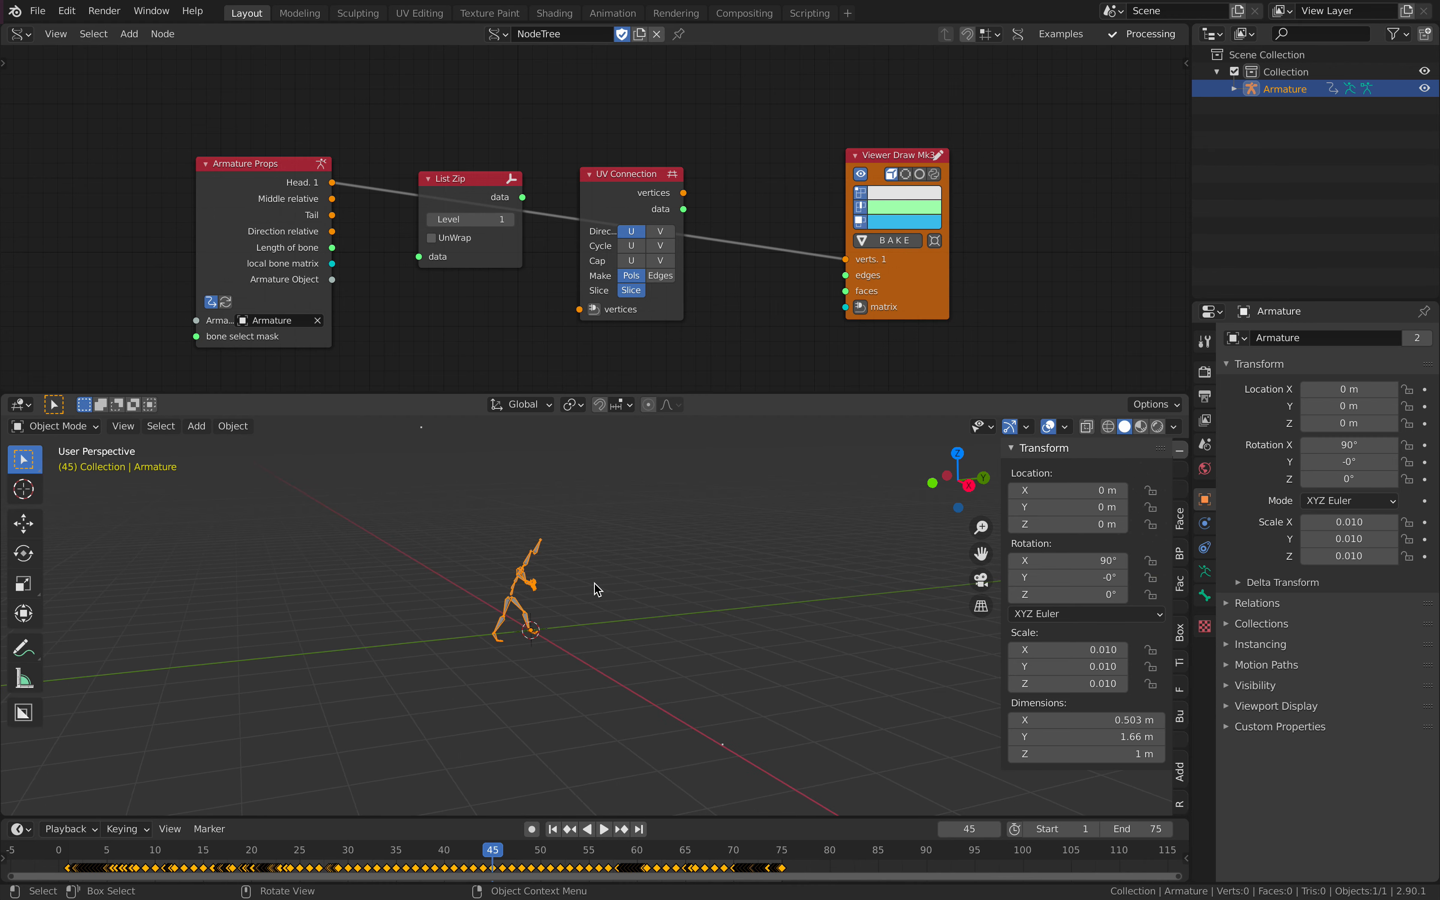
left_click_drag(1066, 650, 1065, 683)
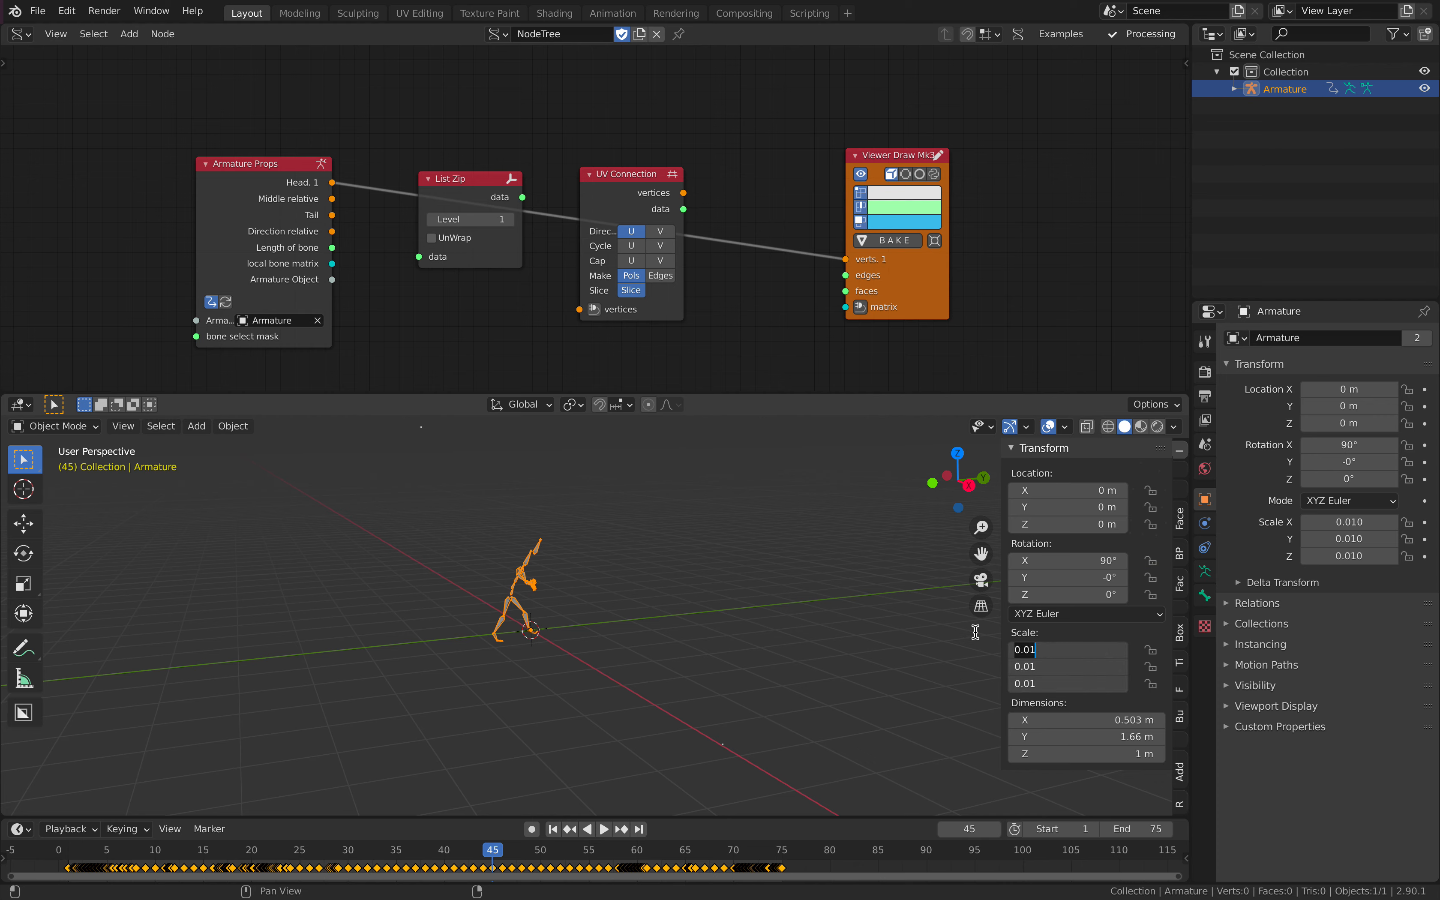
type("1")
key("Return")
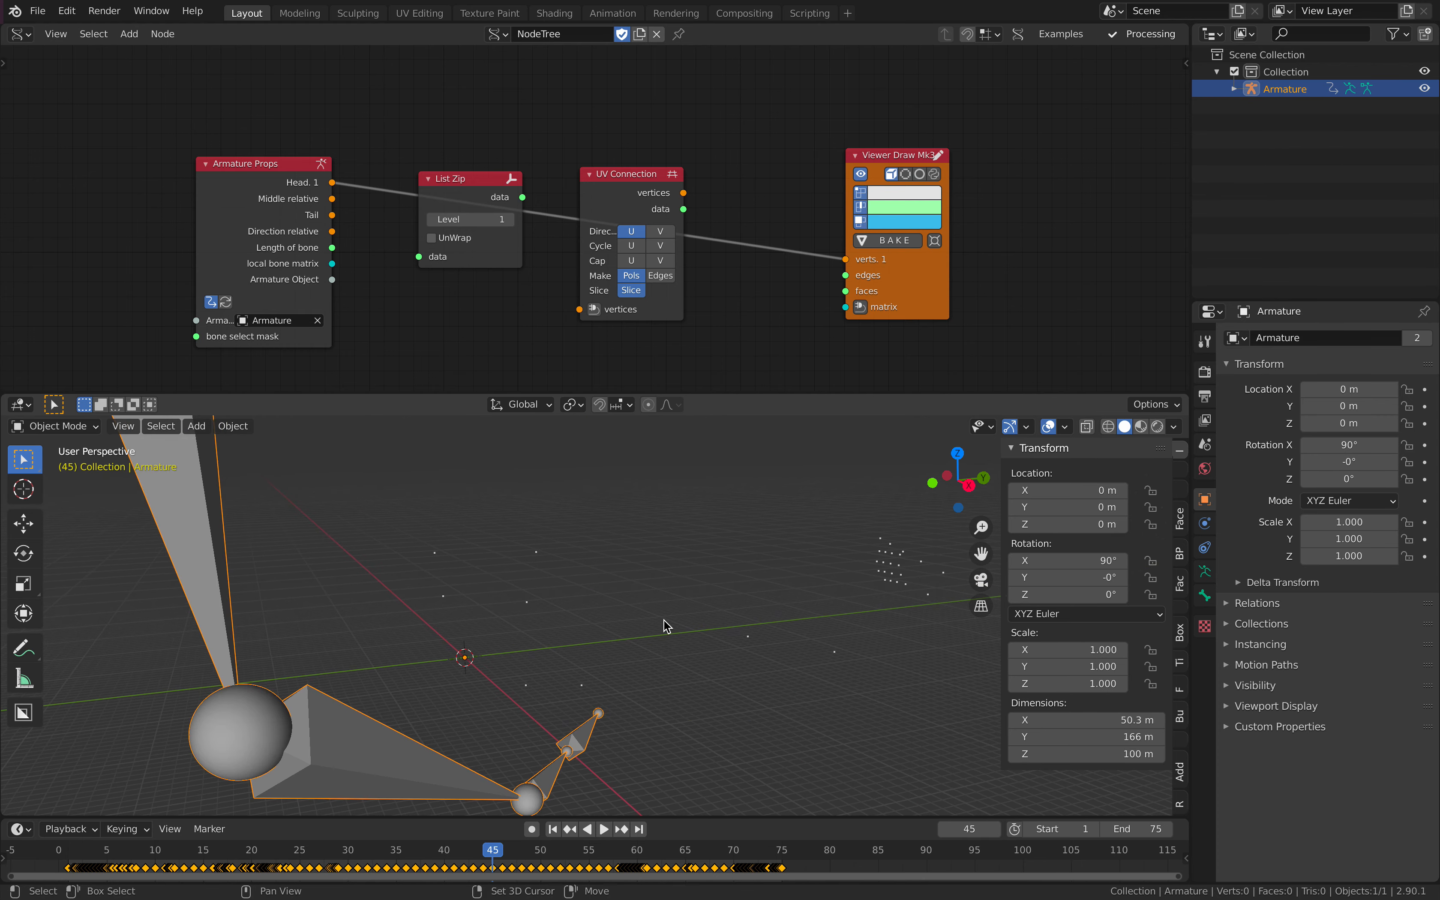
scroll(680, 621, "down", 6)
middle_click_drag(679, 619, 619, 623, "shift")
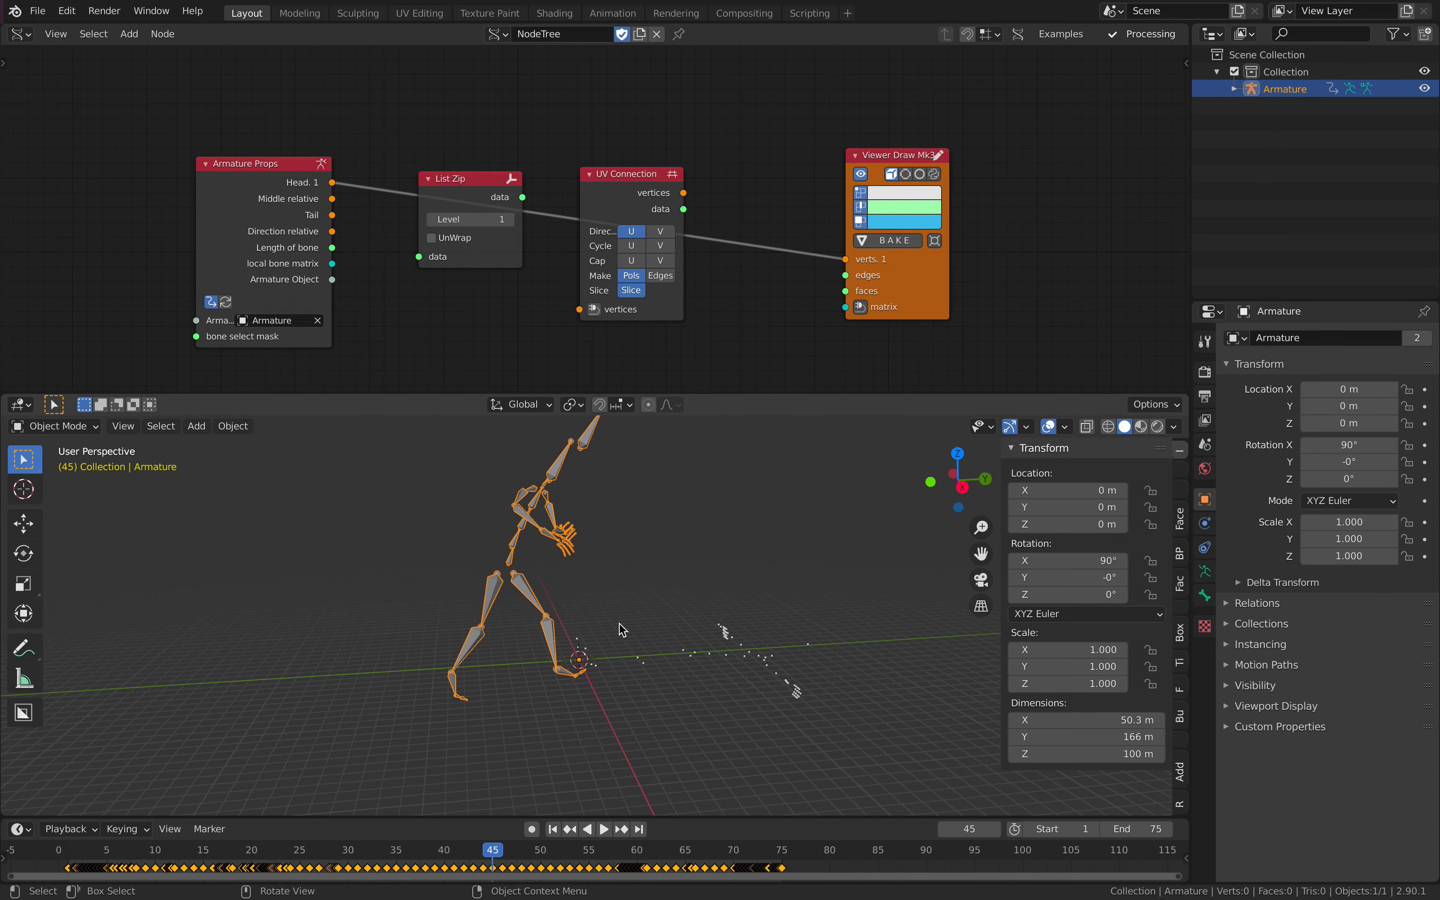
scroll(619, 623, "up", 1)
Step: Try setting the armature's X rotation to 0°, then undo it and deselect the armature
left_click(1074, 560)
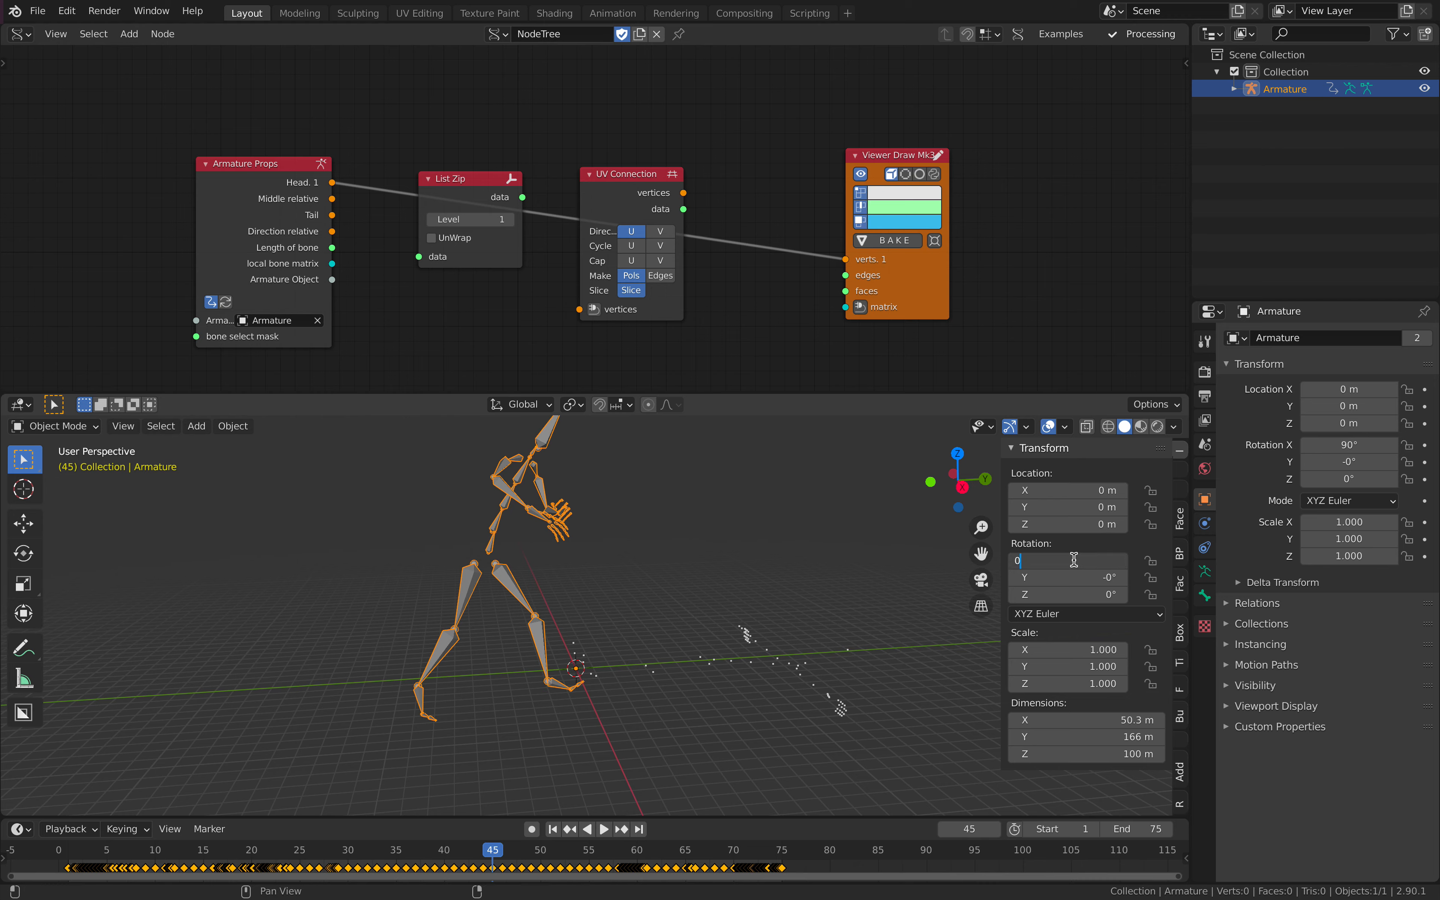
type("0")
key("Return")
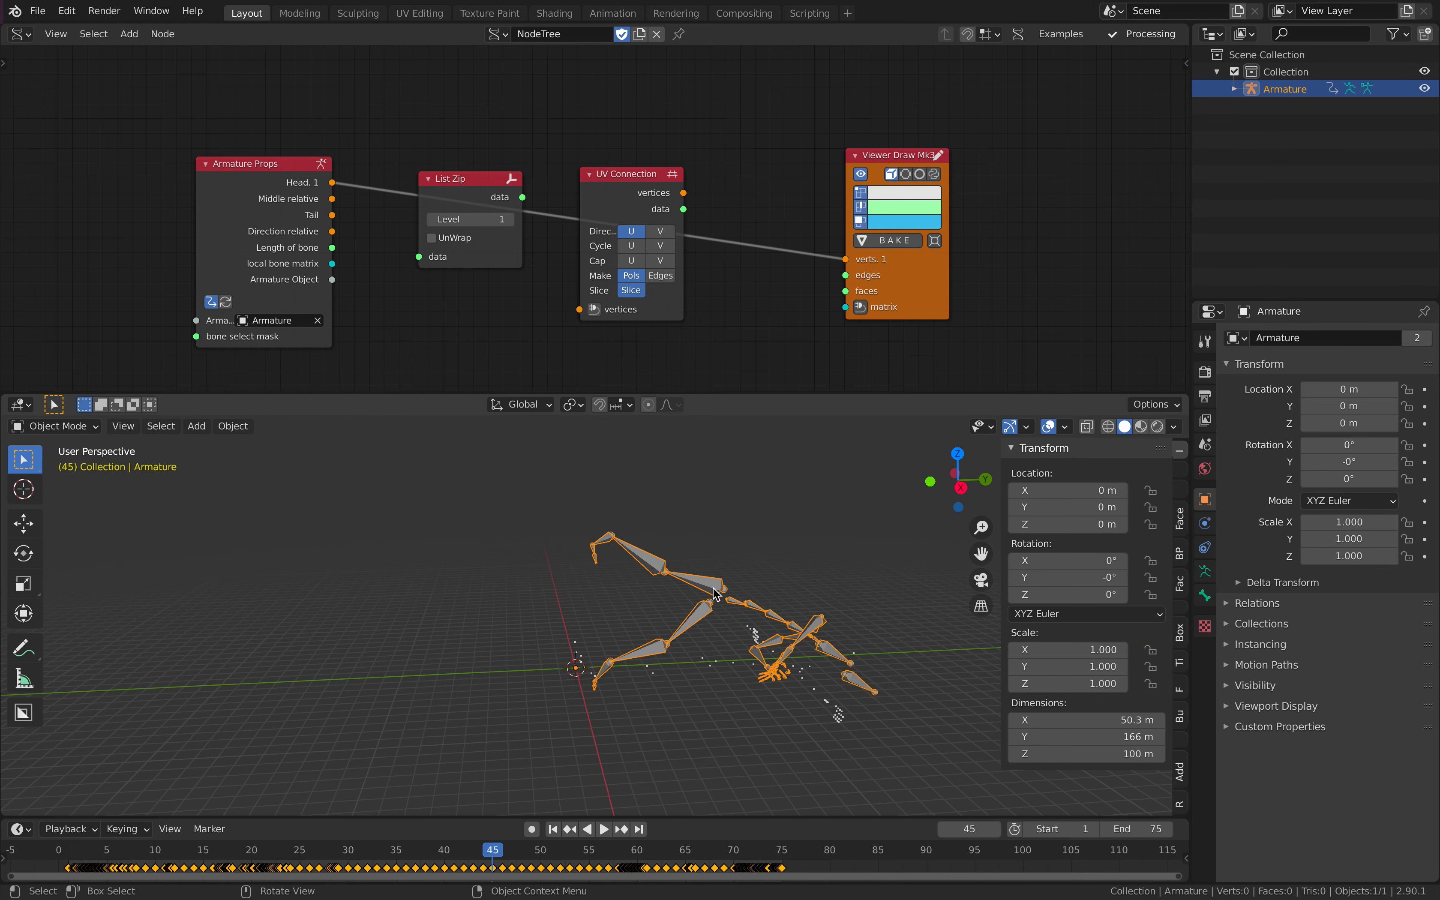
key("ctrl+z")
left_click(686, 575)
scroll(628, 590, "up", 2)
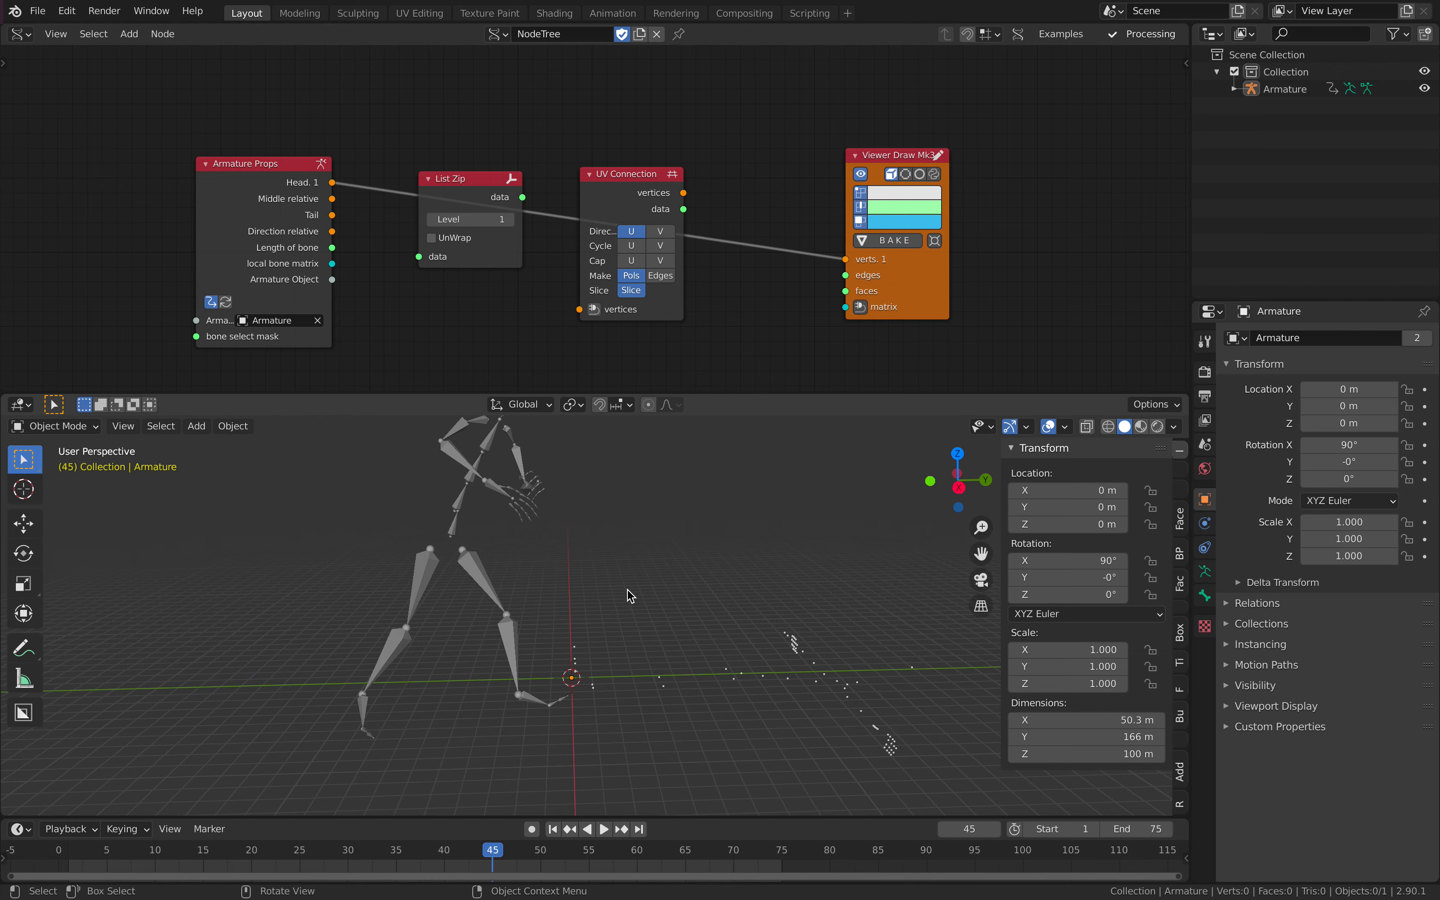
middle_click_drag(568, 539, 532, 526)
middle_click_drag(708, 647, 768, 673)
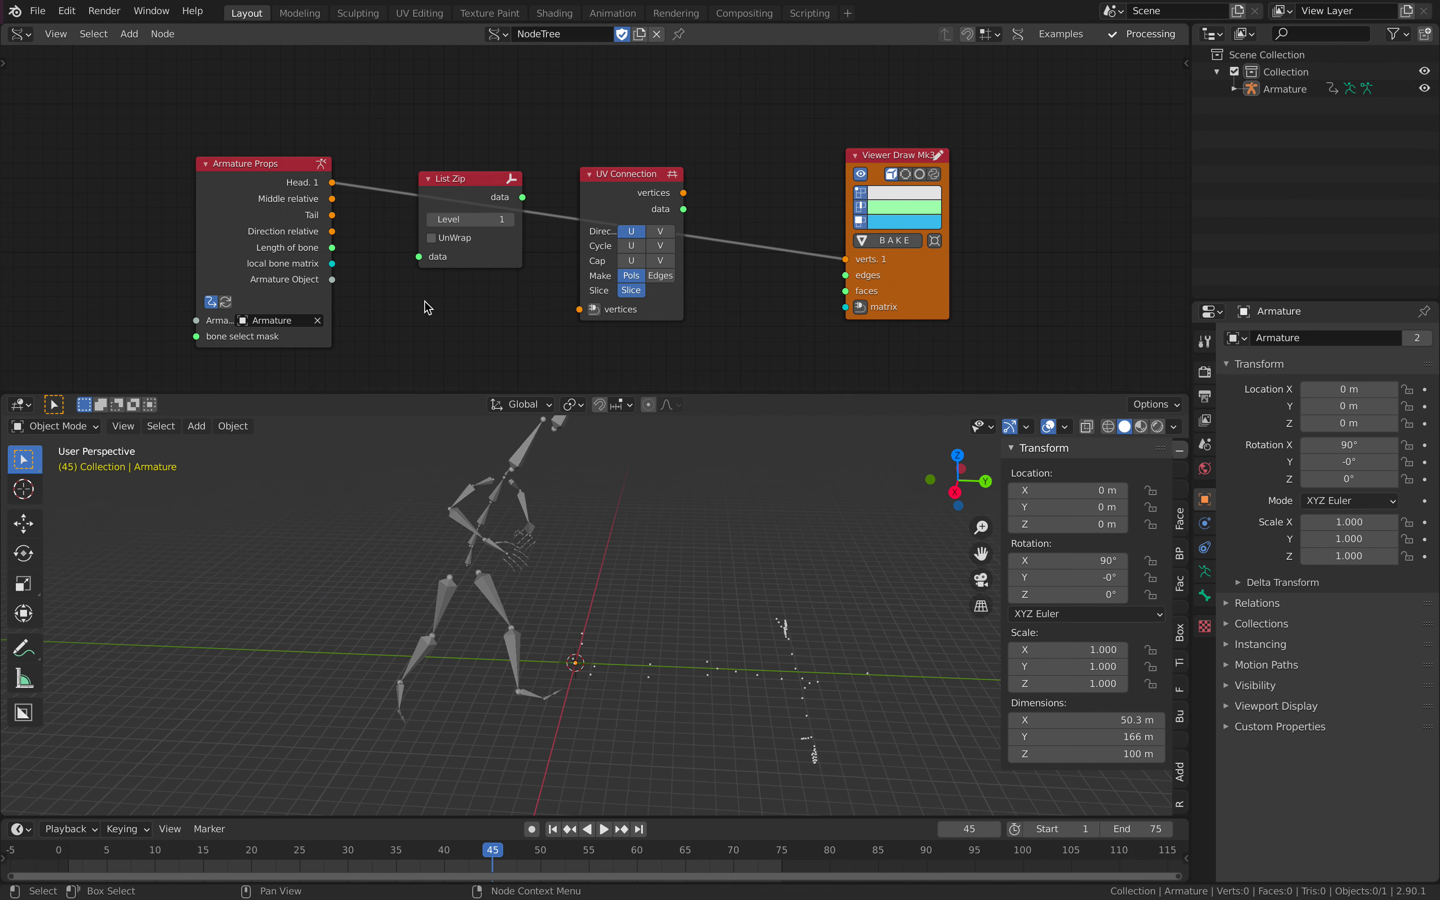
Step: Lower the List Zip node and connect Armature Props' Head and Tail outputs to its data inputs
scroll(461, 280, "up", 1)
left_click_drag(486, 161, 471, 238)
left_click_drag(339, 166, 420, 184)
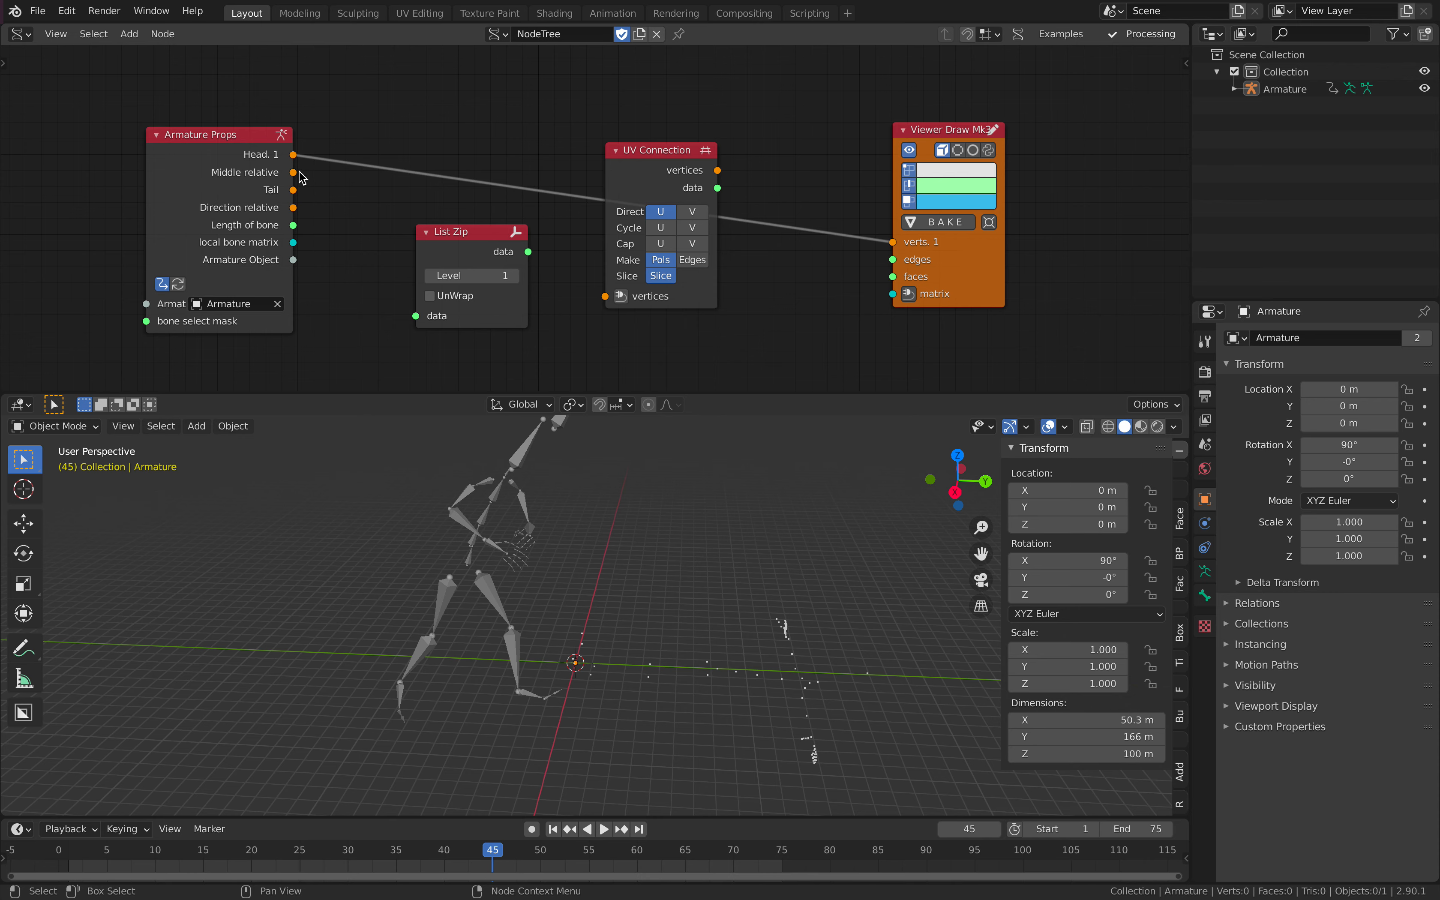
left_click_drag(293, 155, 415, 315)
left_click_drag(293, 190, 415, 333)
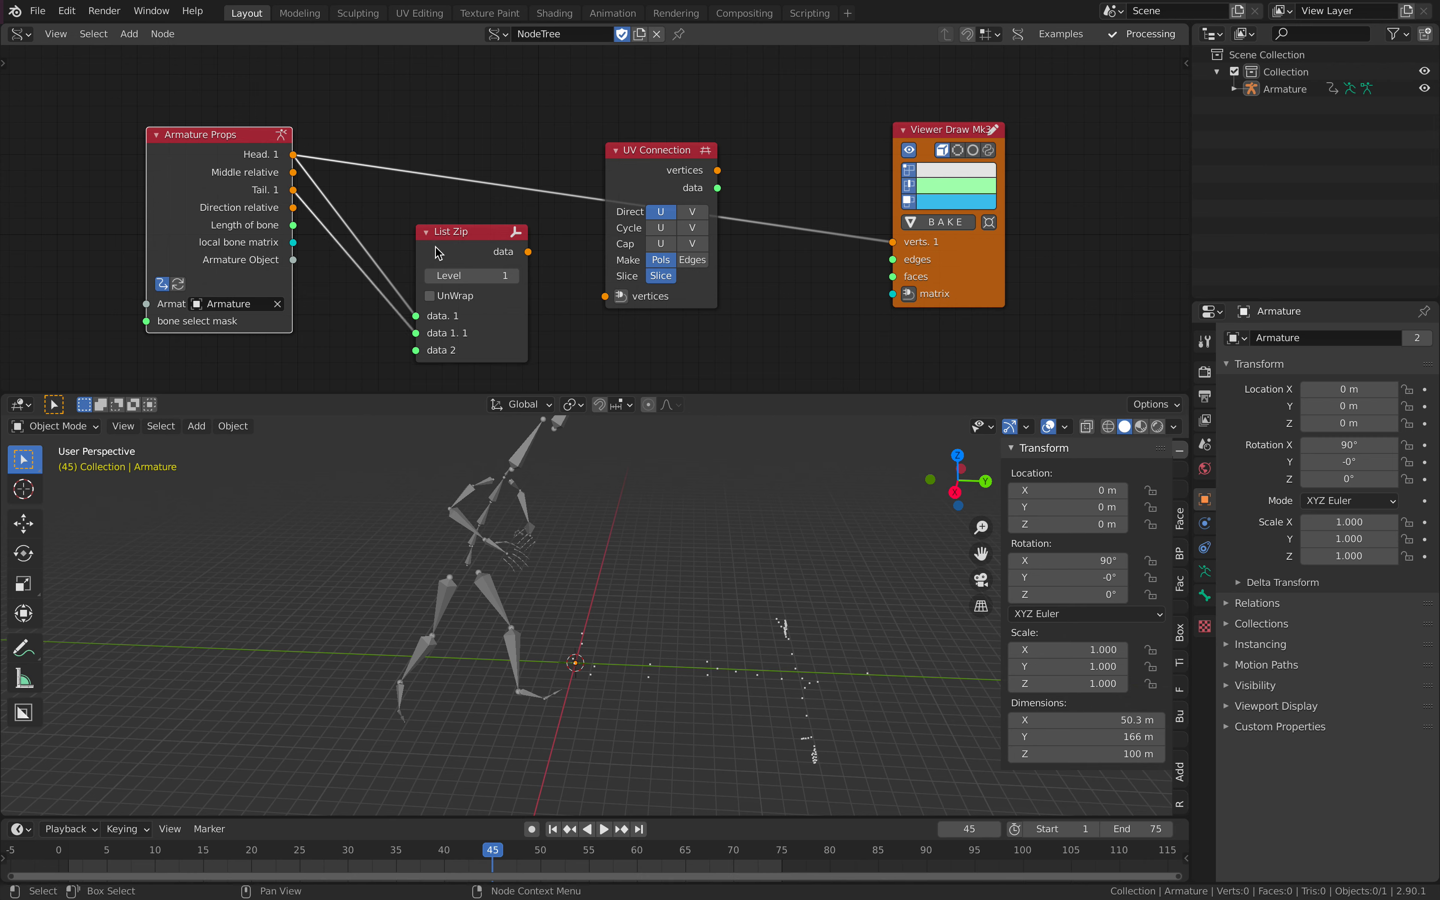
Step: Wire List Zip through UV Connection to the Viewer Draw's verts and edges, and set UV Connection's Make option to Edges
mouse_move(482, 229)
left_mouse_down()
mouse_move(457, 231)
mouse_move(605, 296)
mouse_move(576, 342)
left_mouse_up()
mouse_move(666, 235)
left_mouse_down()
mouse_move(907, 250)
mouse_move(685, 168)
mouse_move(900, 262)
left_mouse_up()
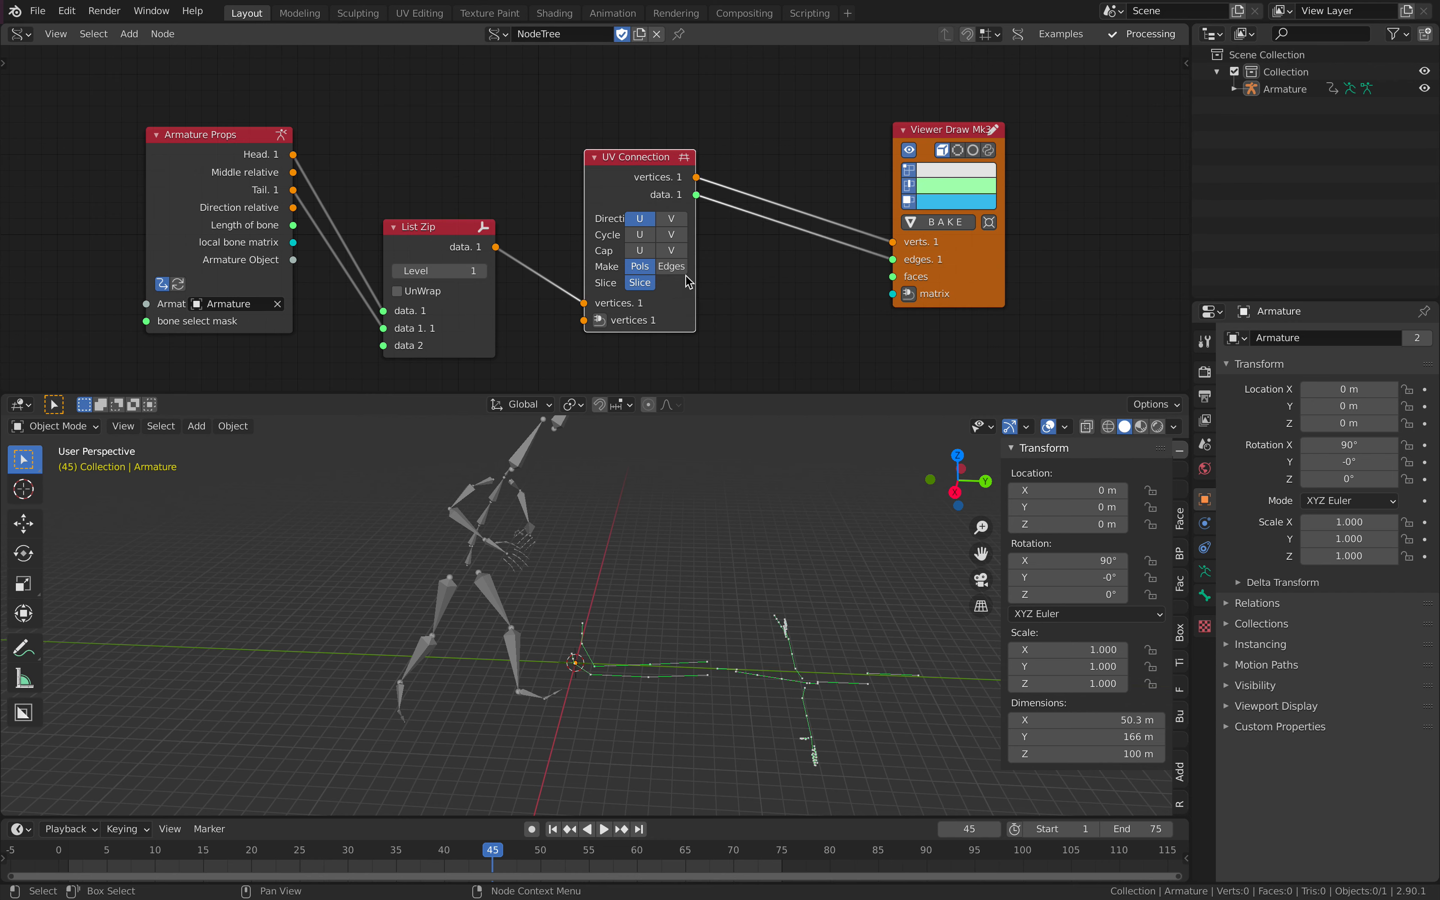
left_click(680, 266)
middle_click_drag(613, 598, 707, 613)
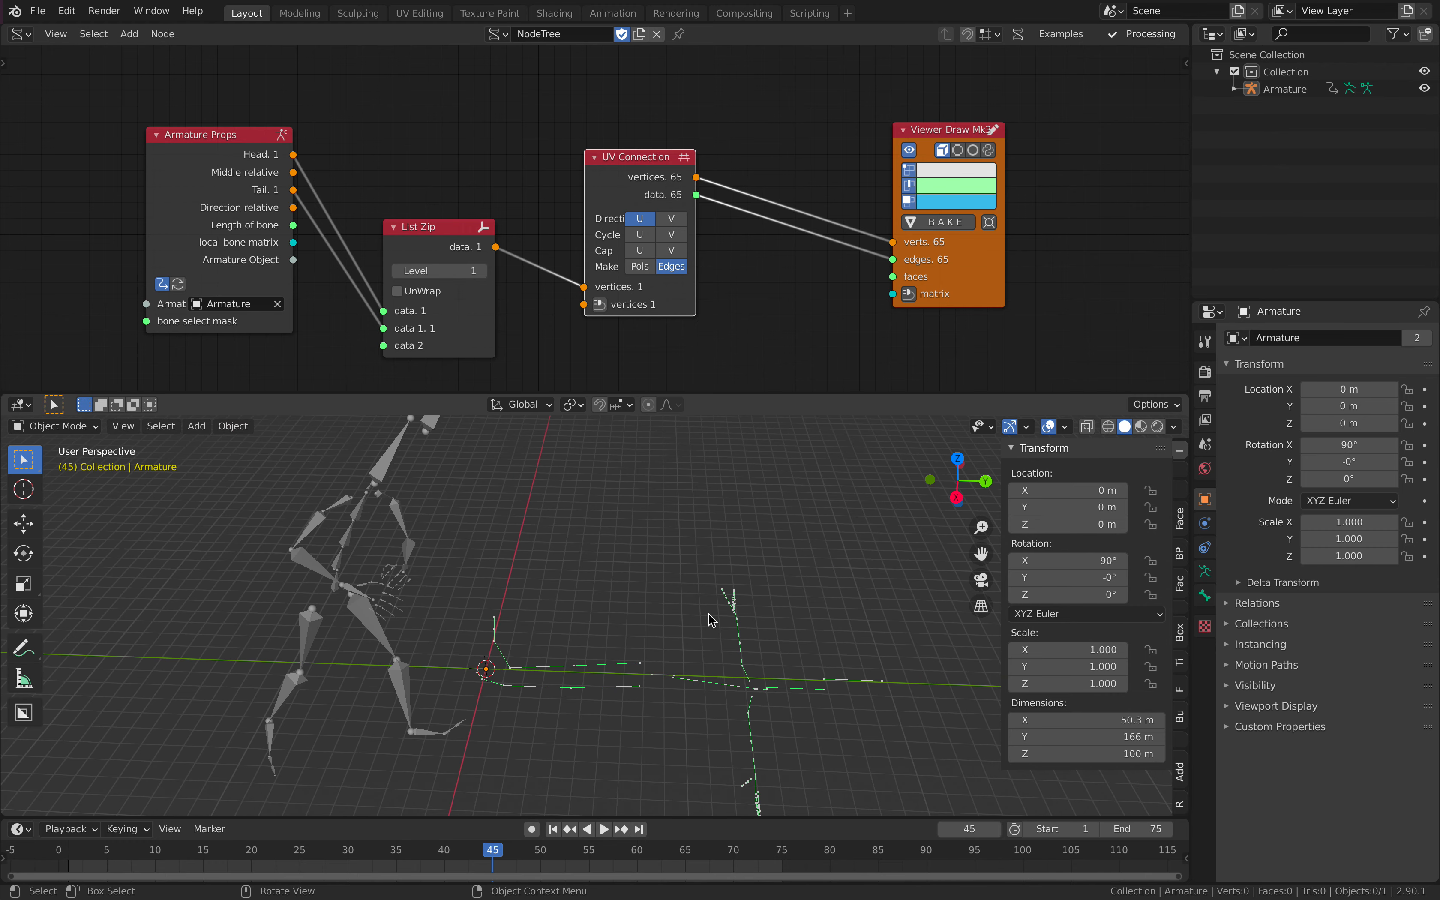
Step: Add a Mesh Join node and connect UV Connection's vertices and data outputs to its Vertices and PolyEdge inputs
left_click_drag(960, 276, 1014, 262)
key("alt+space")
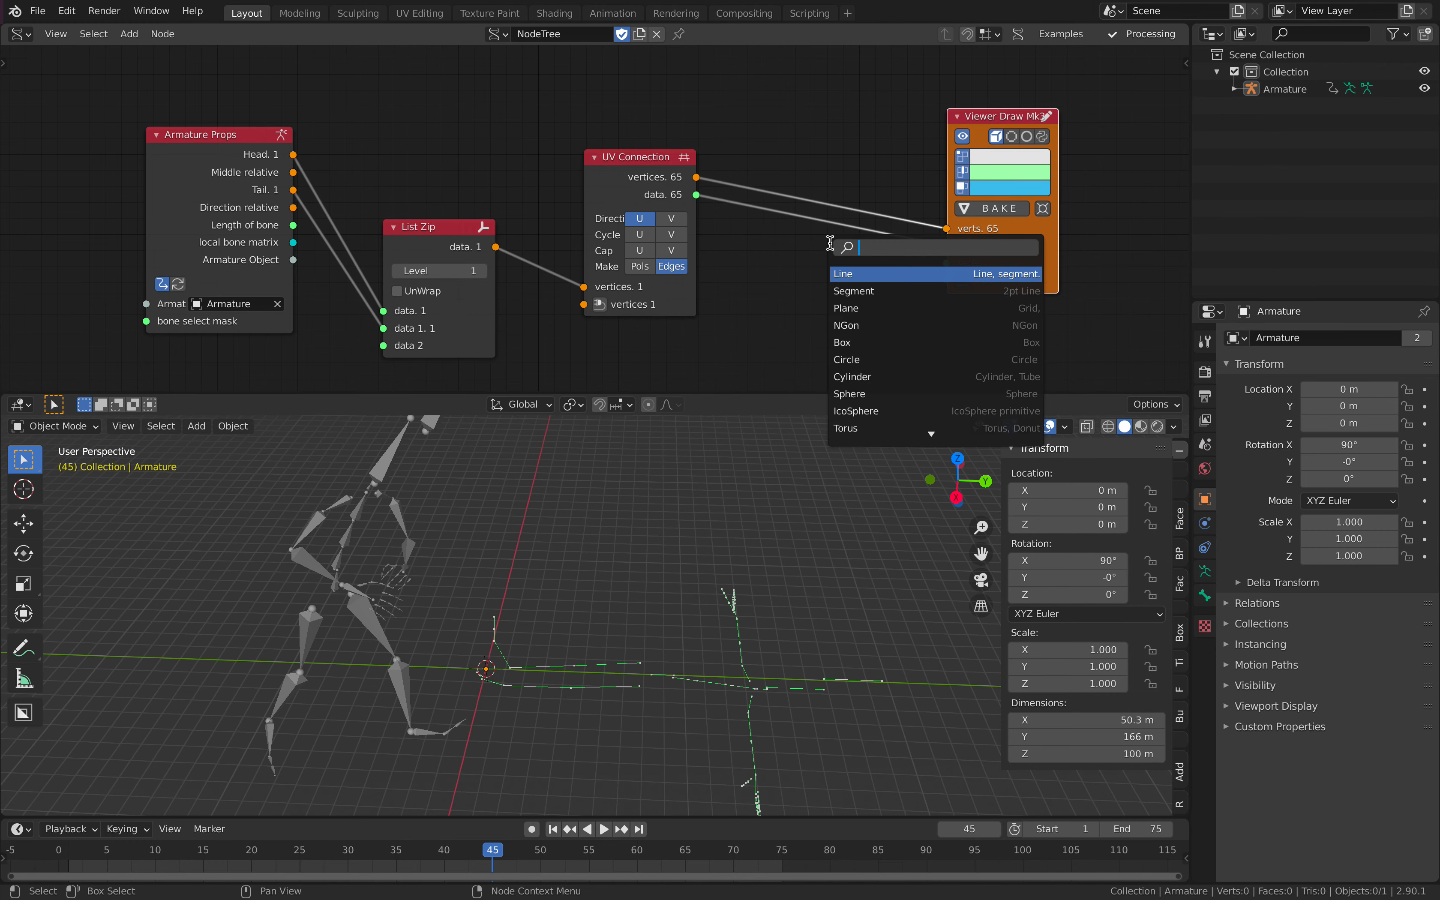
type("mesh")
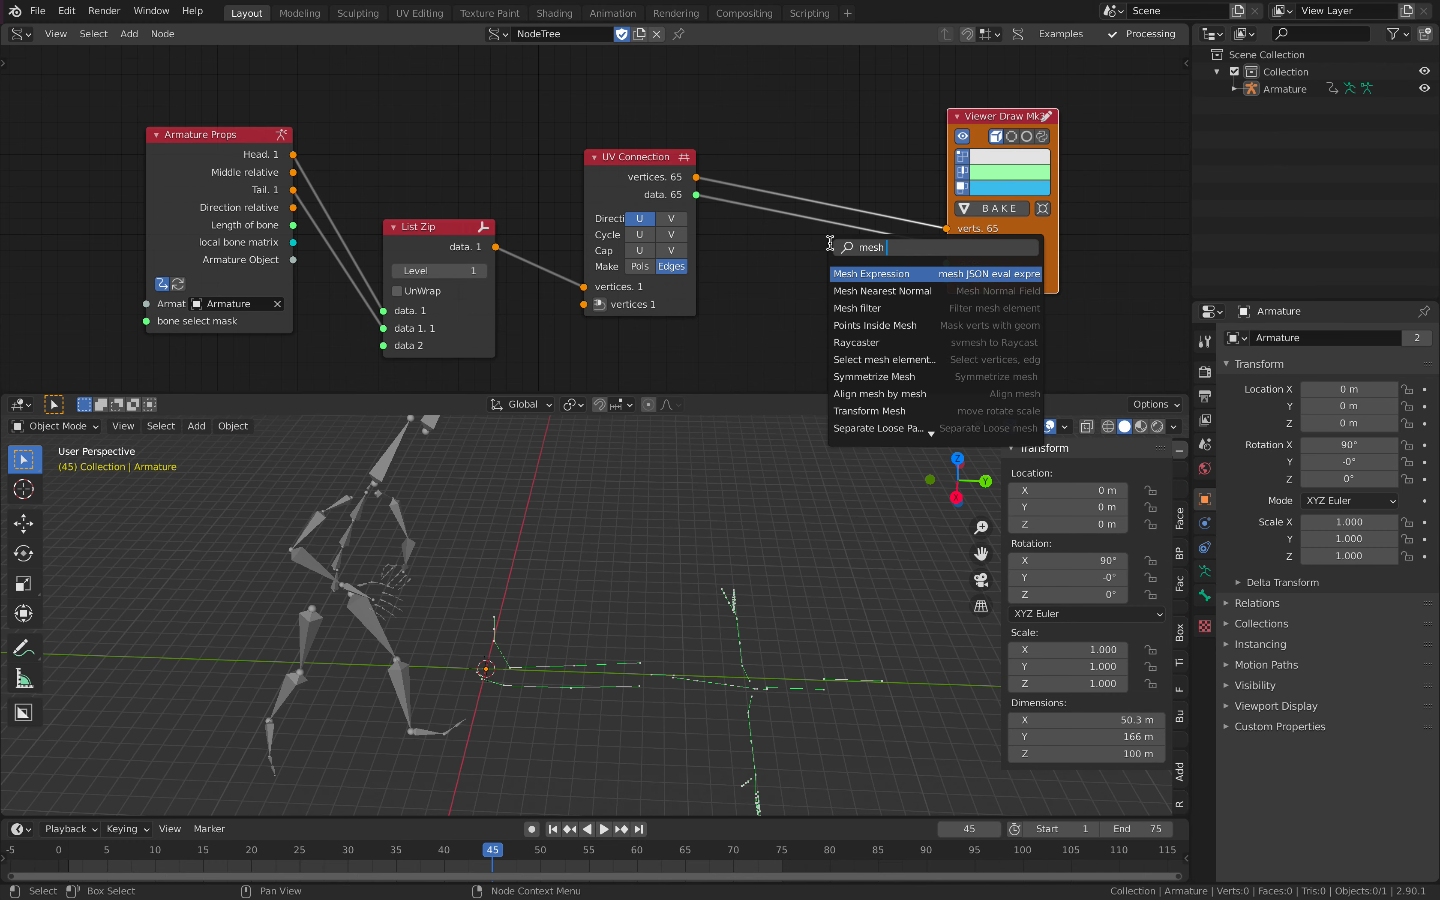
type(" joi")
key("Return")
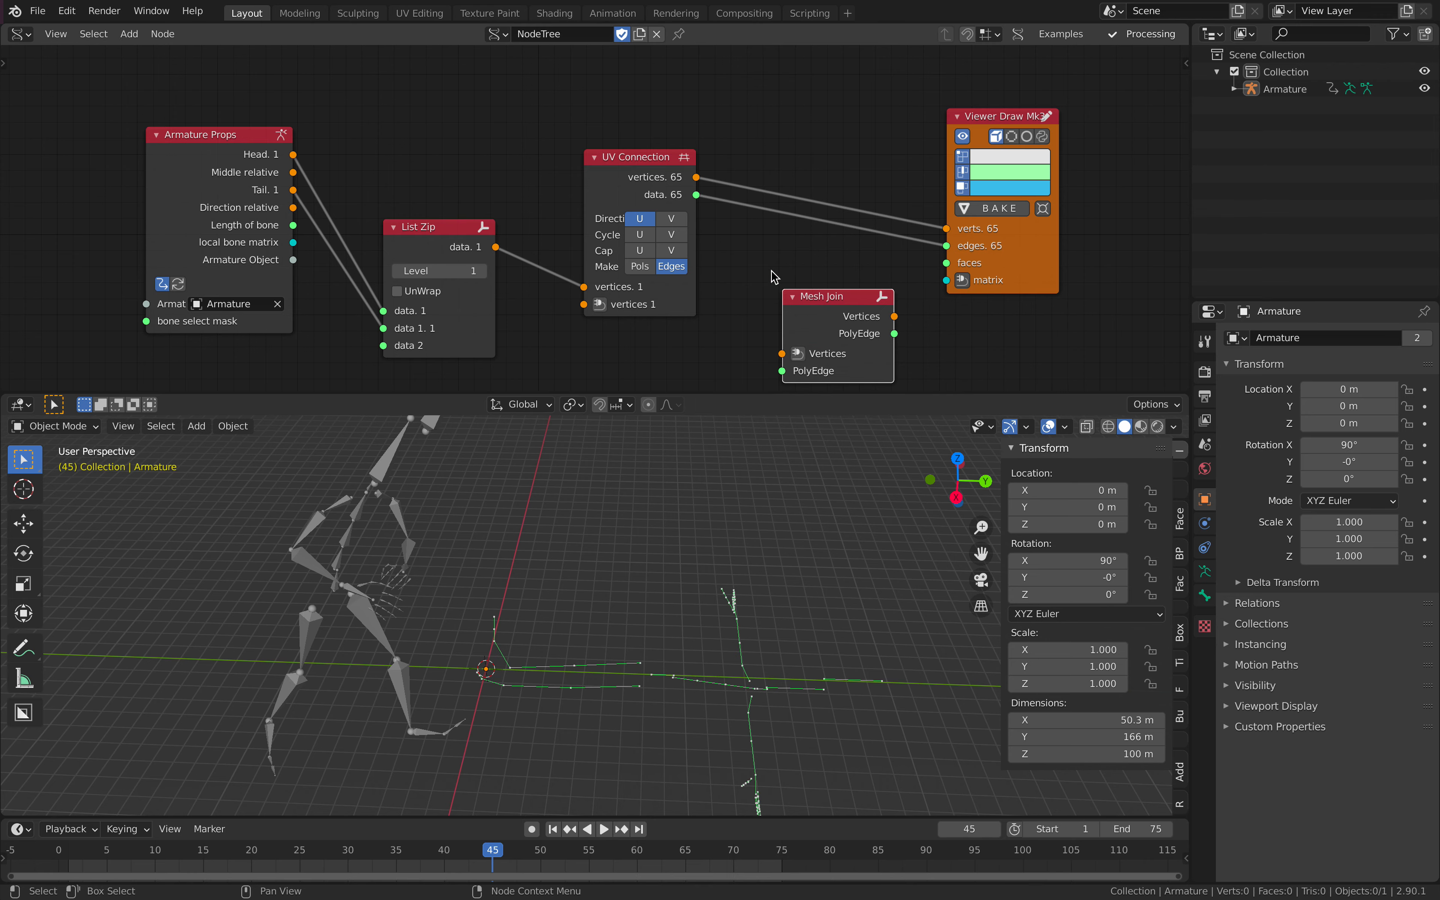
left_click(821, 298)
key("f")
left_click(864, 250)
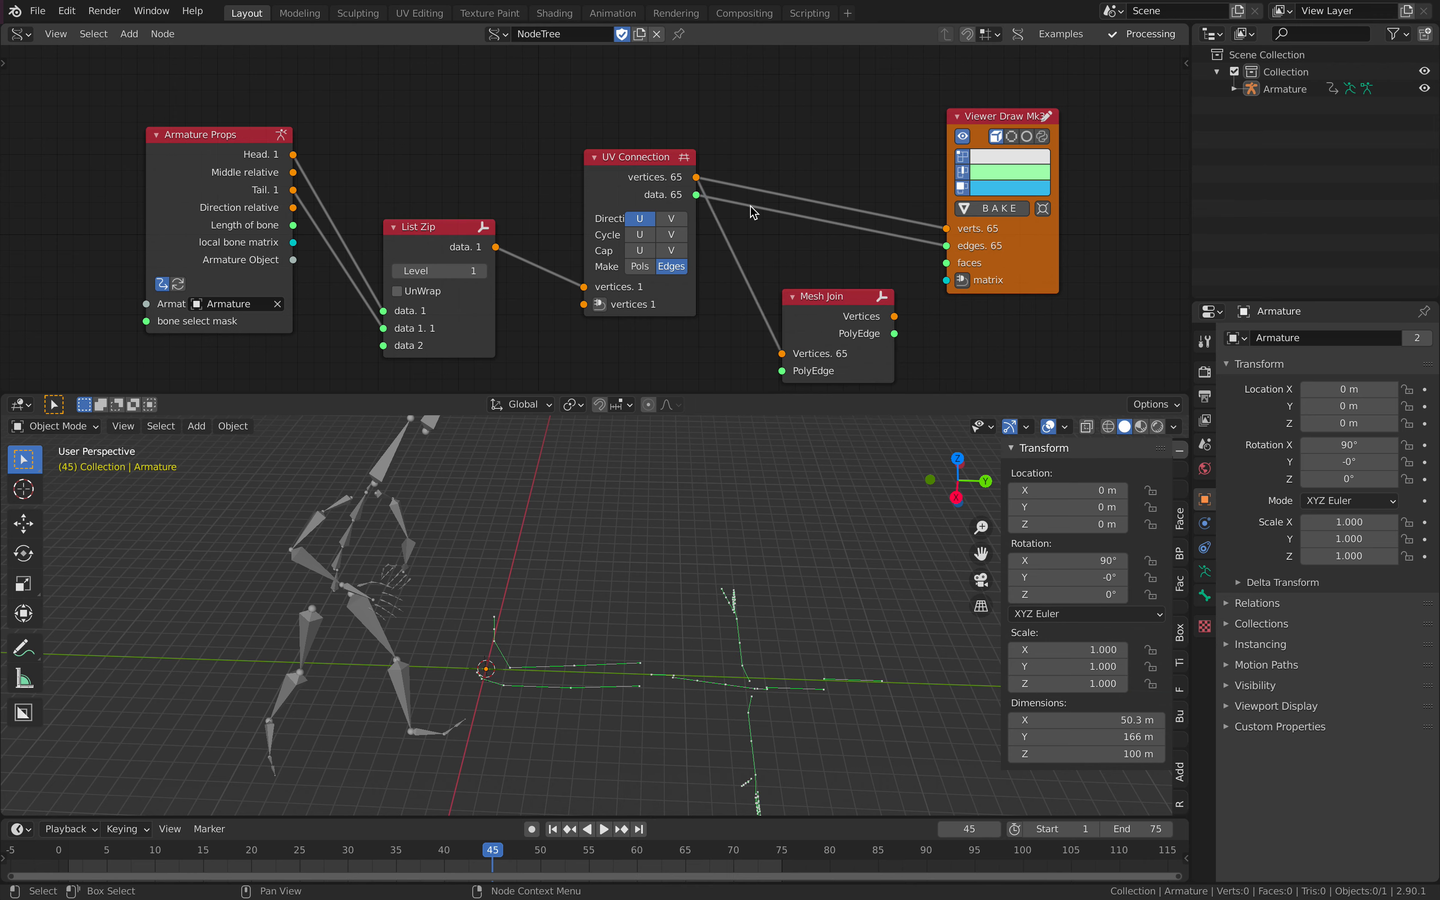
left_click_drag(697, 196, 782, 370)
left_click_drag(1009, 273, 886, 165)
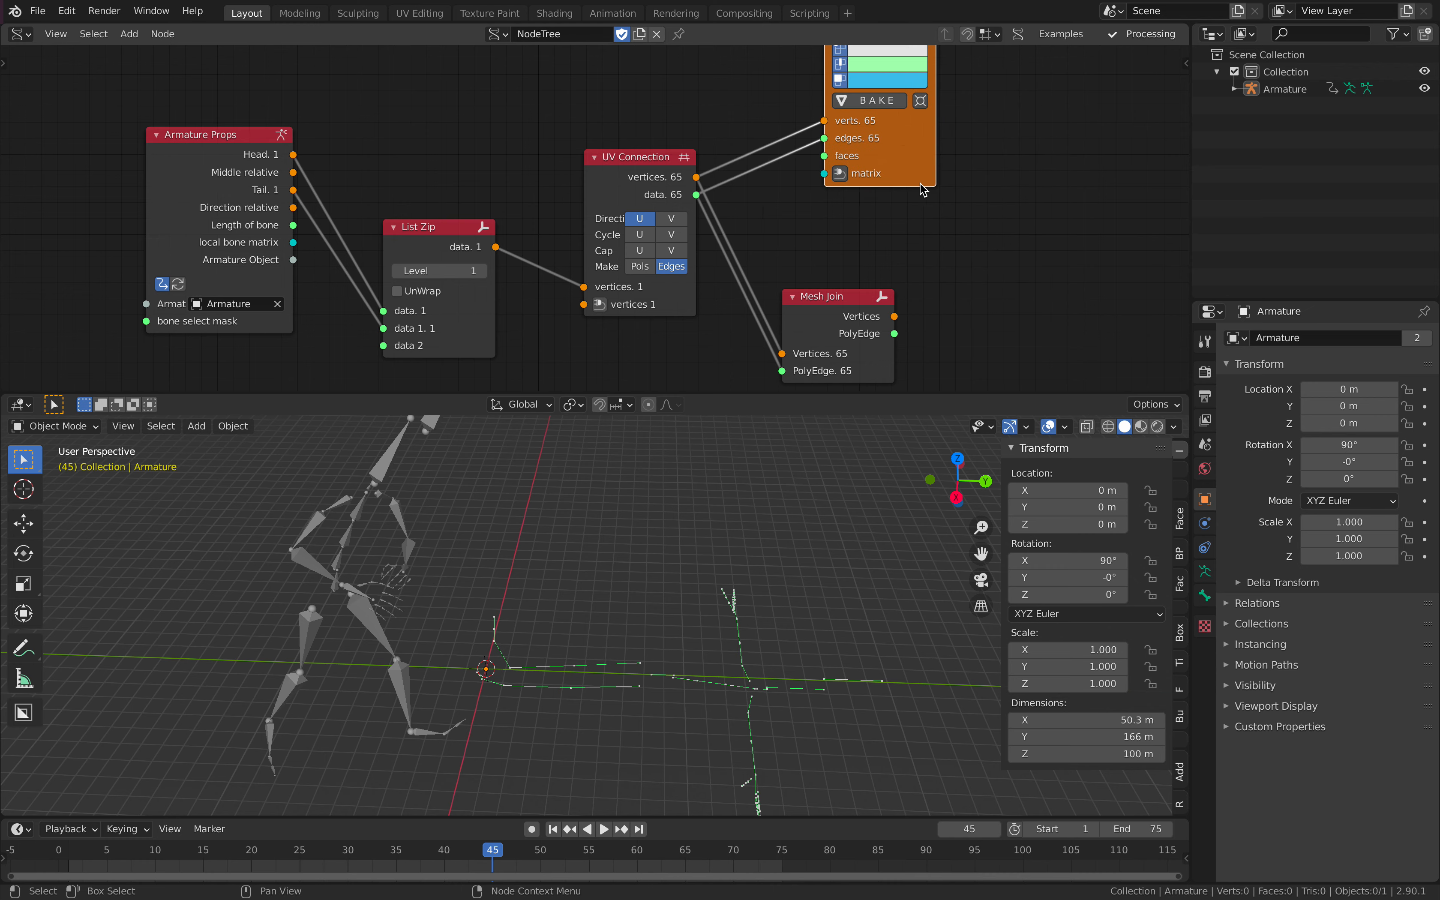
Step: Add a Mesh viewer node beside the Viewer Draw node
key("alt+space")
type("mesh v")
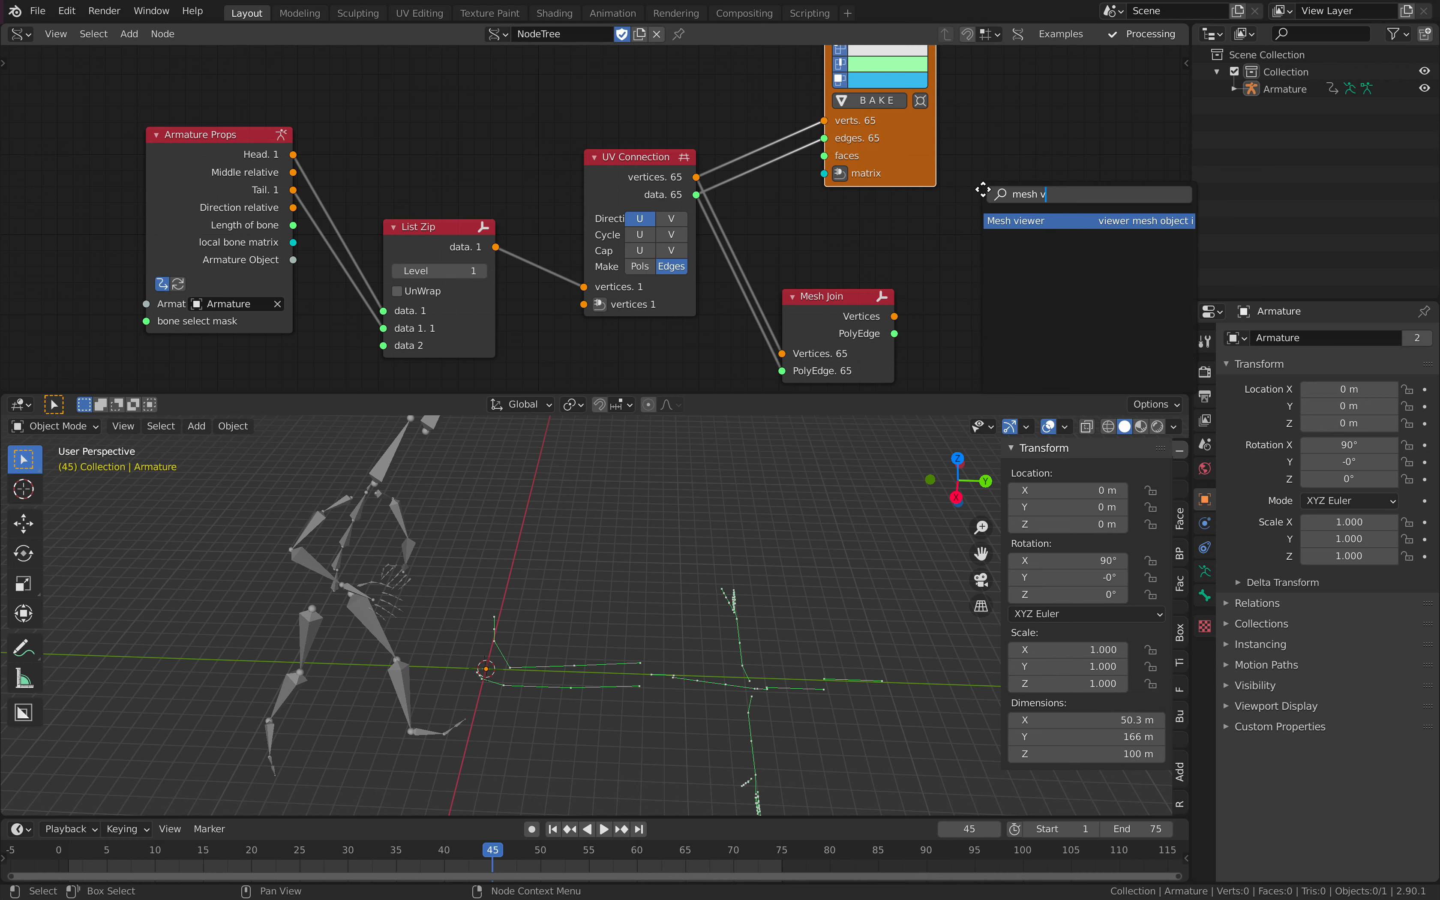
key("Return")
left_click(1042, 128)
left_click(701, 179)
middle_click_drag(908, 149, 746, 154)
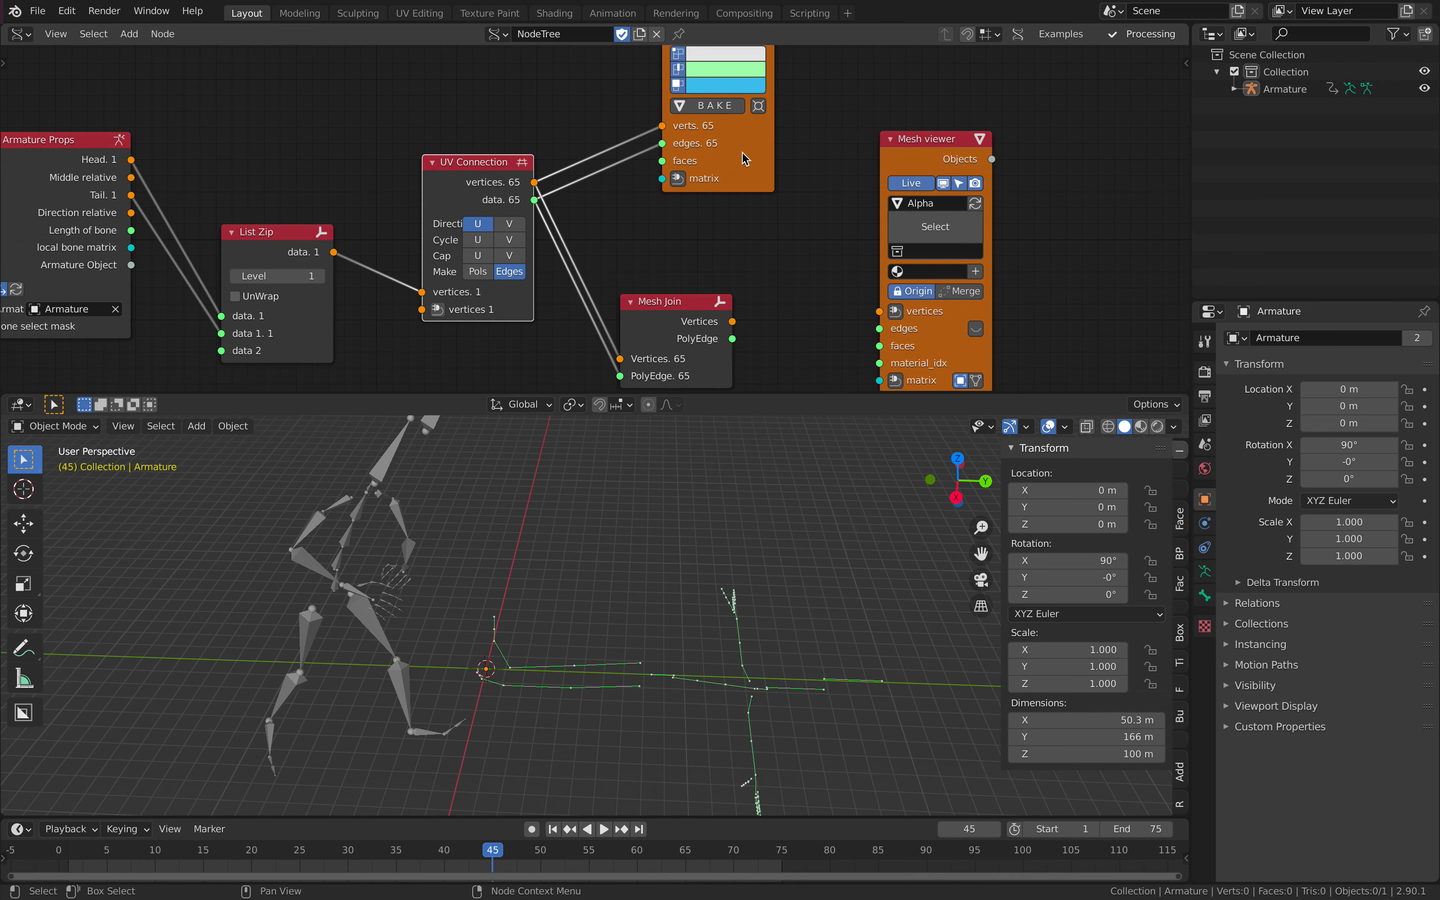
Step: Connect UV Connection's vertices and data outputs to the Mesh viewer's vertices and edges inputs and enable Merge
left_click(898, 146, "shift")
key("f")
left_click_drag(534, 199, 880, 328)
left_click(974, 292)
Step: Delete the Mesh Join node and move the Mesh viewer node up
left_click(645, 302)
key("x")
left_click_drag(953, 139, 980, 103)
mouse_move(649, 661)
middle_mouse_down()
mouse_move(668, 655)
mouse_move(654, 661)
middle_mouse_up()
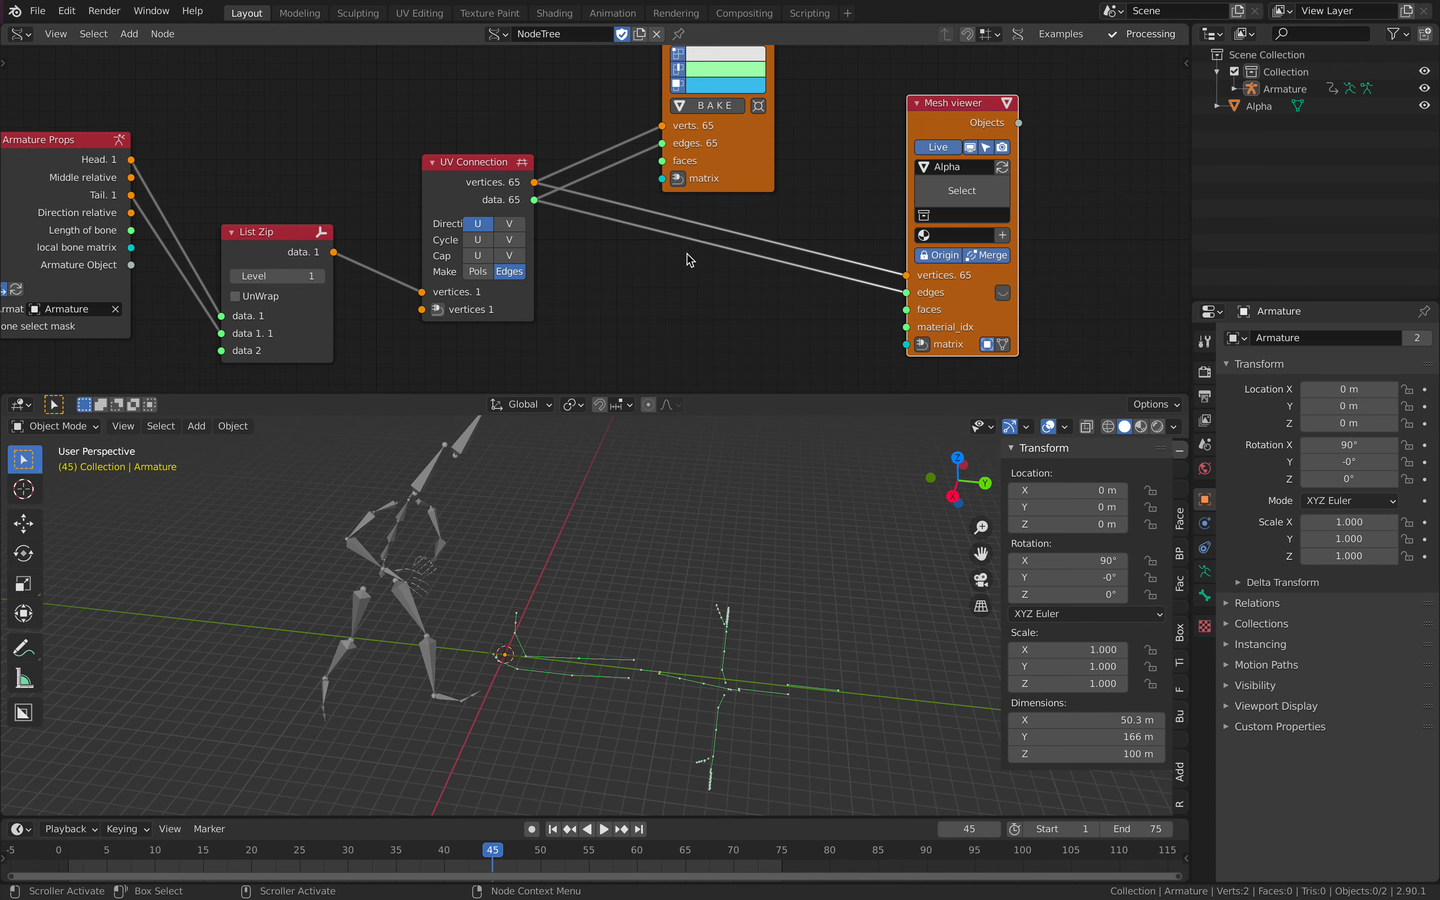
Step: Try V as UV Connection's direction and toggle the option beside the Mesh viewer's edges input
left_click(509, 223)
middle_click_drag(714, 512, 873, 626)
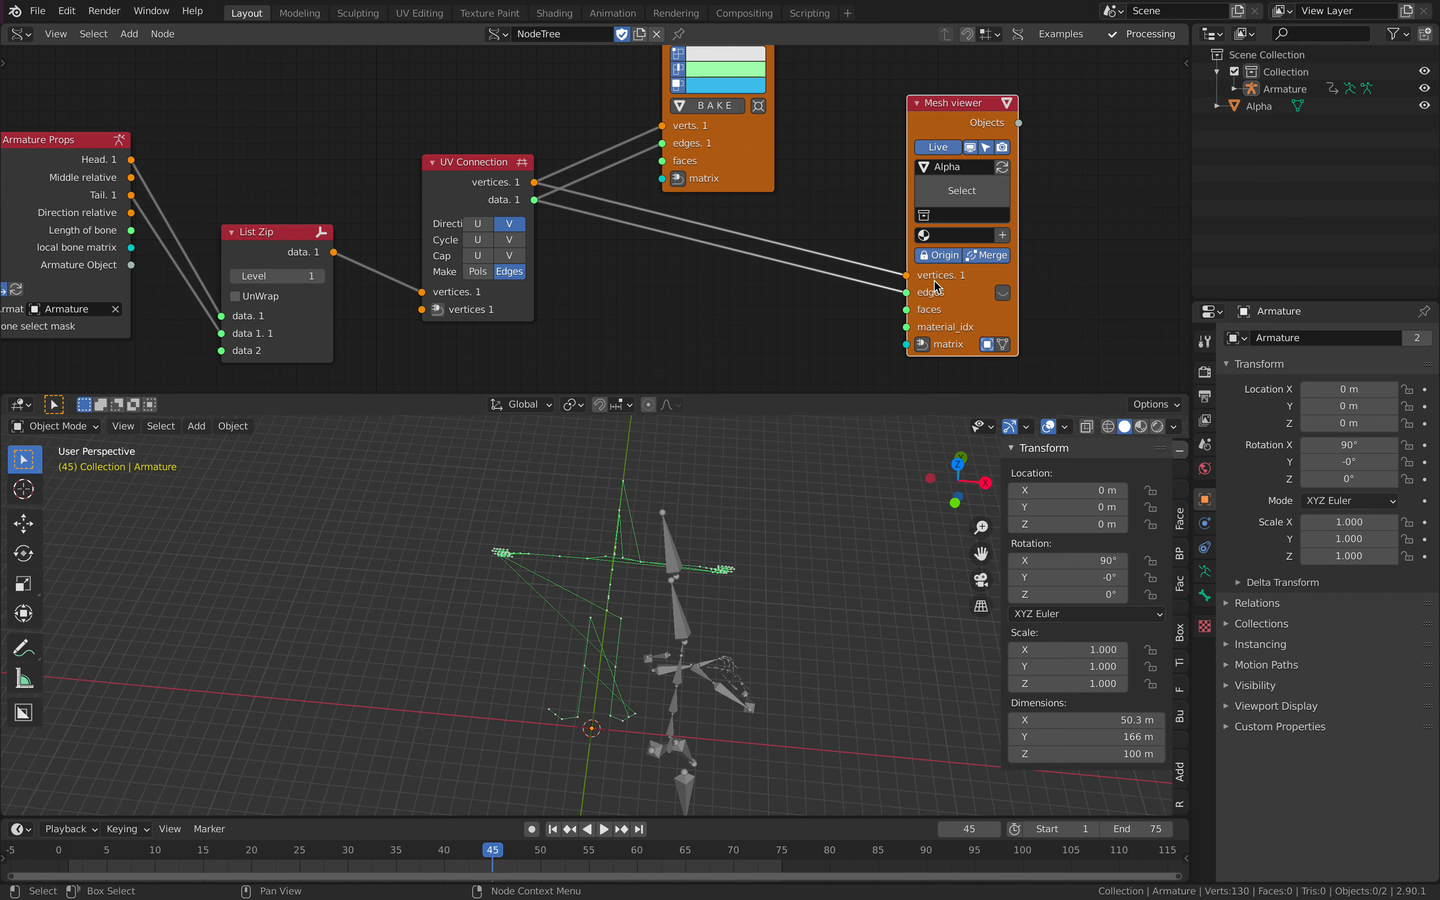
left_click(1005, 293)
left_click(1006, 294)
left_click(1005, 294)
left_click(1005, 293)
middle_click_drag(523, 206, 688, 209)
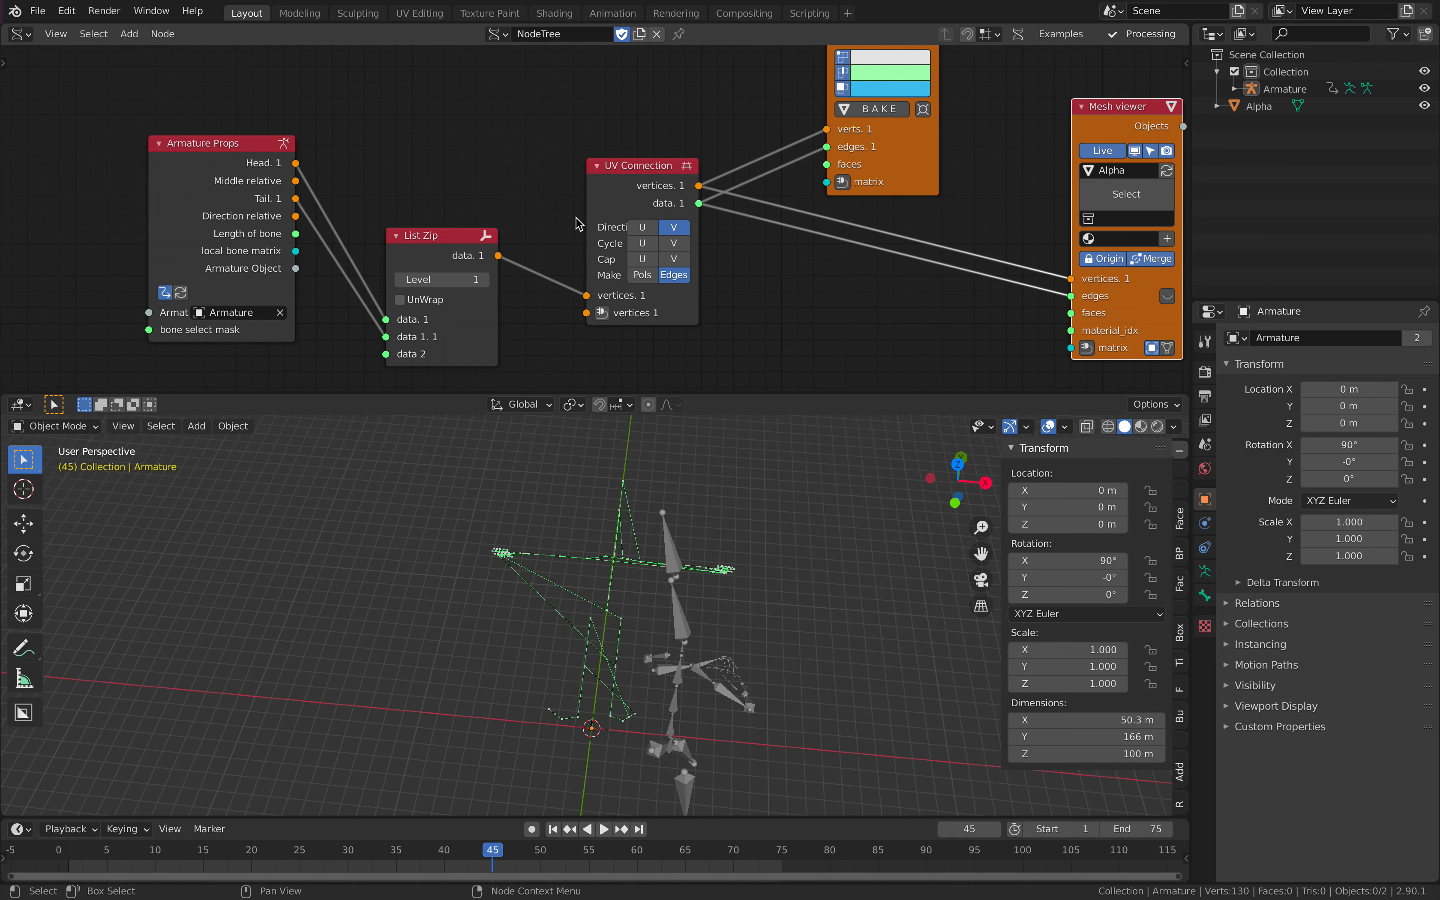
Step: Enable UnWrap on the List Zip node and set UV Connection's direction to U
left_click(487, 282)
left_click(399, 279)
left_click(400, 300)
left_click(648, 231)
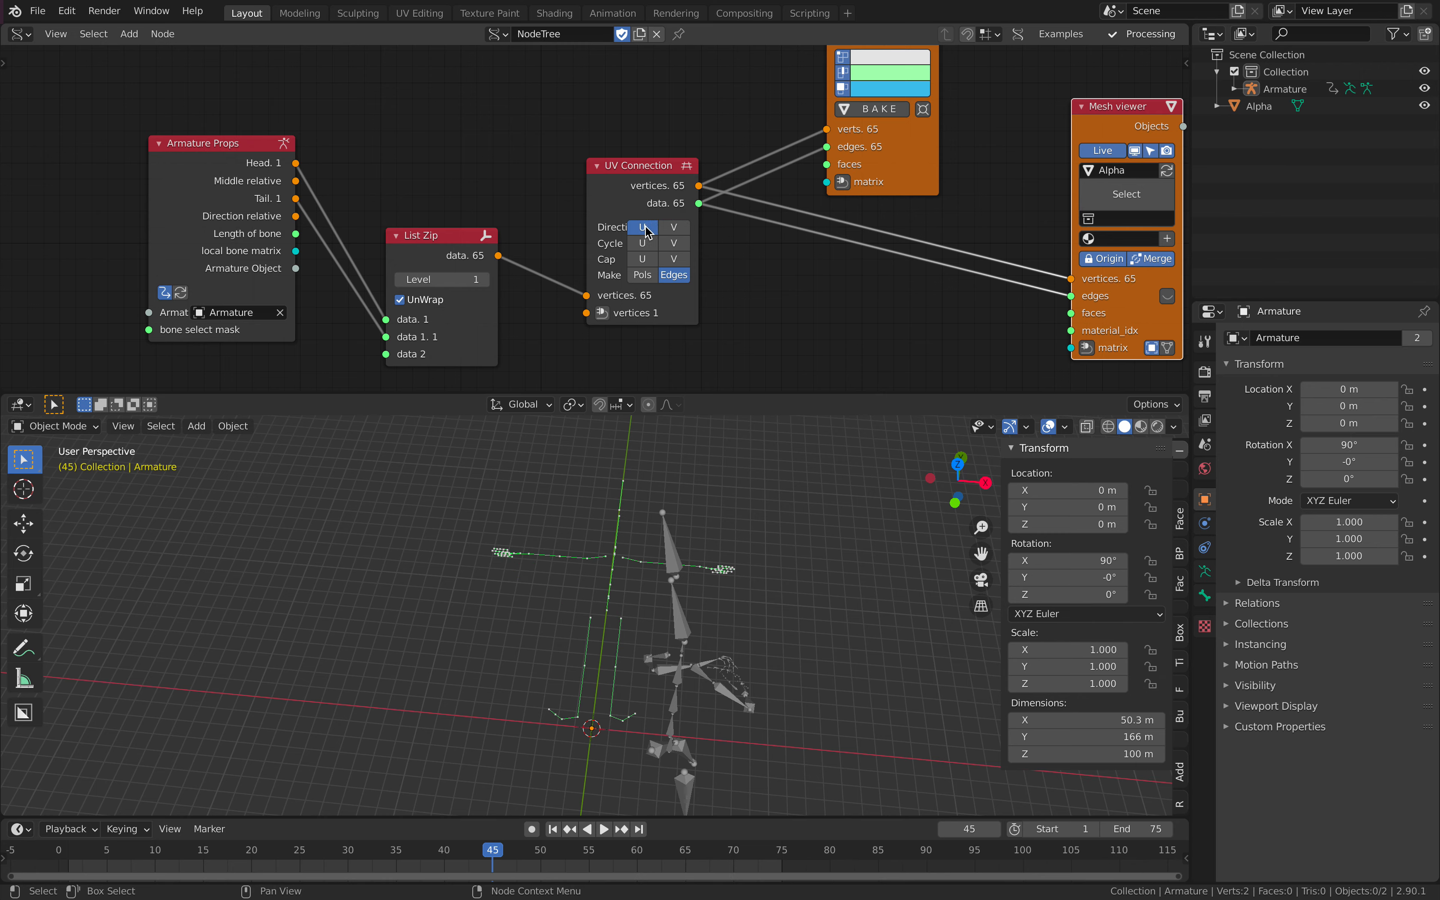
Step: Try to select the generated bone geometry in the 3D viewport
middle_click_drag(626, 559, 517, 544)
key("a")
key("a")
left_click_drag(665, 572, 733, 643)
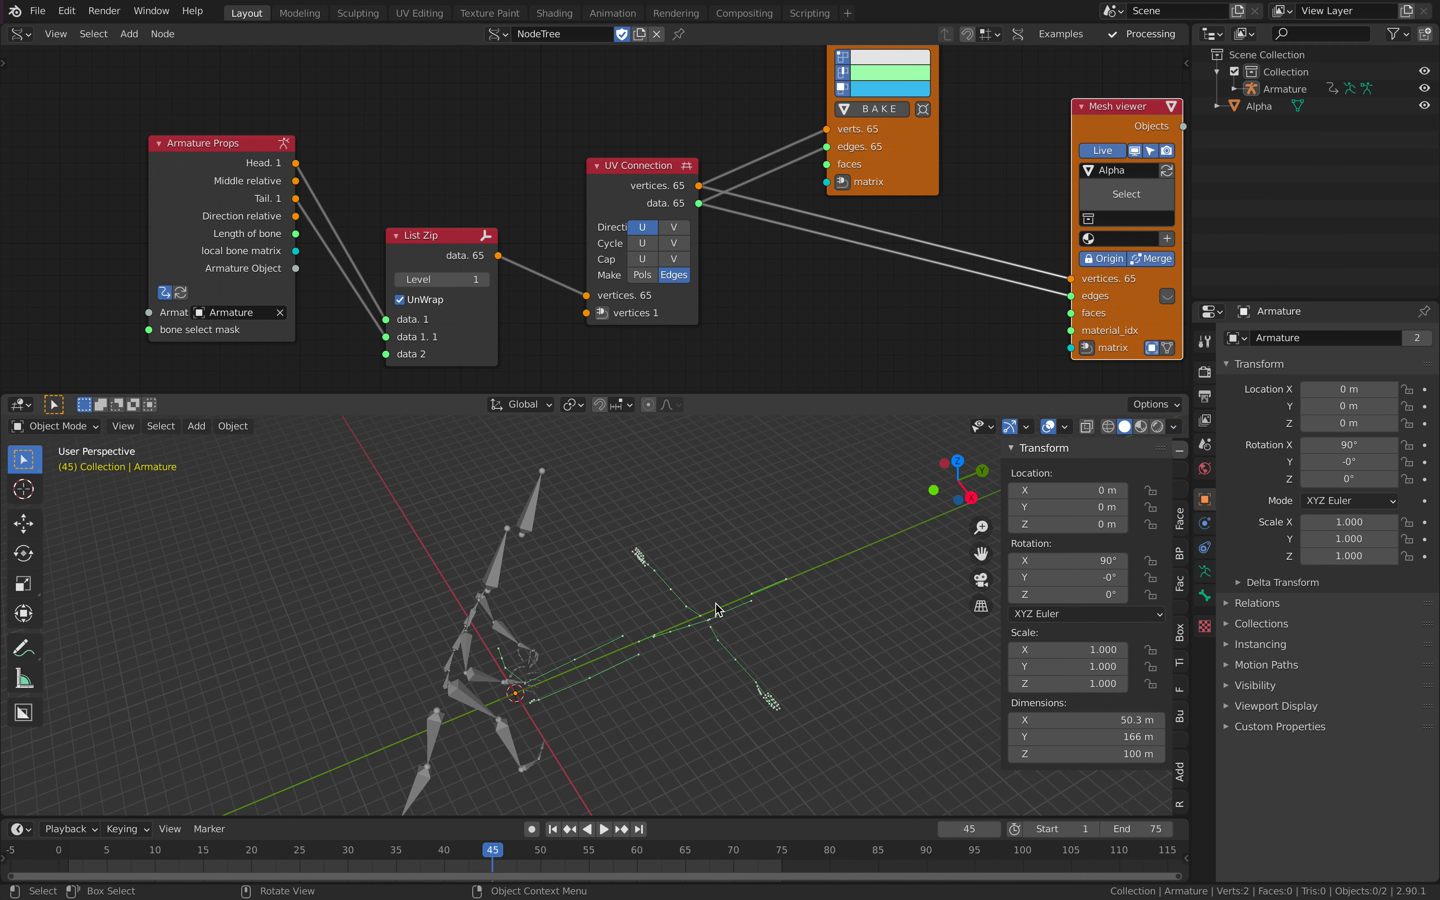
key("a")
key("b")
left_click_drag(608, 579, 720, 684)
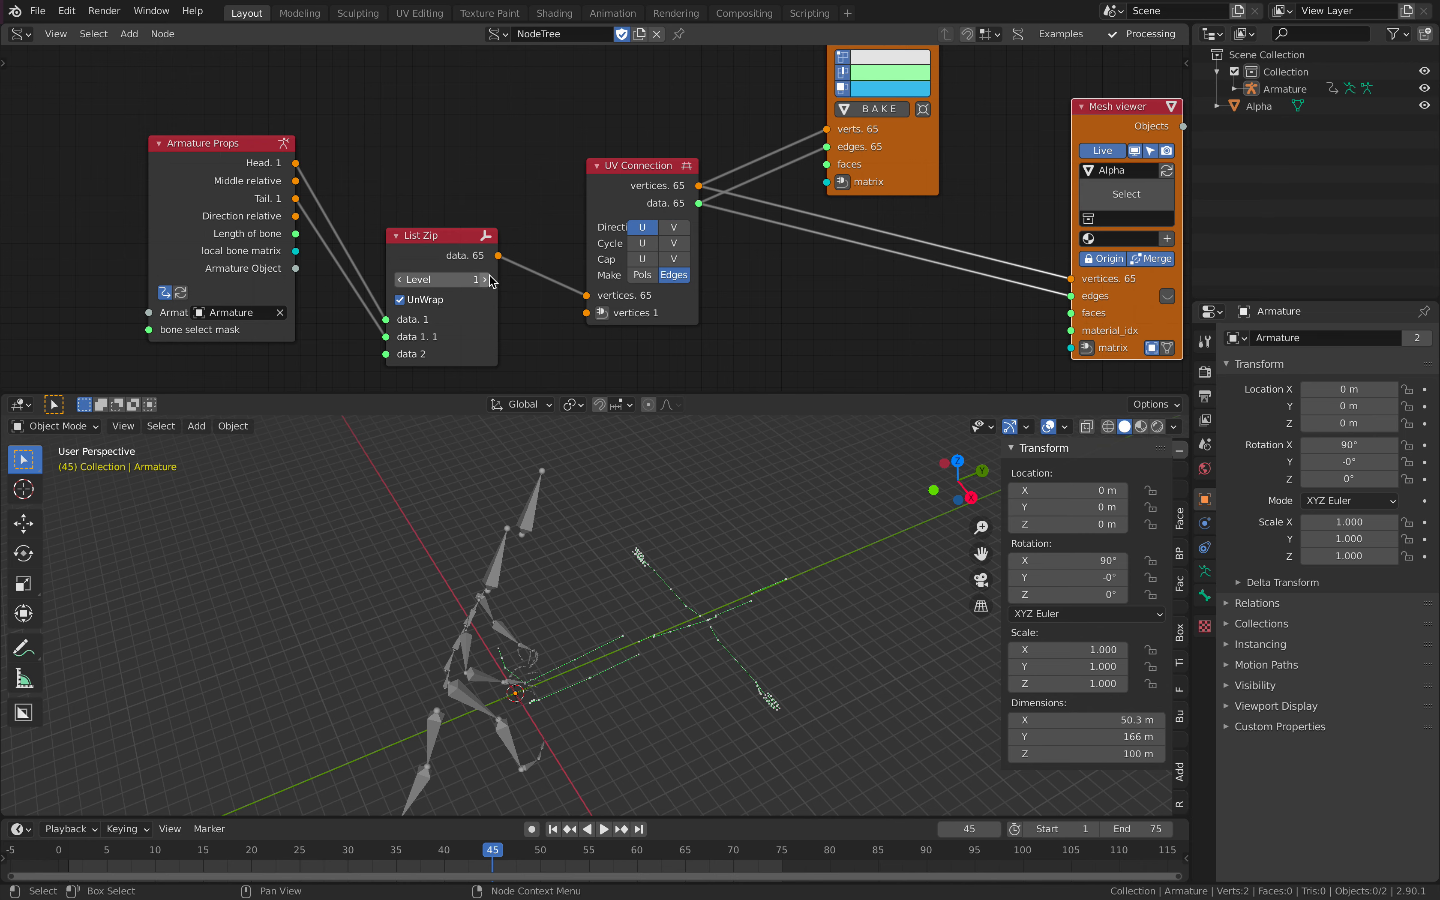
Step: Disable UnWrap on the List Zip node, and enlarge the node editor to rearrange the List Zip and Mesh viewer nodes
left_click(413, 305)
left_click_drag(419, 240, 410, 211)
middle_click_drag(633, 228, 477, 232)
left_click_drag(938, 130, 753, 192)
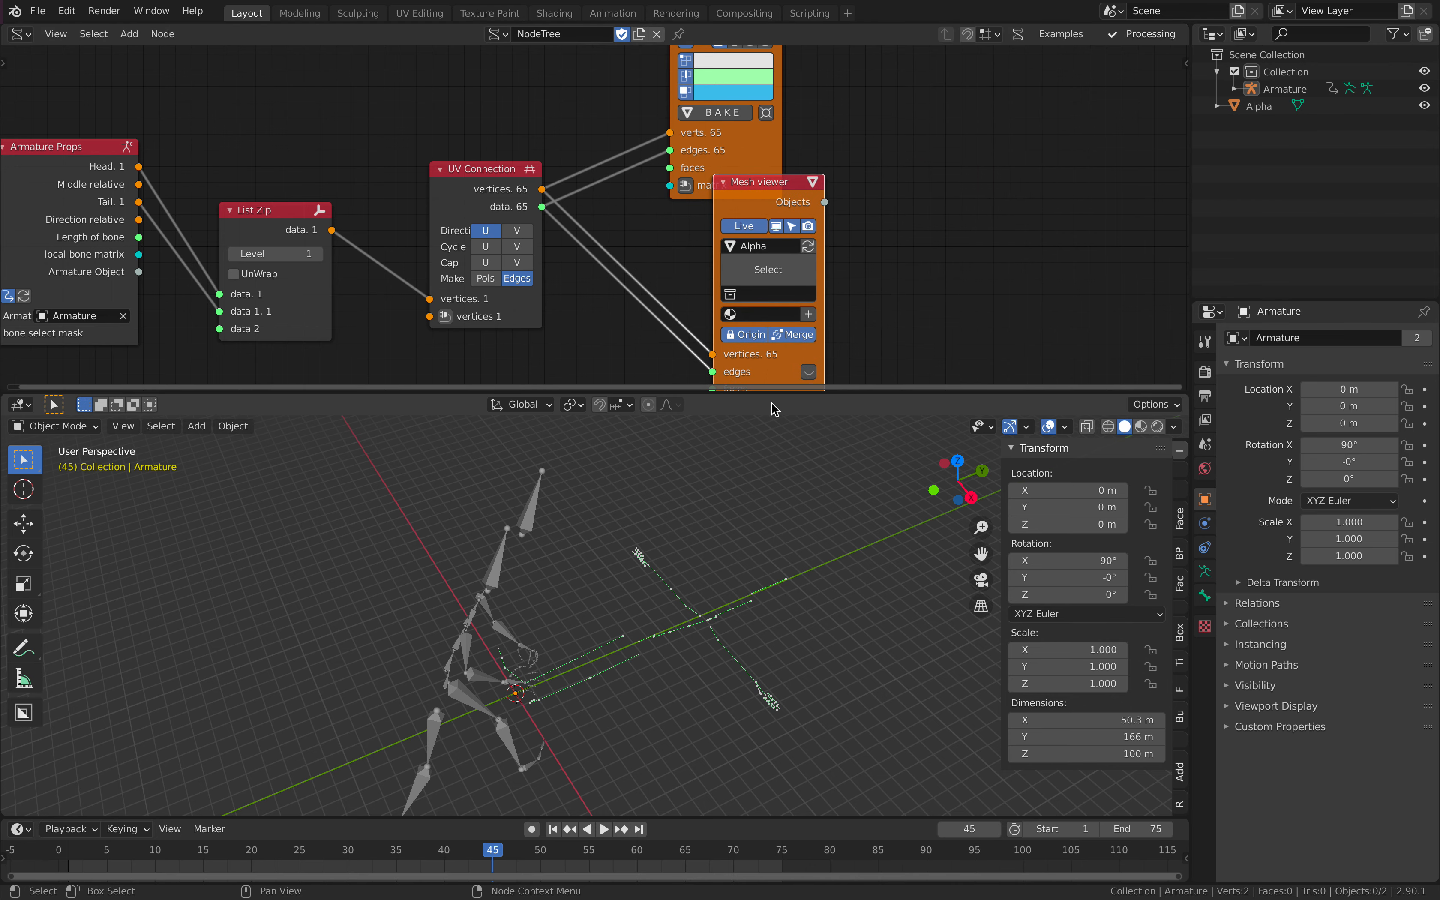
left_click_drag(770, 393, 770, 561)
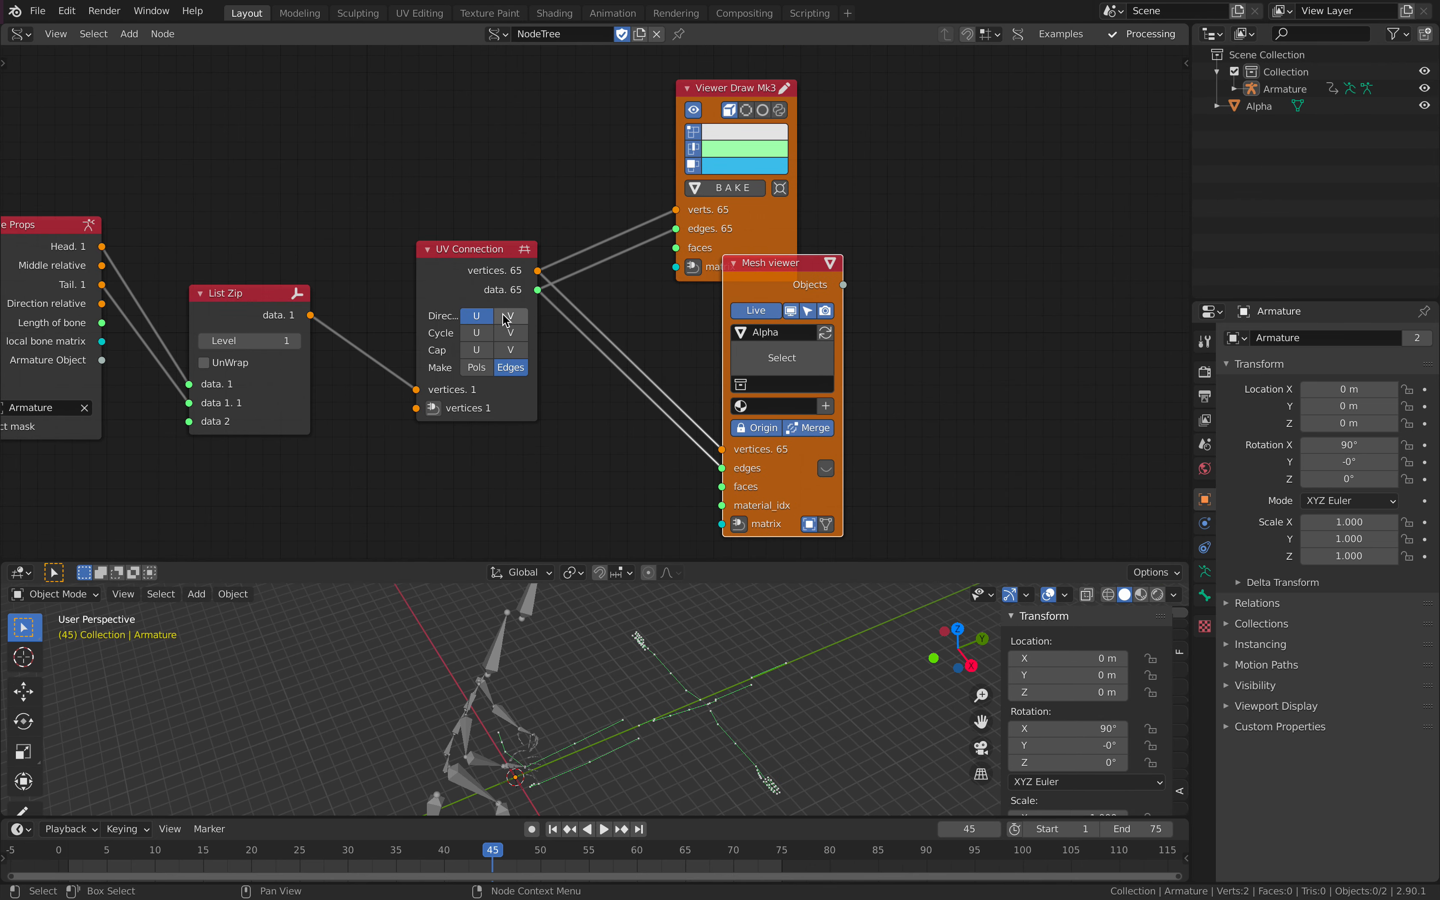
left_click_drag(751, 287, 684, 348)
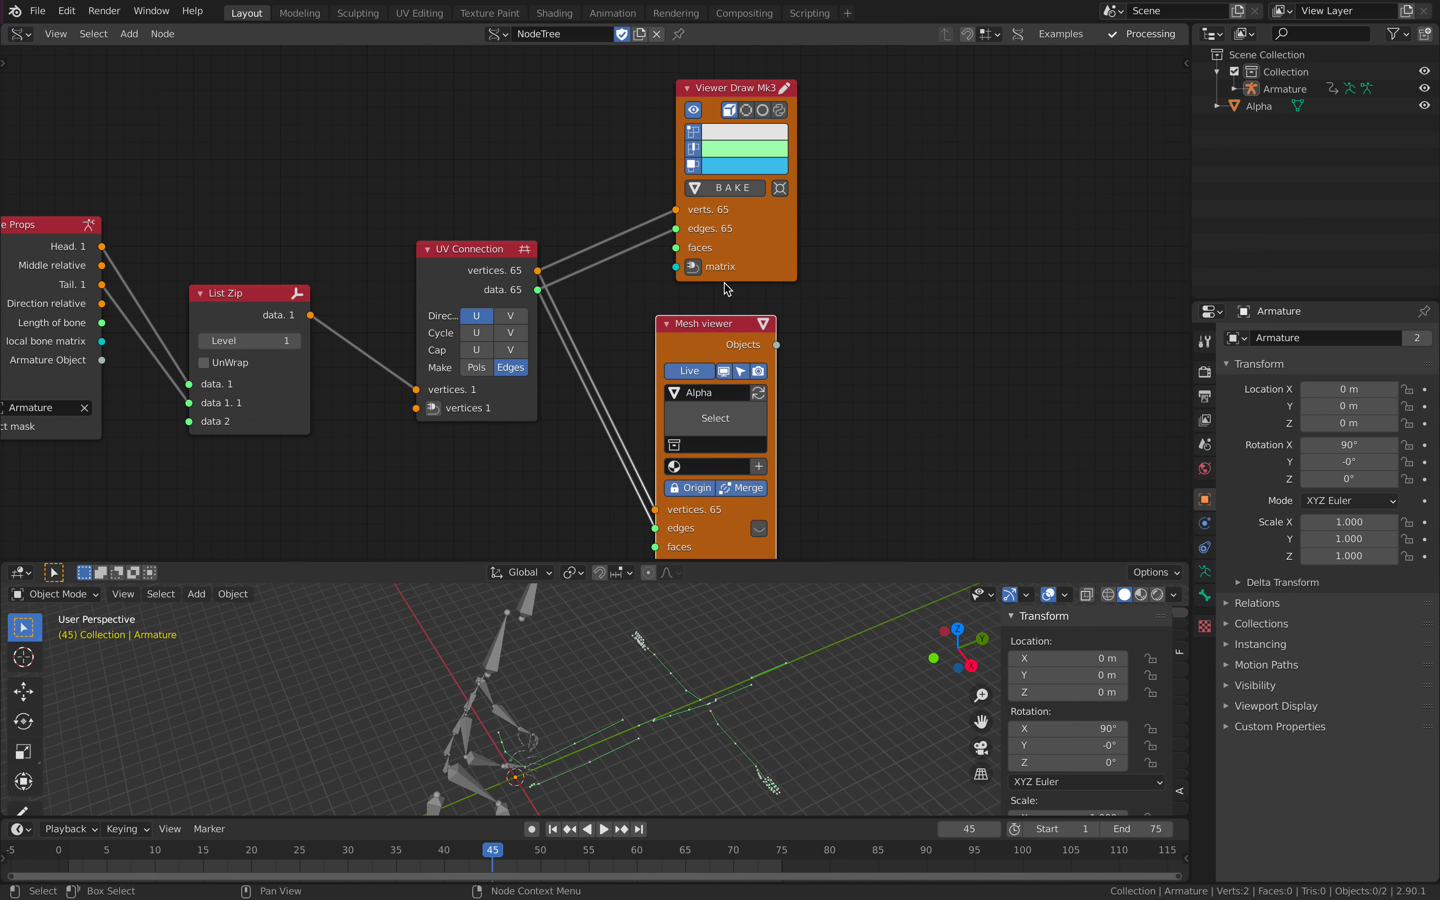
Step: Undo the Mesh viewer node's addition and bake the Viewer Draw geometry to mesh objects
key("ctrl+z")
key("ctrl+z")
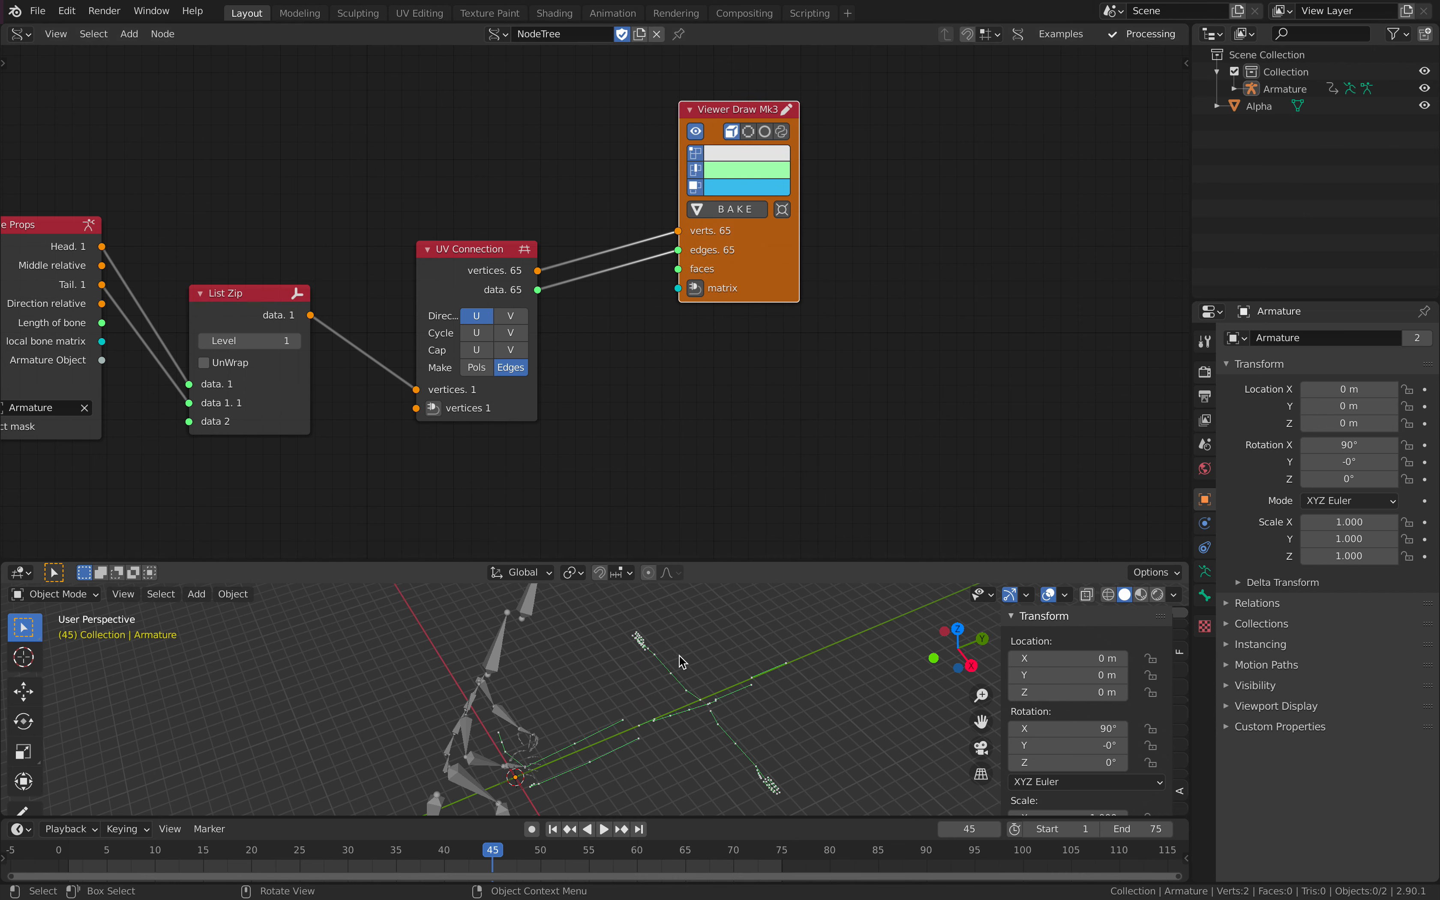
left_click(741, 216)
middle_click_drag(702, 642, 622, 667)
Step: Try moving the baked bone pieces in the viewport and delete the selected ones
key("alt+b")
left_click_drag(791, 825, 797, 826)
key("g")
left_click(772, 678)
mouse_move(773, 672)
middle_mouse_down()
mouse_move(794, 666)
mouse_move(774, 669)
middle_mouse_up()
key("x")
left_click(774, 669)
Step: Move the Viewer Draw node aside and add a Mesh Join node below it
left_click_drag(756, 277, 838, 232)
key("shift+a")
left_click(714, 285)
type("mesh j")
key("Down")
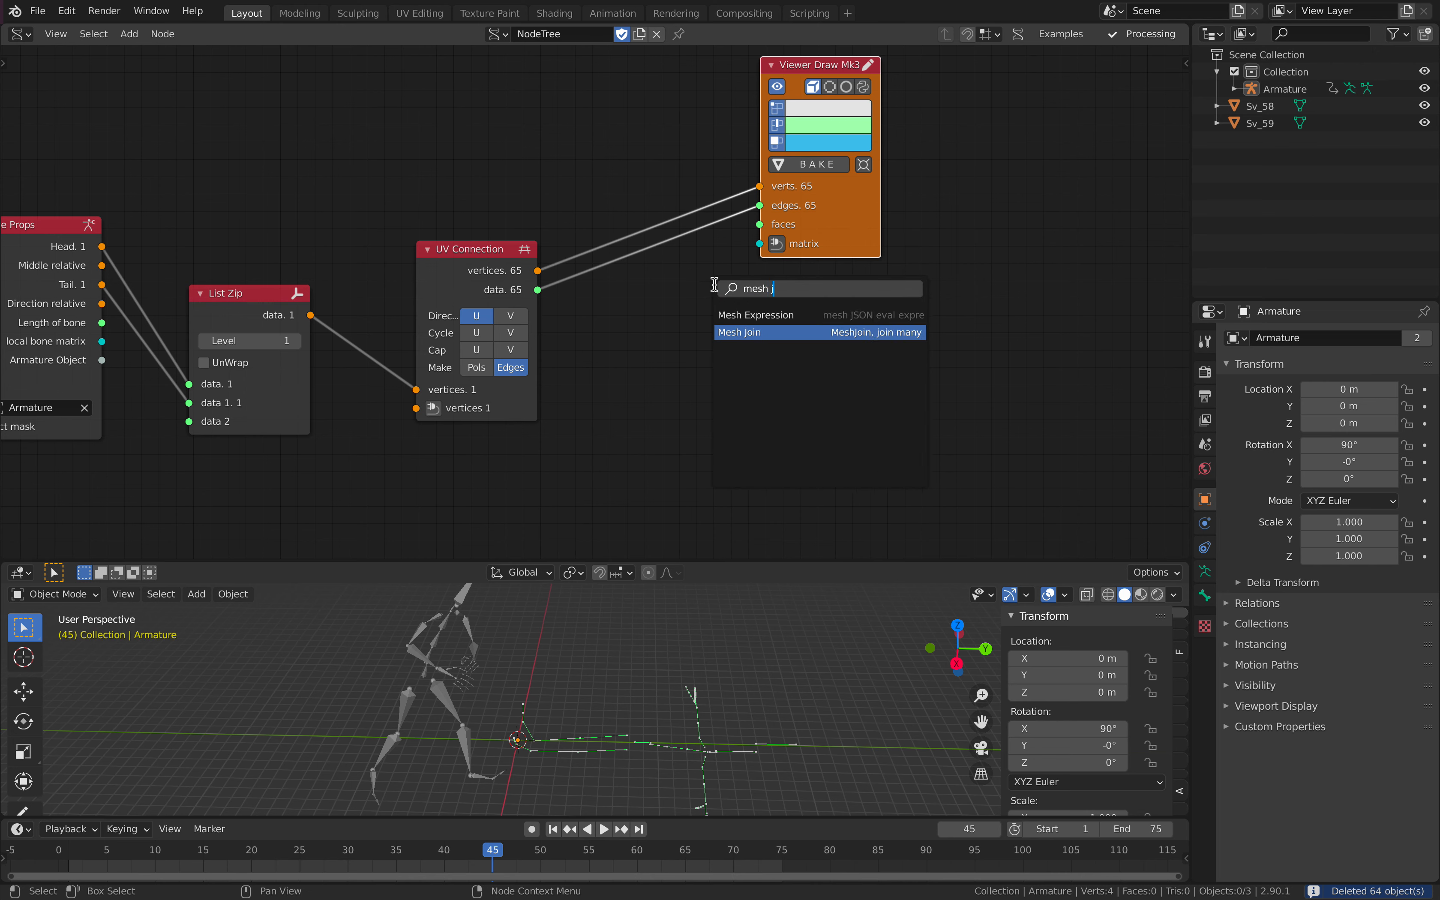
key("Return")
left_click(703, 321)
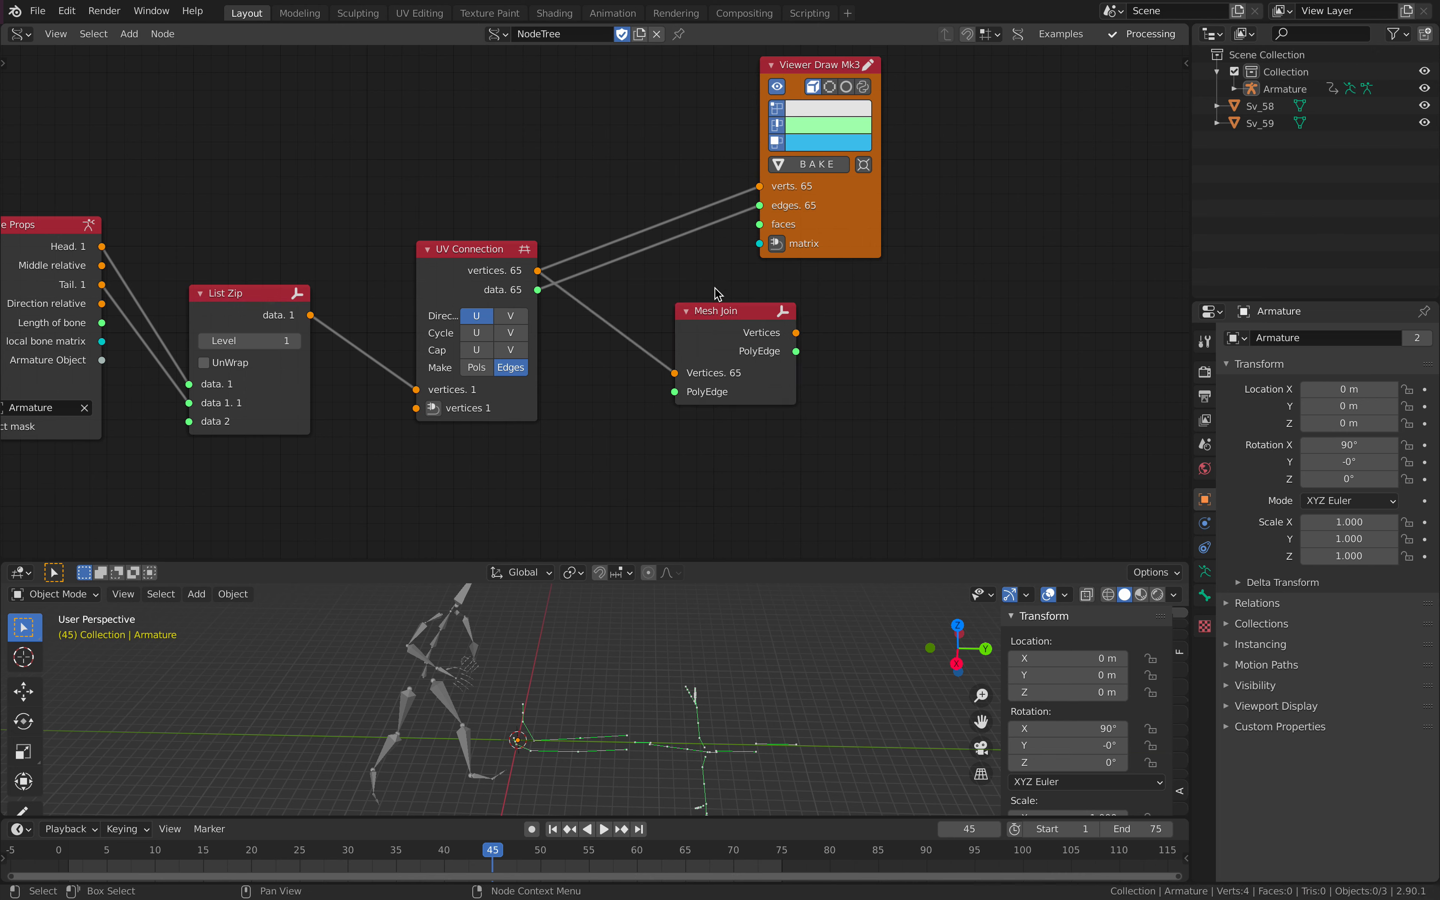
Step: Wire UV Connection's vertices and data through Mesh Join into the Viewer Draw's verts and edges, and save the file
left_click_drag(539, 289, 680, 395)
mouse_move(685, 324)
left_mouse_down()
mouse_move(608, 329)
mouse_move(654, 236)
left_mouse_up()
left_click(781, 252, "shift")
key("f")
left_click_drag(856, 226, 868, 249)
key("ctrl+s")
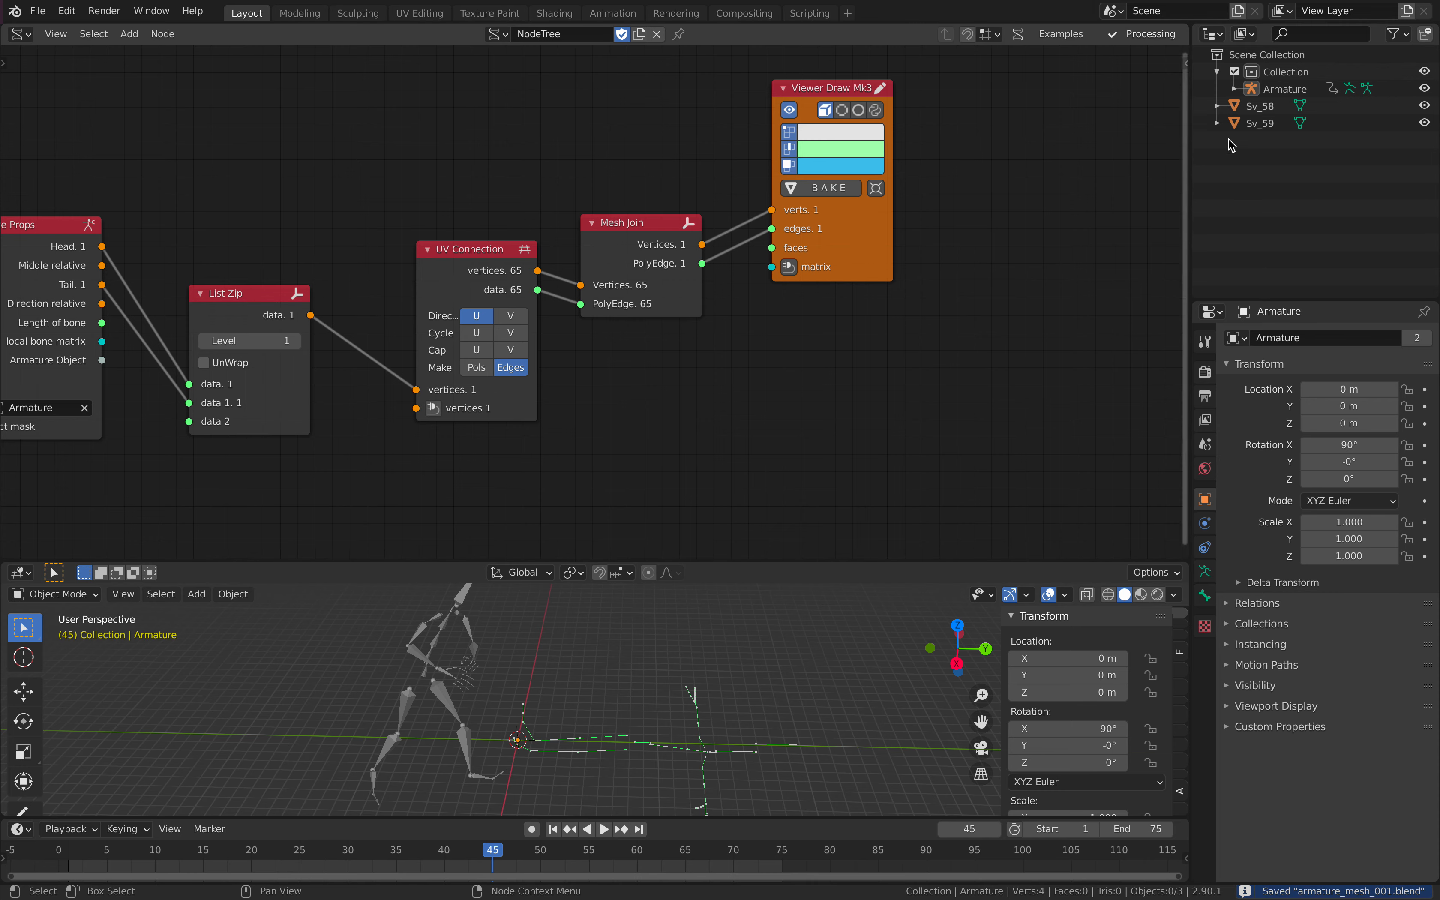
Step: Delete the leftover baked objects Sv_58 and Sv_59
left_click(1260, 122)
left_click(1260, 105, "shift")
right_click(1264, 116)
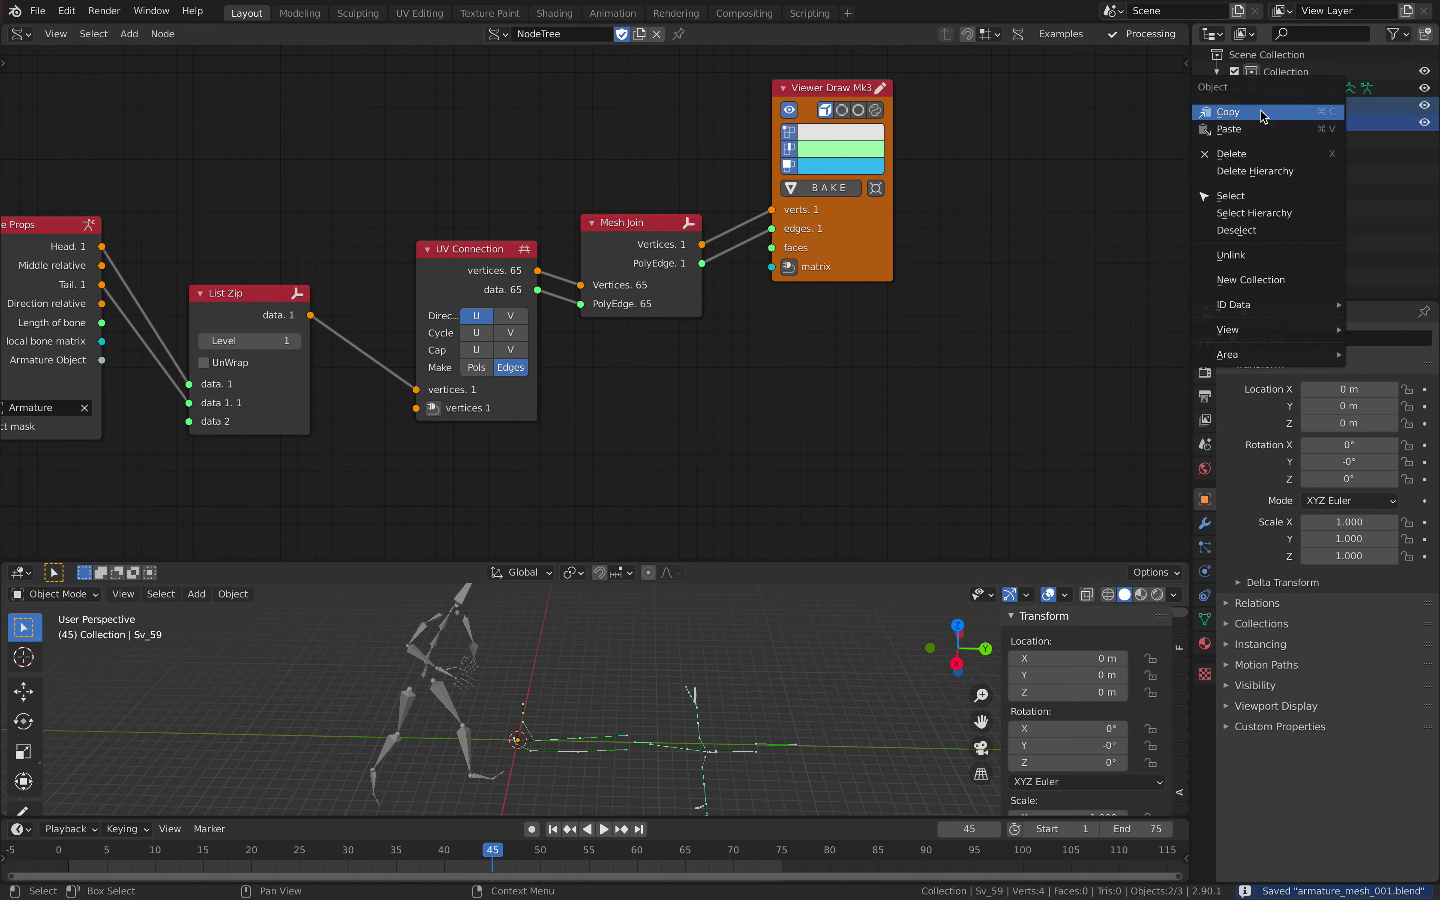
left_click(1269, 154)
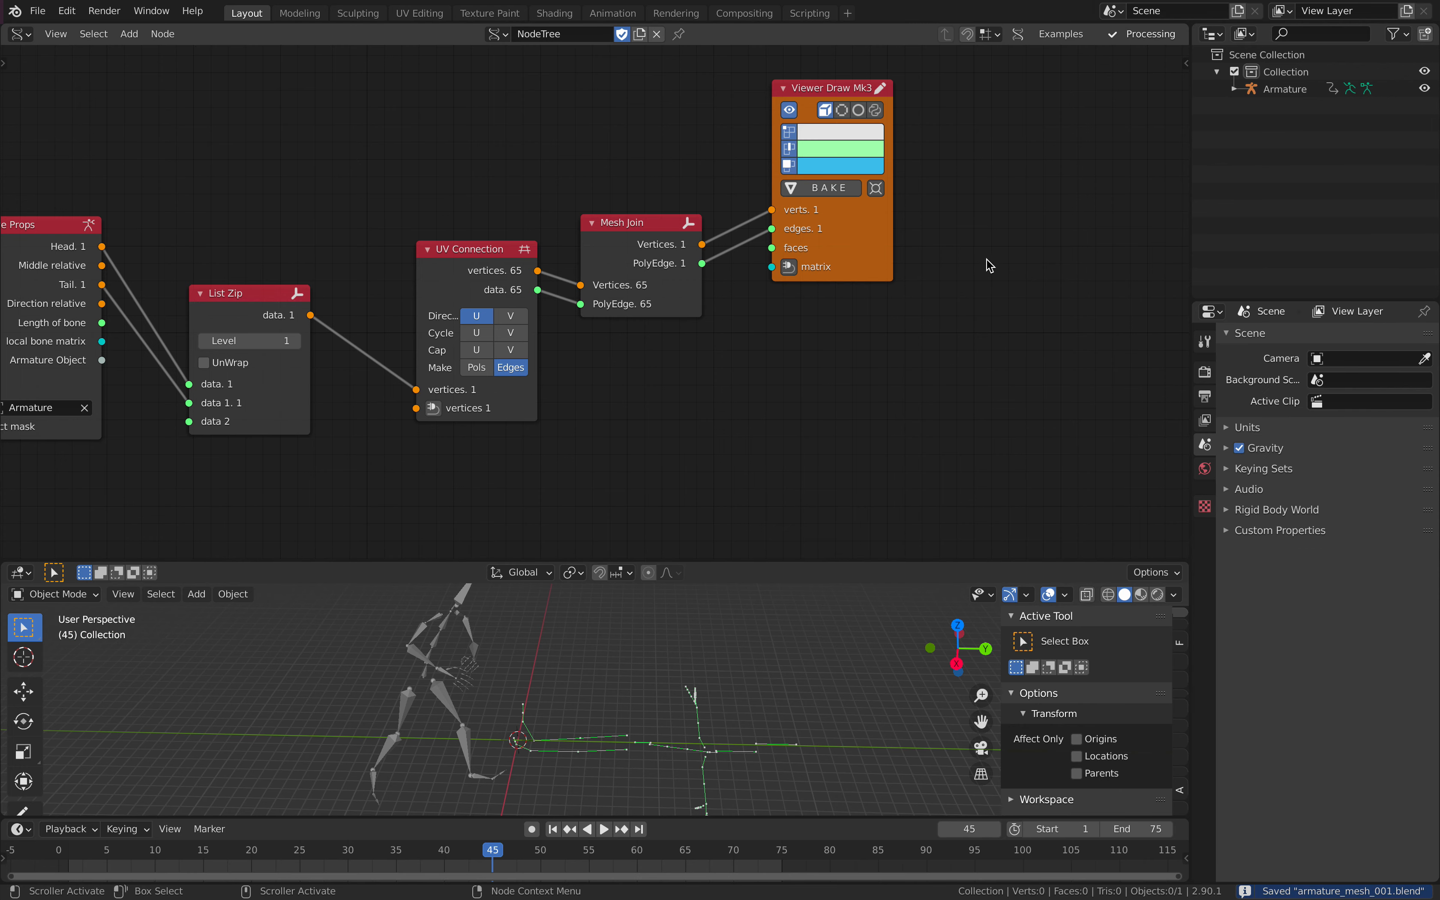
Step: Bake the joined bone geometry to a mesh object and move it to about X -30.4, Y 6.4, Z 45.6 m
left_click(652, 743)
key("g")
left_click(663, 666)
middle_click_drag(683, 677, 691, 672)
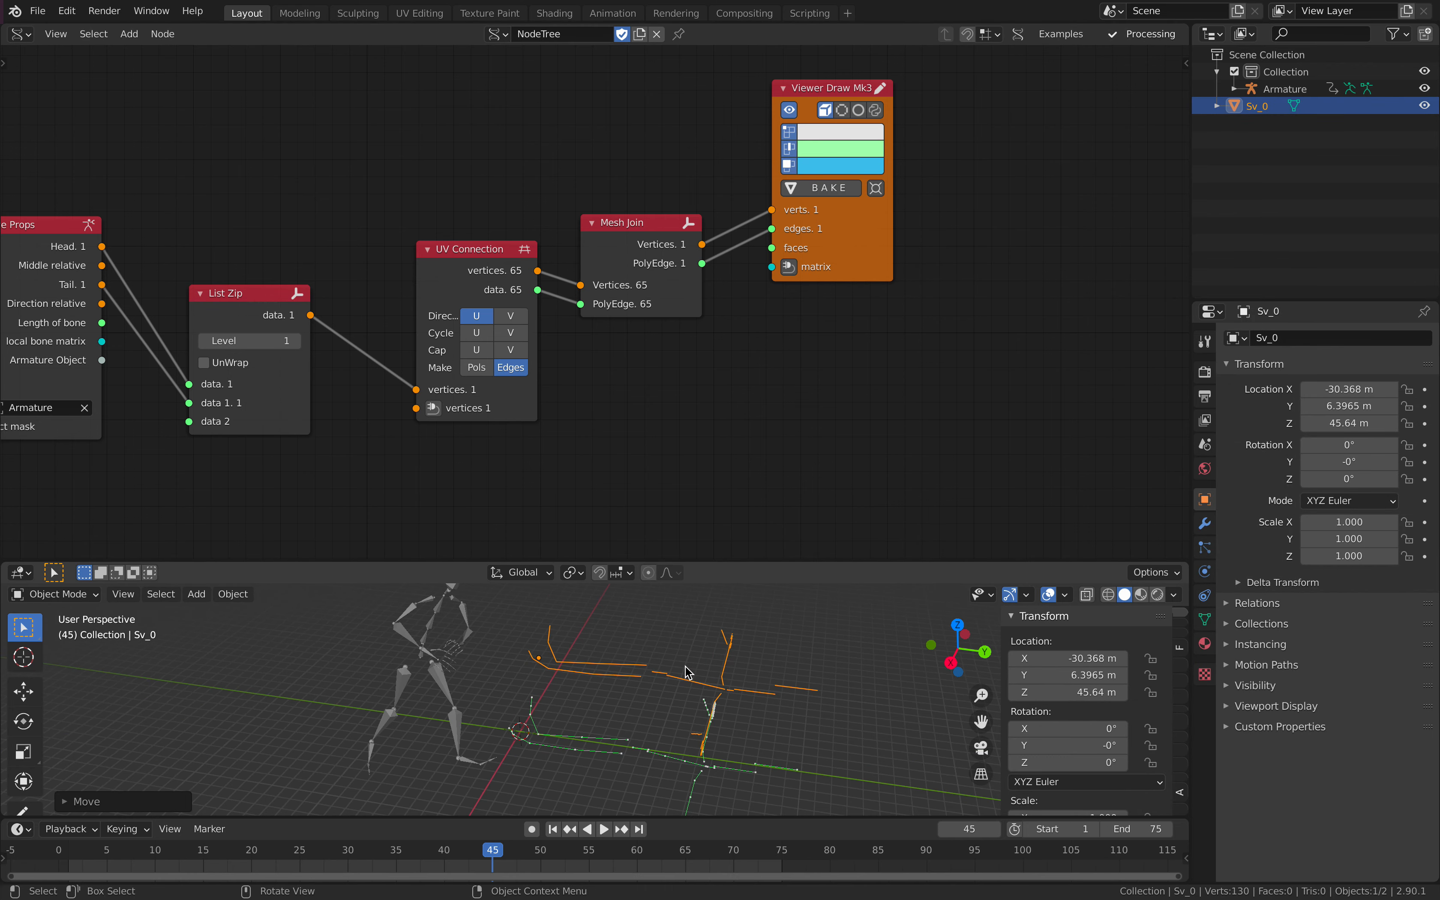
Step: Add a Skin modifier to the baked mesh and enlarge the 3D viewport
left_click(1205, 523)
left_click(1261, 338)
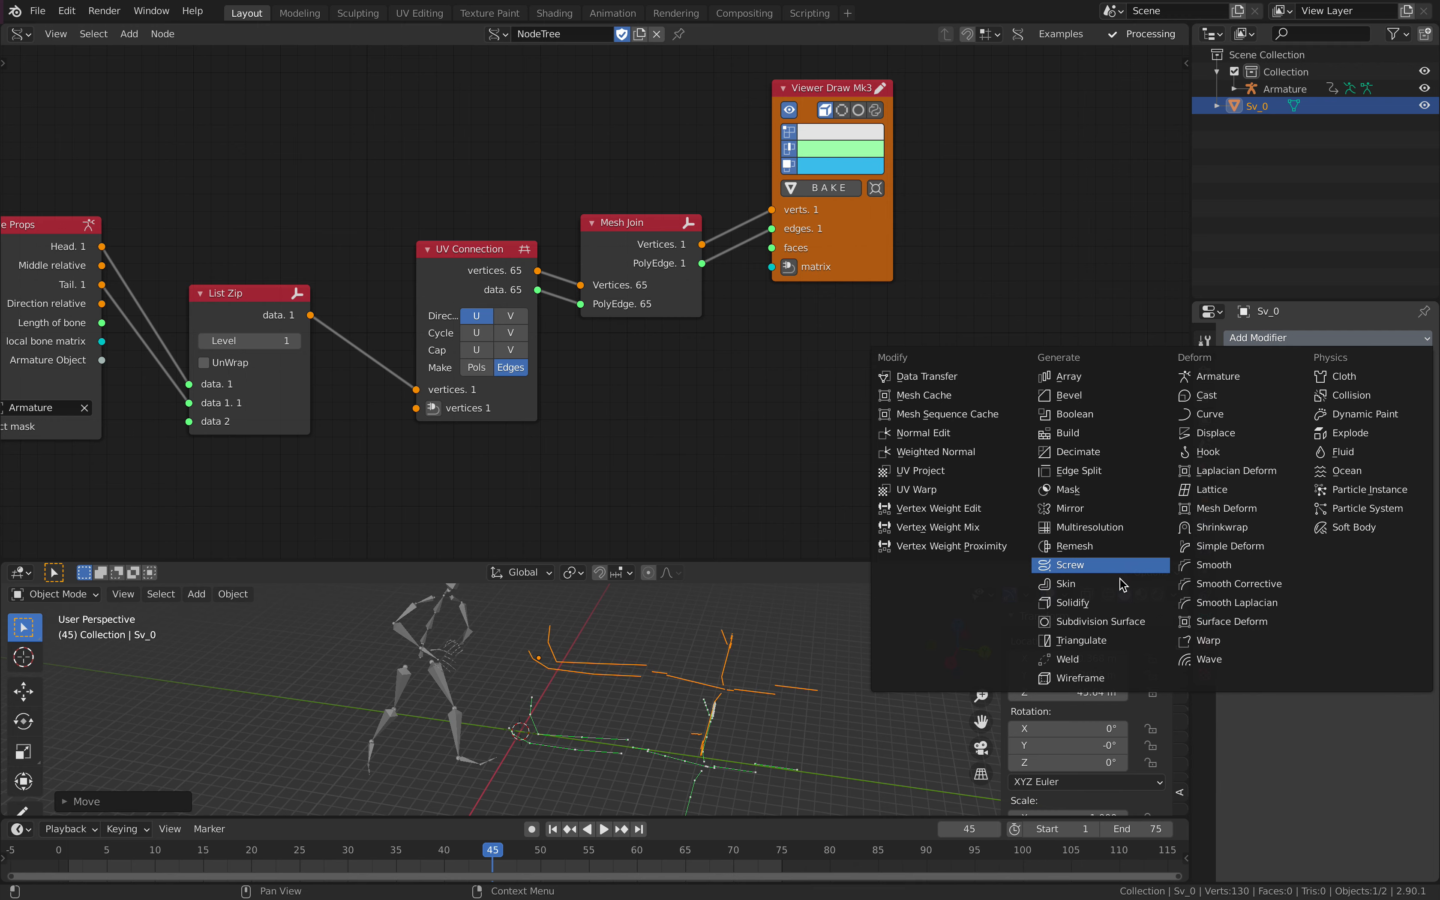
left_click(1111, 595)
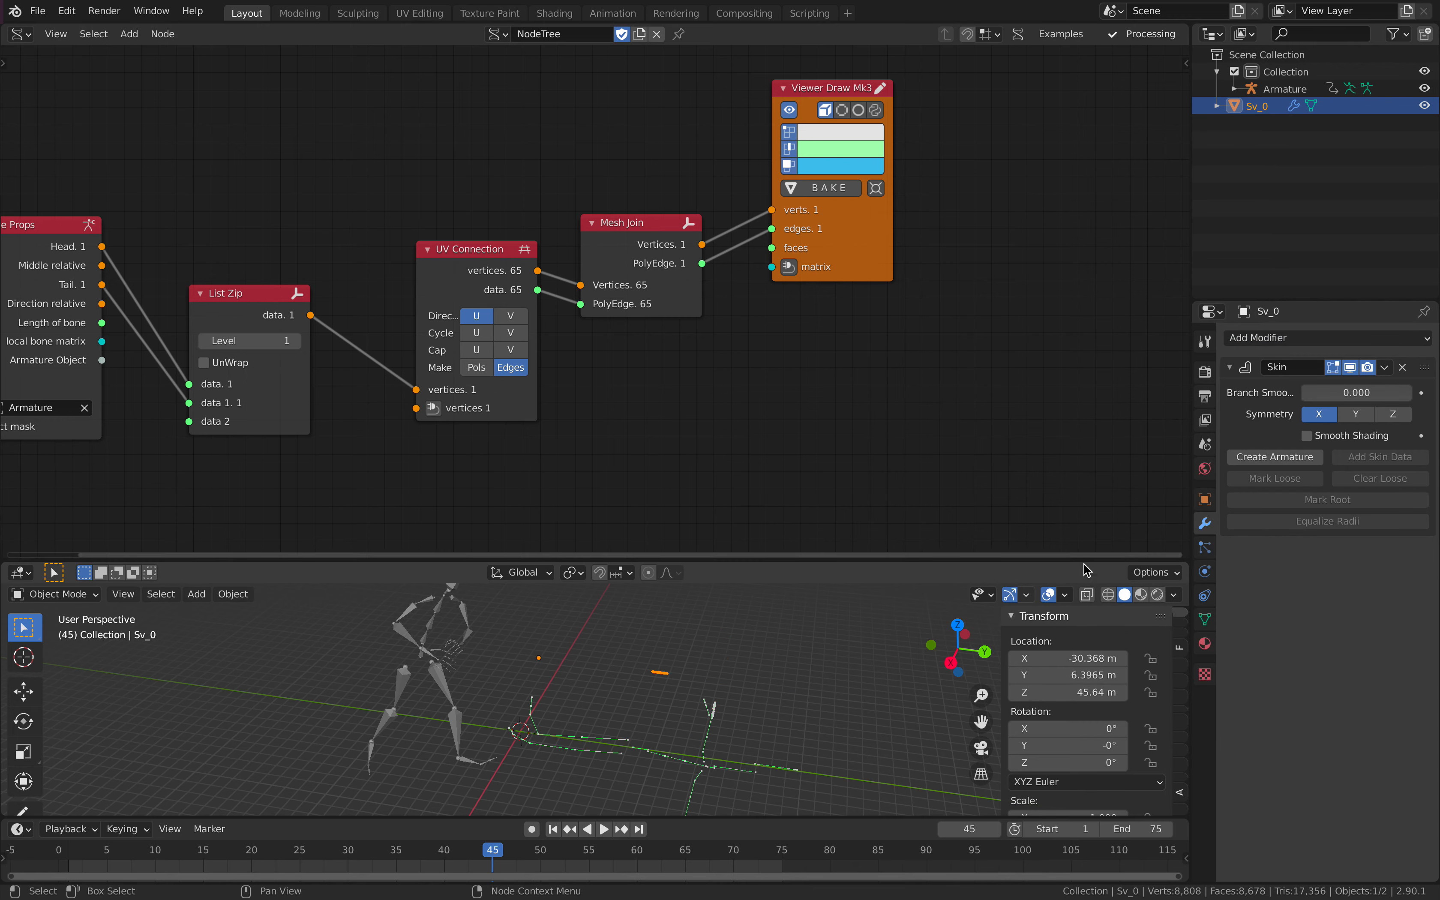
left_click_drag(987, 562, 987, 386)
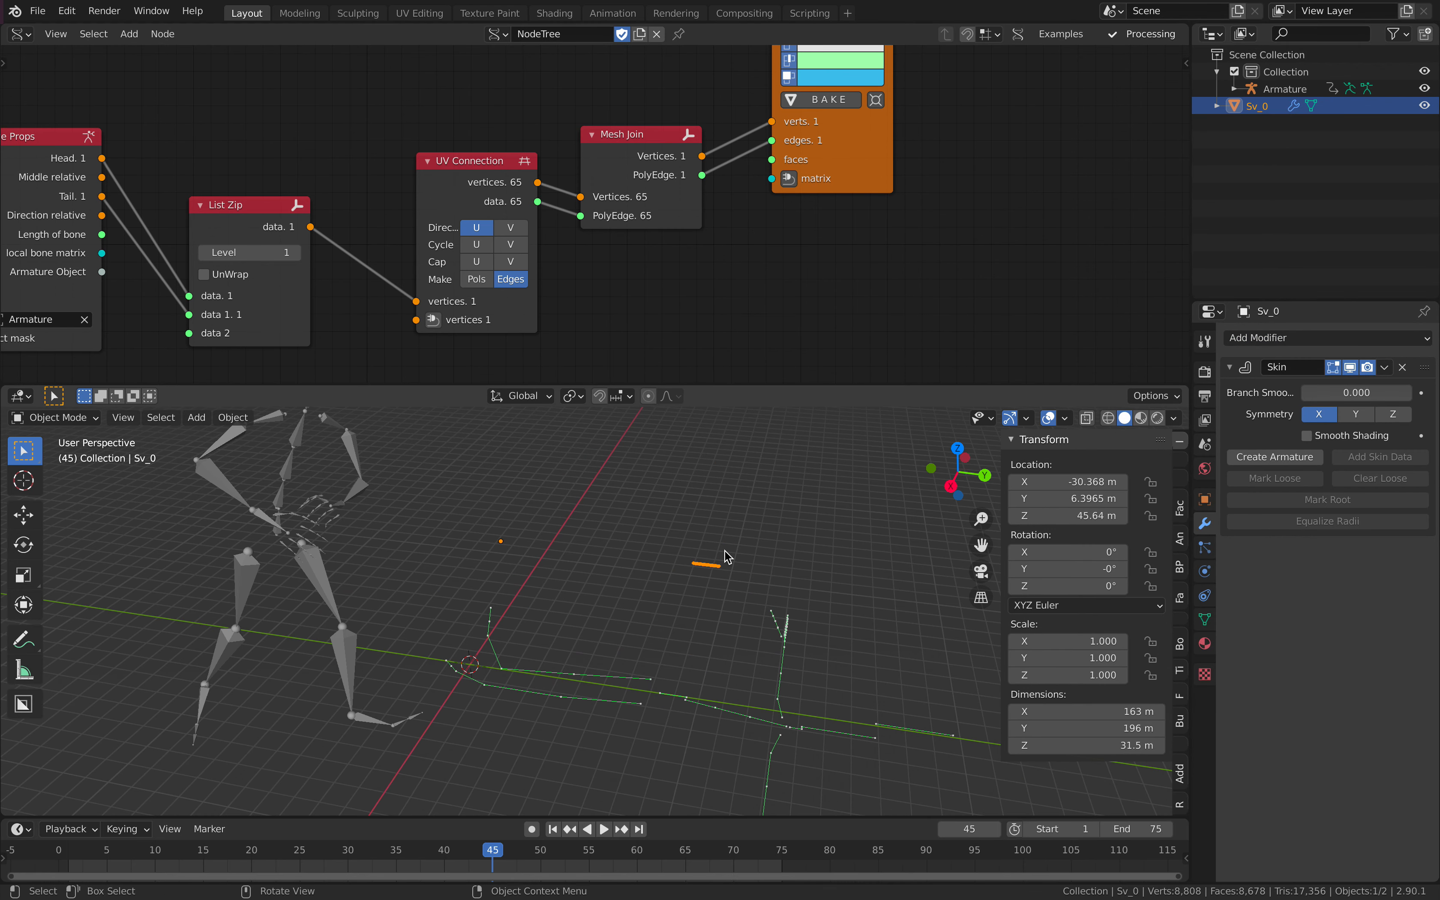
Step: Select all vertices of the baked mesh in Edit Mode and mark them as skin roots
key("Tab")
key("alt+a")
key("a")
left_click(1301, 503)
middle_click_drag(774, 536, 701, 539)
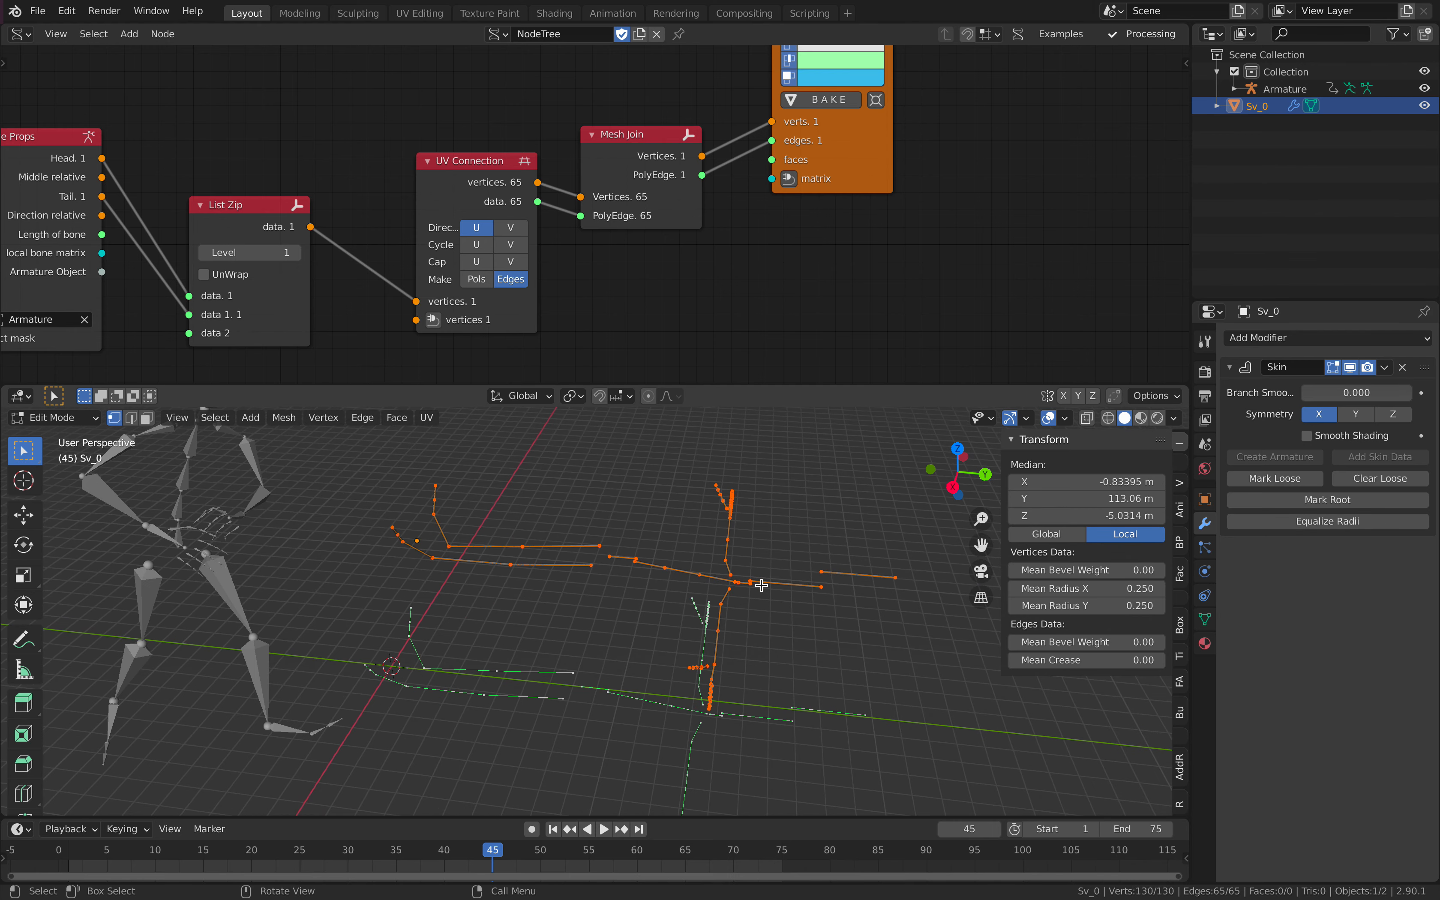
Step: Scale the skin radius of all selected vertices to about 0.514 and return to Object Mode
middle_click_drag(749, 588, 793, 595)
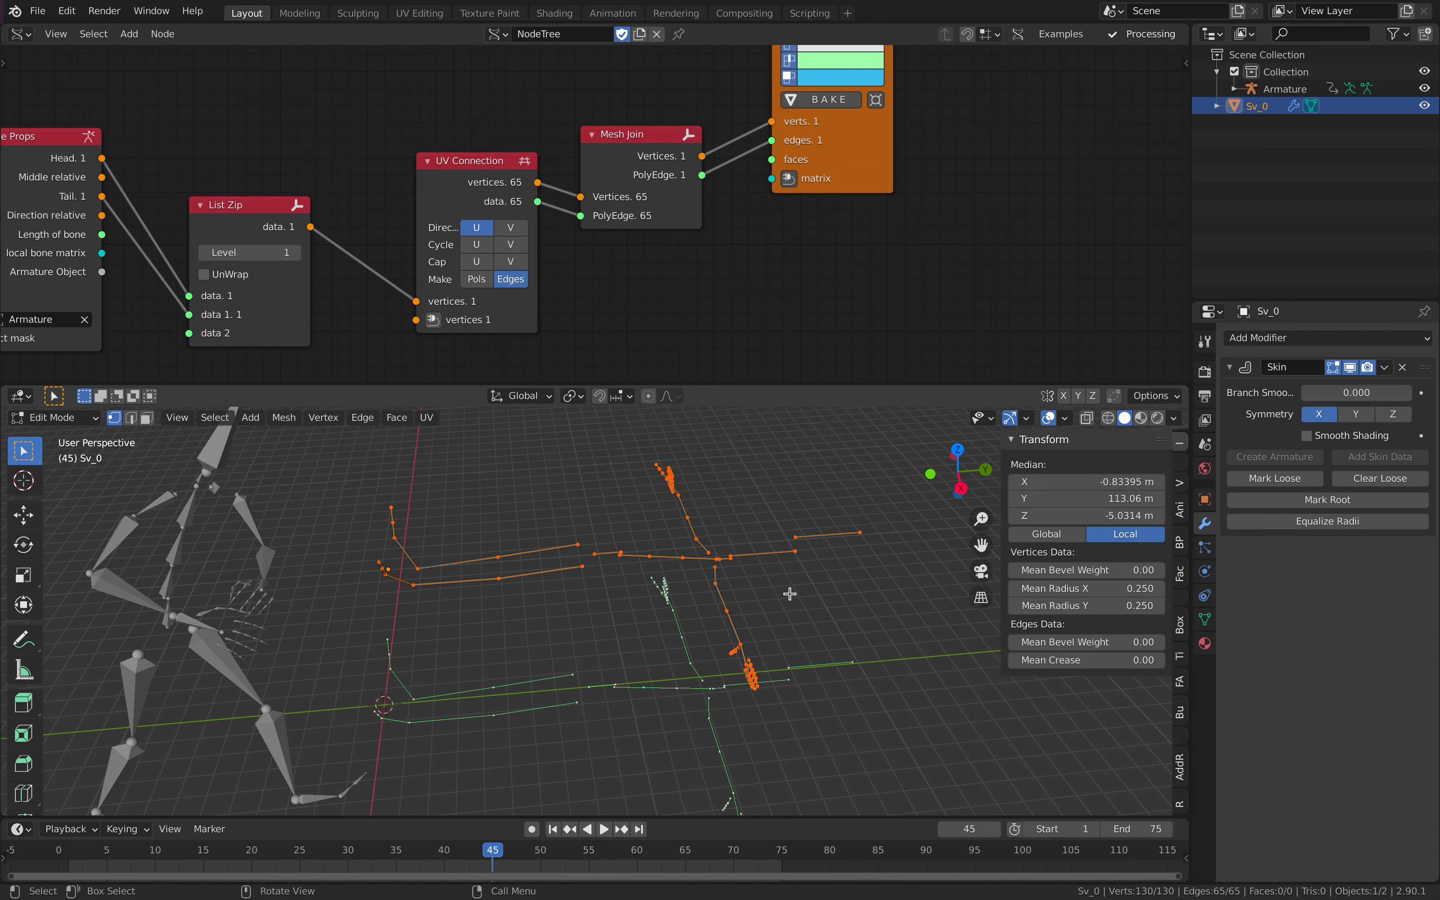
key("ctrl+a")
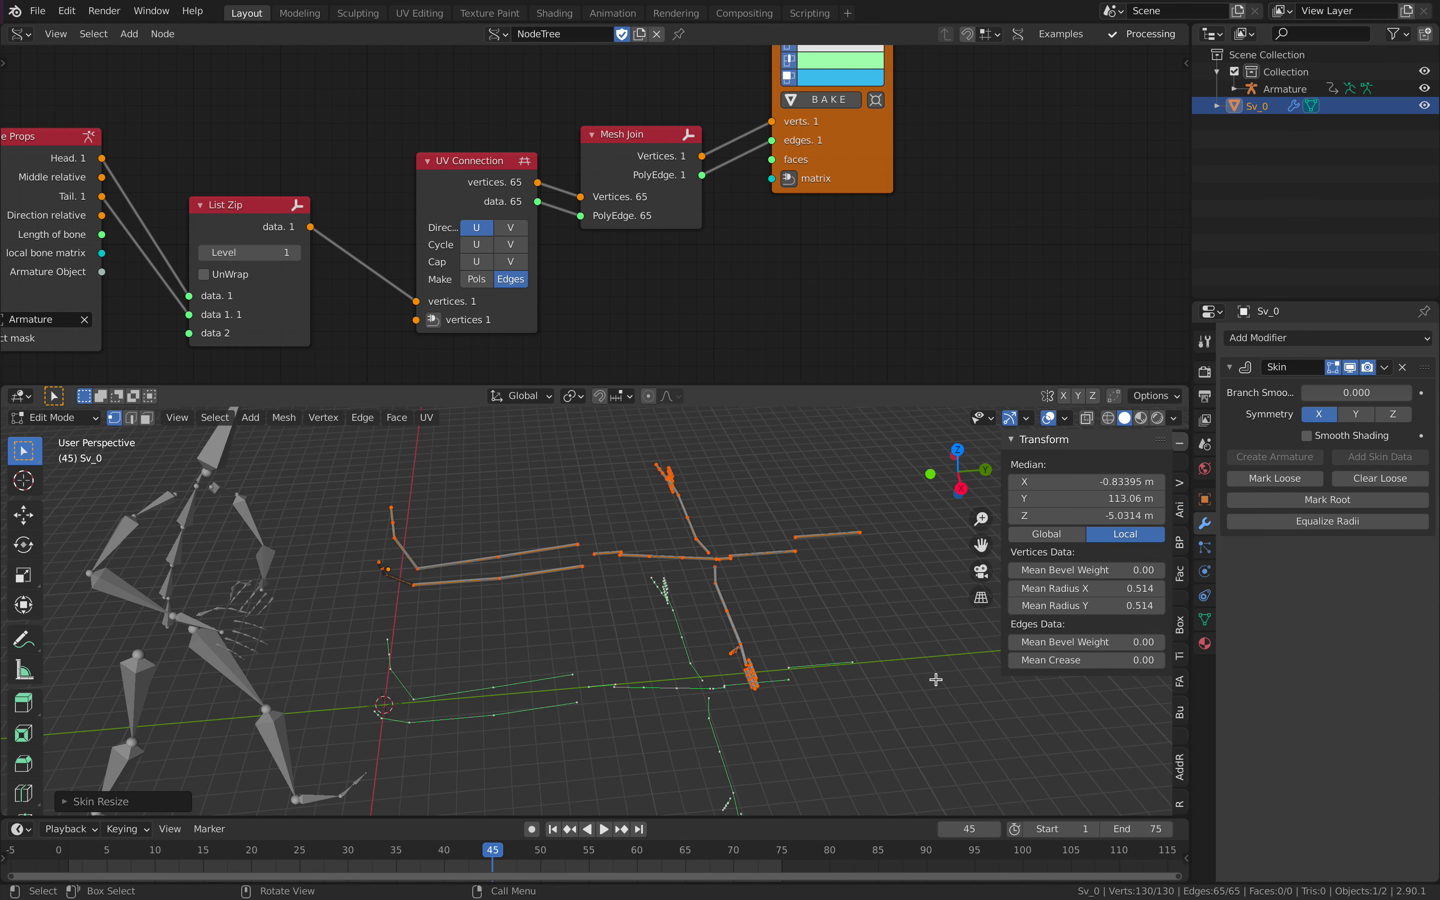
left_click(945, 717)
key("Tab")
Step: Clear the baked mesh's location back to the world origin and save the file
left_click(848, 649)
middle_click_drag(849, 649, 880, 649)
left_click(594, 510)
middle_click_drag(594, 506, 567, 518)
key("alt+g")
key("ctrl+s")
Step: Inspect the armature's rest pose and rotation values against the orientation of the baked mesh
left_click(567, 518)
left_click(449, 501)
key("Tab")
key("Tab")
middle_click_drag(644, 612, 678, 631)
left_click(683, 636)
middle_click_drag(586, 539, 568, 591)
left_click(527, 489)
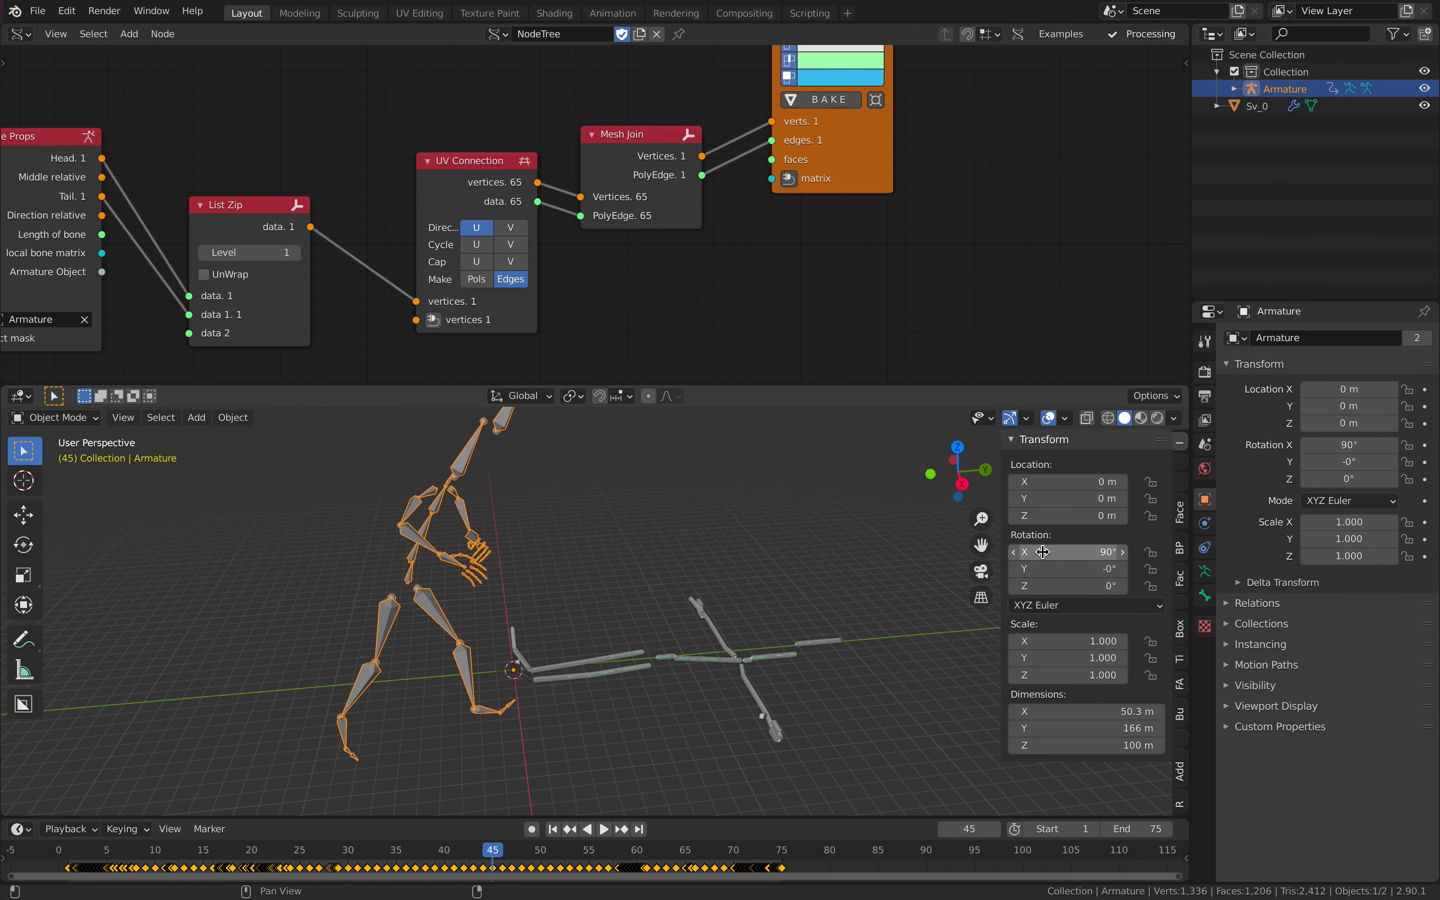
Step: Set the baked mesh's X rotation to 90° and check its alignment with the armature's rest pose
left_click(631, 658)
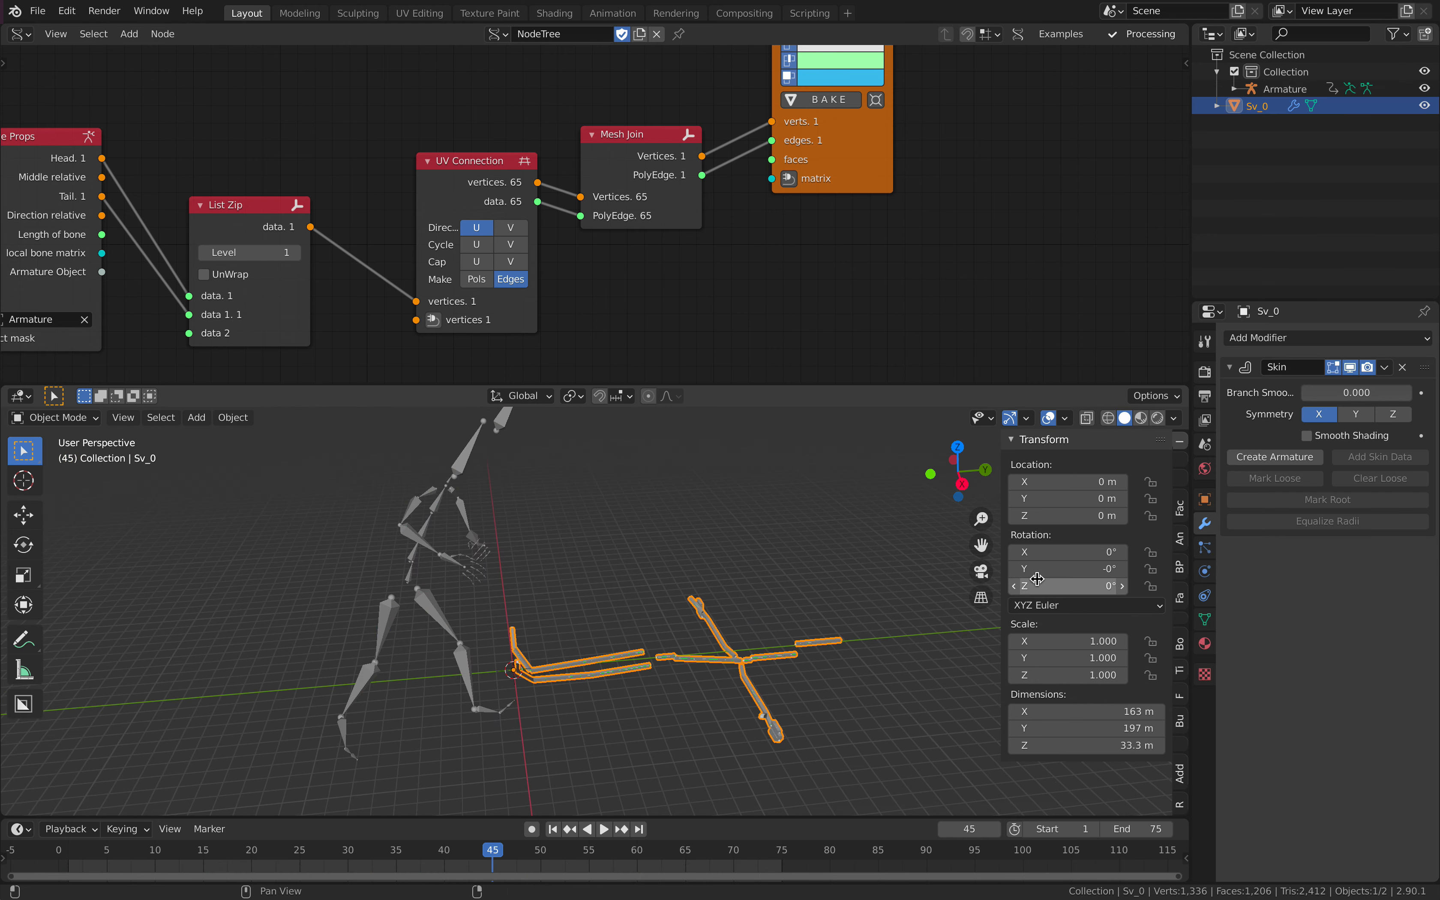
type("90°")
left_click(672, 500)
middle_click_drag(641, 537, 705, 483)
left_click(570, 540)
key("Tab")
key("Tab")
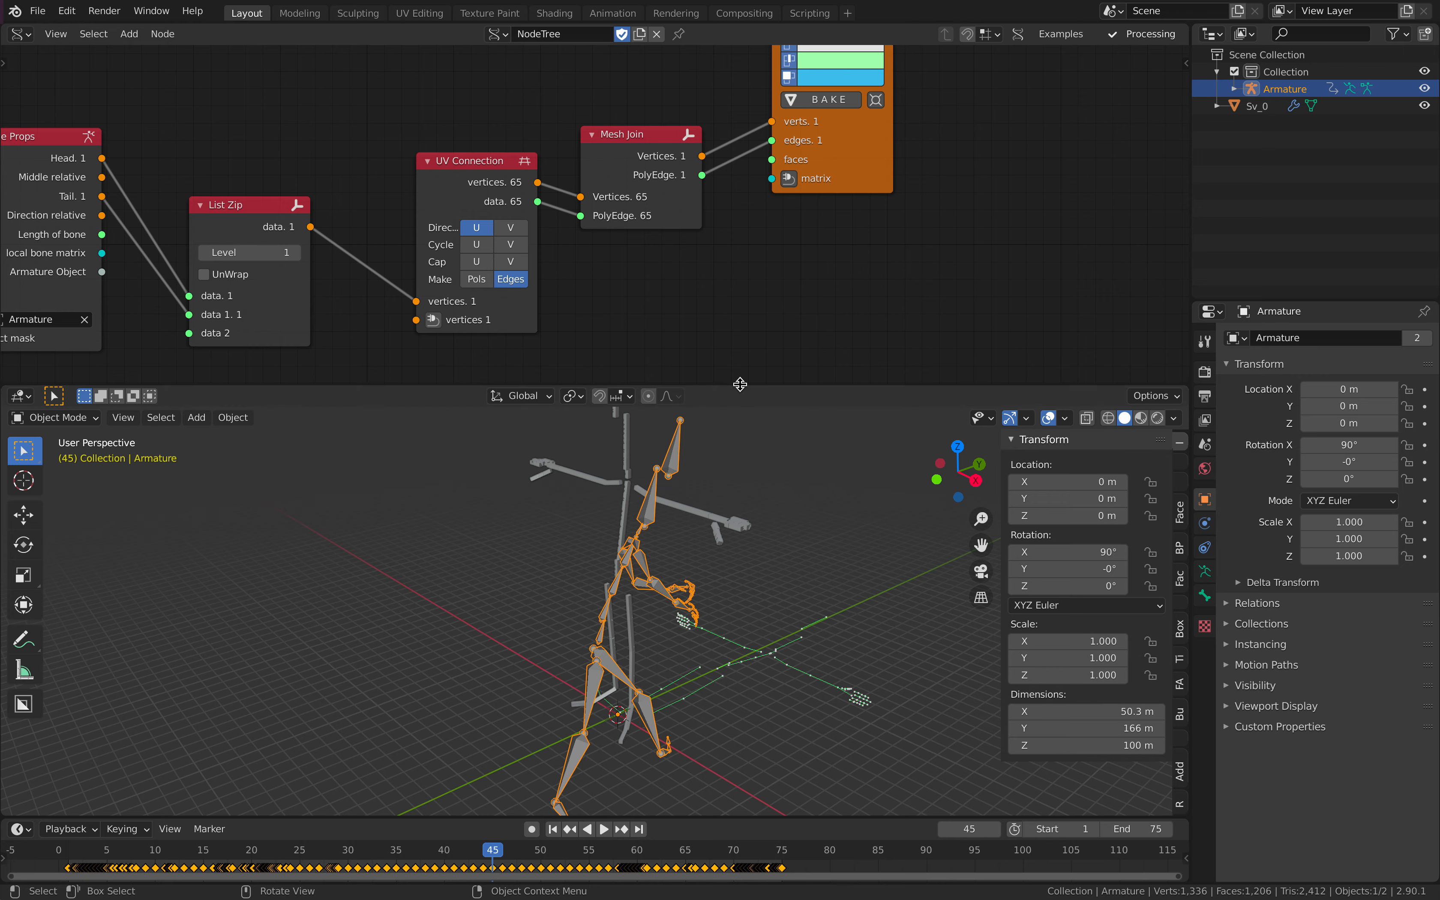
Step: Save the file and parent the baked mesh to the armature using Armature Deform With Automatic Weights
left_click_drag(740, 384, 740, 288)
mouse_move(708, 470)
middle_mouse_down()
mouse_move(684, 464)
mouse_move(713, 461)
middle_mouse_up()
key("ctrl+s")
left_click(713, 462)
left_click(679, 487, "shift")
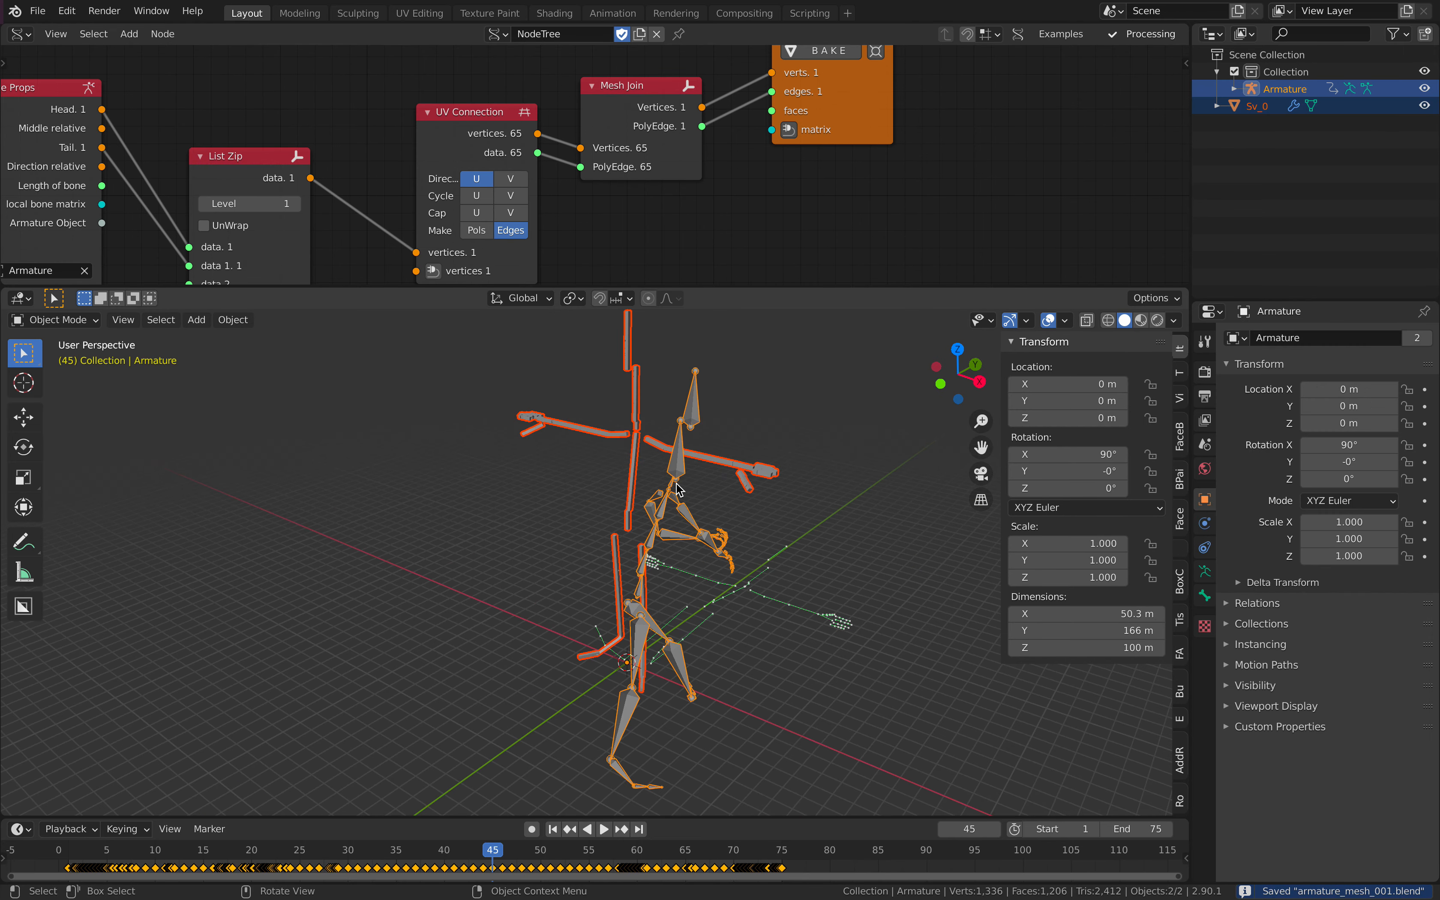
key("super+p")
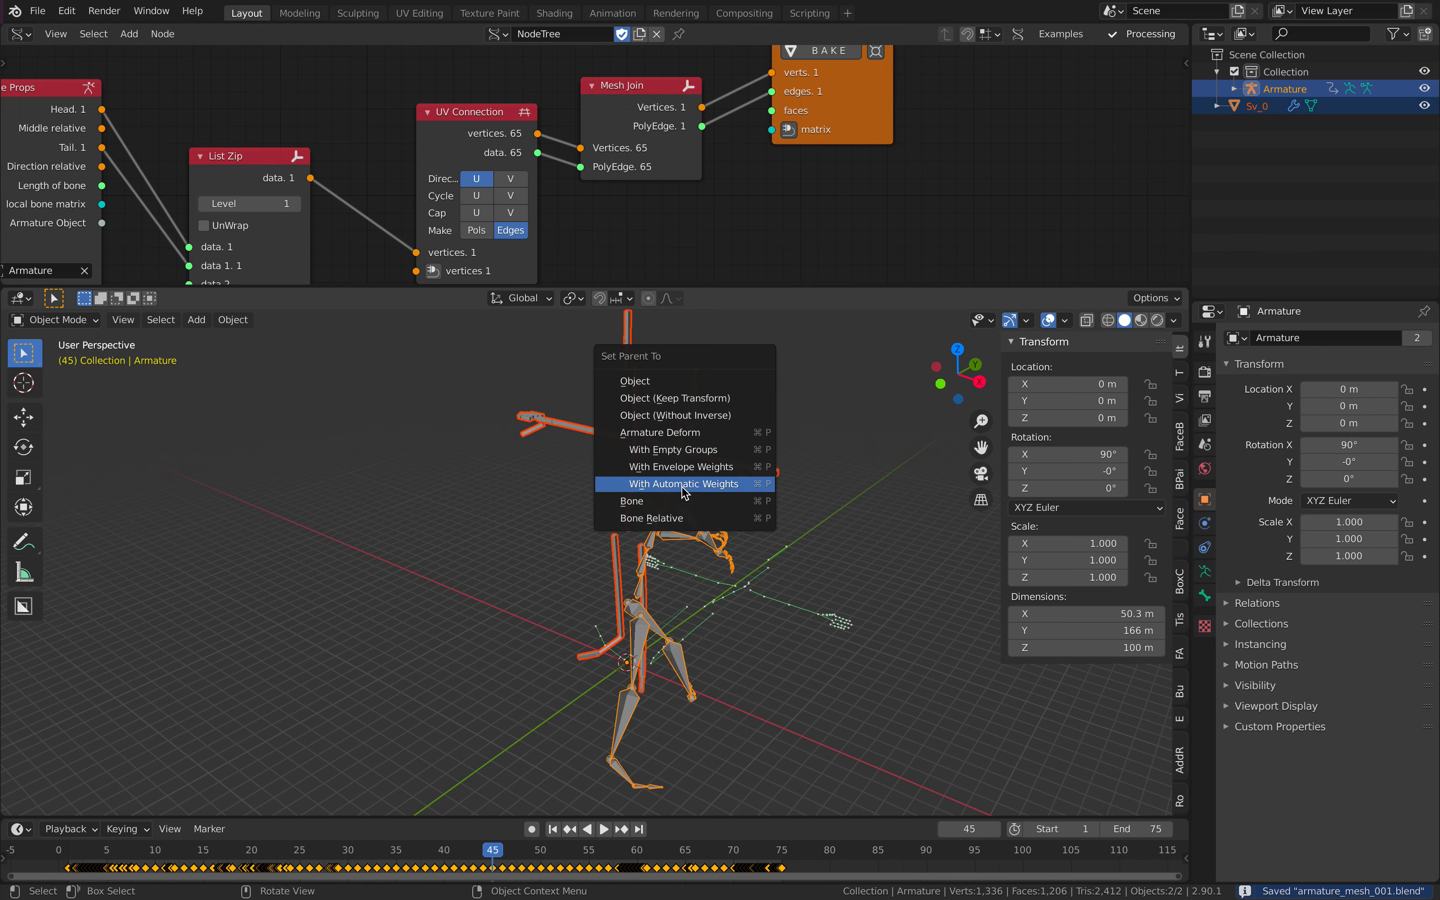
left_click(683, 487)
left_click(803, 428)
Step: Hide the armature in the viewport and play the animation to inspect how the skinned mesh deforms
middle_click_drag(803, 428, 656, 445)
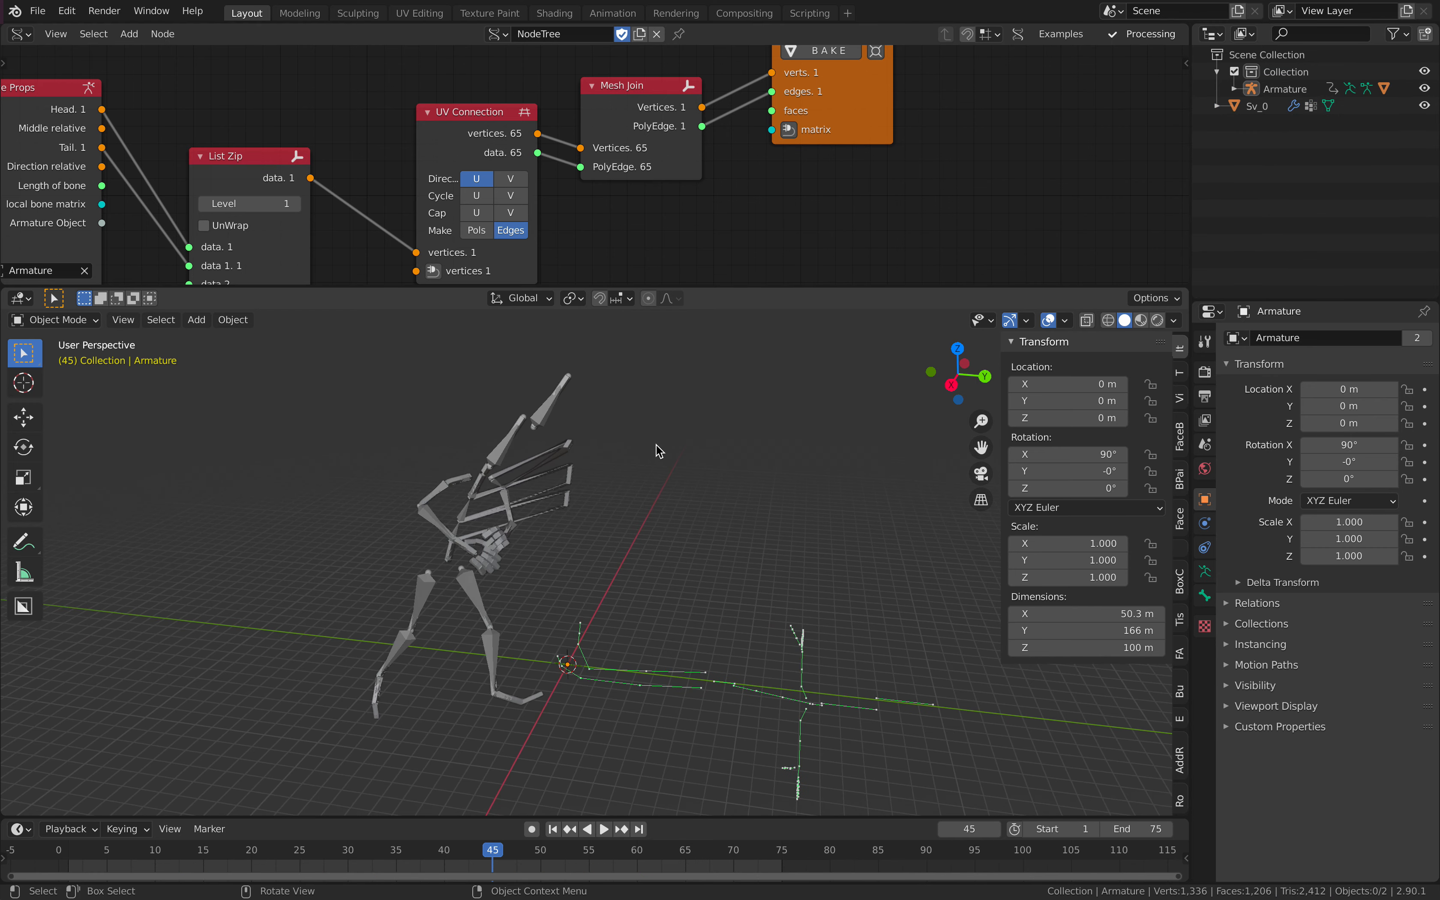
key("space")
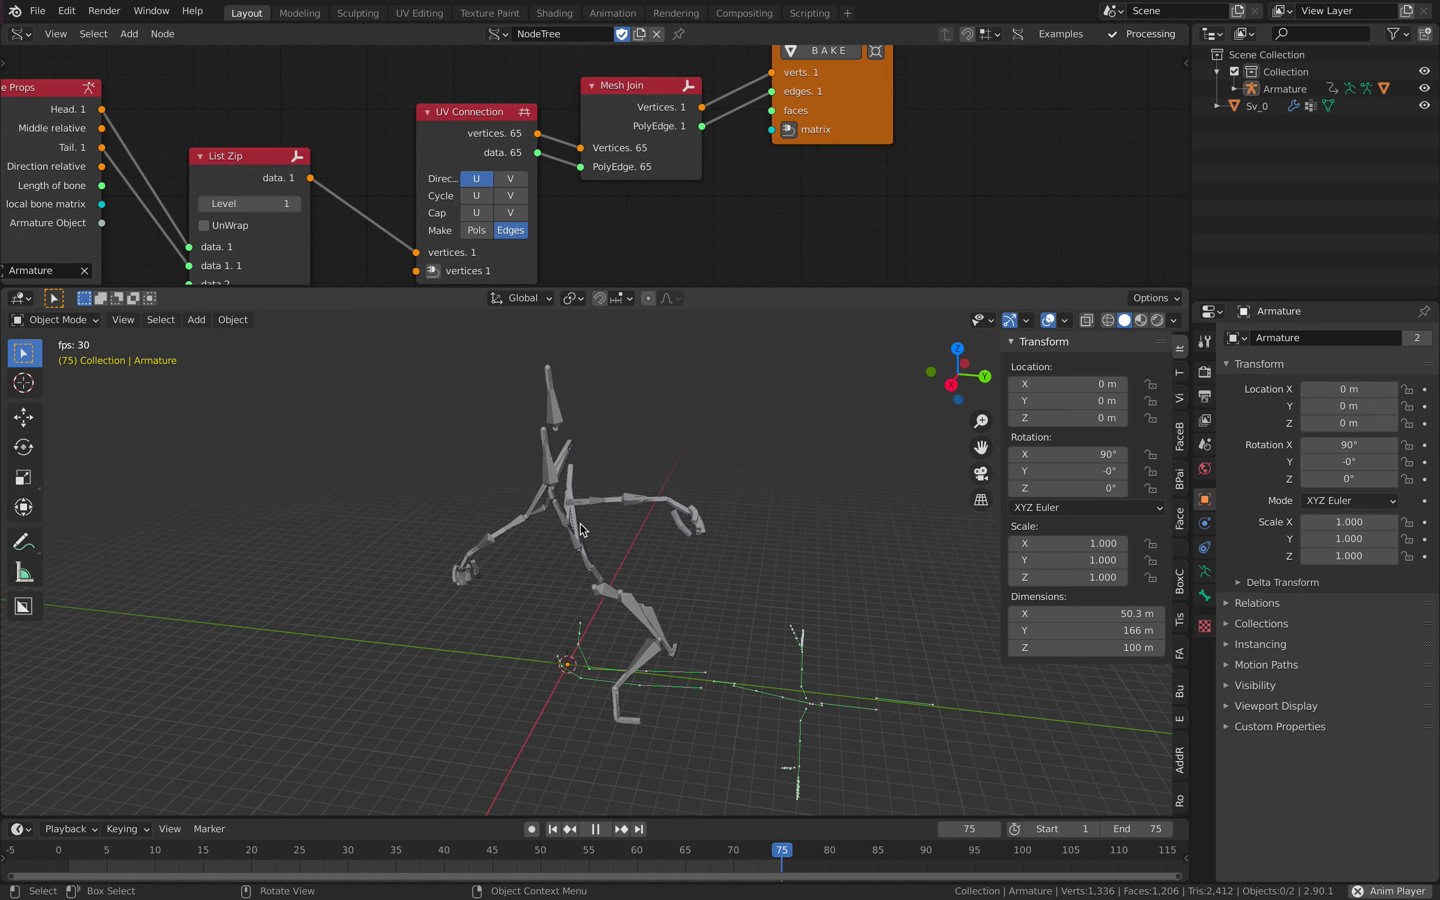
key("space")
left_click(1424, 89)
key("space")
scroll(543, 444, "up", 4)
left_click(543, 443)
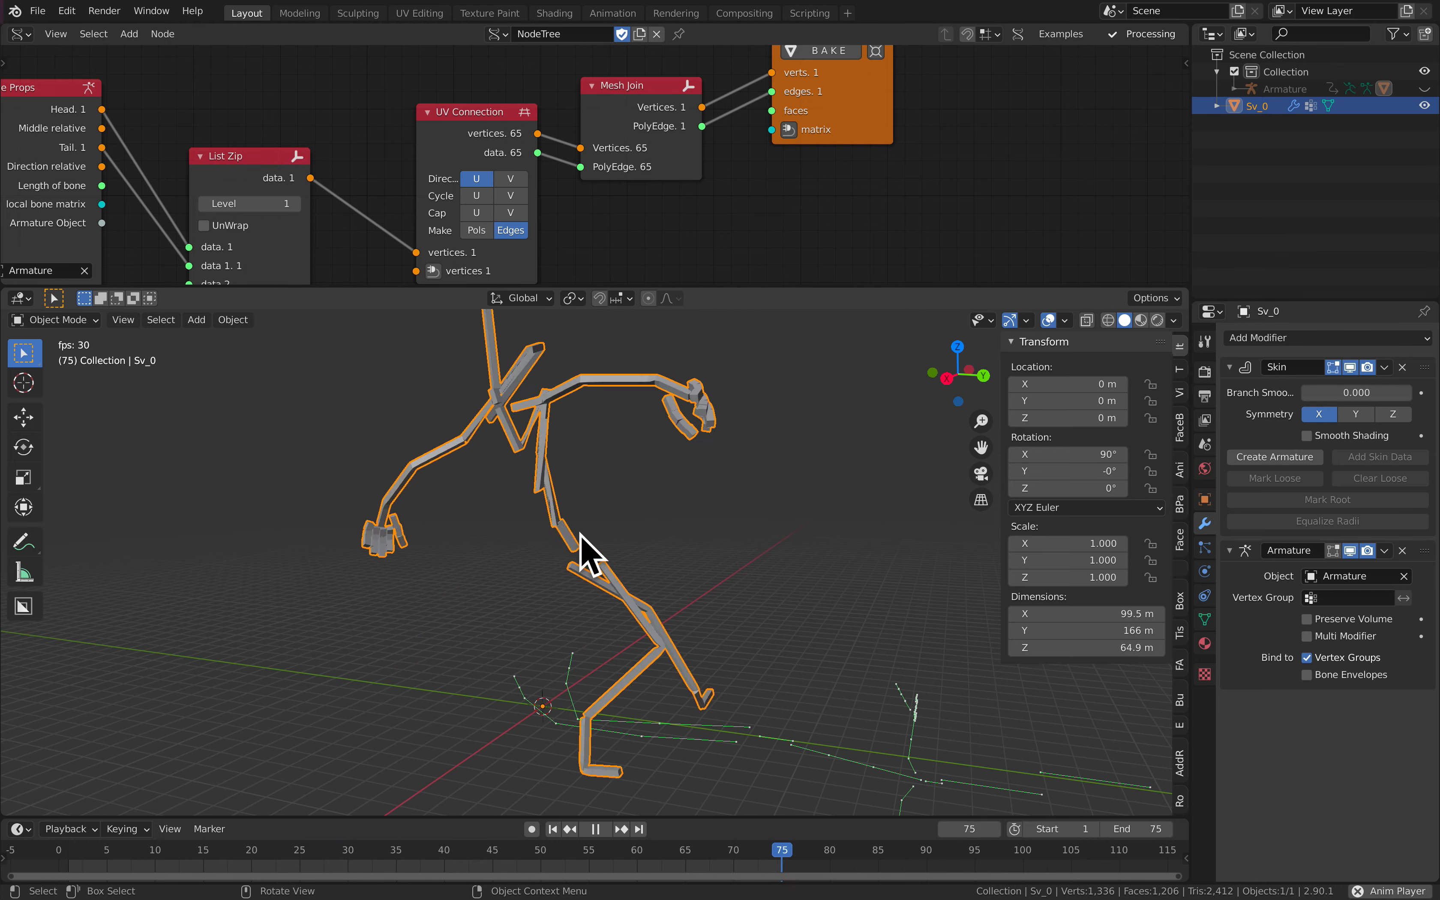
key("space")
Step: Delete the skinned mesh object from the scene and save the file
middle_click_drag(548, 478, 660, 404)
left_click(560, 494)
left_click(532, 475)
key("x")
left_click(569, 478)
scroll(595, 509, "down", 2)
key("ctrl+s")
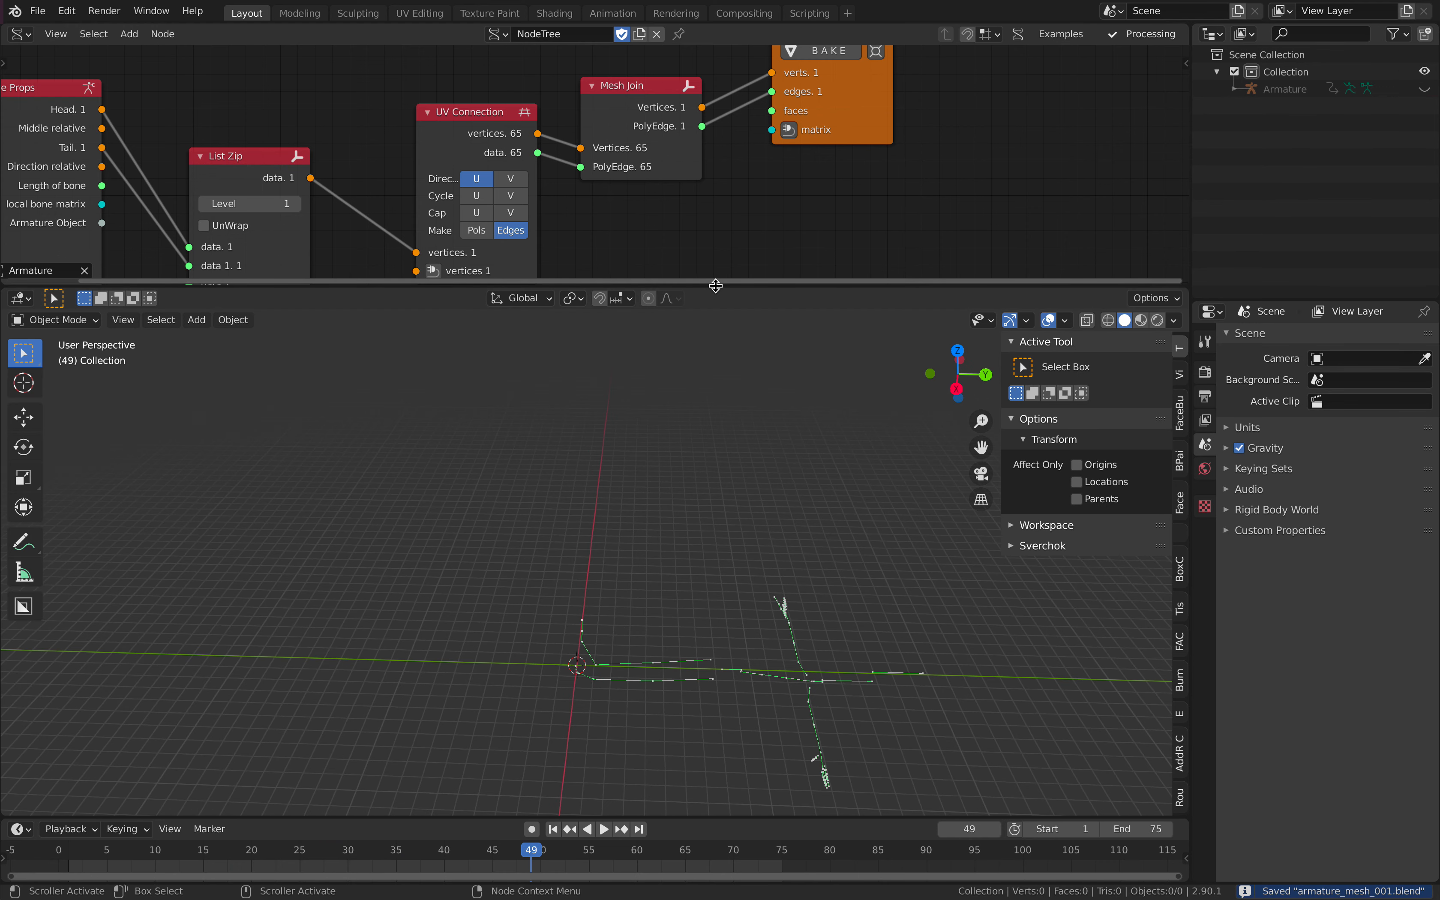
Step: Enlarge the node editor and move the Viewer Draw and Mesh Join nodes to make room in the tree
left_click_drag(715, 287, 716, 496)
middle_click_drag(774, 321, 816, 276)
left_click_drag(890, 167, 917, 76)
left_click_drag(698, 156, 710, 139)
middle_click_drag(858, 251, 832, 253)
Step: Add a Bevel a Curve node in the free space below the Viewer Draw node
key("shift+a")
left_click(829, 248)
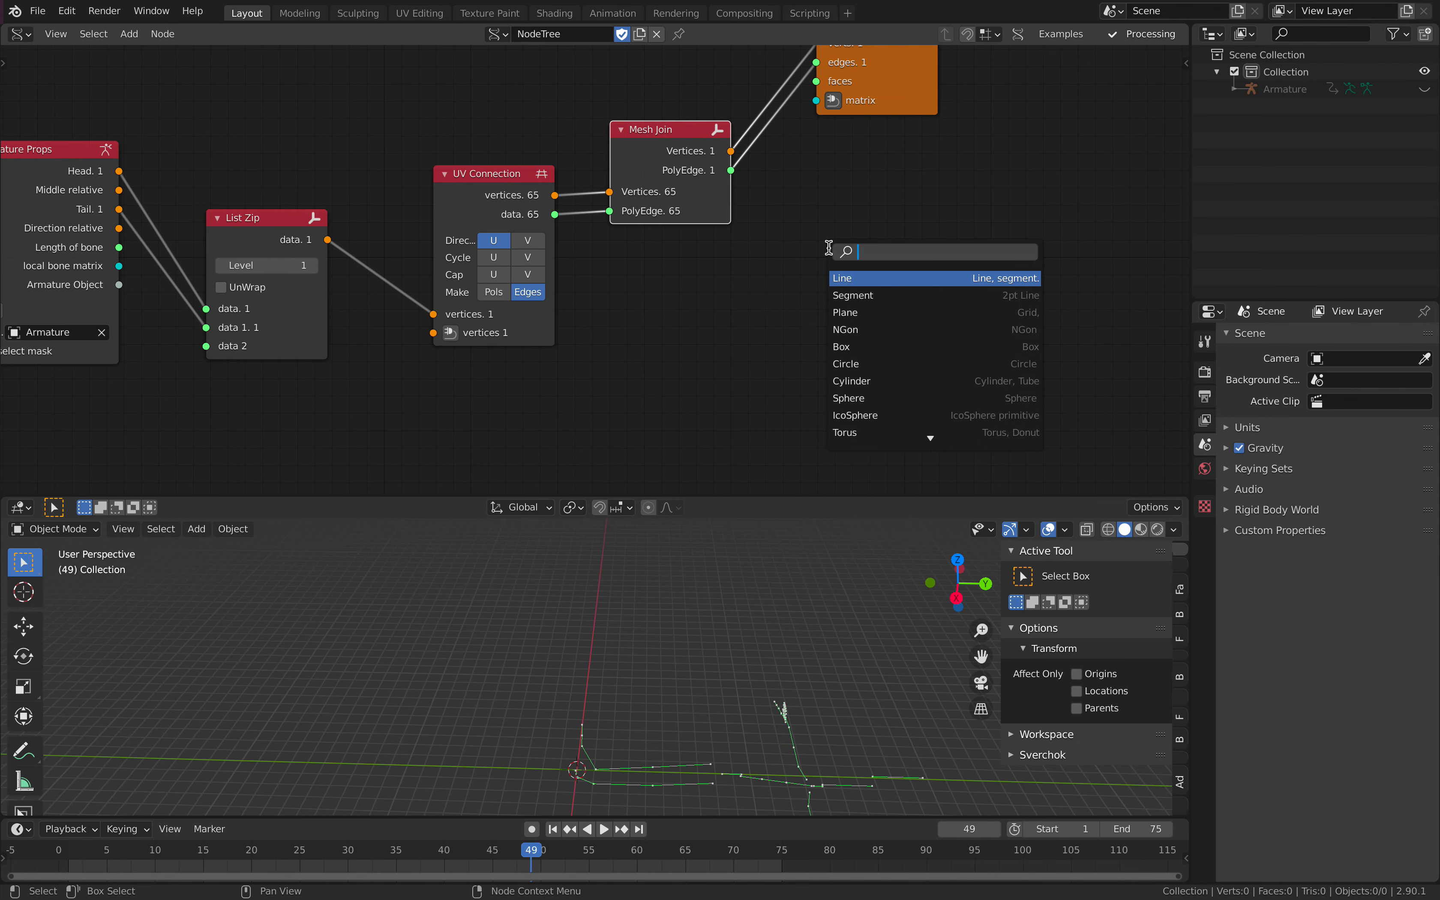
type("bevel")
key("Return")
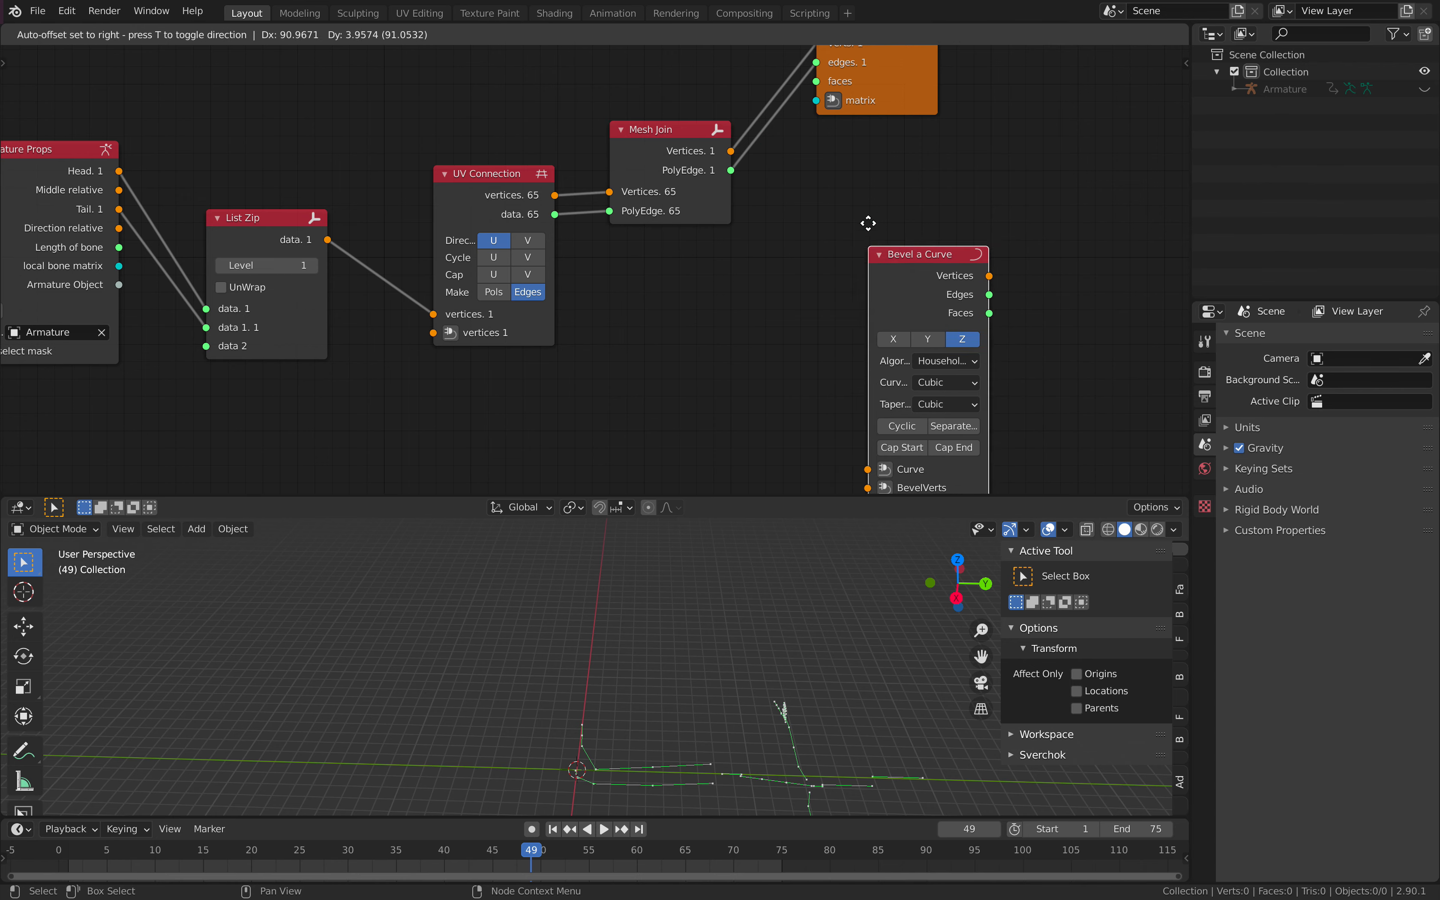
left_click(872, 185)
Step: Spread out the UV Connection and Mesh Join nodes and link UV Connection's vertices to Bevel a Curve's Curve input
scroll(717, 248, "down", 1)
middle_click_drag(717, 248, 746, 230)
left_click_drag(543, 172, 519, 213)
left_click_drag(664, 142, 651, 133)
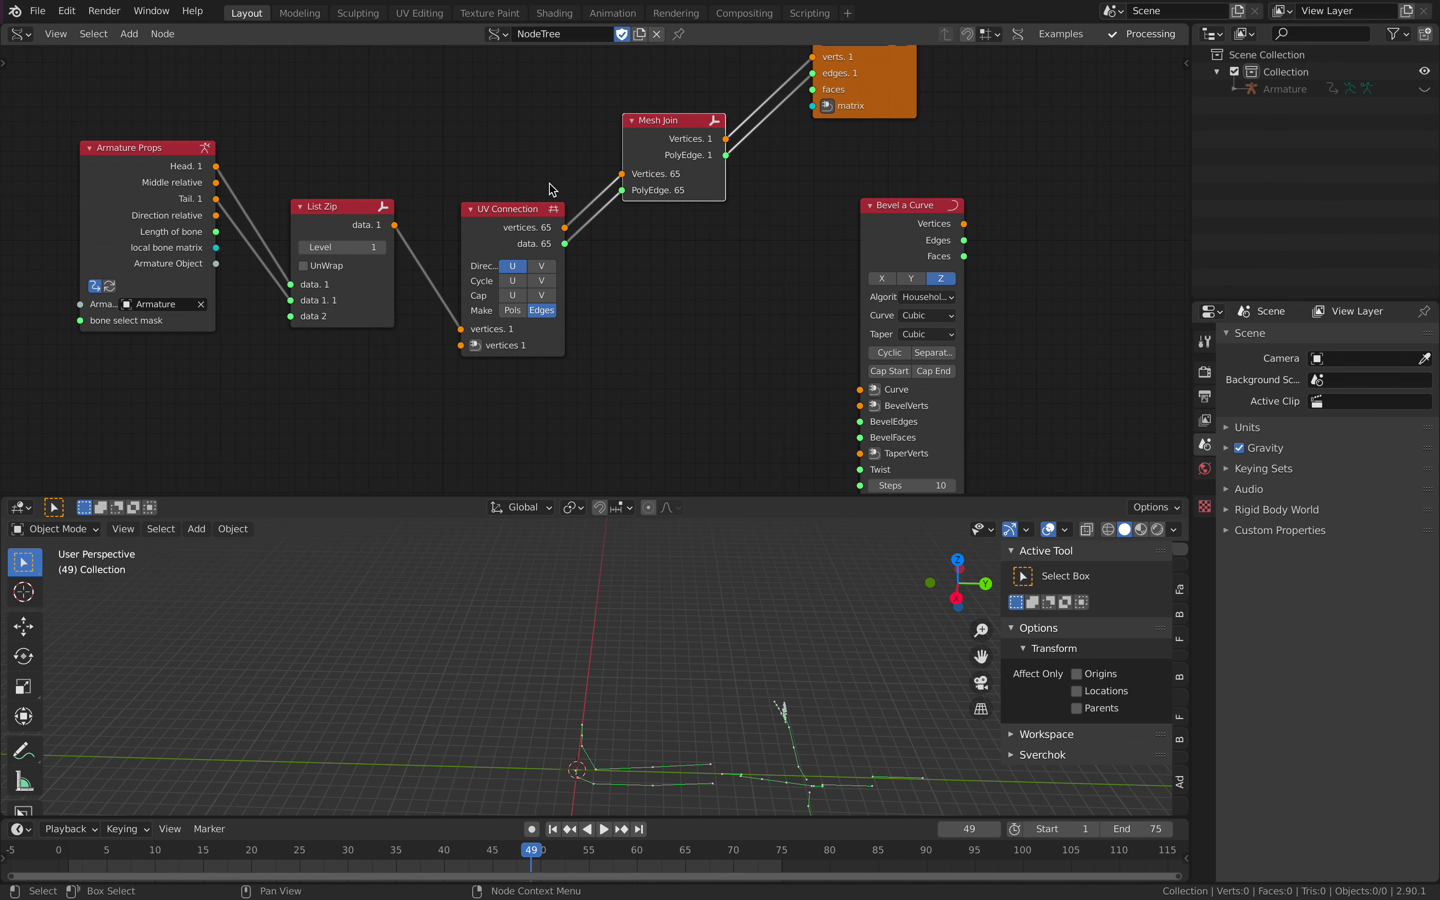
left_click_drag(565, 229, 857, 387)
Step: Add a Circle node and link its Vertices to BevelVerts and its Polygons to BevelFaces on Bevel a Curve
middle_click_drag(715, 387, 717, 344)
key("shift+a")
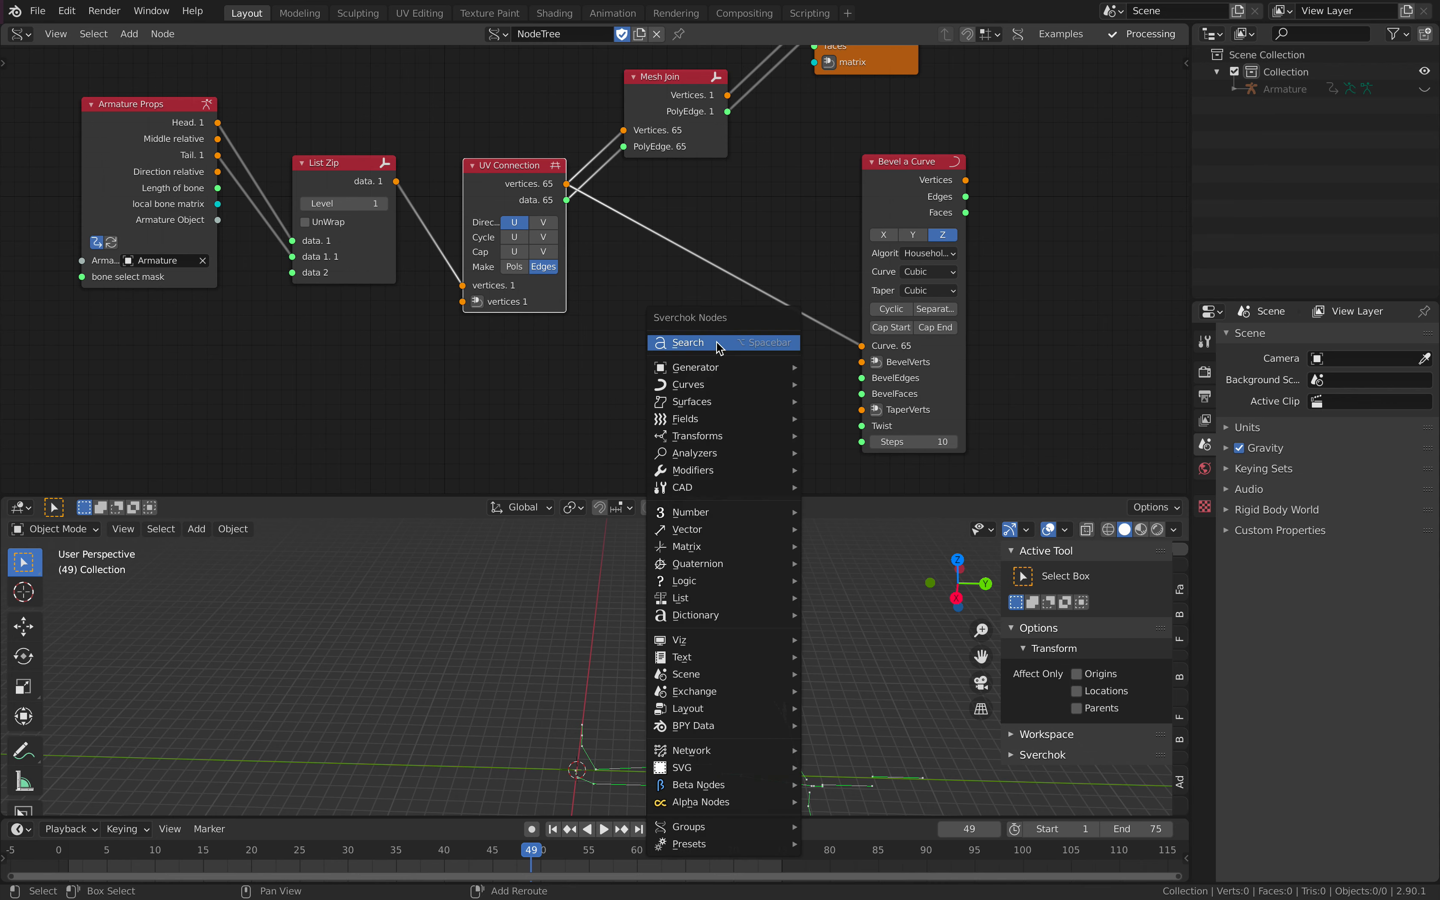
left_click(717, 343)
type("circ")
key("Return")
left_click(679, 339)
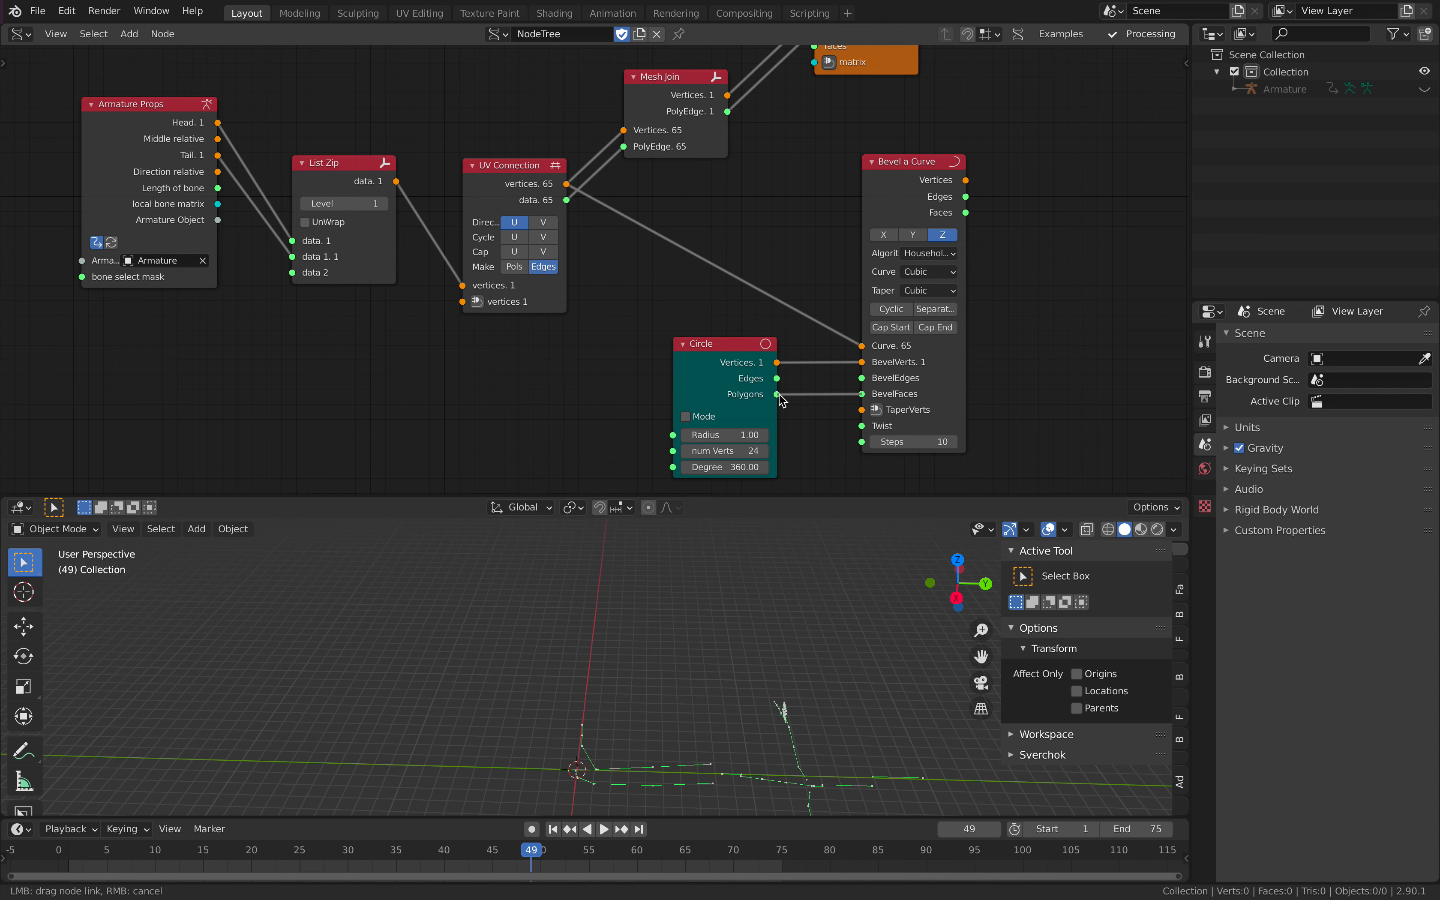
left_click_drag(781, 400, 778, 395)
Step: Move the Viewer Draw node clear of the Bevel a Curve node to leave space between them
middle_click_drag(815, 233, 725, 276)
middle_click_drag(872, 154, 796, 189)
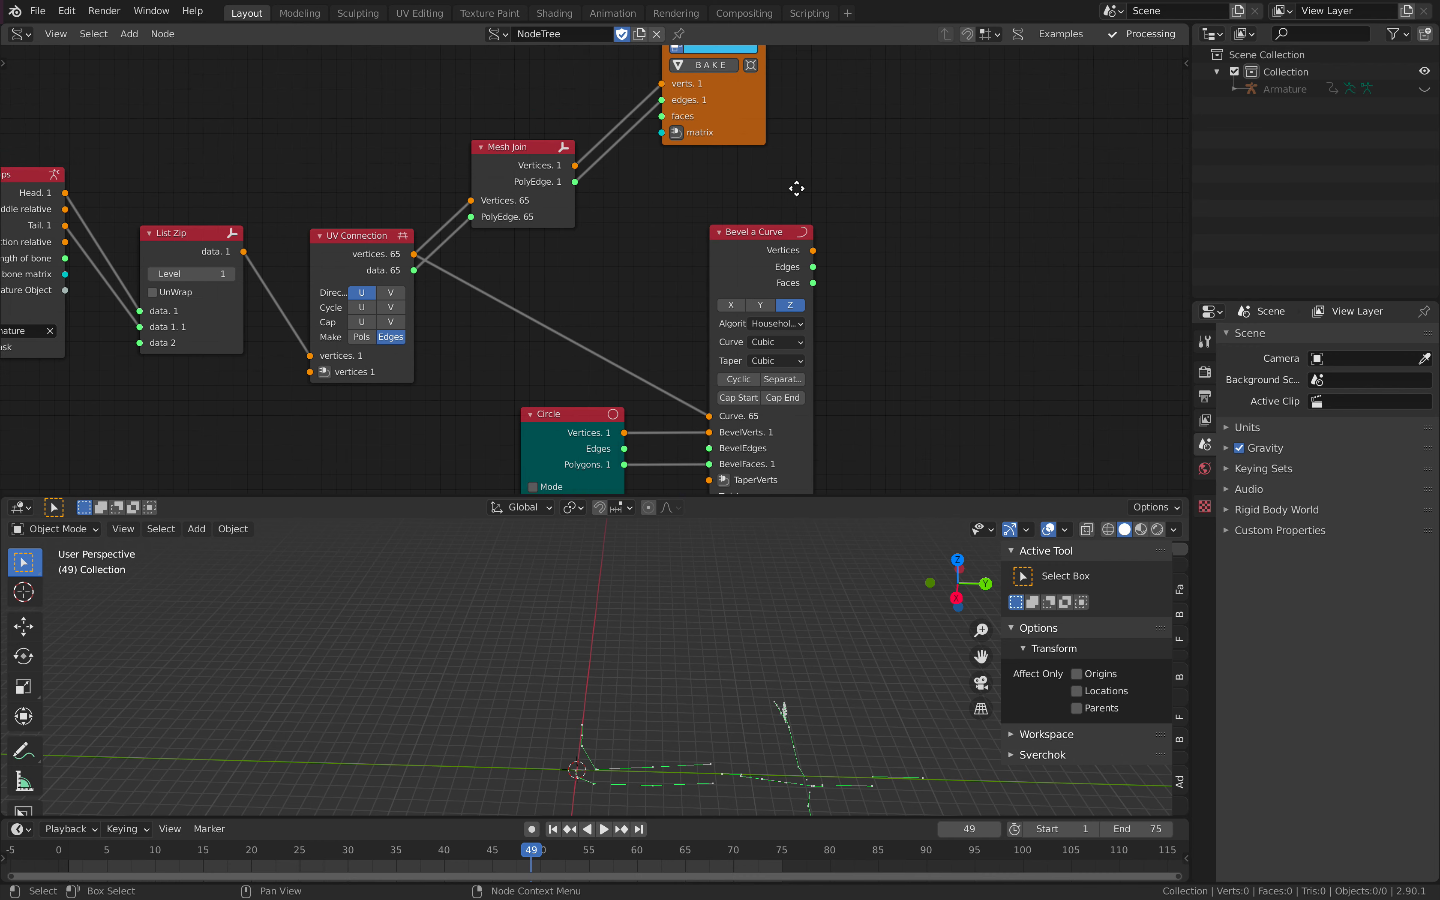
left_click(762, 232)
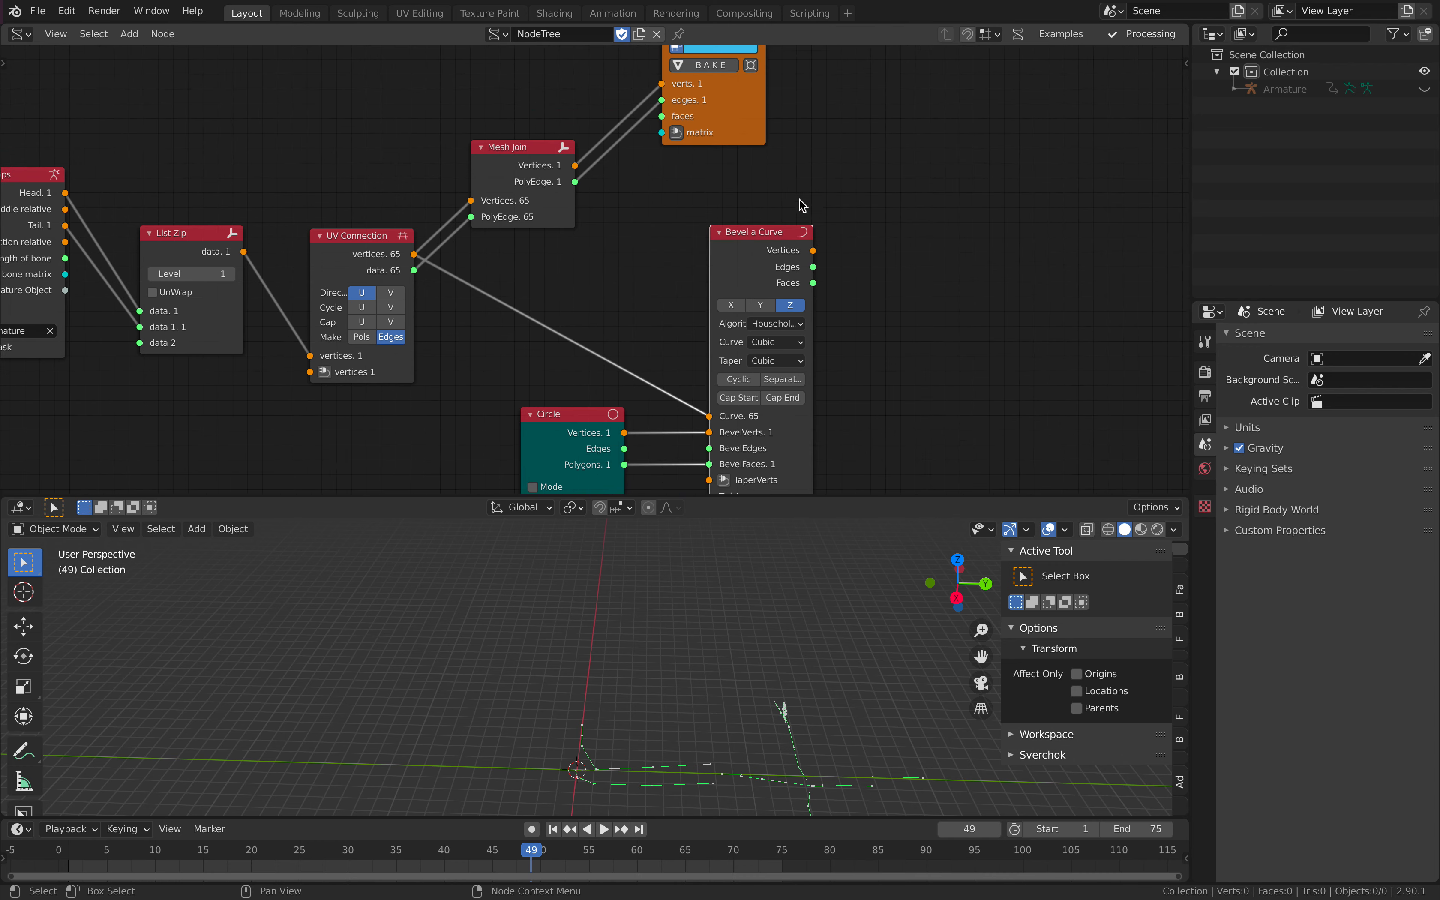
middle_click_drag(799, 200, 776, 226)
left_click_drag(722, 143, 965, 200)
left_click_drag(768, 254, 760, 248)
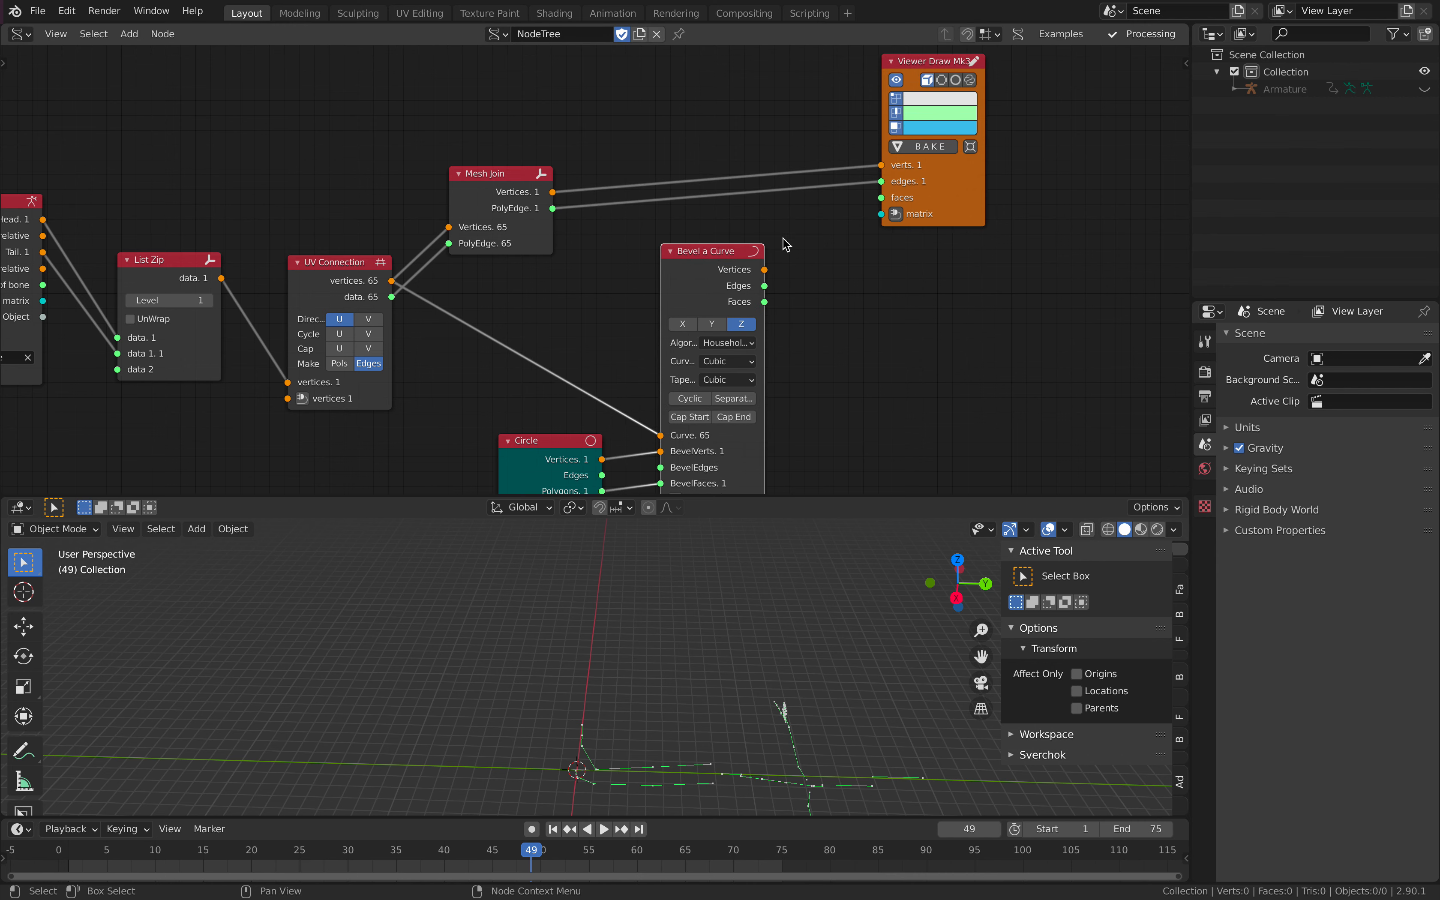
Step: Connect Bevel a Curve's vertices and faces to the Viewer Draw node, leaving its edges input unlinked
left_click(922, 179, "shift")
key("shift+f")
left_click(821, 146)
left_click_drag(757, 311, 778, 239)
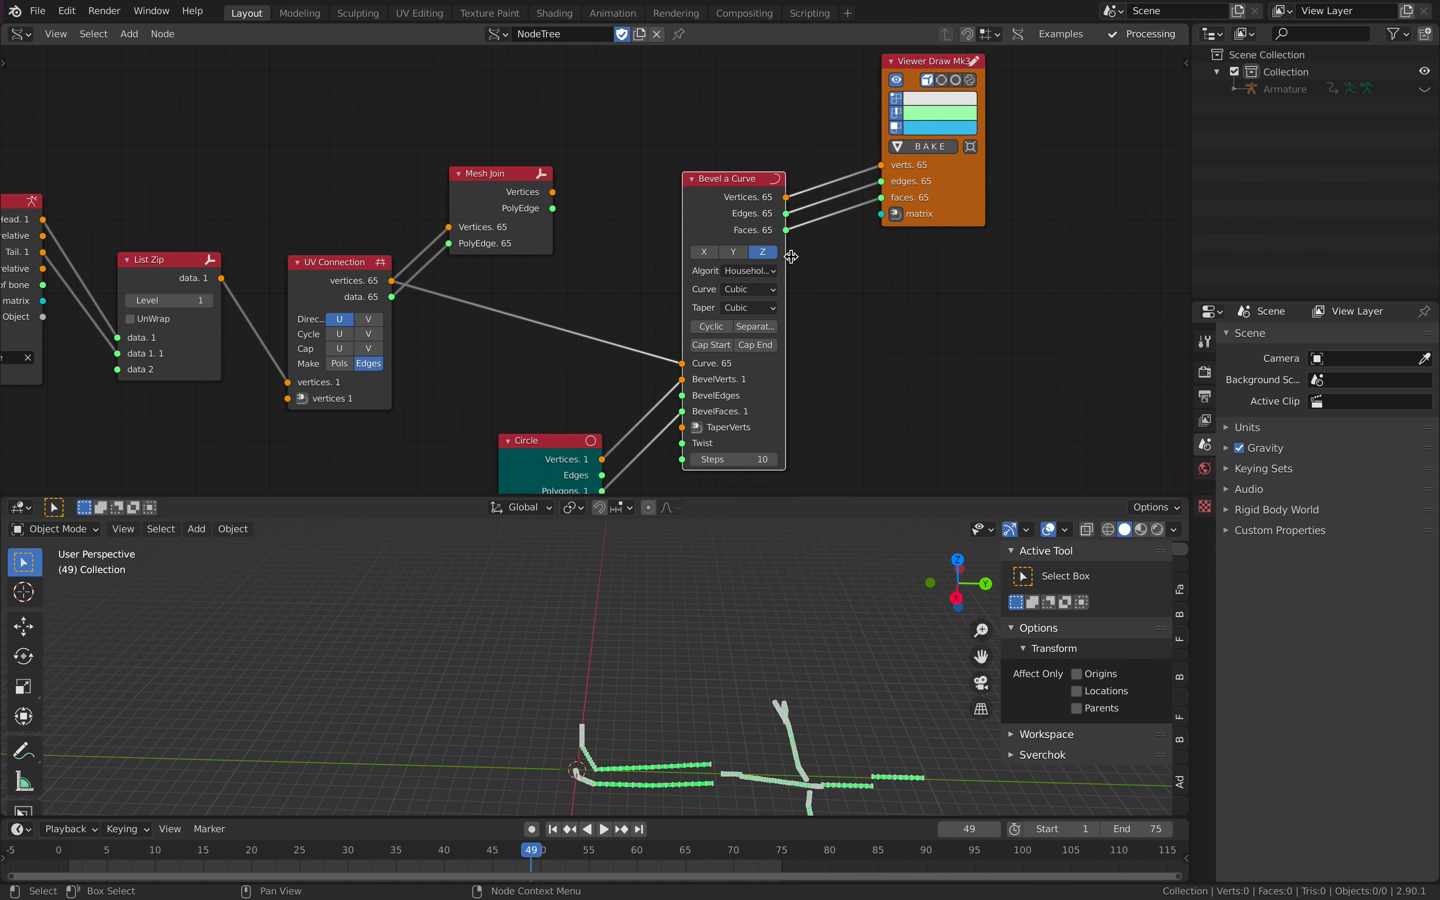
left_click_drag(879, 182, 859, 222)
Step: Set the Circle node's radius to 2.74 and inspect the thickened bone tubes
mouse_move(800, 685)
middle_mouse_down("shift")
mouse_move(725, 622)
mouse_move(703, 622)
middle_mouse_up("shift")
scroll(725, 621, "up", 3)
middle_click_drag(585, 438, 586, 337)
scroll(584, 333, "up", 1)
mouse_move(546, 444)
left_mouse_down()
mouse_move(571, 443)
mouse_move(547, 446)
left_mouse_up()
middle_click_drag(833, 673, 553, 667)
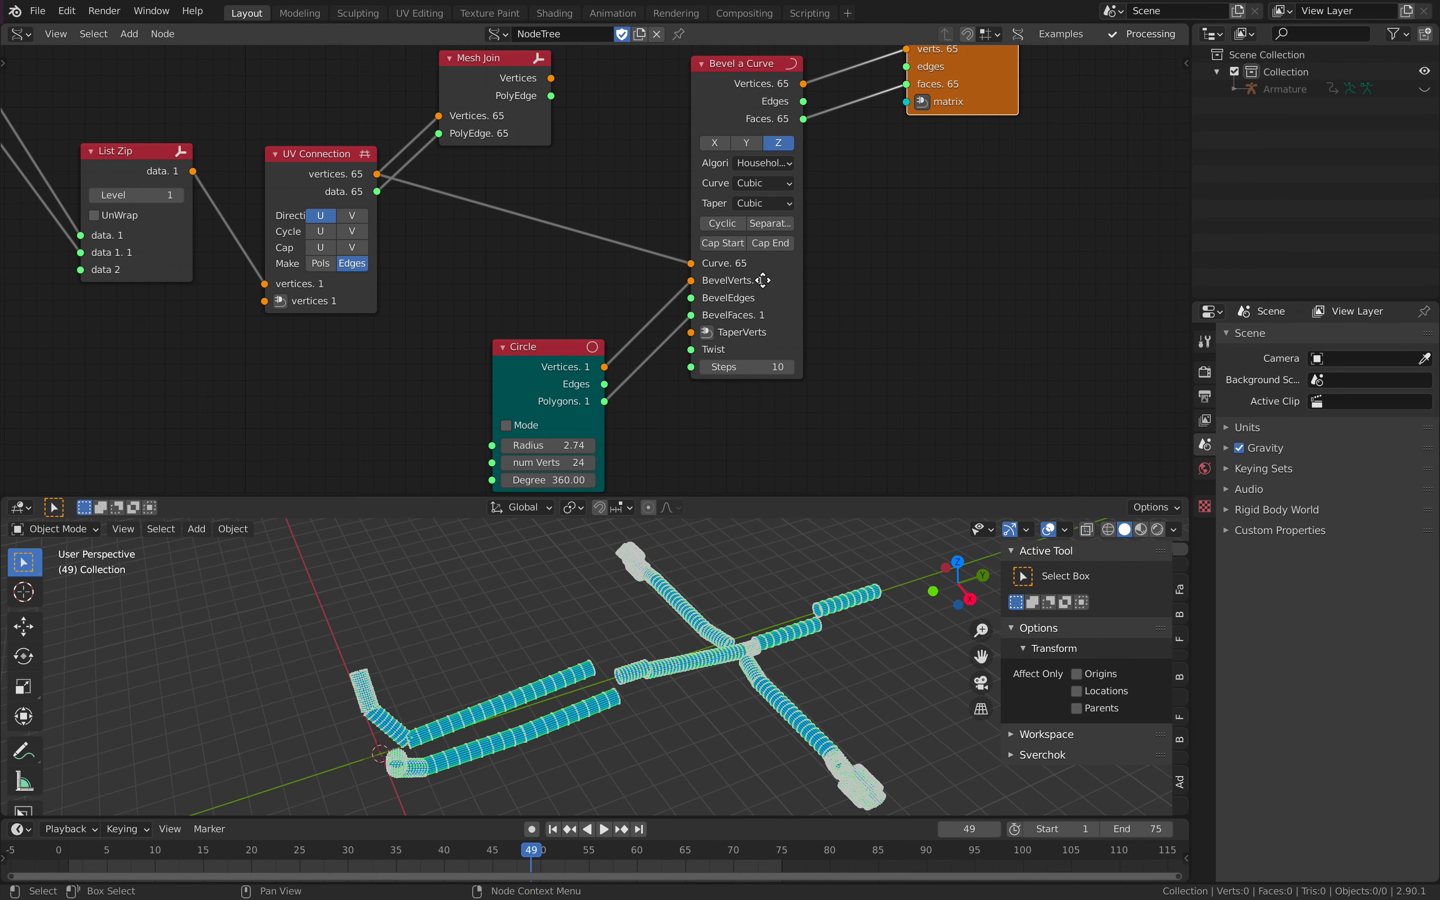
Step: Enable Cap Start and Cap End on the Bevel a Curve node and save the file
scroll(747, 263, "up", 1)
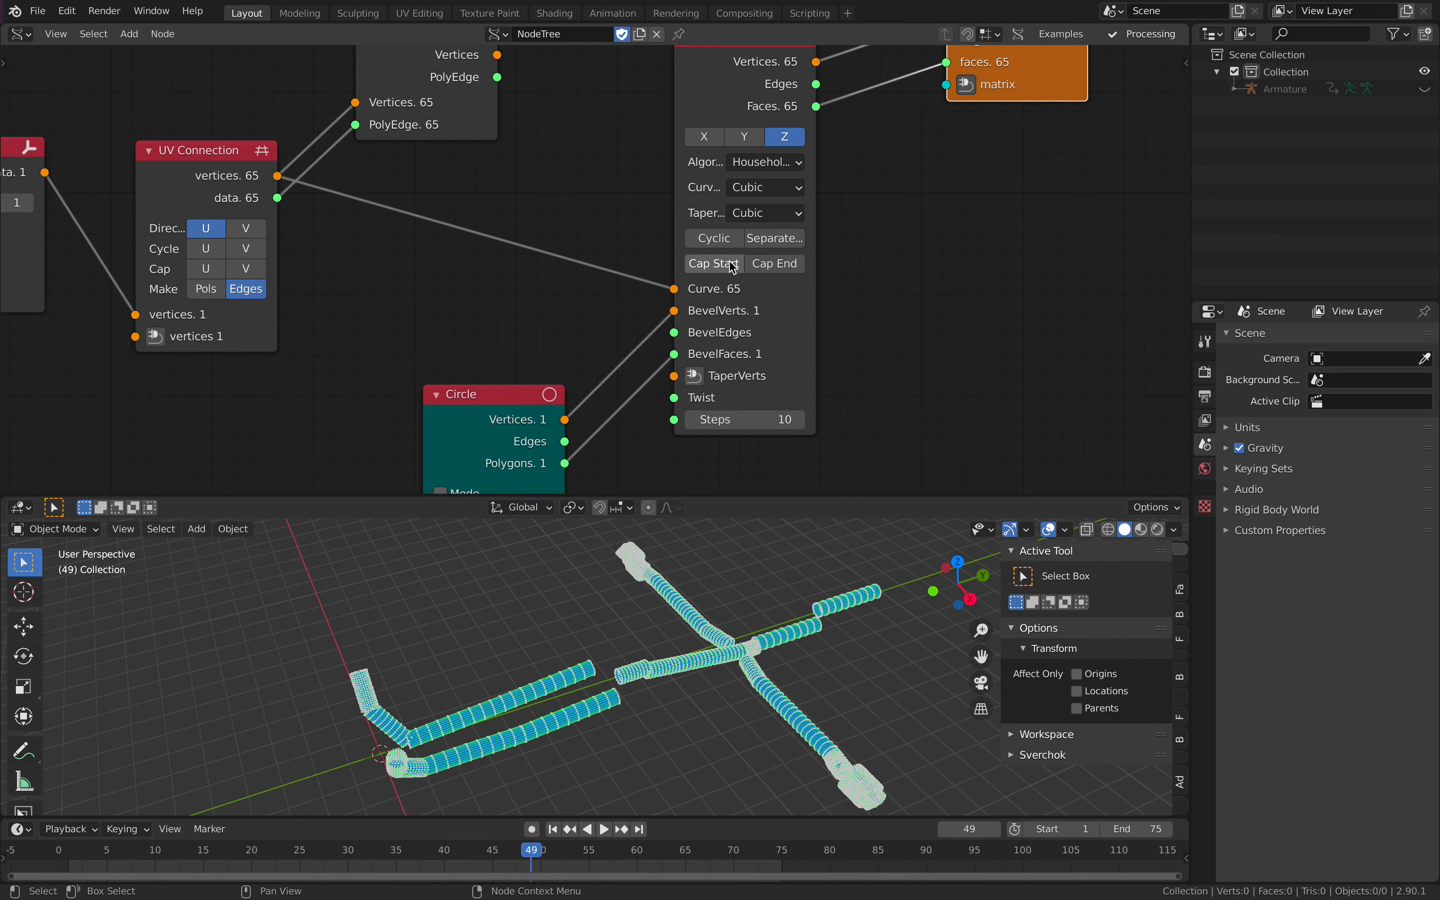
mouse_move(845, 601)
middle_mouse_down()
mouse_move(926, 626)
mouse_move(818, 597)
middle_mouse_up()
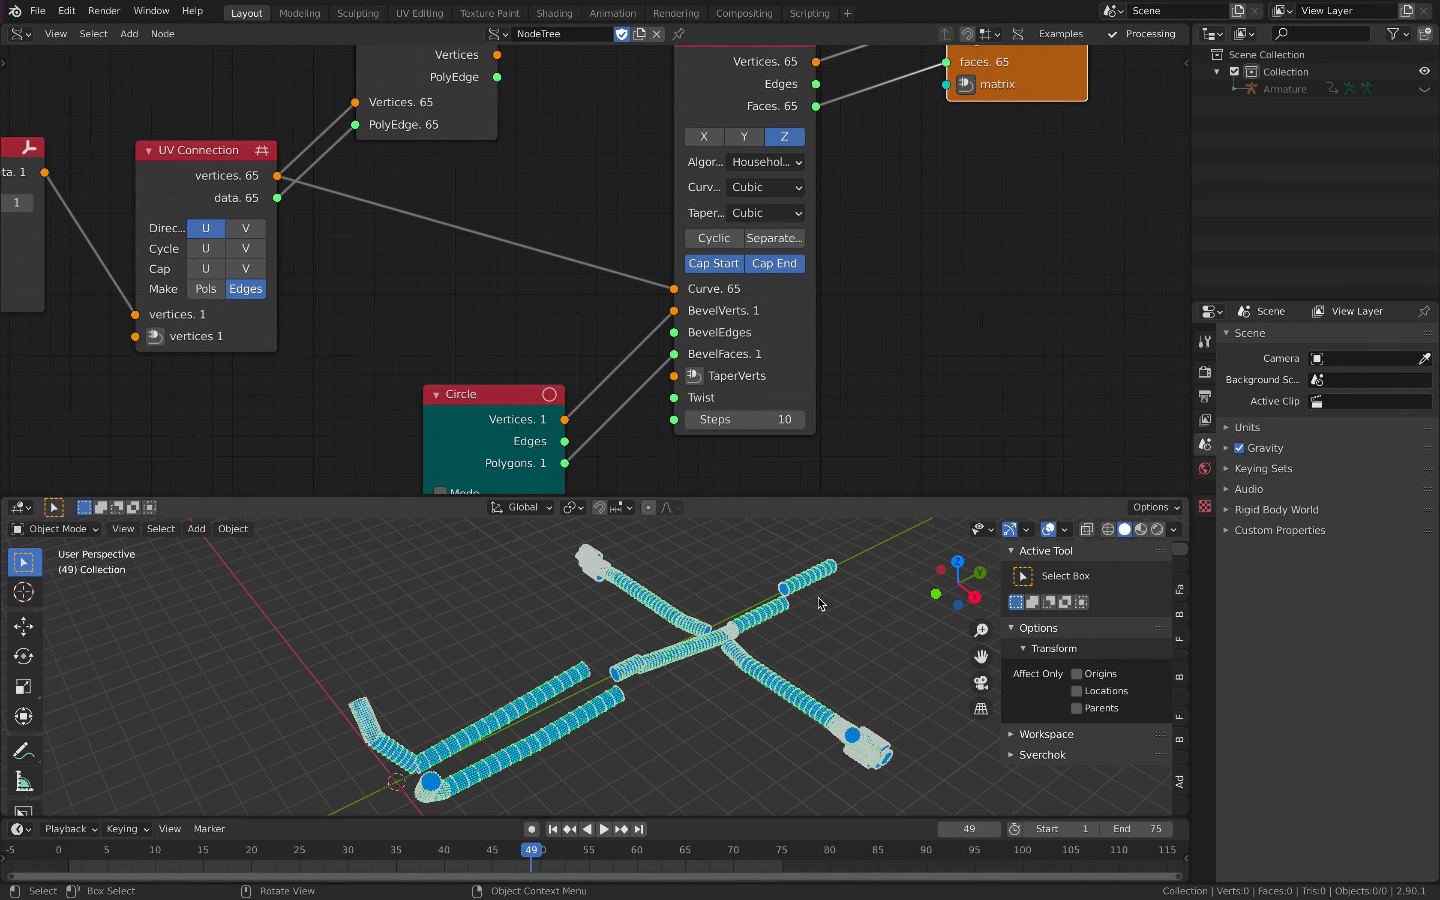
key("ctrl+s")
Step: Reposition the Circle node and set Bevel a Curve's Steps to 7
middle_click_drag(596, 363, 699, 249)
left_click_drag(597, 306, 617, 271)
scroll(500, 294, "down", 2)
middle_click_drag(497, 295, 681, 332)
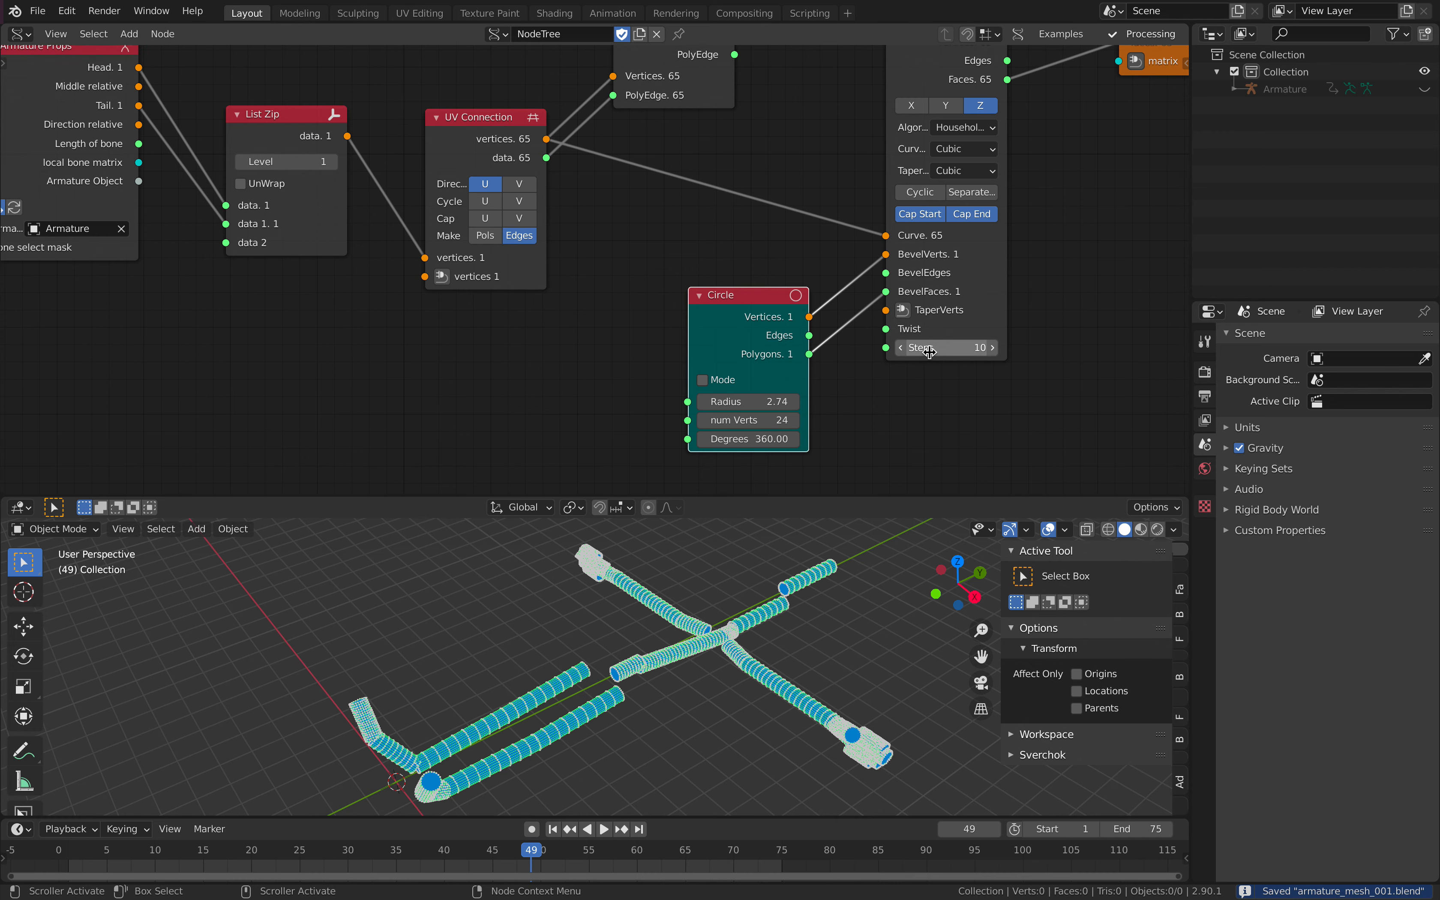
type("7")
key("Return")
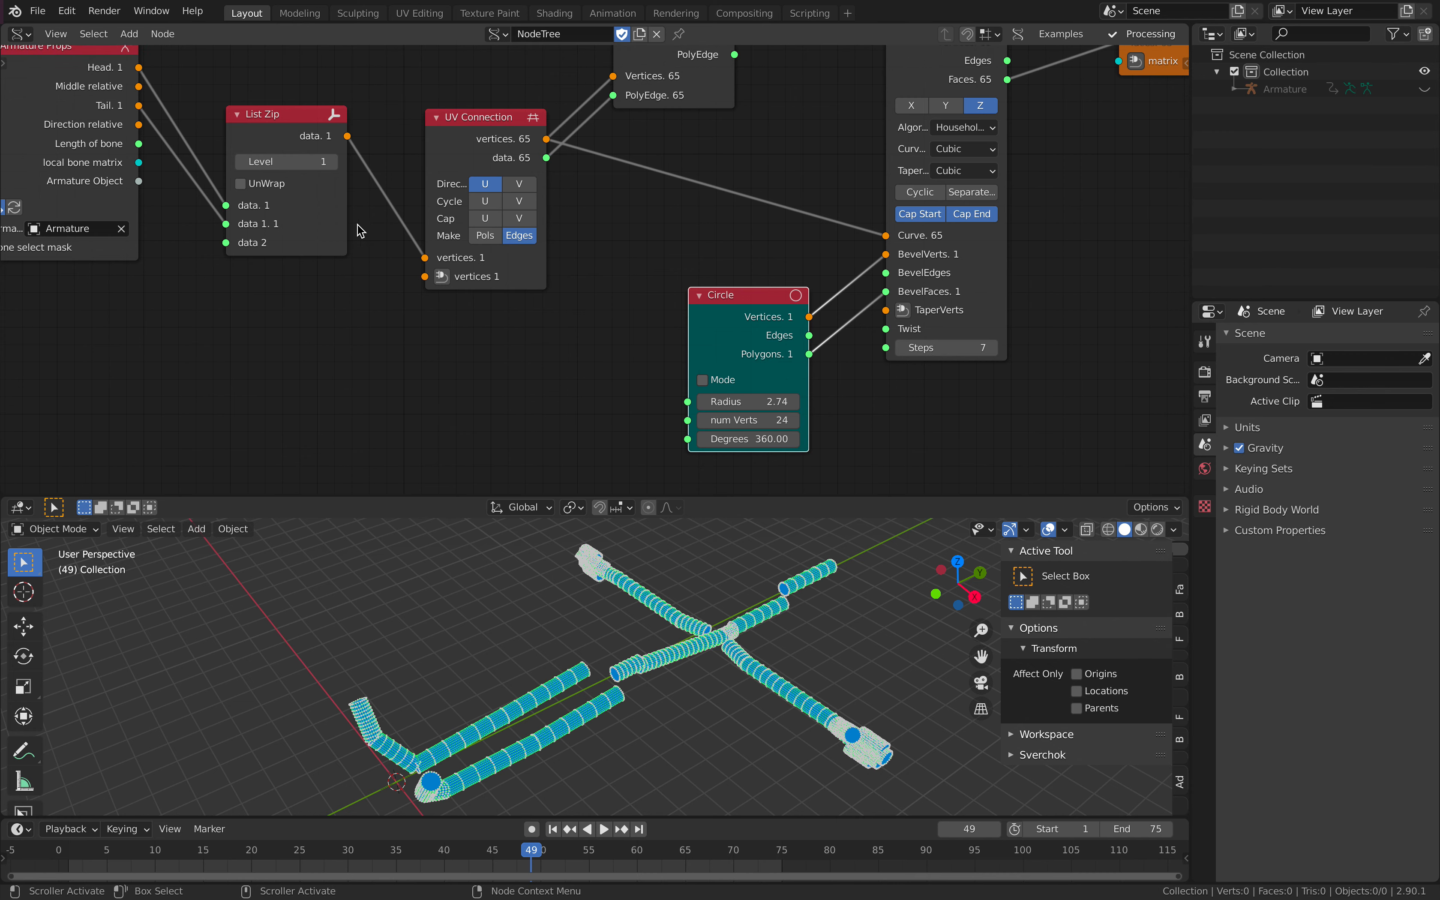
Step: Add a Map Range node and link the Armature Props node's Length of bone output to its Value input
middle_click_drag(237, 176, 322, 229)
left_click_drag(347, 182, 340, 153)
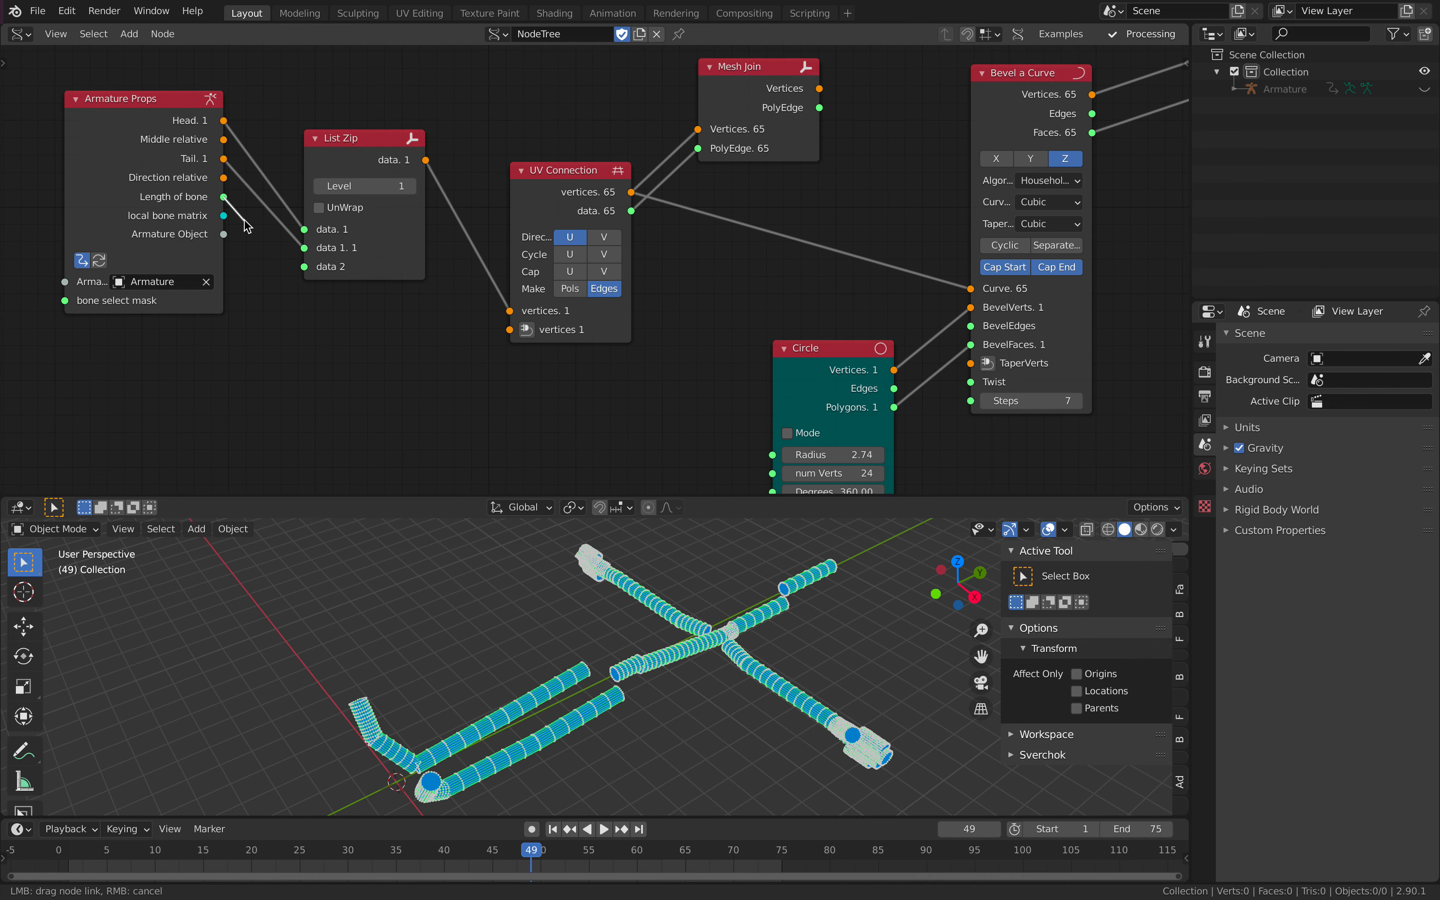
scroll(403, 392, "down", 1)
key("shift+a")
left_click(438, 350)
type("map")
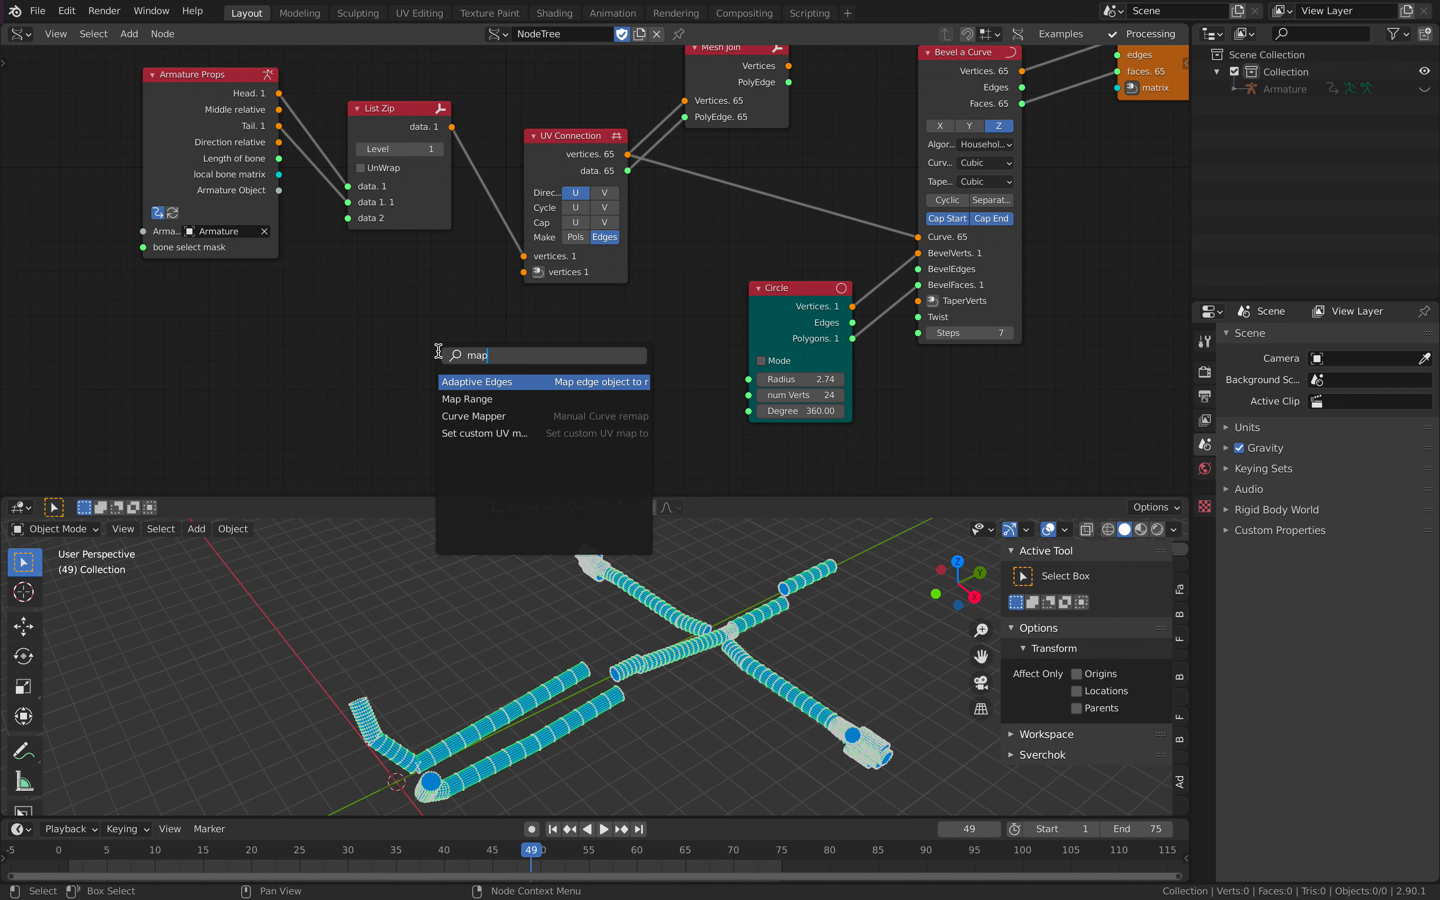
key("Down")
key("Return")
left_click(453, 316)
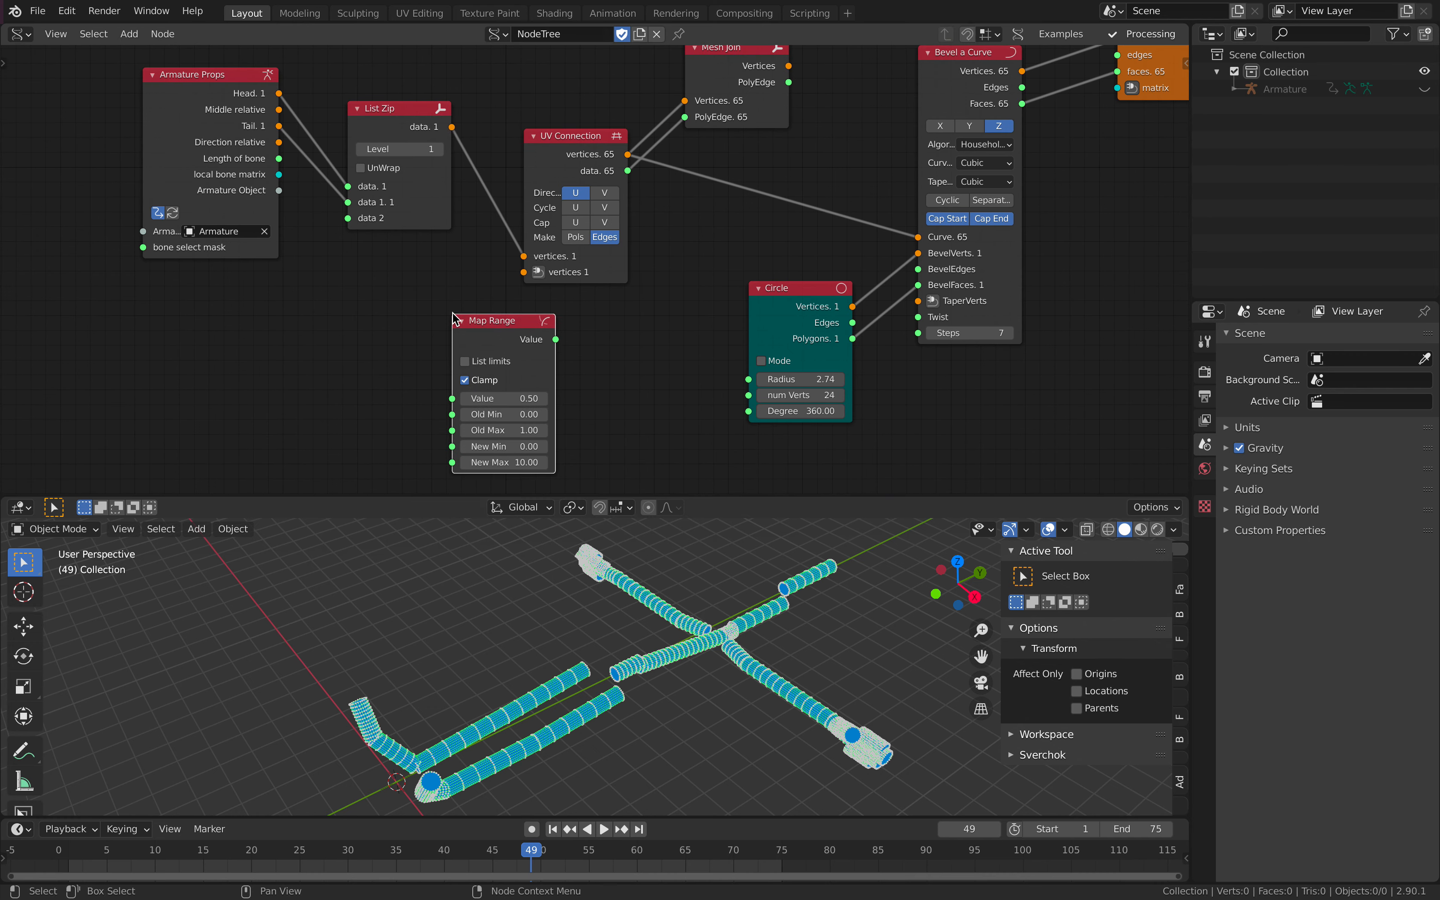
left_click_drag(279, 158, 429, 335)
left_click_drag(455, 399, 453, 398)
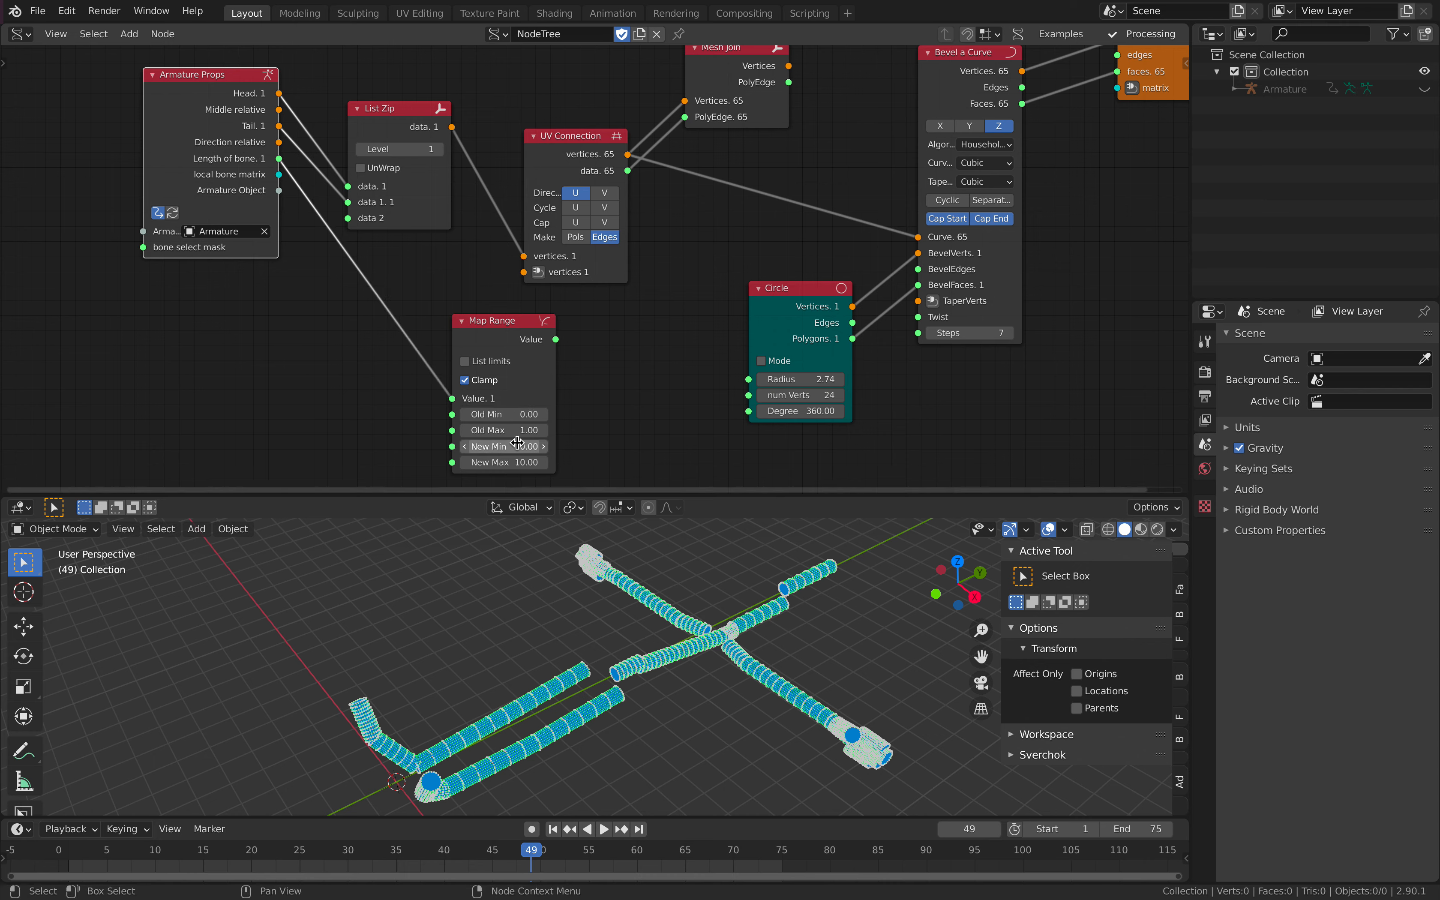
Step: Enable List limits on Map Range with New Min 0.10 and New Max 1.00, and link its output to Circle's Radius
left_click(464, 361)
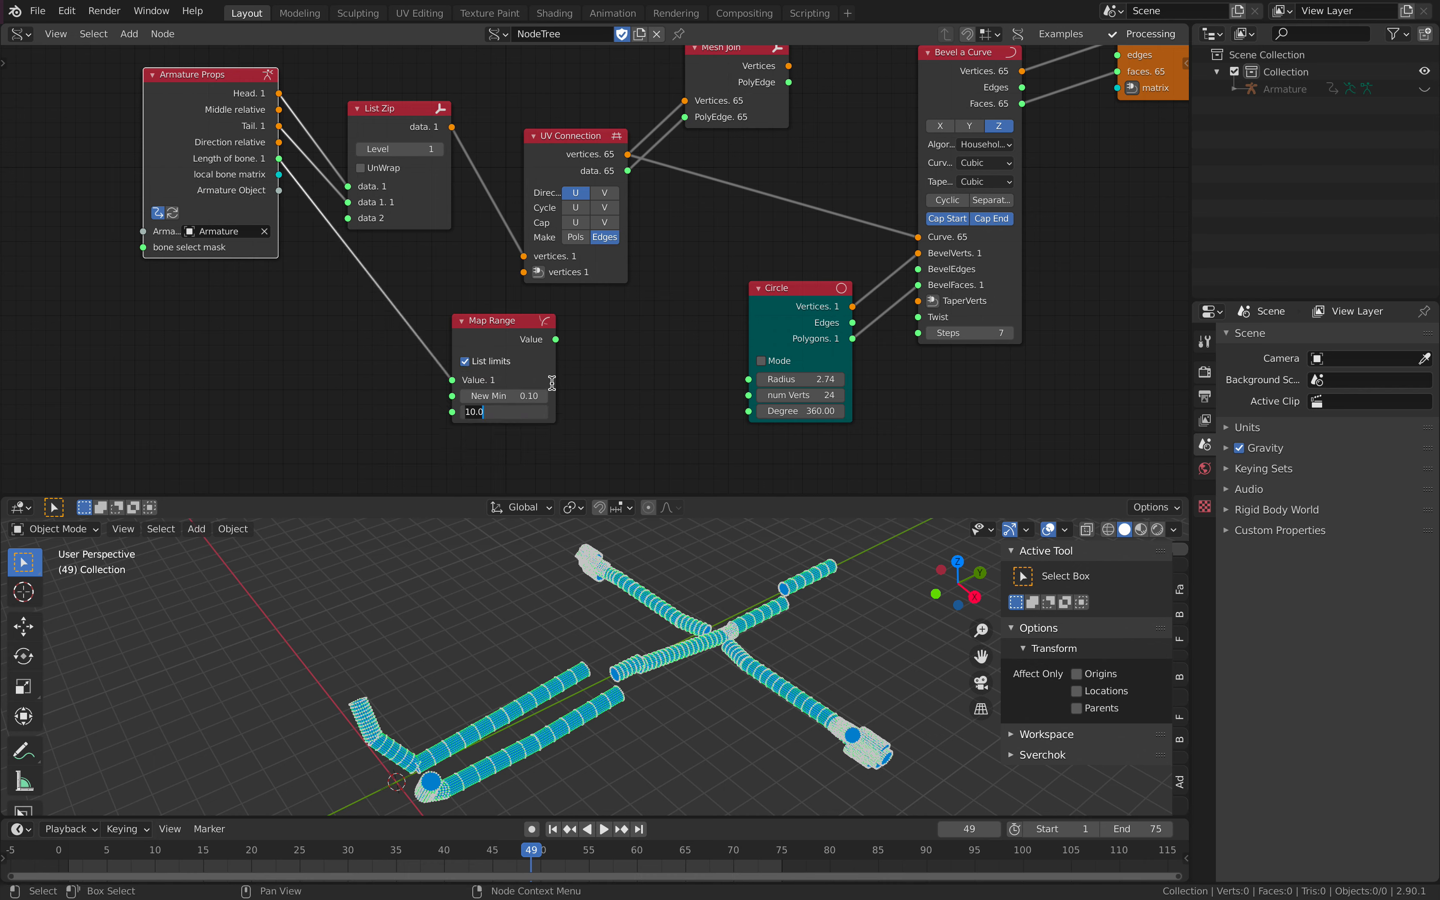
left_click_drag(555, 340, 643, 356)
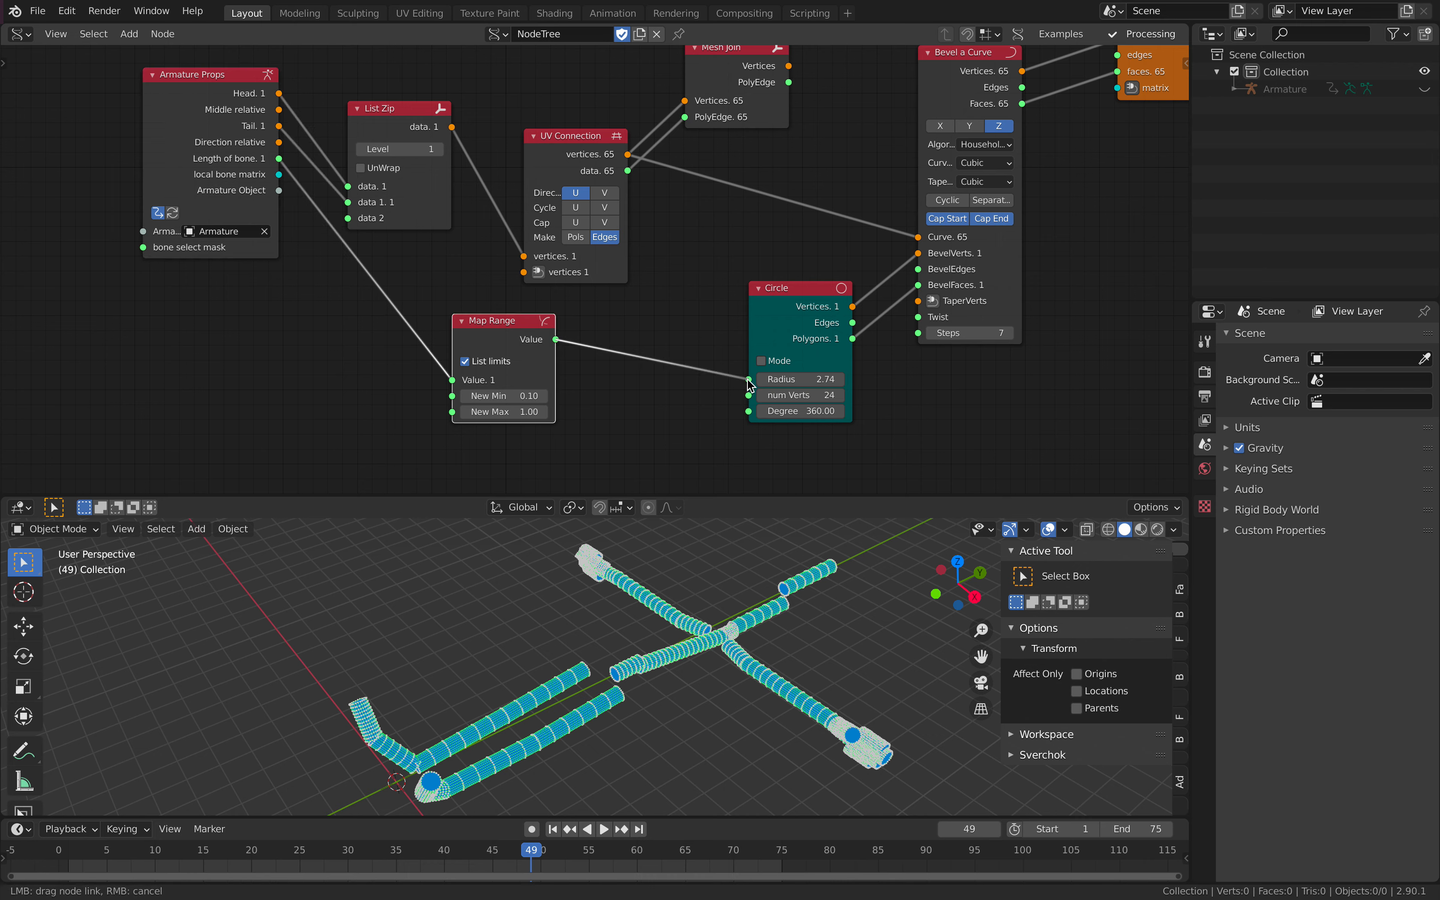
left_click_drag(750, 384, 749, 381)
Step: Set the Circle node to 12 vertices and Map Range's New Min to 0.46 and New Max to 3.70
type("2")
key("Return")
scroll(448, 381, "up", 1)
left_click_drag(415, 379, 441, 362)
middle_click_drag(835, 674, 559, 633)
scroll(561, 633, "up", 3)
mouse_move(577, 686)
middle_mouse_down()
mouse_move(475, 646)
mouse_move(520, 700)
mouse_move(489, 652)
mouse_move(606, 668)
mouse_move(602, 714)
mouse_move(602, 691)
mouse_move(564, 682)
mouse_move(571, 702)
middle_mouse_up()
scroll(494, 649, "down", 4)
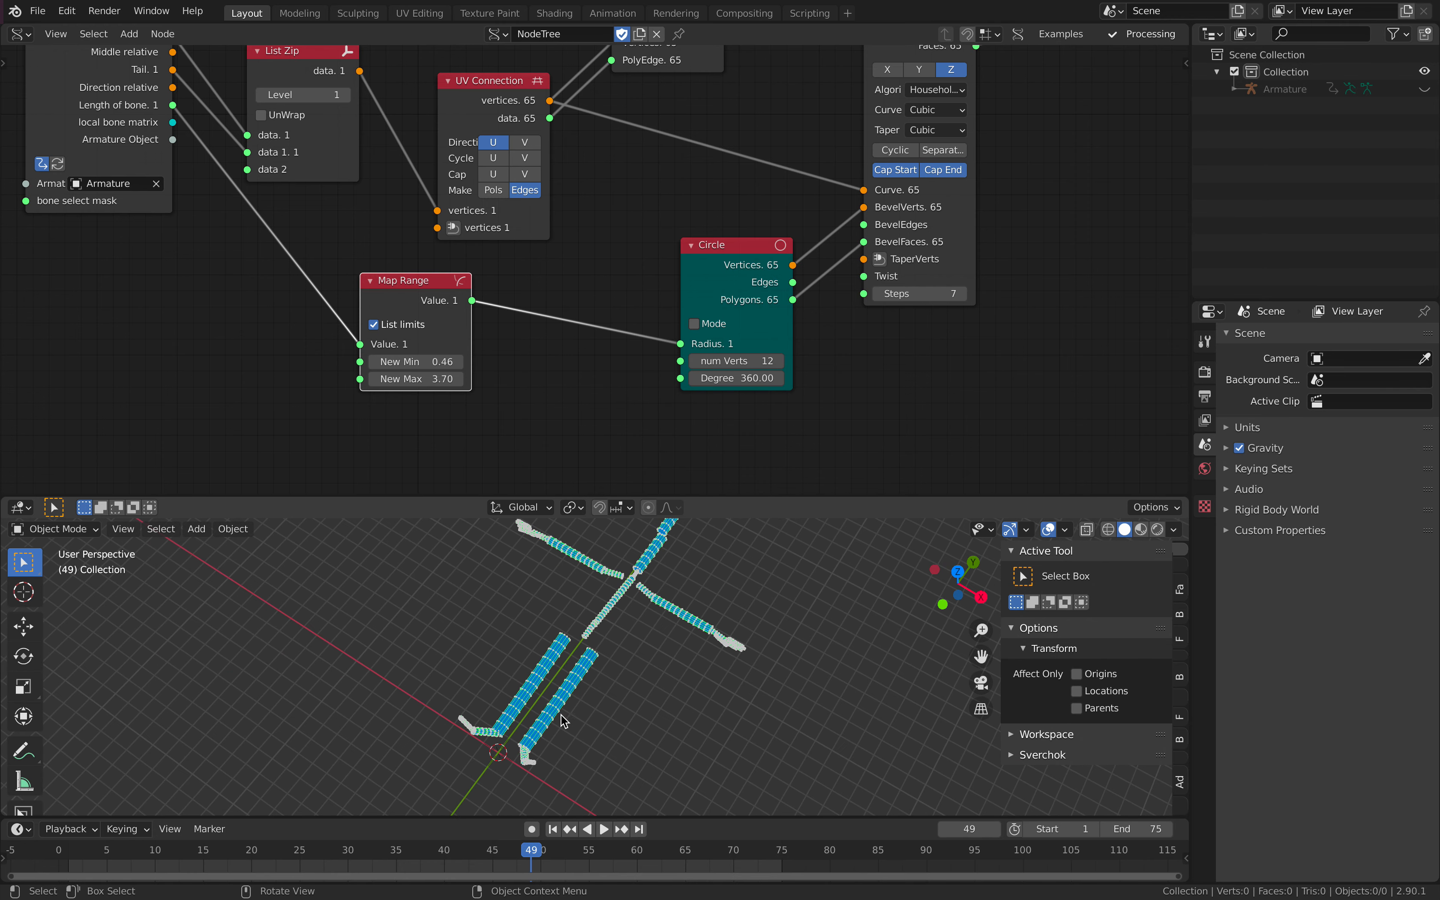
Step: Reduce the Circle node to 6 vertices and set Map Range's New Min to 1.18 and New Max to 4.78
scroll(631, 360, "up", 1)
left_click(718, 367)
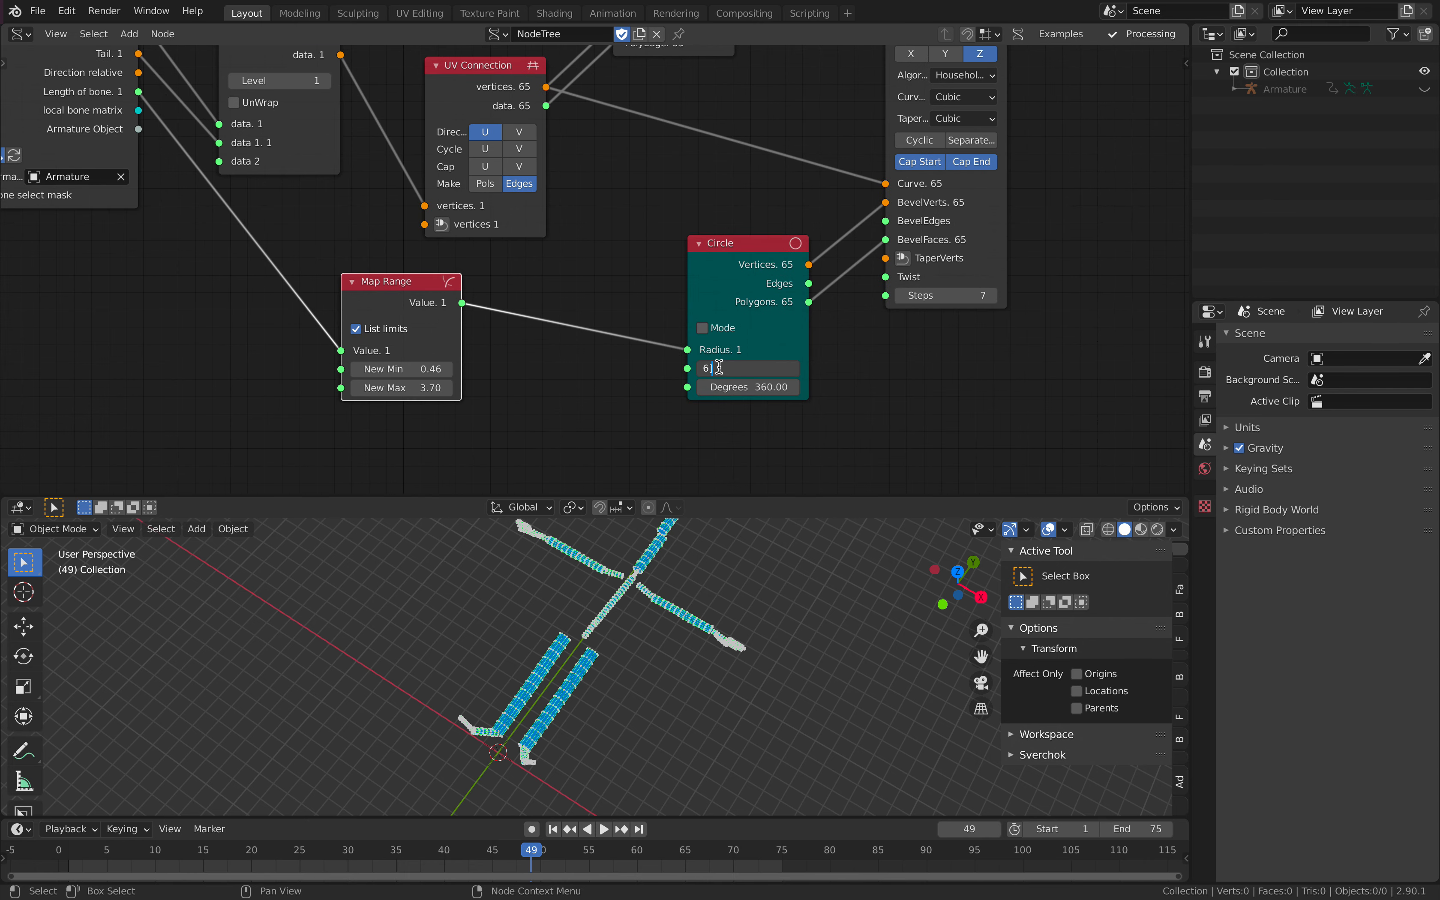
type("6")
key("Return")
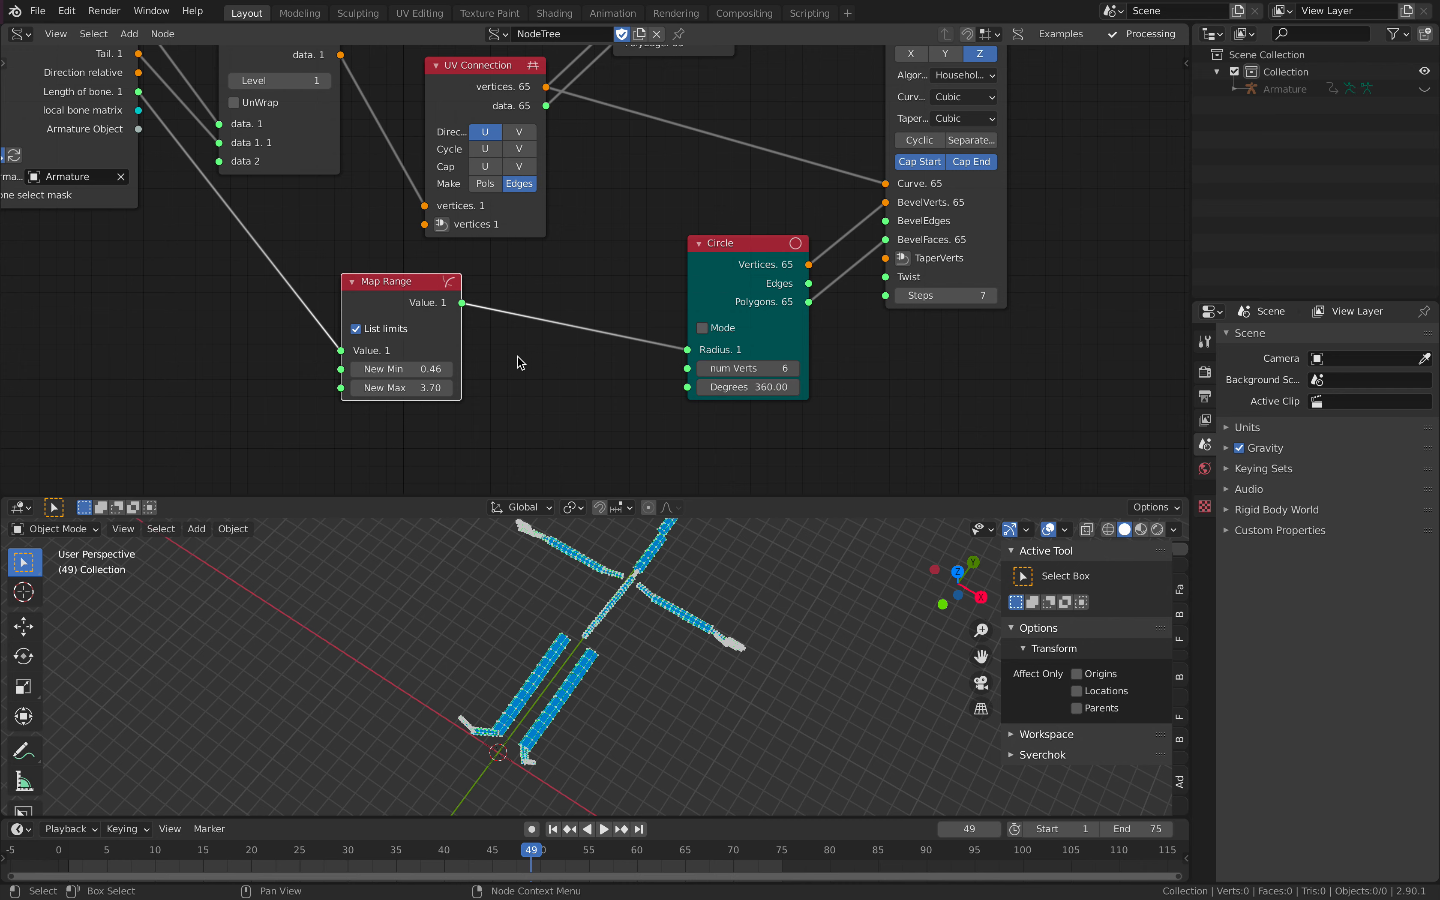
left_click_drag(402, 389, 463, 388)
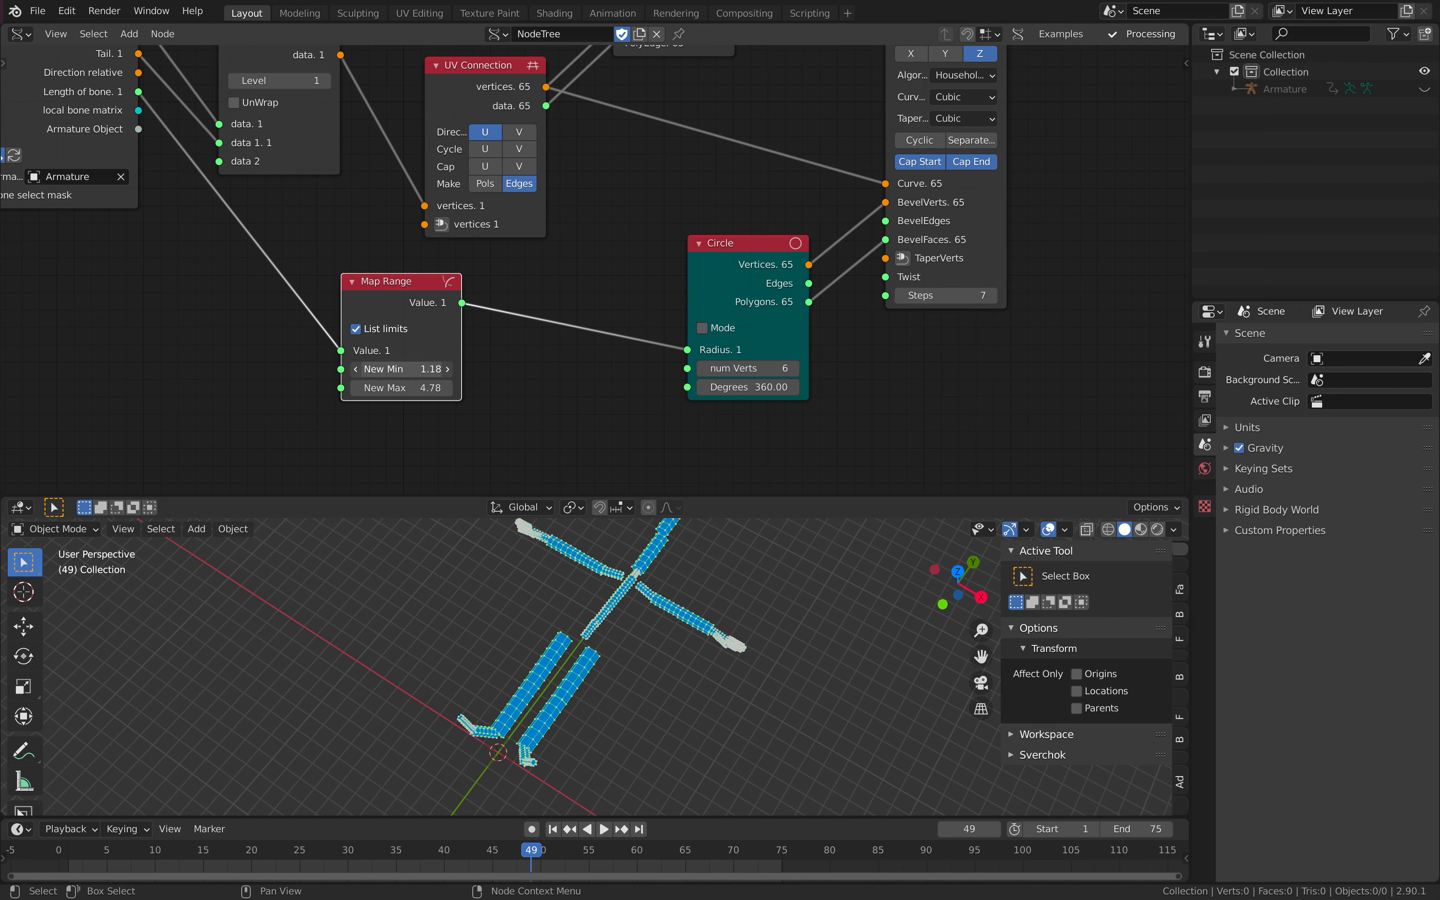
Step: Save the file, detach the Mesh Join node from UV Connection, and place it between Bevel a Curve and Viewer Draw
middle_click_drag(716, 565, 767, 571)
key("ctrl+s")
mouse_move(1115, 138)
middle_mouse_down()
mouse_move(752, 338)
mouse_move(704, 396)
middle_mouse_up()
mouse_move(797, 270)
left_mouse_down()
mouse_move(775, 310)
mouse_move(883, 222)
left_mouse_up()
key("alt+space")
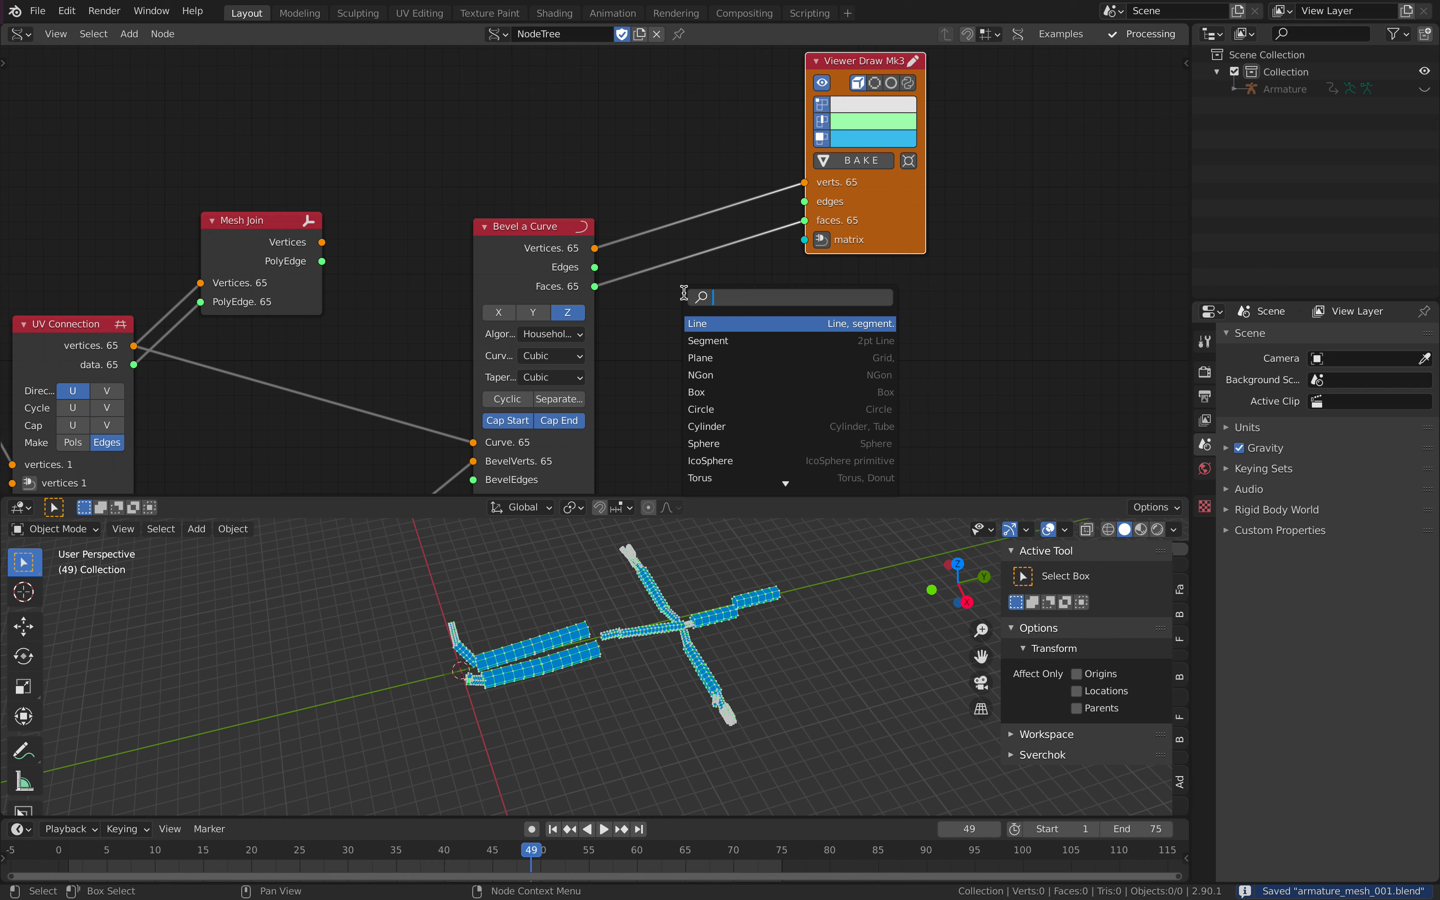
key("Escape")
left_click_drag(275, 232, 768, 297, "alt")
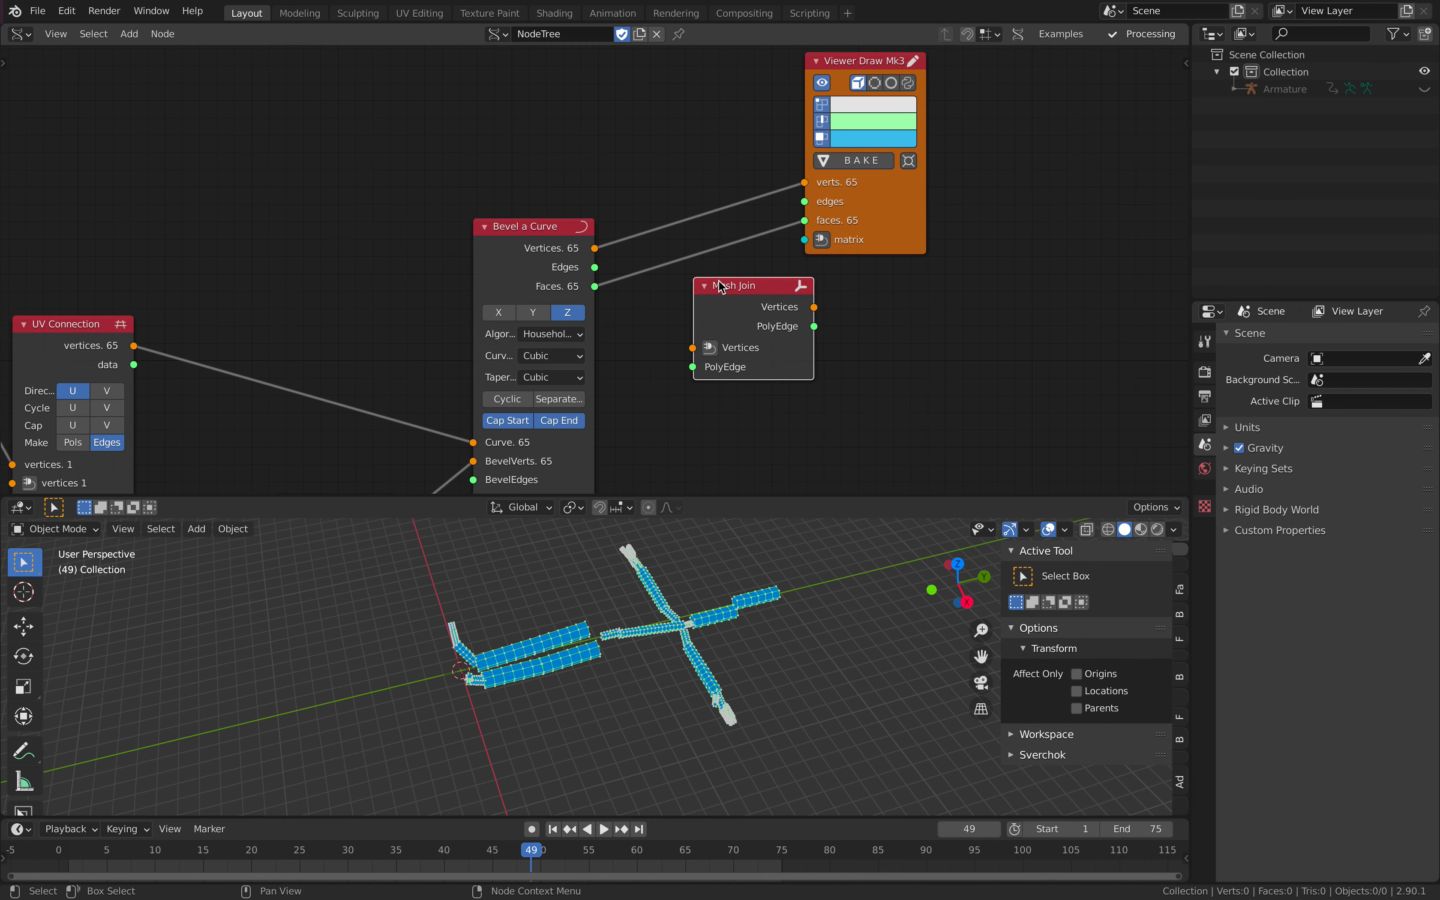
Step: Route Bevel a Curve's Vertices and Faces through Mesh Join into Viewer Draw's verts and faces, and save the file
left_click_drag(594, 248, 695, 346)
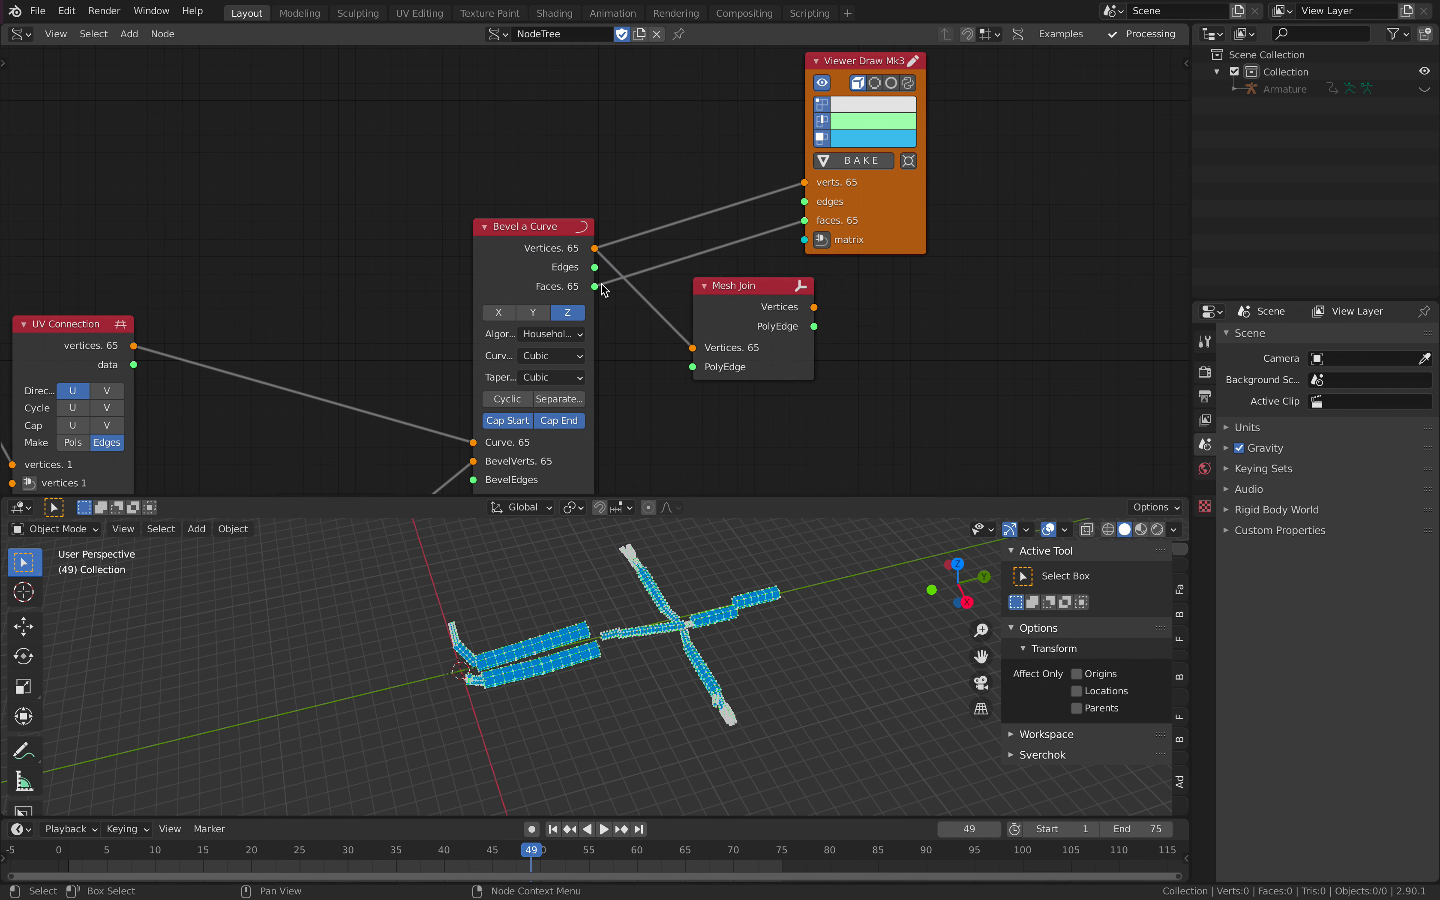
left_click_drag(746, 300, 711, 307)
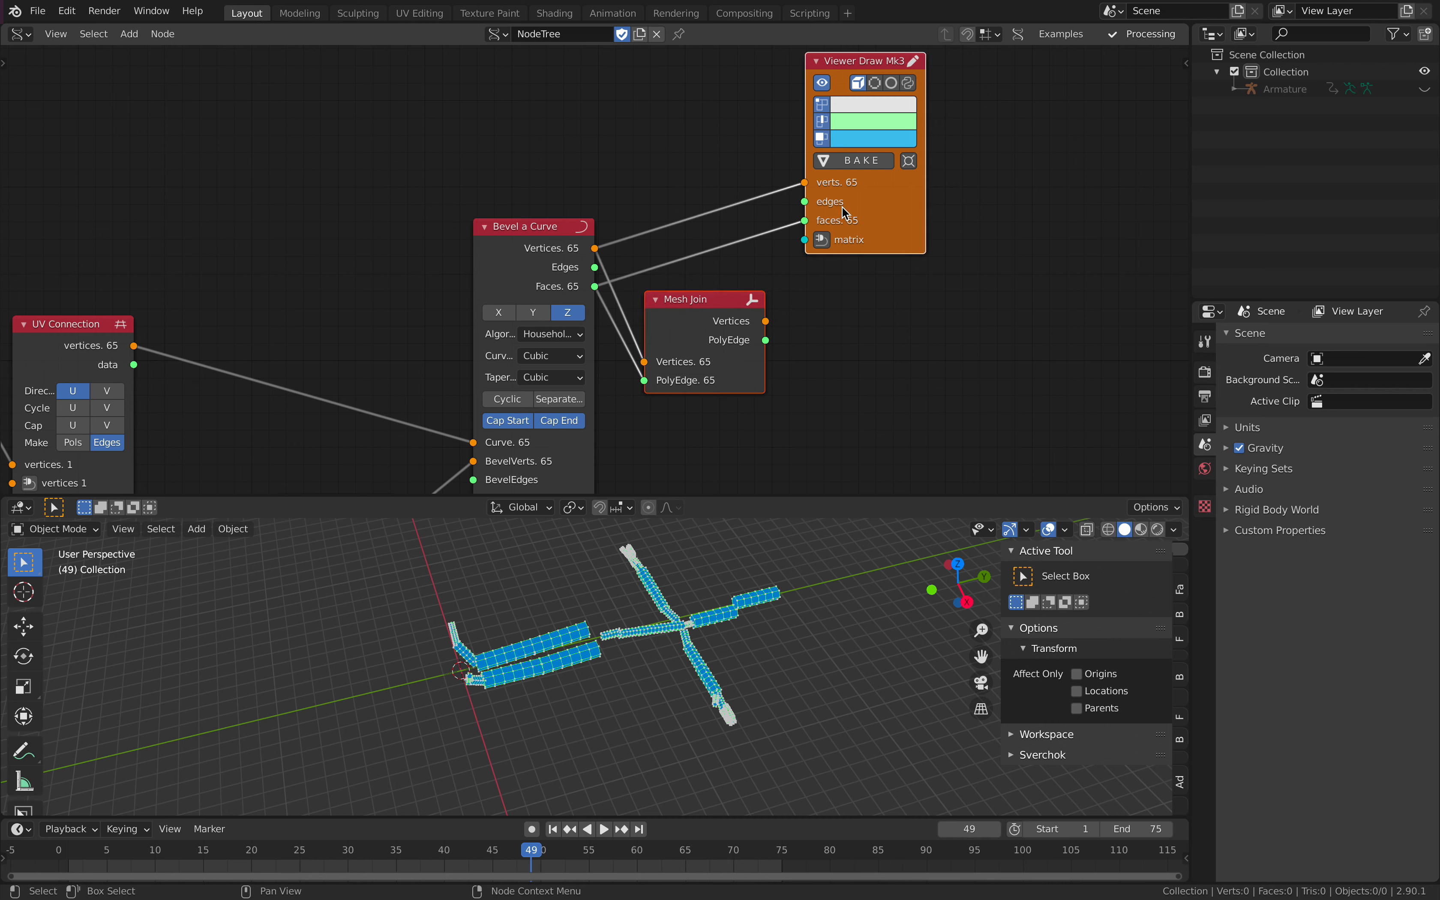
left_click_drag(801, 211, 834, 219)
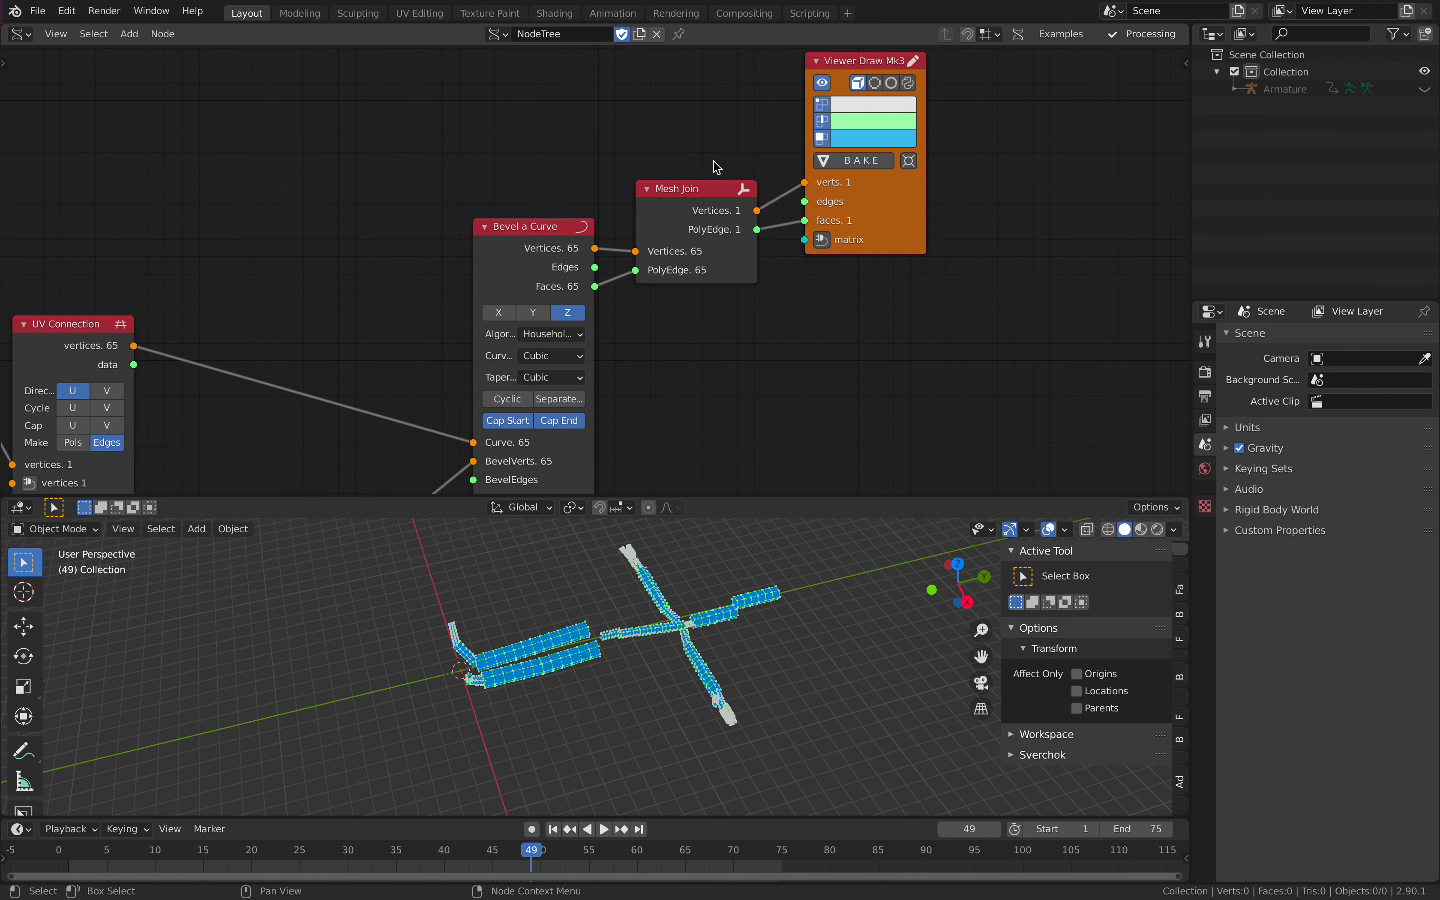
key("ctrl+s")
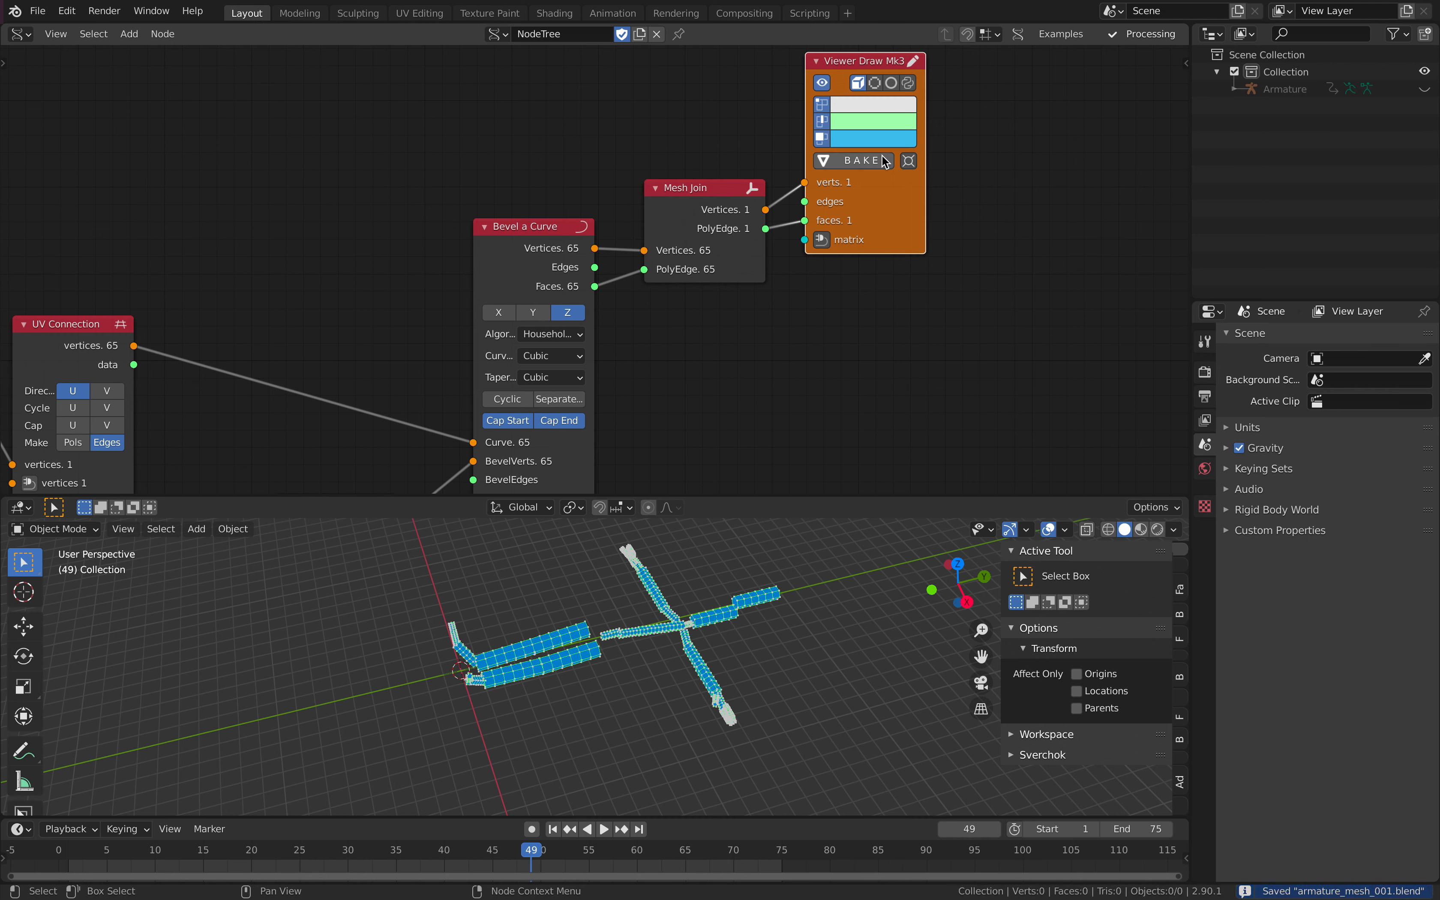
Step: Add an Axis Angle Matrix In node feeding Viewer Draw's matrix input and set its angle to 90 about X
left_click_drag(896, 231, 994, 289)
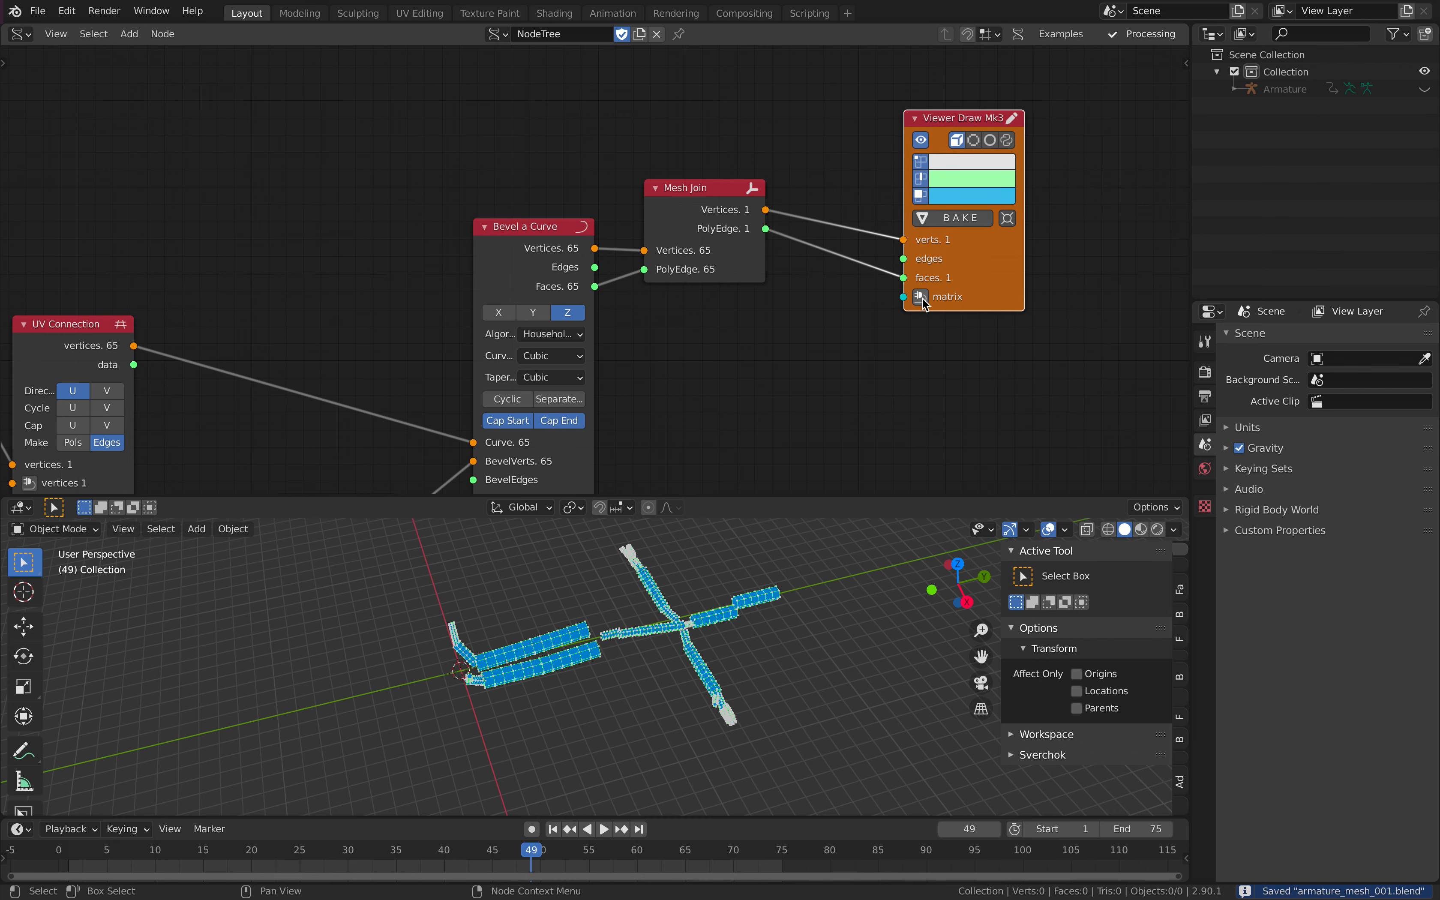
left_click(924, 298)
left_click_drag(792, 303, 791, 343)
middle_click_drag(792, 350, 796, 290)
left_click(752, 378)
middle_click_drag(737, 390, 726, 346)
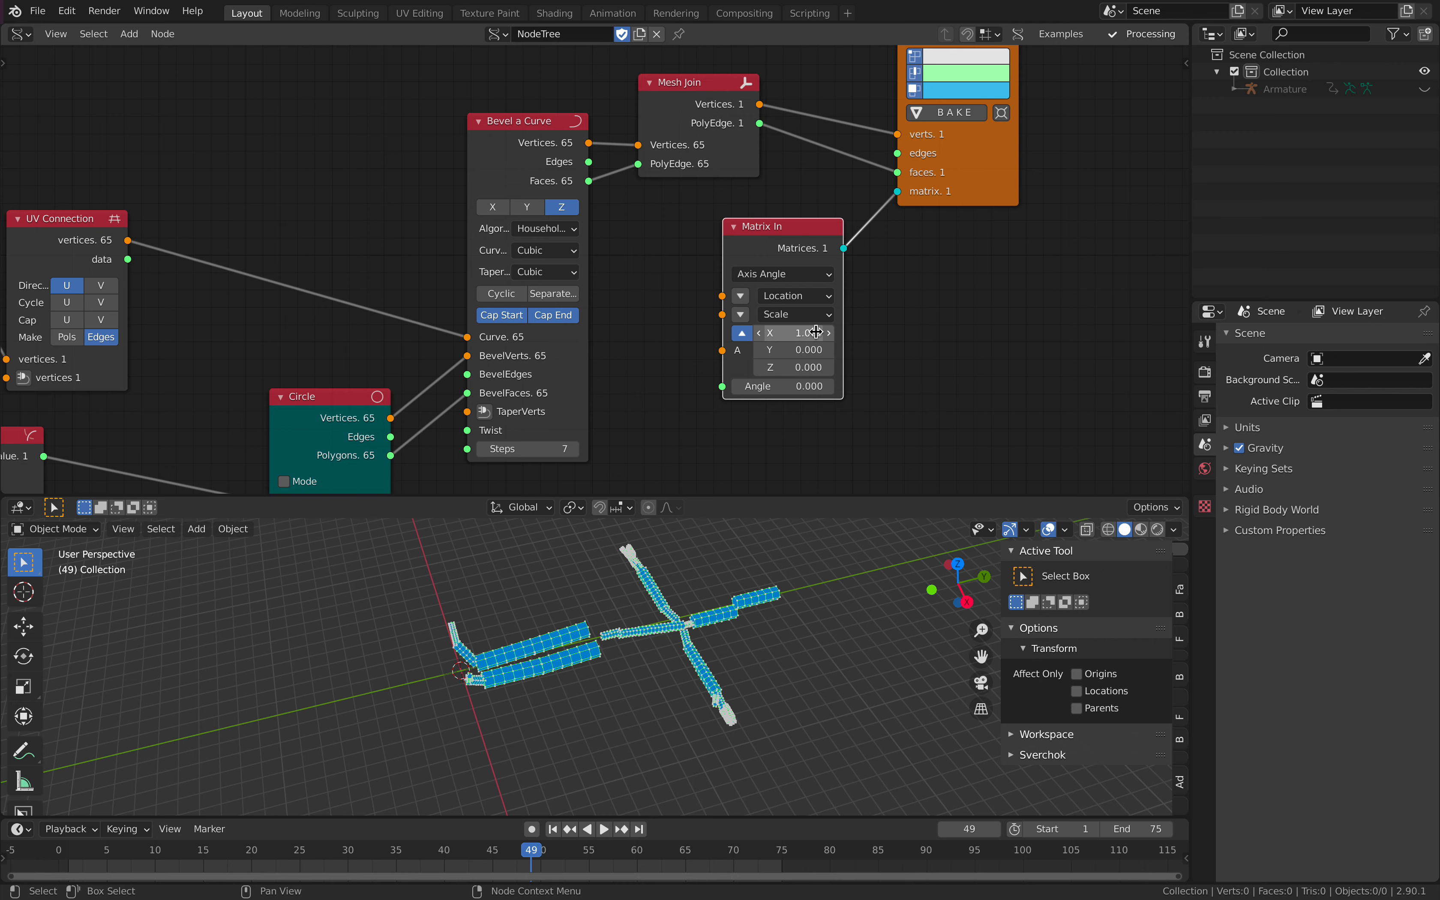
type("90")
key("Return")
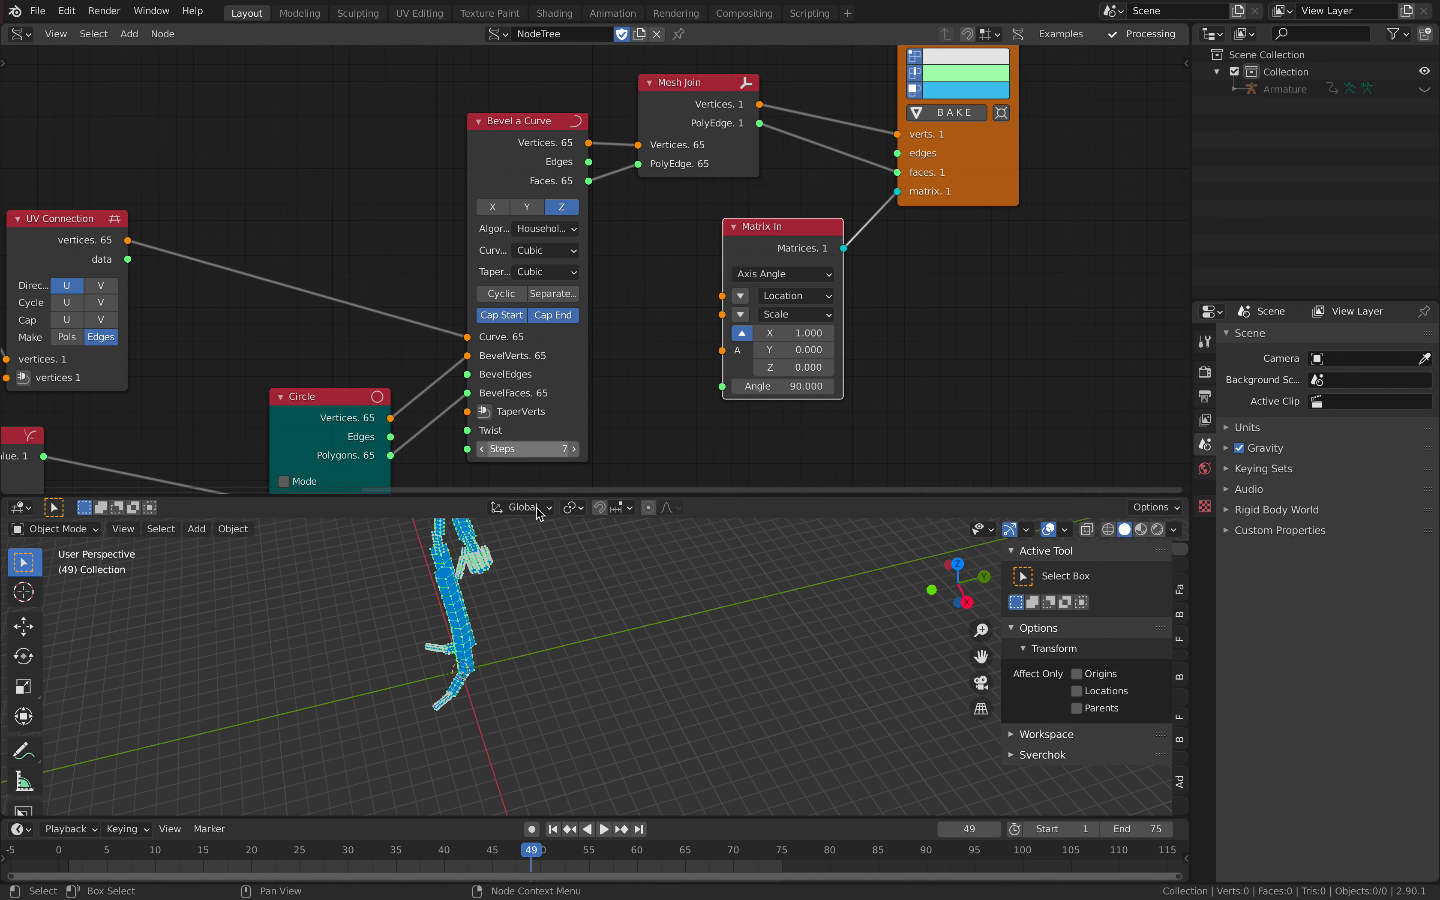
Step: Save the file and bake the Viewer Draw output into a mesh object
scroll(539, 591, "down", 3)
middle_click_drag(542, 594, 643, 693, "shift")
middle_click_drag(643, 694, 692, 662)
key("ctrl+s")
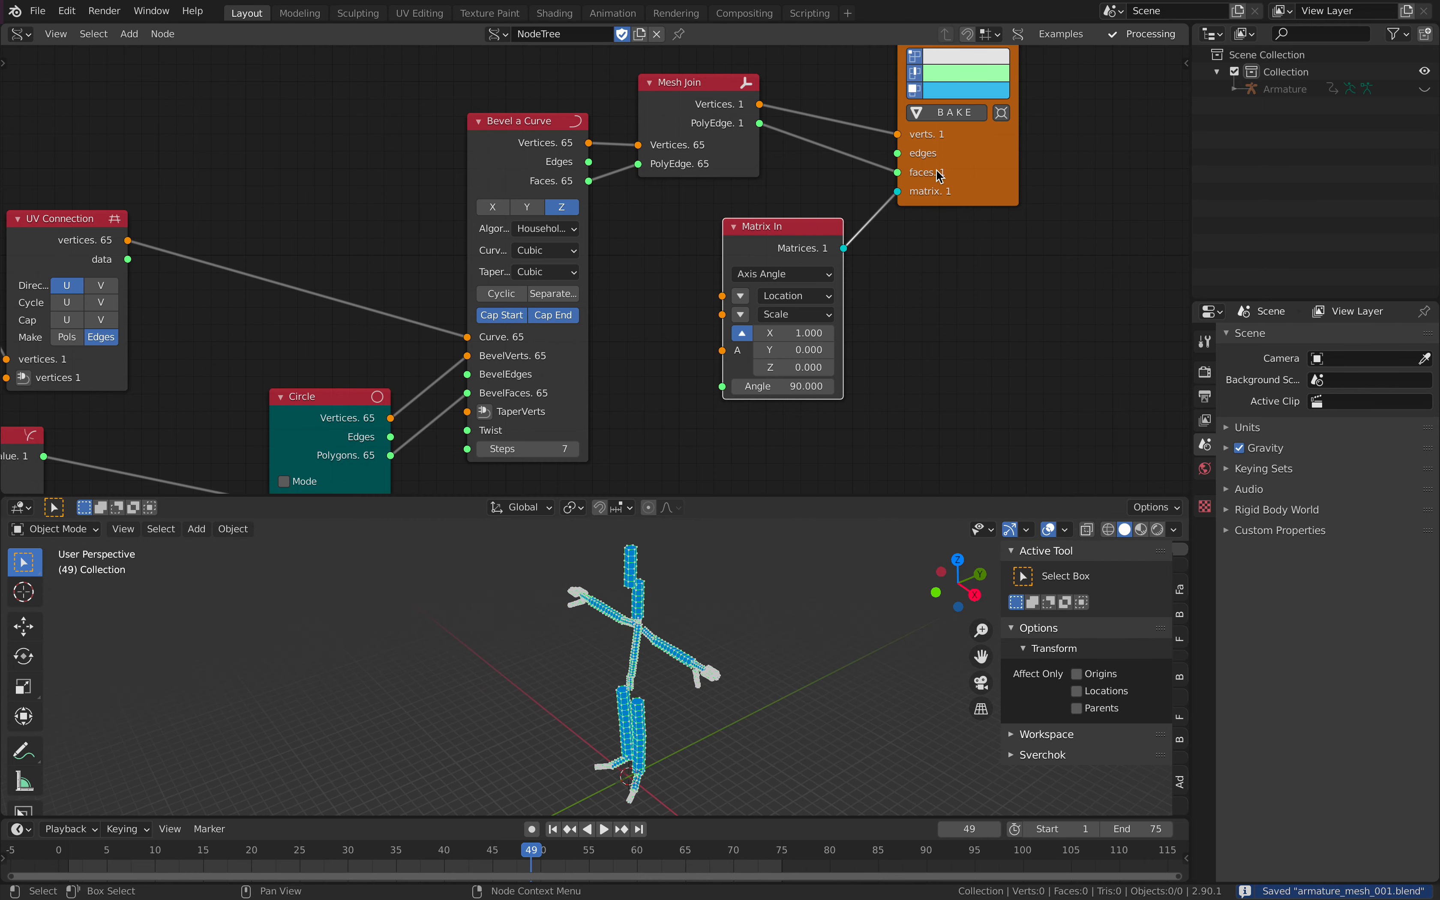
left_click(940, 116)
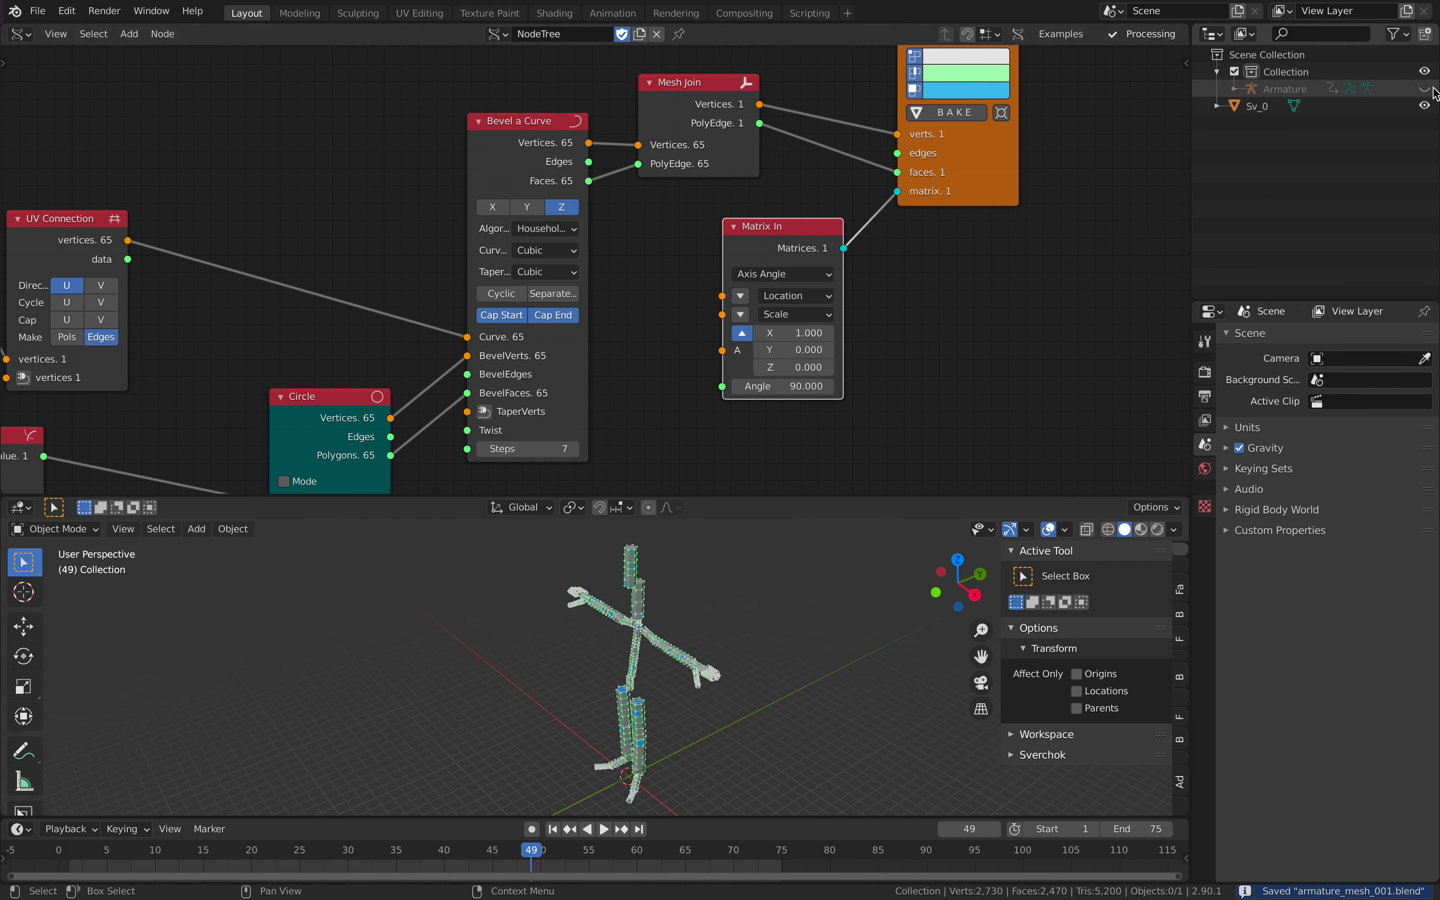
Step: Unhide the armature and parent the baked mesh to it with automatic weights
middle_click_drag(863, 589, 782, 611)
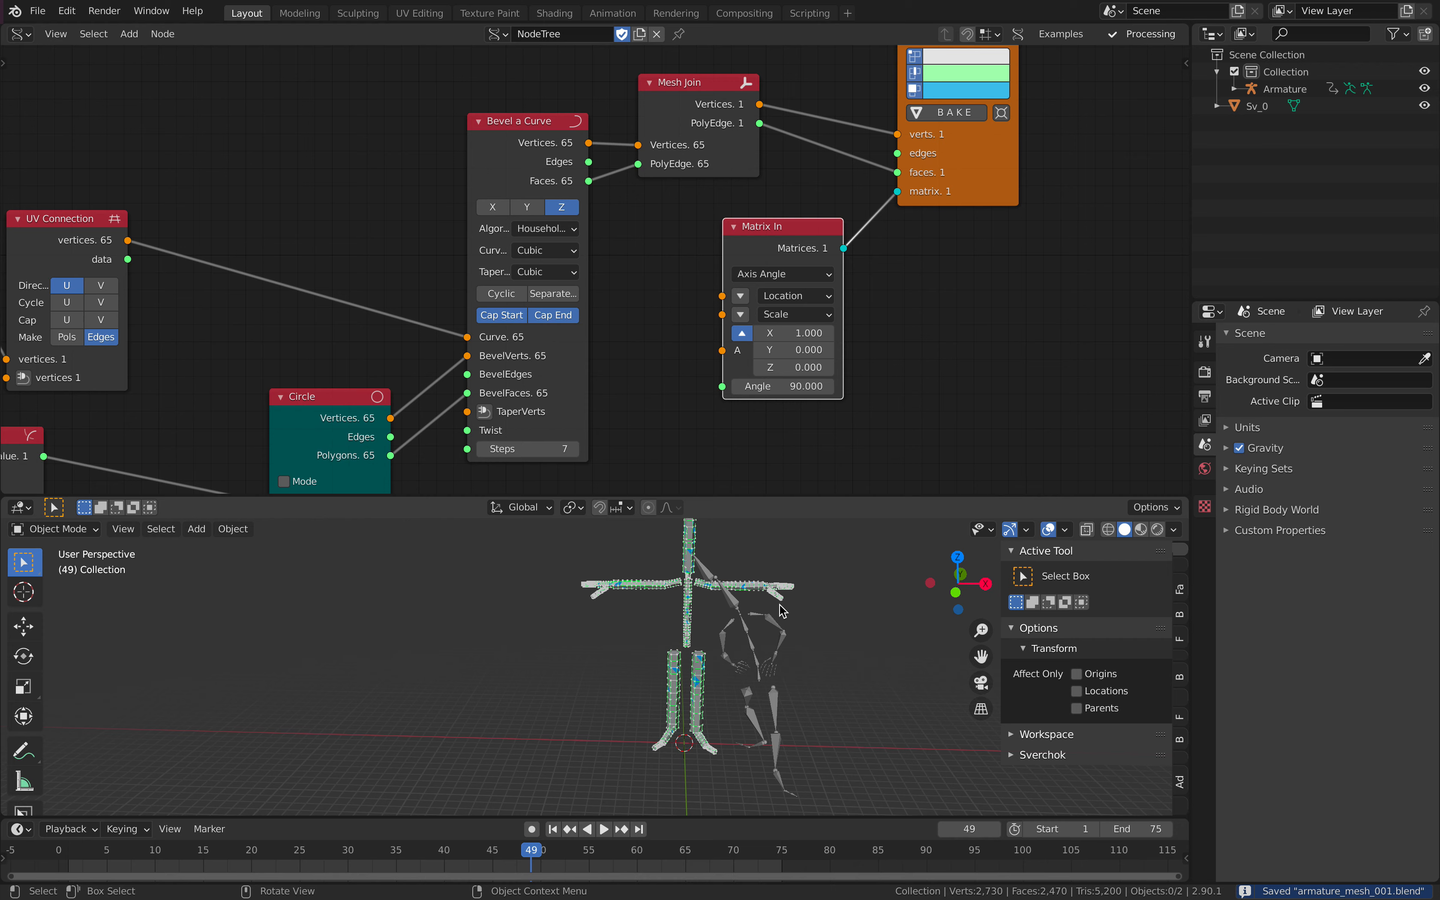
left_click(695, 594)
left_click(741, 617, "shift")
key("ctrl+p")
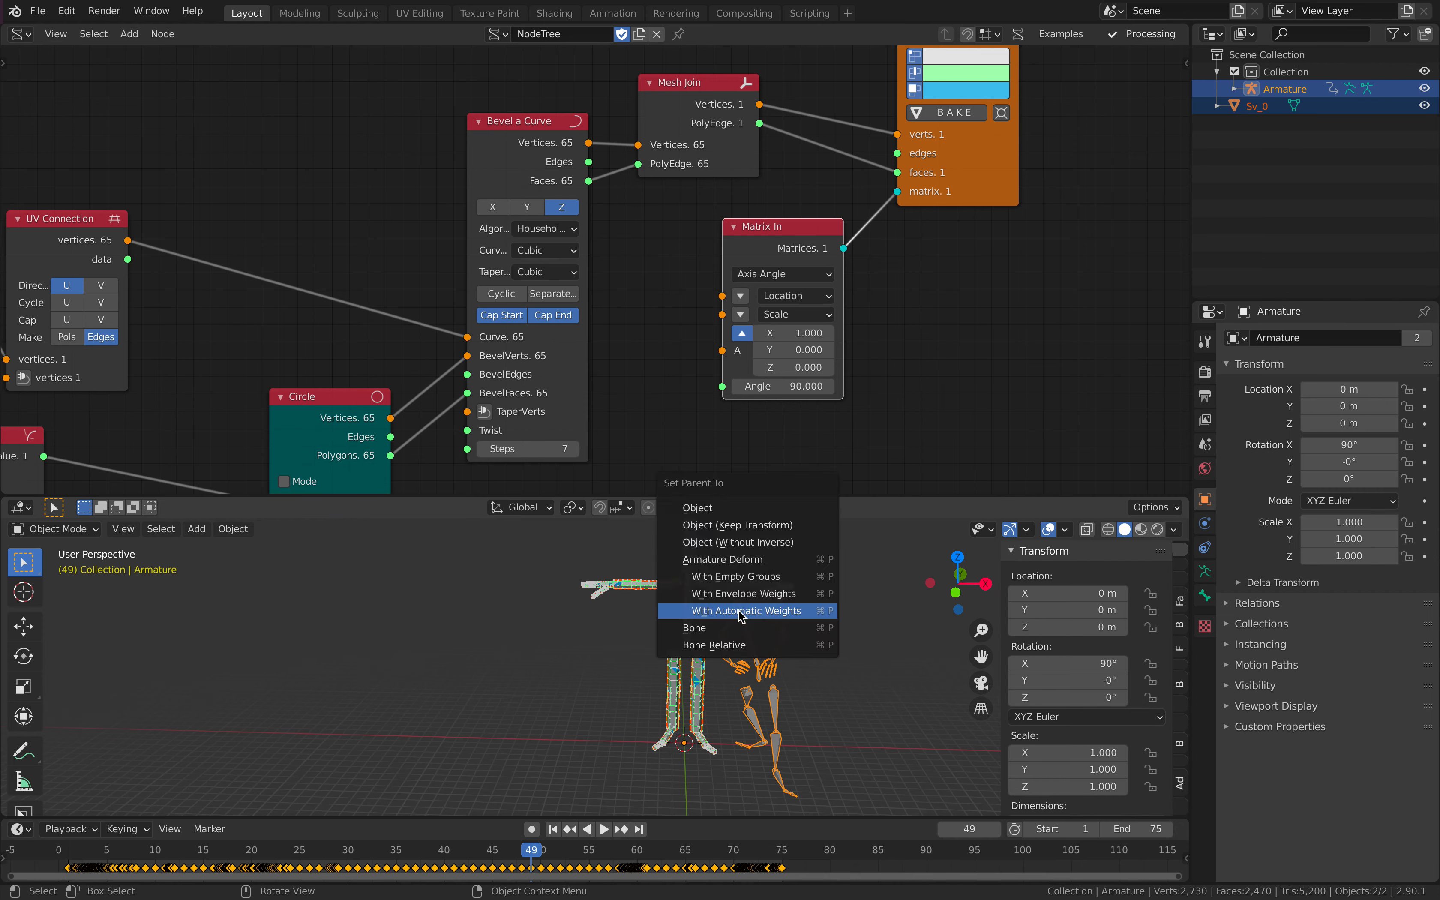
left_click(738, 611)
middle_click_drag(858, 625, 835, 621)
left_click(836, 621)
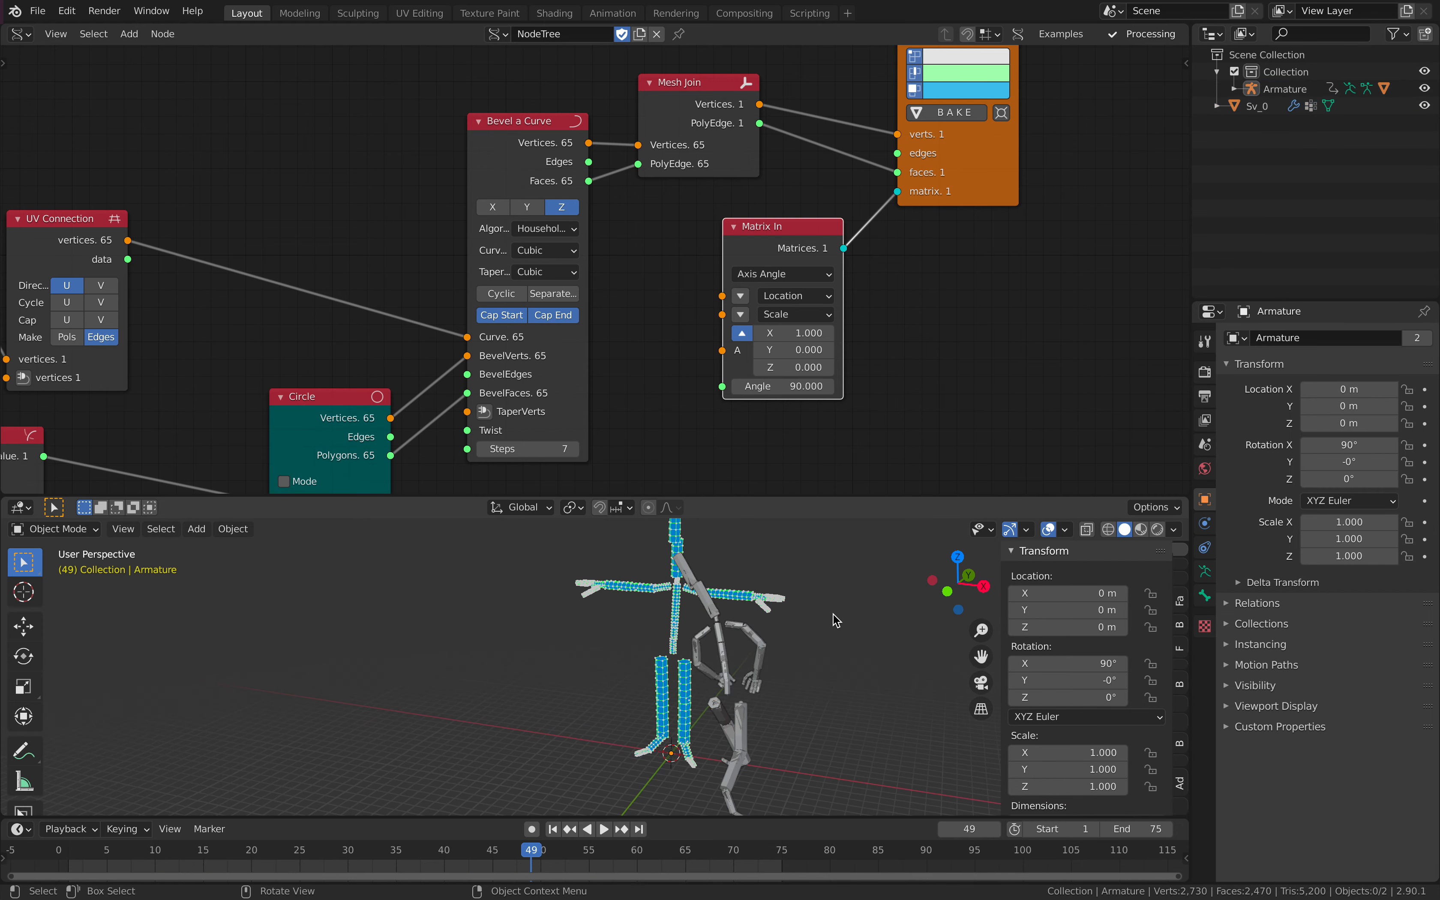
Step: Play the animation to check how the baked mesh follows the armature, and save the file
key("space")
key("space")
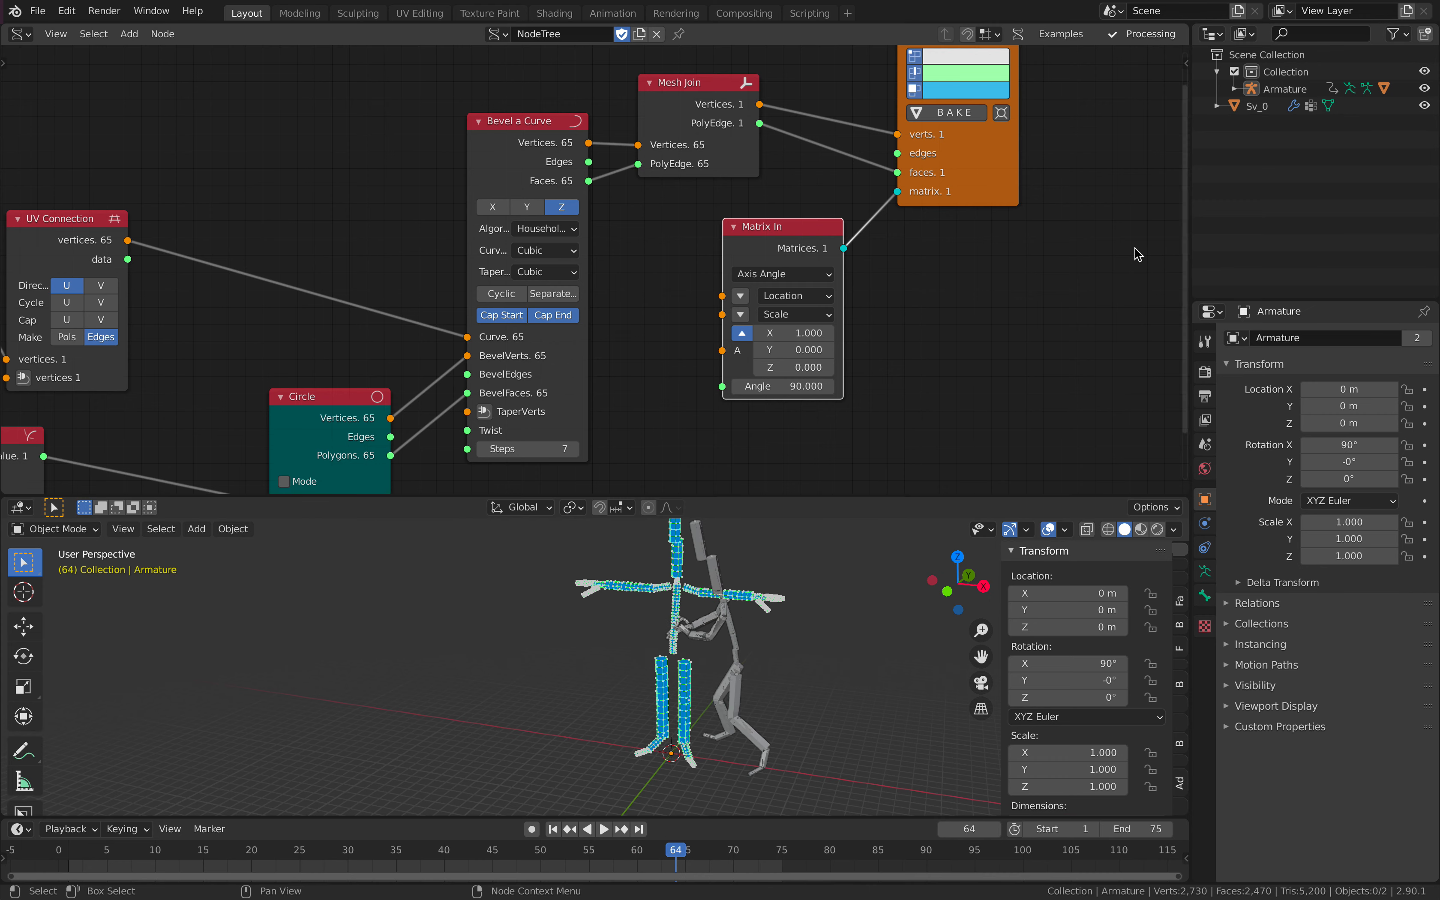
scroll(952, 301, "down", 1)
key("ctrl+s")
middle_click_drag(946, 302, 993, 292)
key("space")
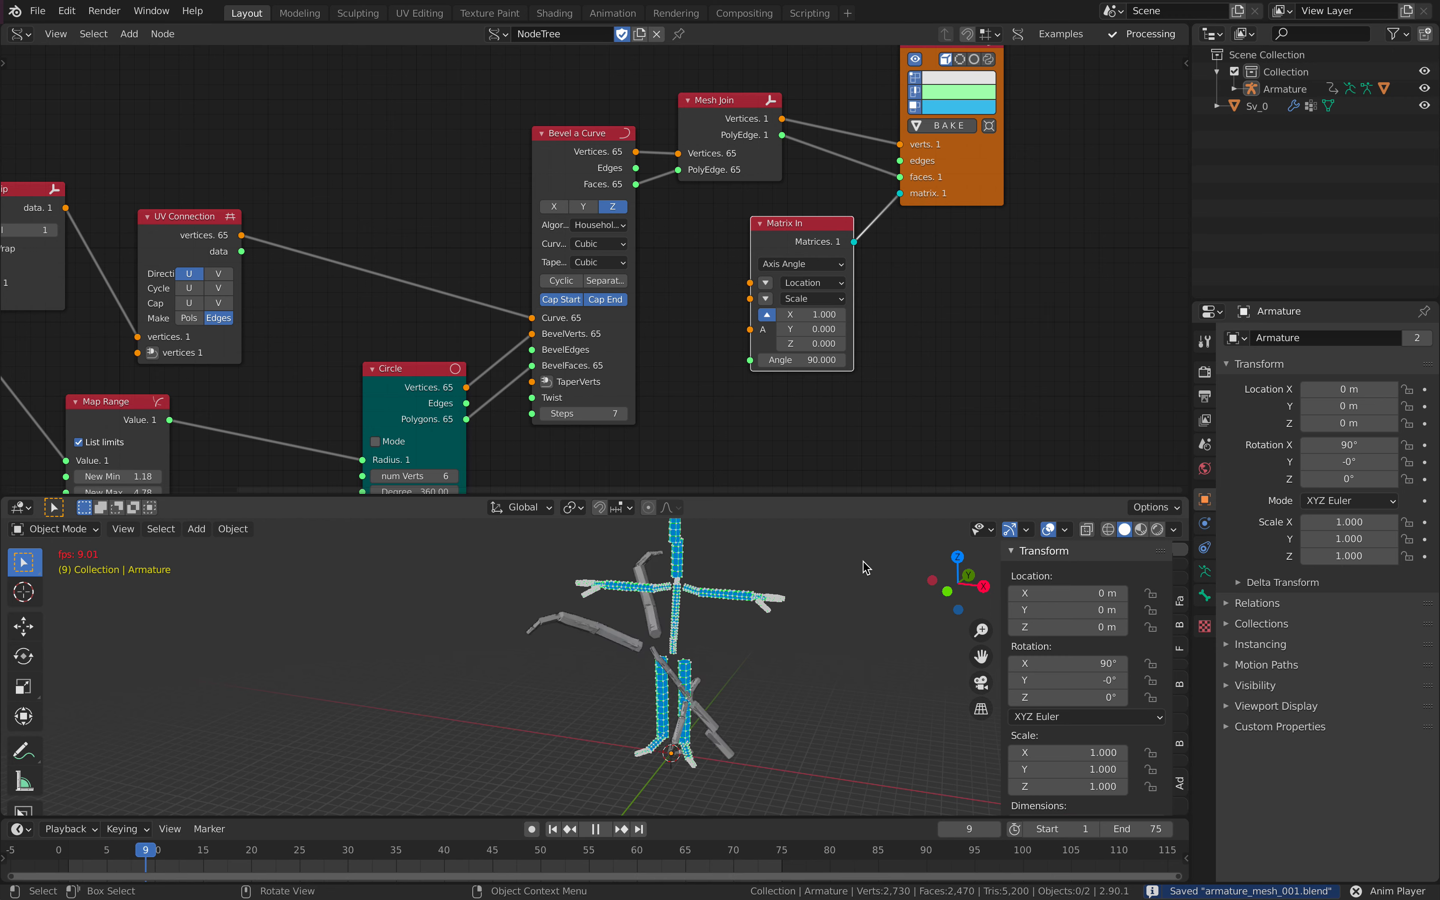
key("space")
Step: Open the node editor's sidebar and look through its categories for the Sverchok tree properties
middle_click_drag(1013, 324, 946, 357)
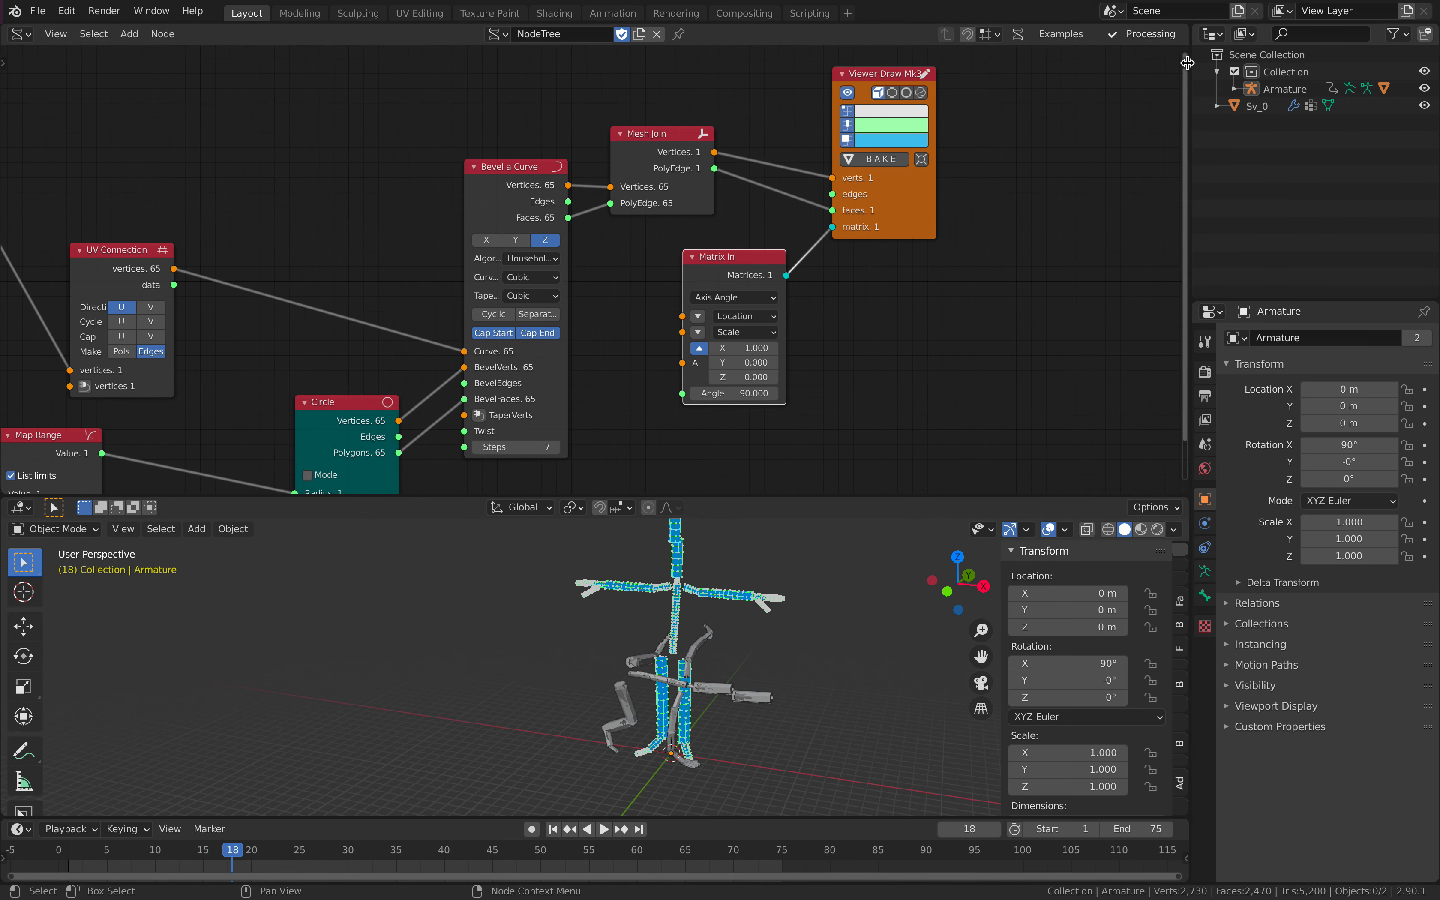
key("n")
left_click(1178, 236)
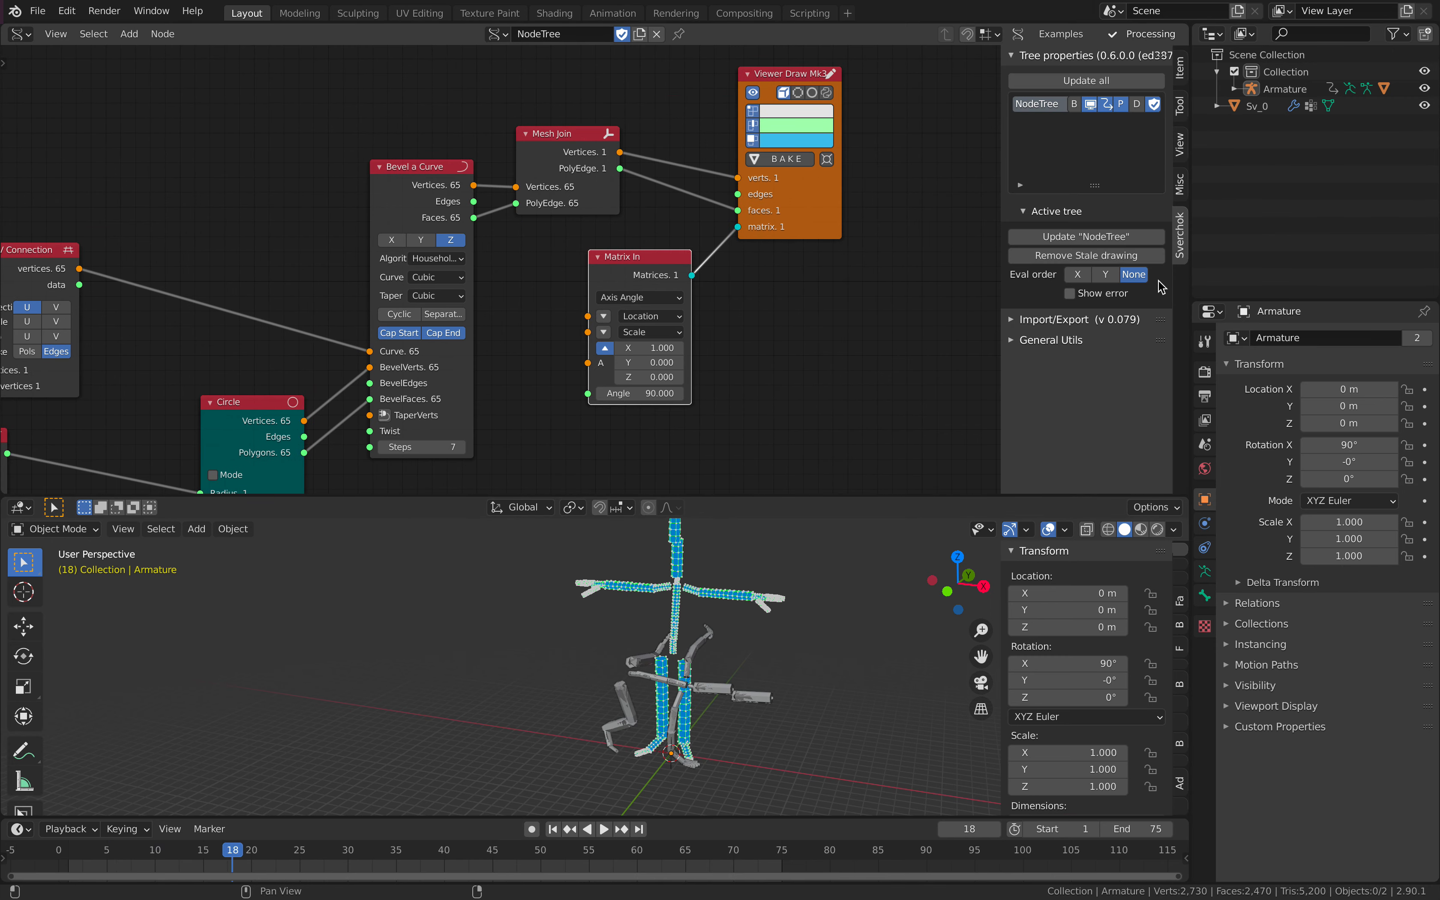
left_click(1094, 341)
left_click(1179, 145)
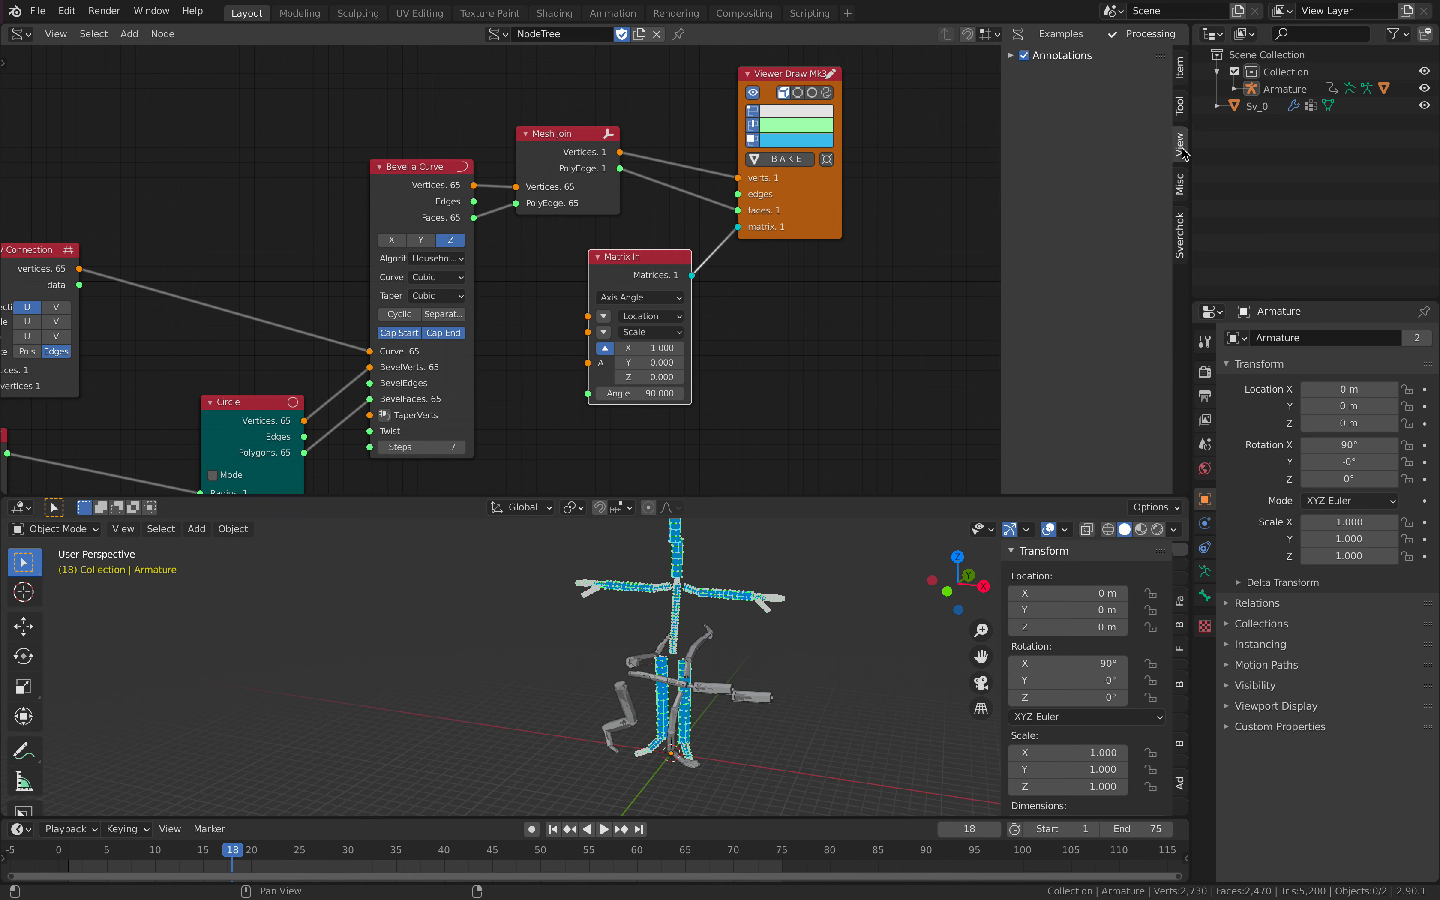
left_click(1181, 102)
left_click(1181, 76)
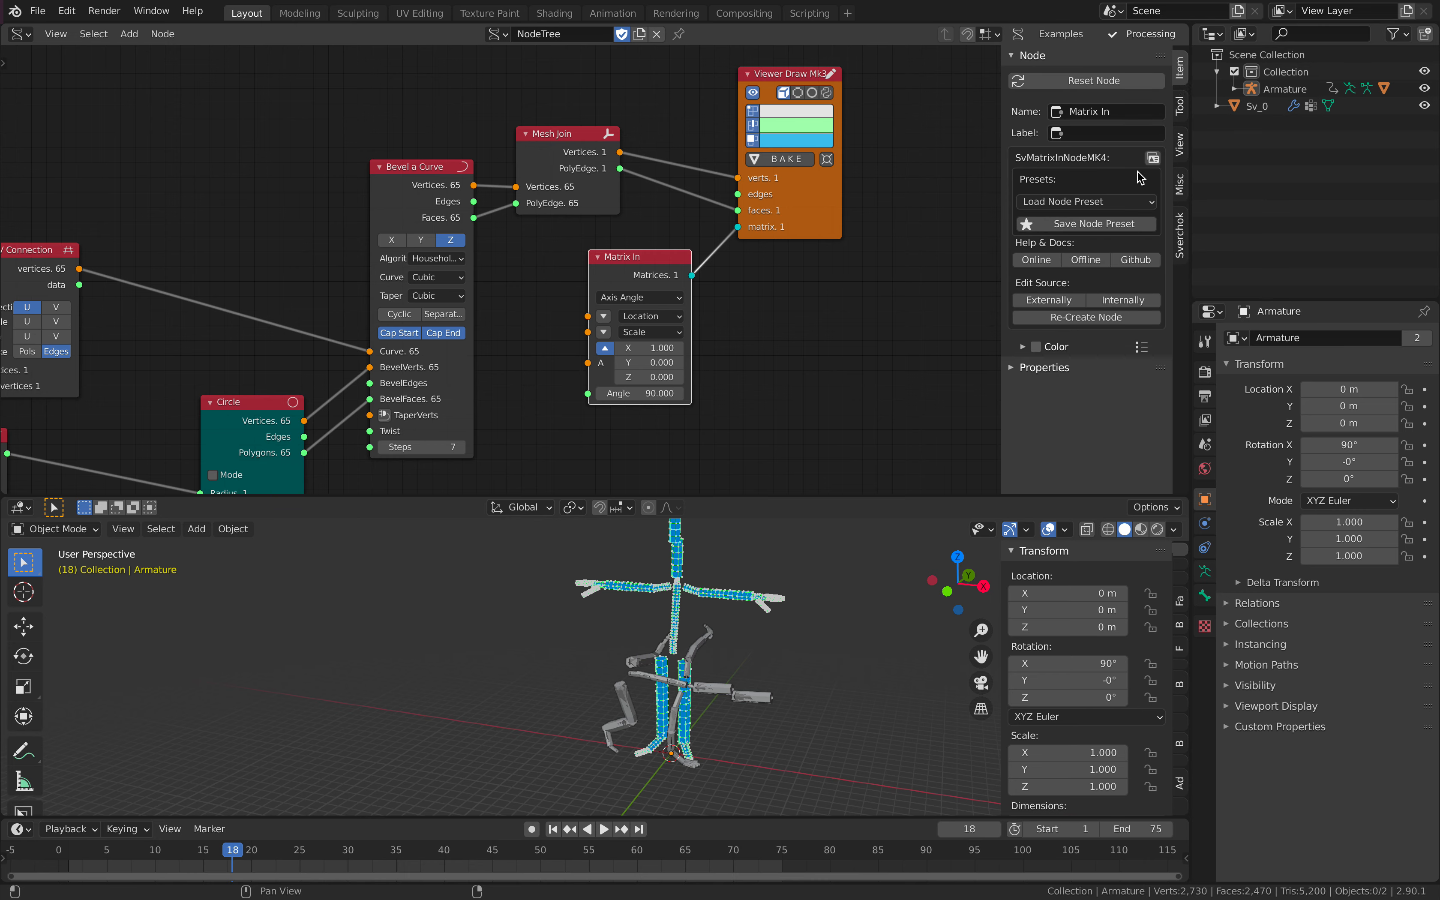
left_click(1094, 369)
scroll(1125, 381, "down", 6)
left_click(1181, 234)
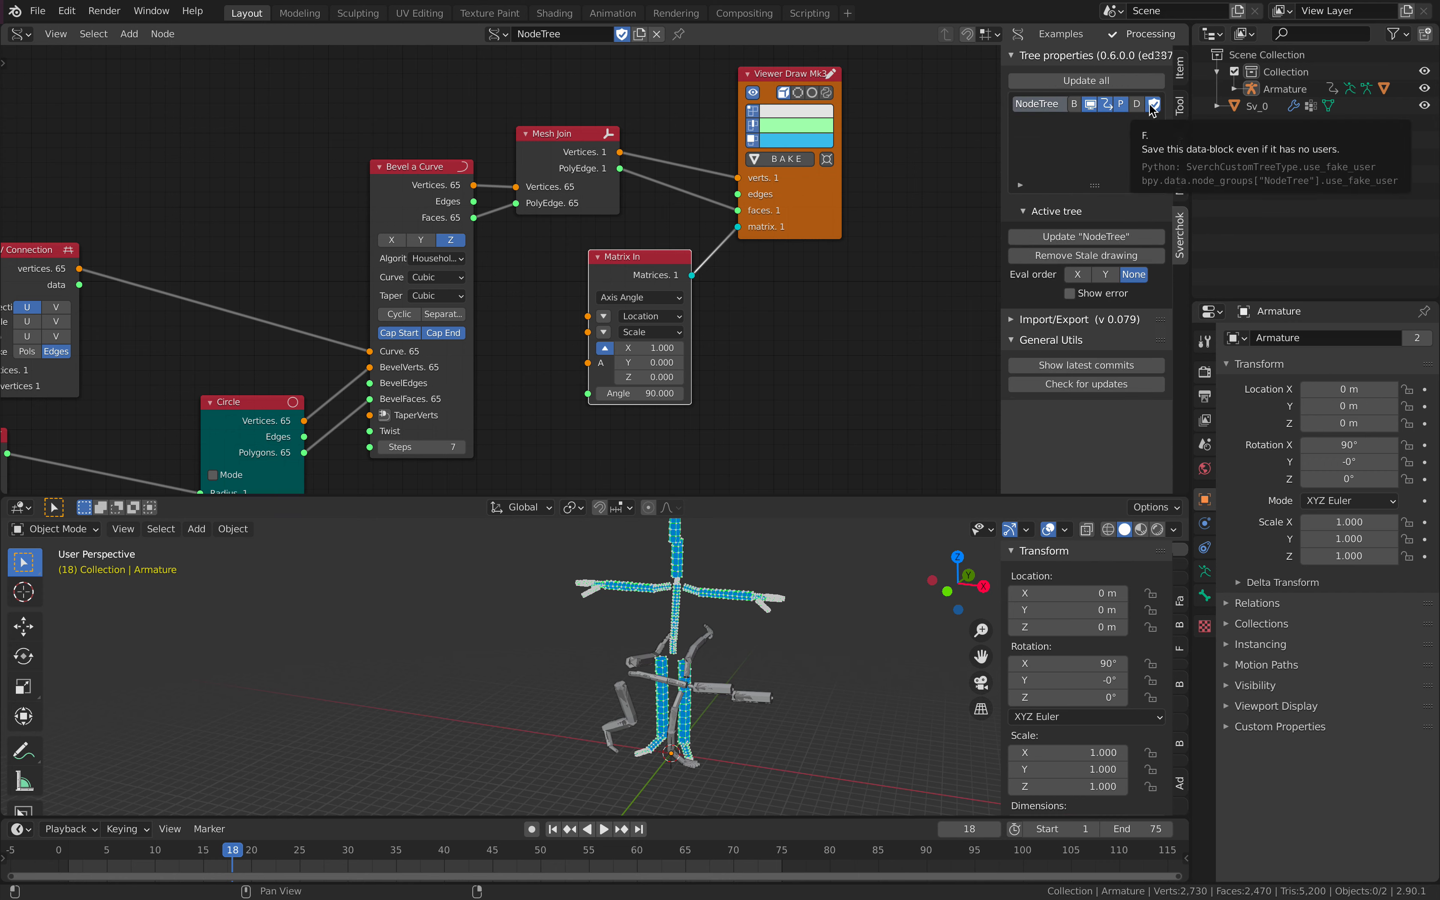
Step: Turn off animation updates, processing and viewport drawing for NodeTree in the Sverchok tree properties
left_click(1126, 107)
key("space")
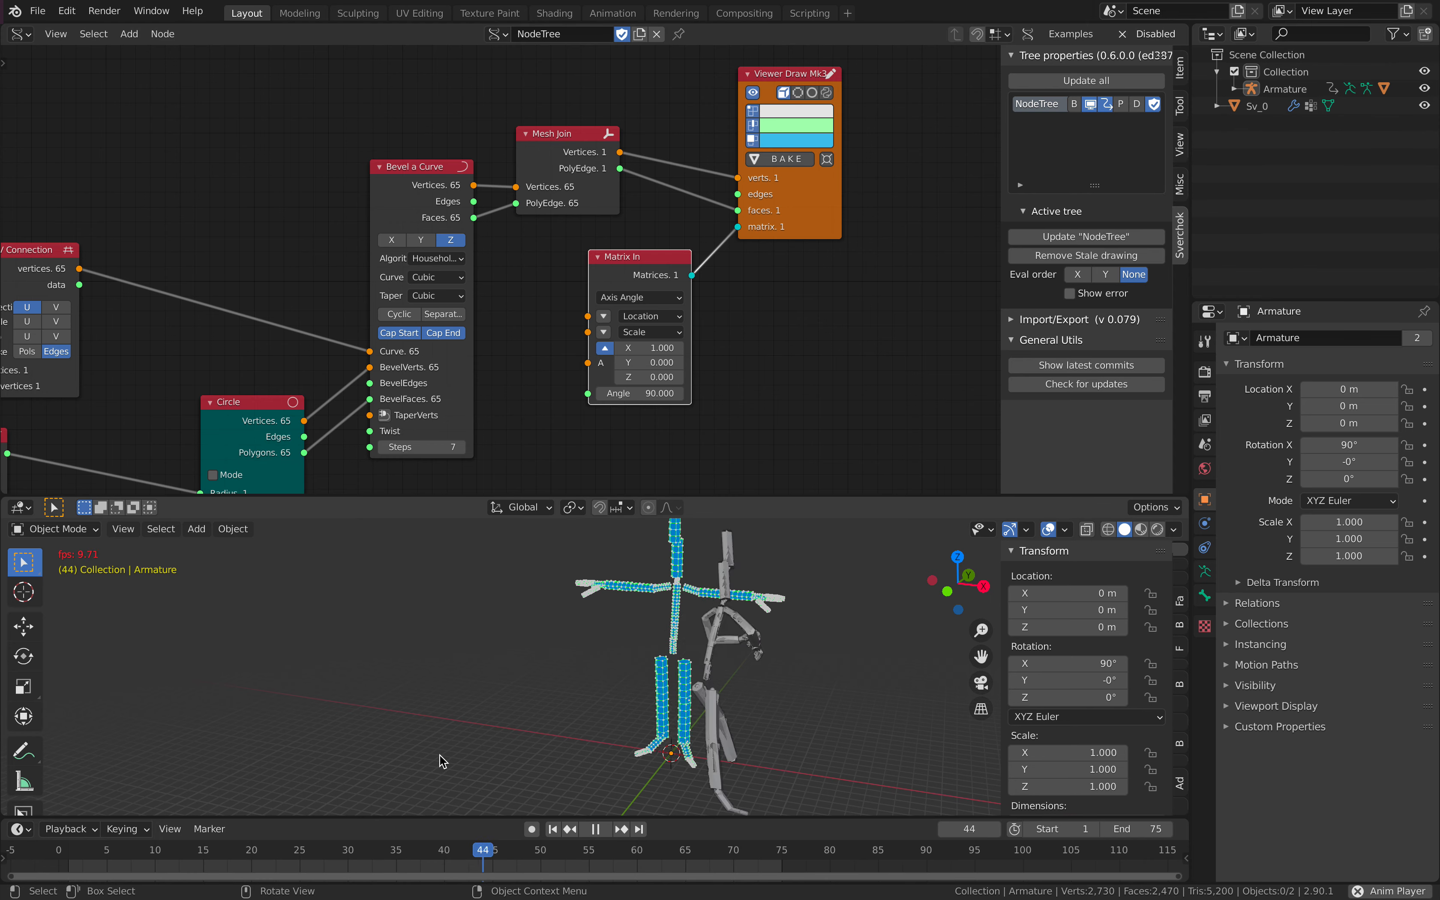
key("space")
left_click(1091, 106)
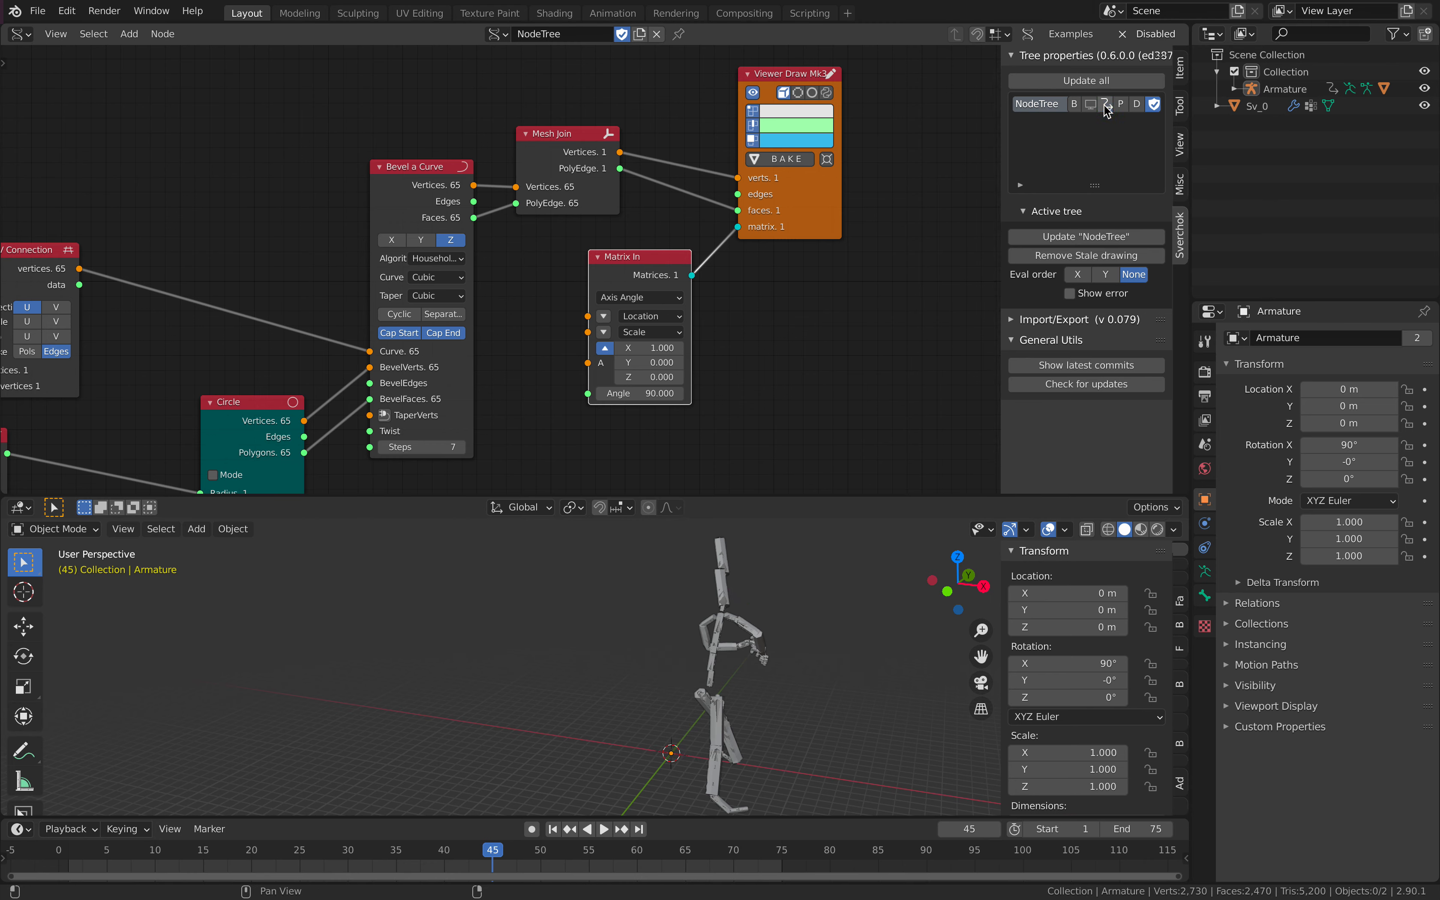
left_click(1091, 104)
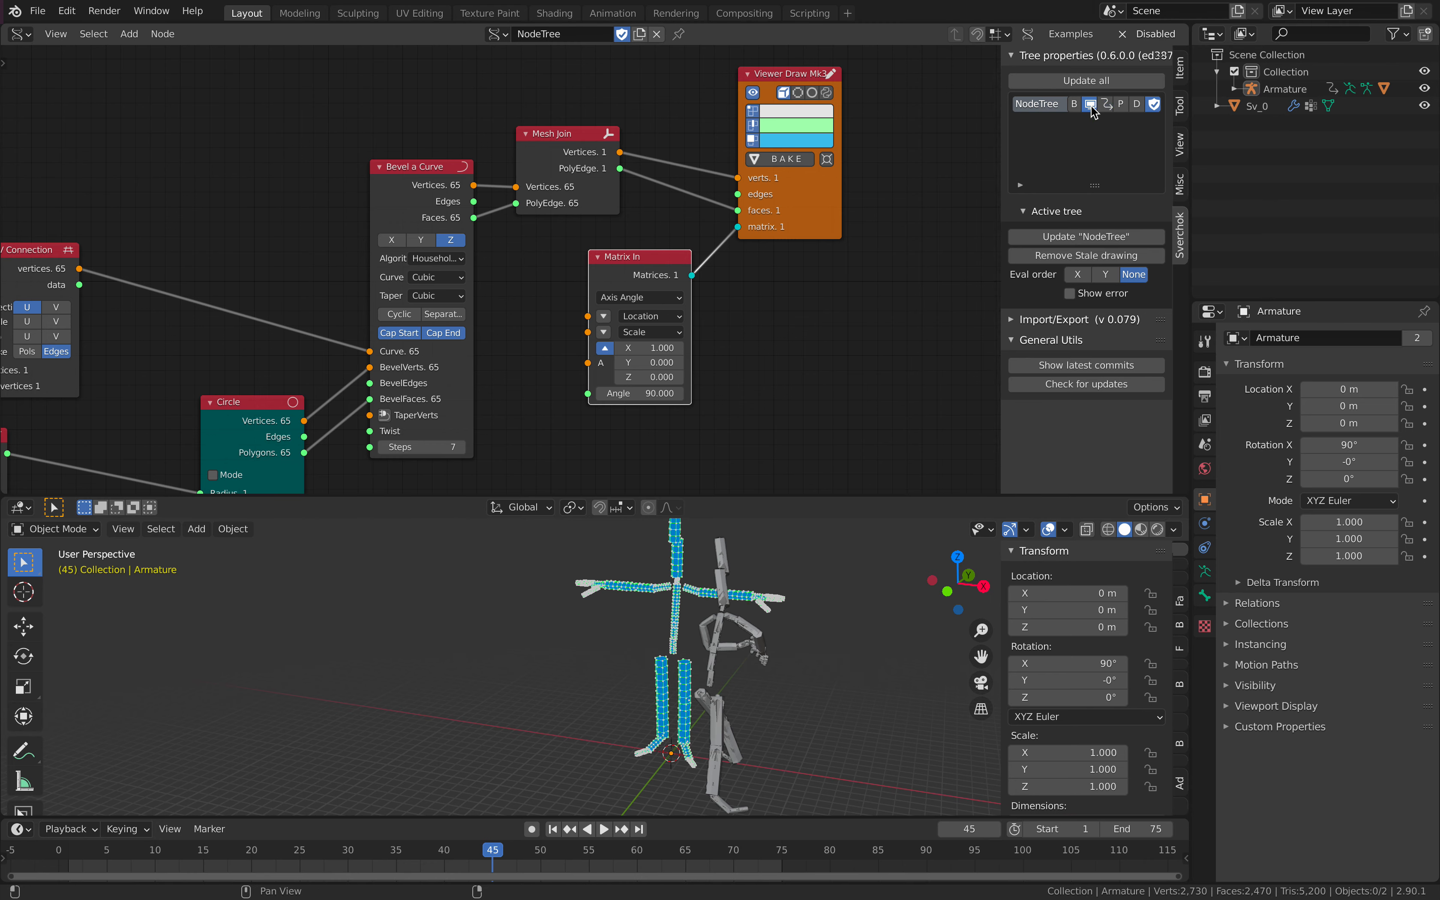
left_click(1091, 104)
Step: Play the animation and enlarge the 3D viewport to give the rigged figure more room
key("space")
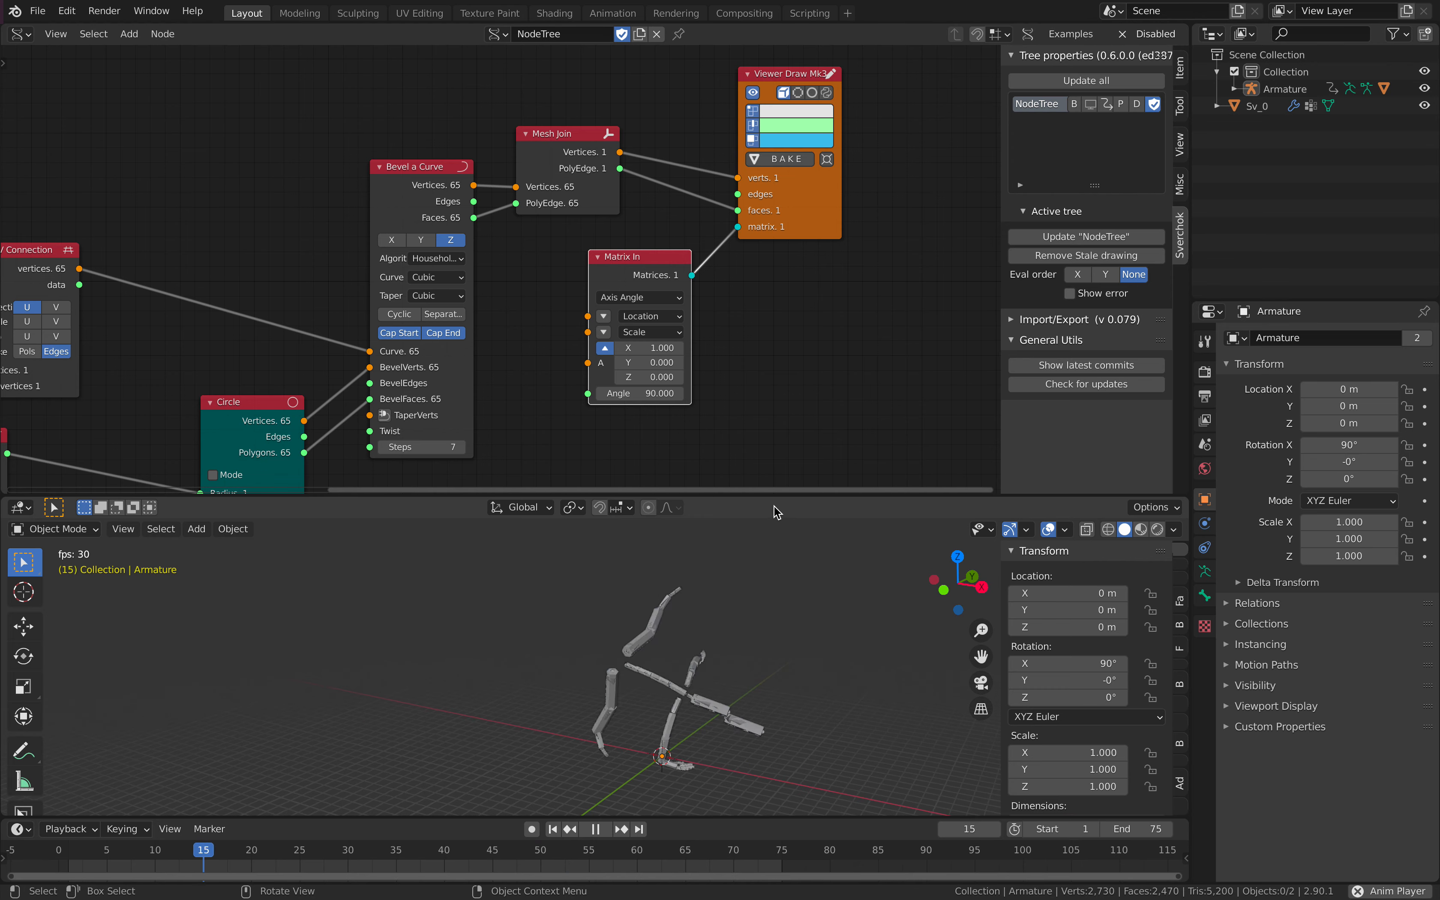
left_click_drag(821, 498, 809, 314)
middle_click_drag(800, 485, 763, 487)
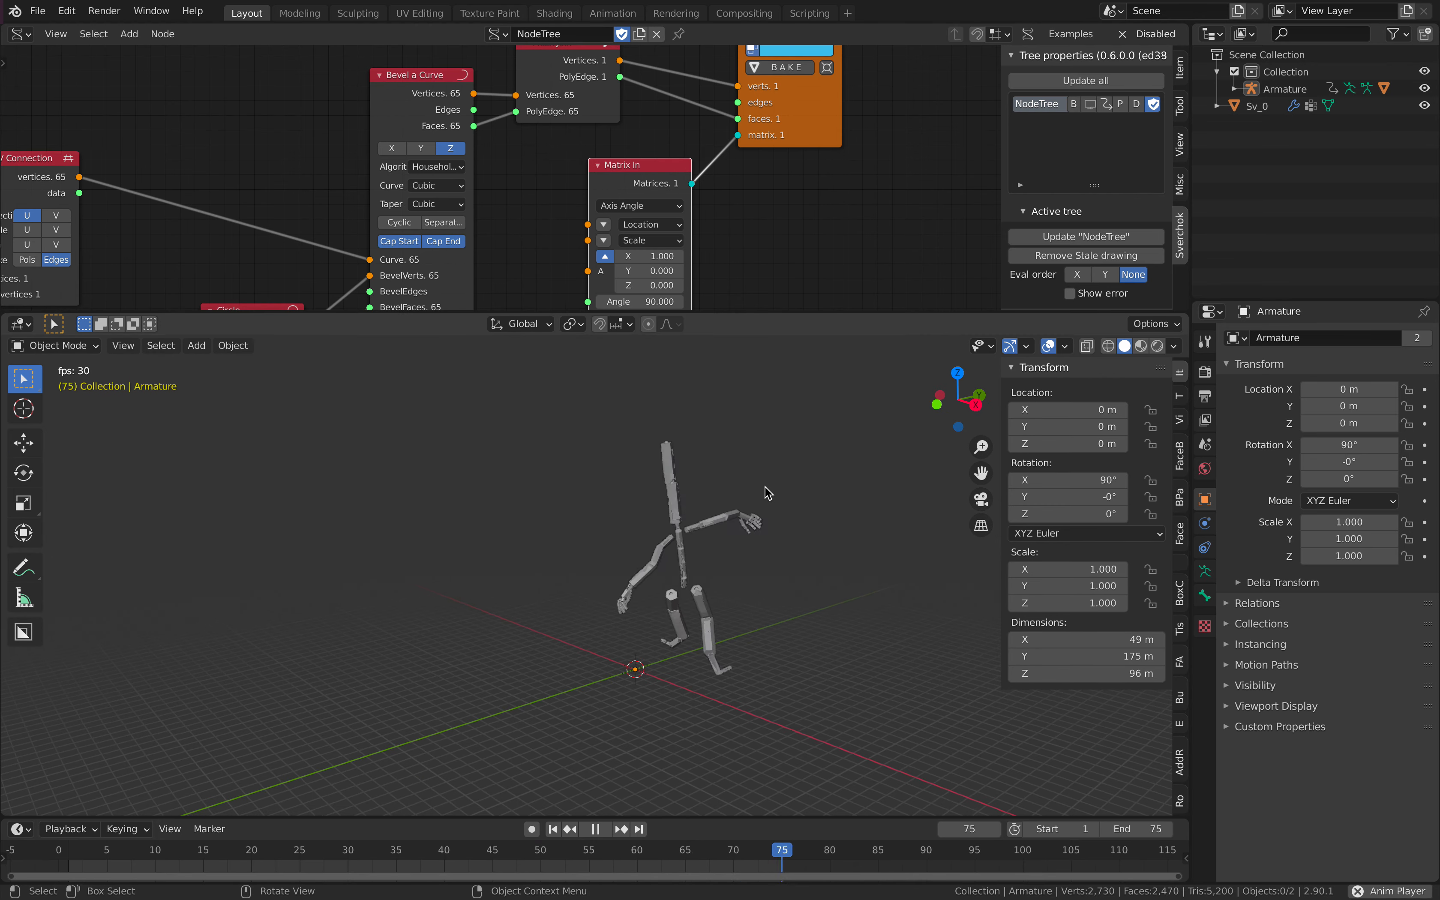
scroll(749, 533, "up", 2)
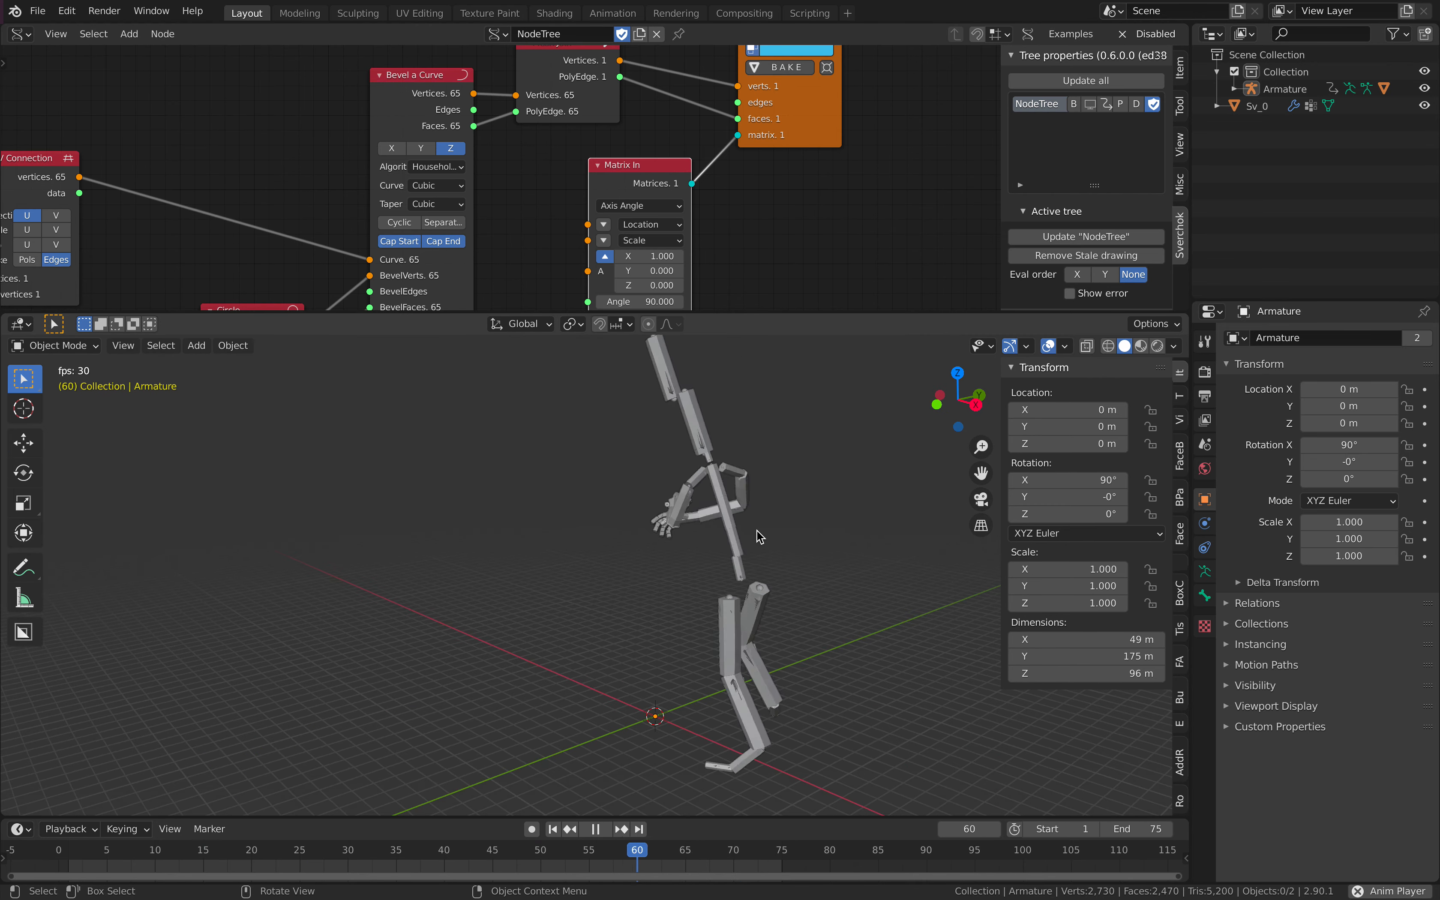
Step: Replay the animation and view it from the side to inspect the mesh deformation, and save the file
key("space")
key("space")
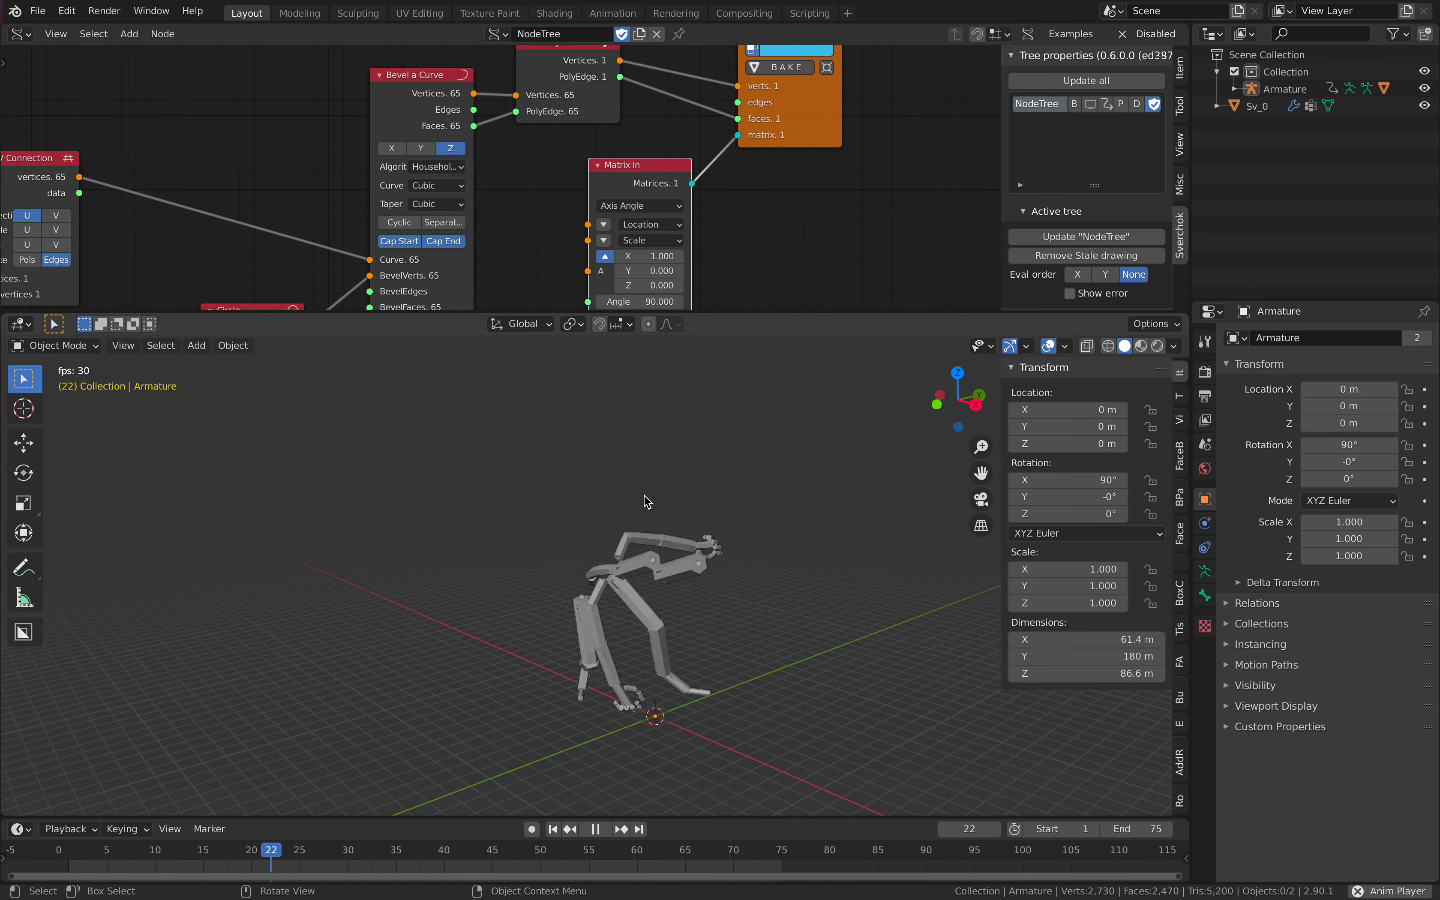
key("space")
key("space")
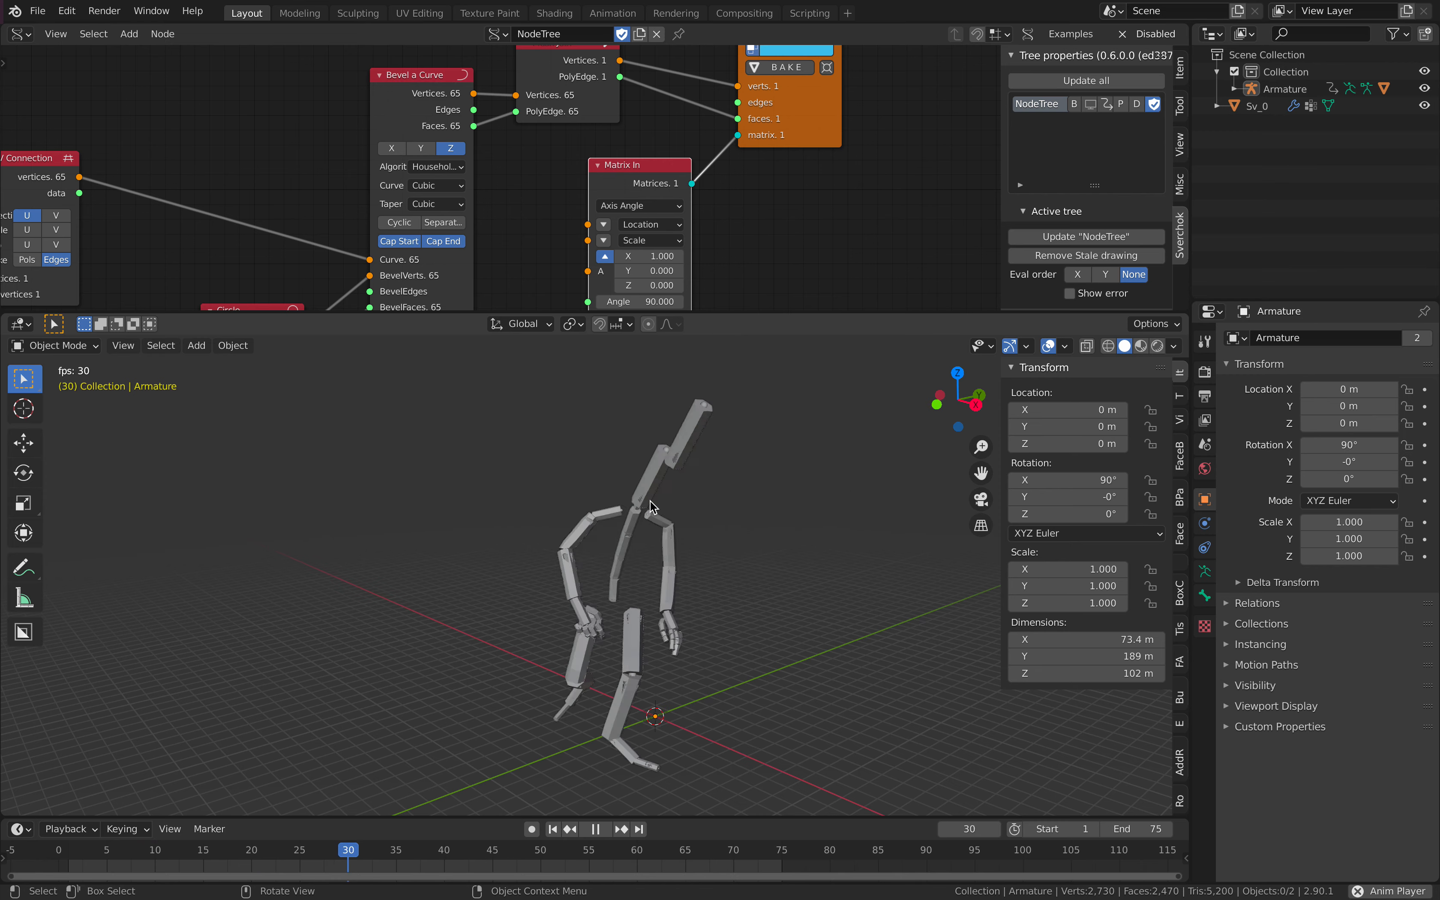
key("space")
middle_click_drag(652, 525, 729, 499)
key("ctrl+s")
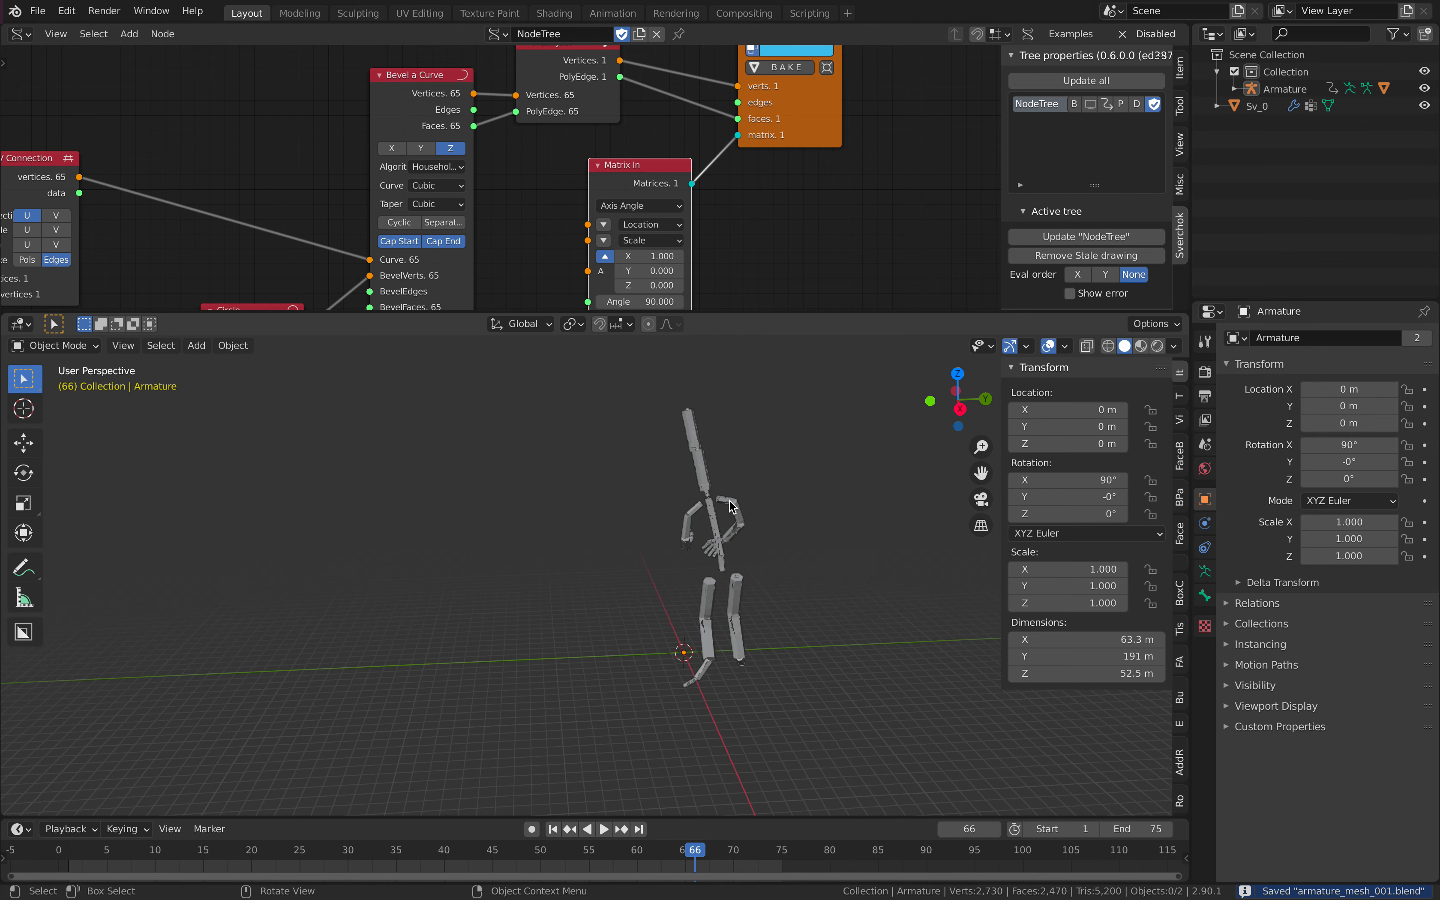
left_click(731, 505)
key("space")
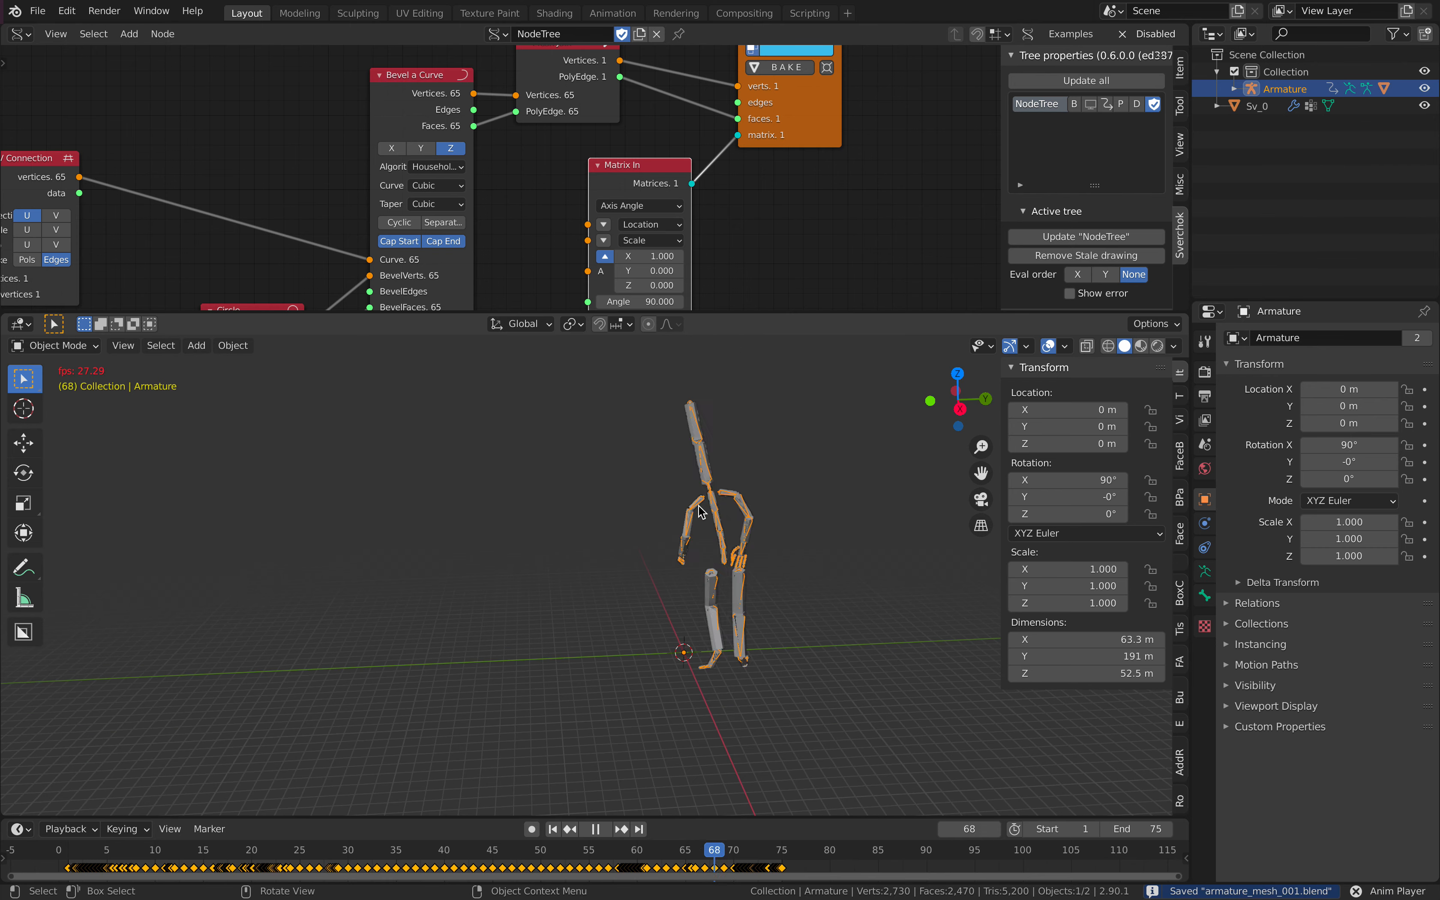
left_click(703, 499)
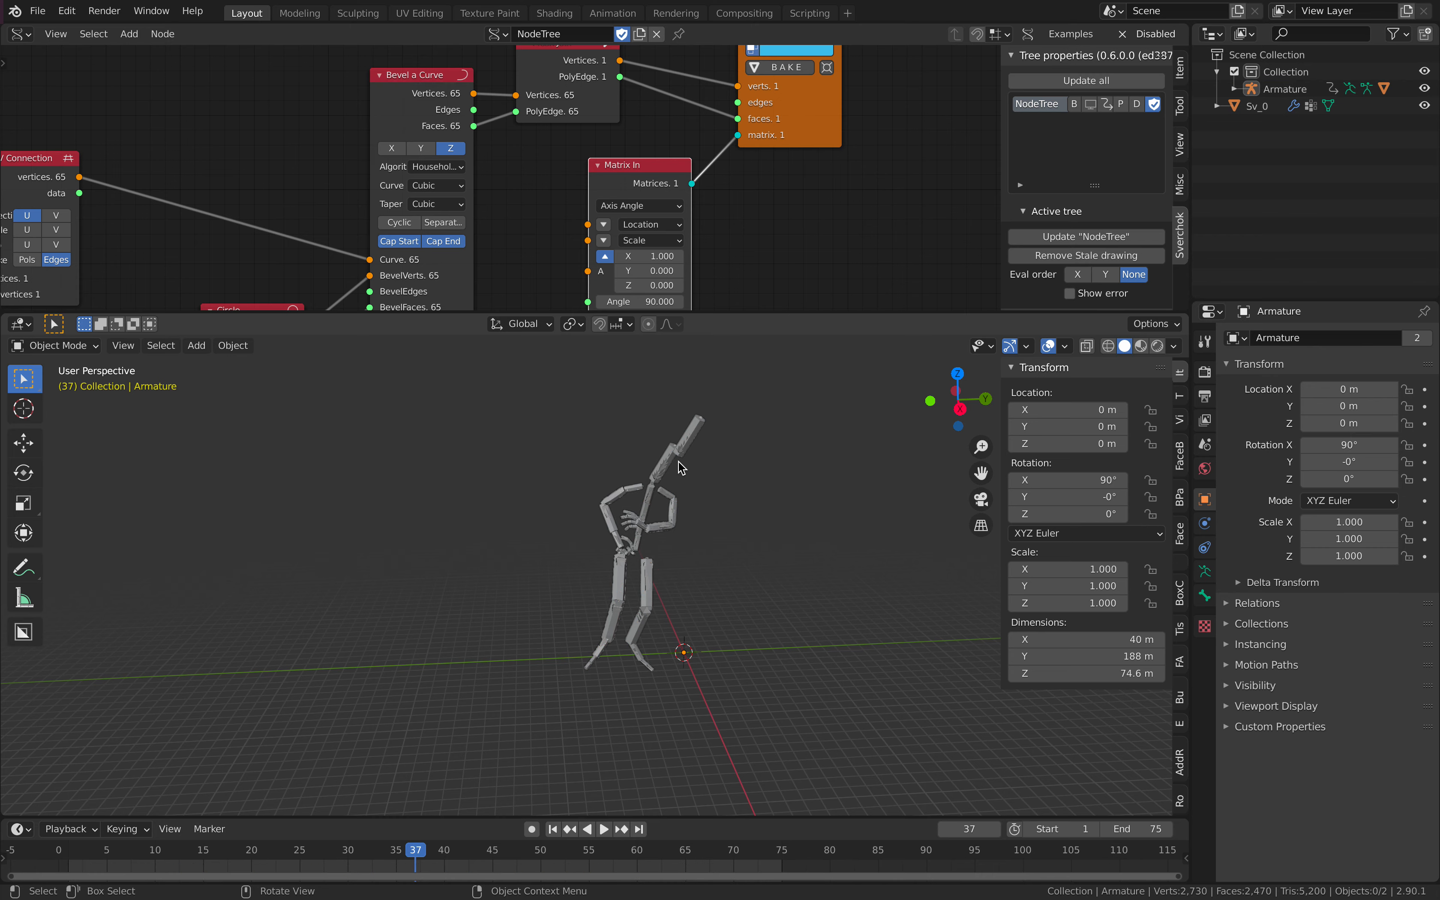
Step: Select the Sv_0 tube mesh and add a Displace modifier with a strength of 6.8
left_click(679, 457)
scroll(678, 457, "up", 1)
middle_click_drag(742, 488, 673, 500)
scroll(601, 539, "up", 3)
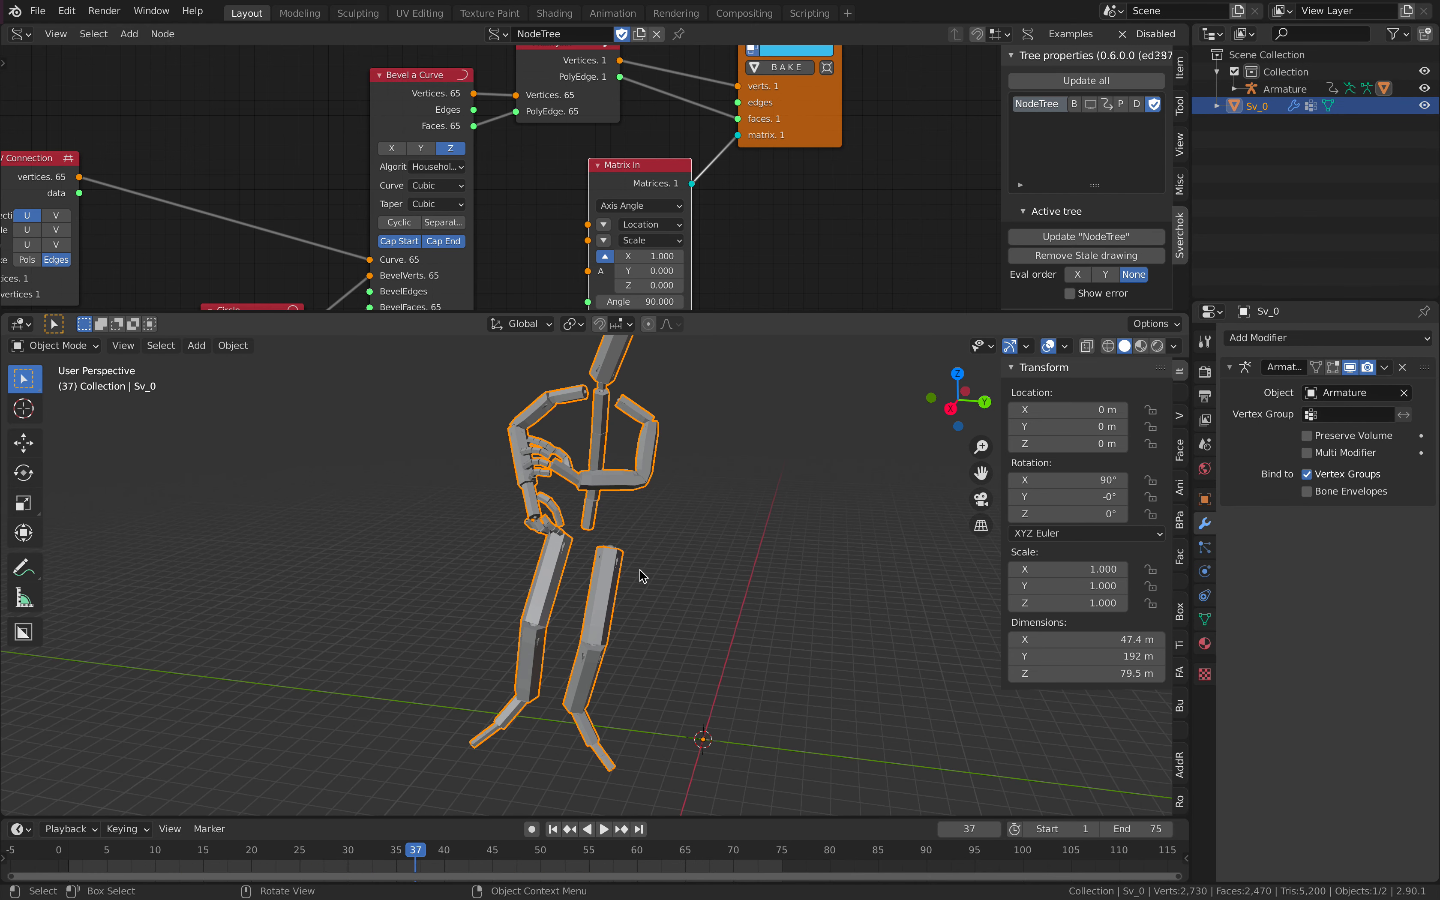
middle_click_drag(670, 597, 652, 599)
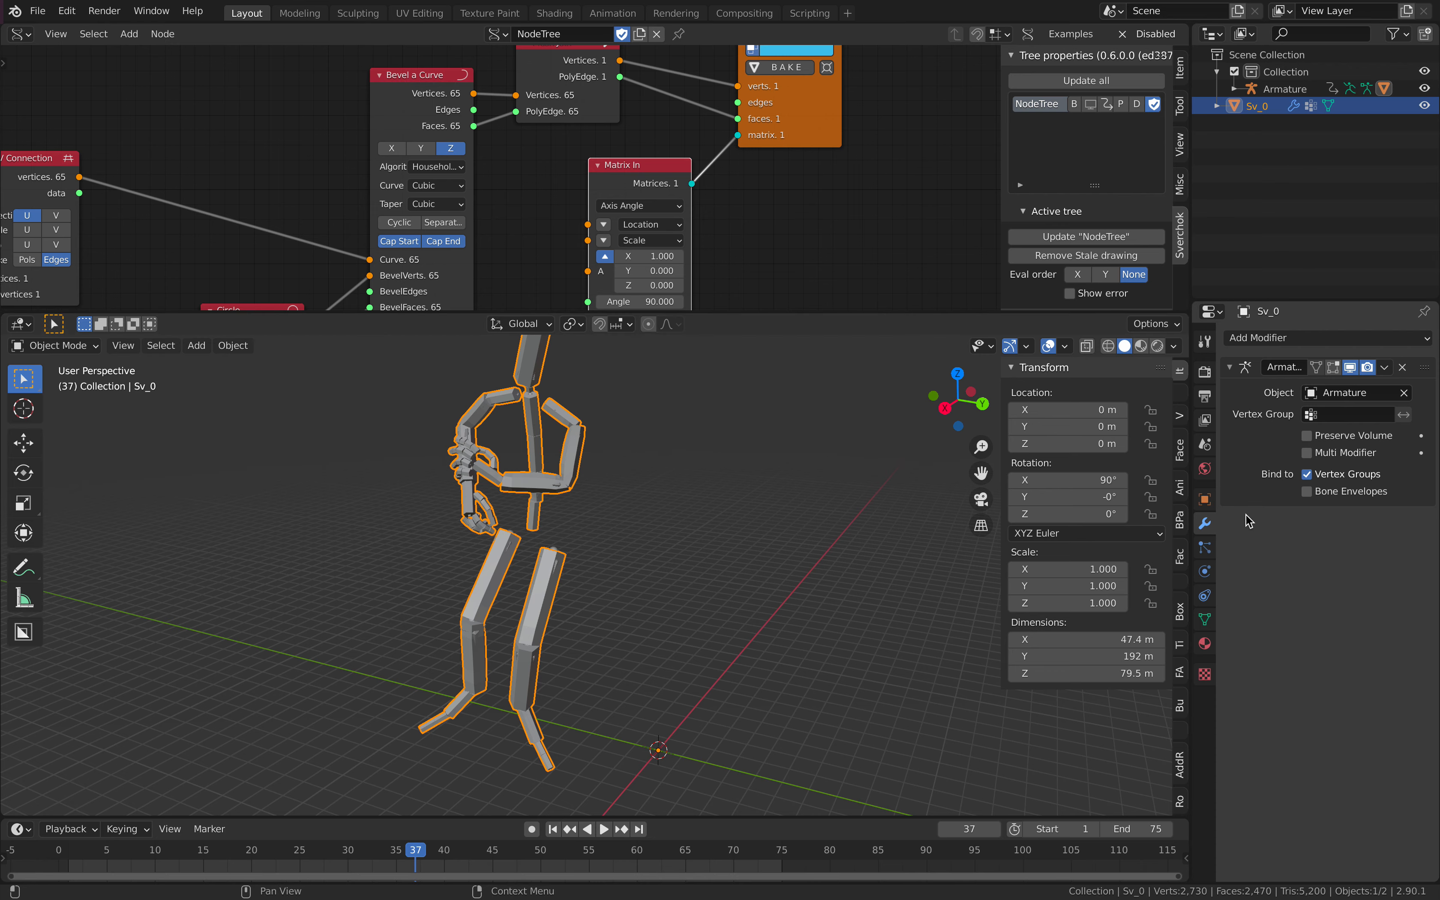
left_click(1280, 340)
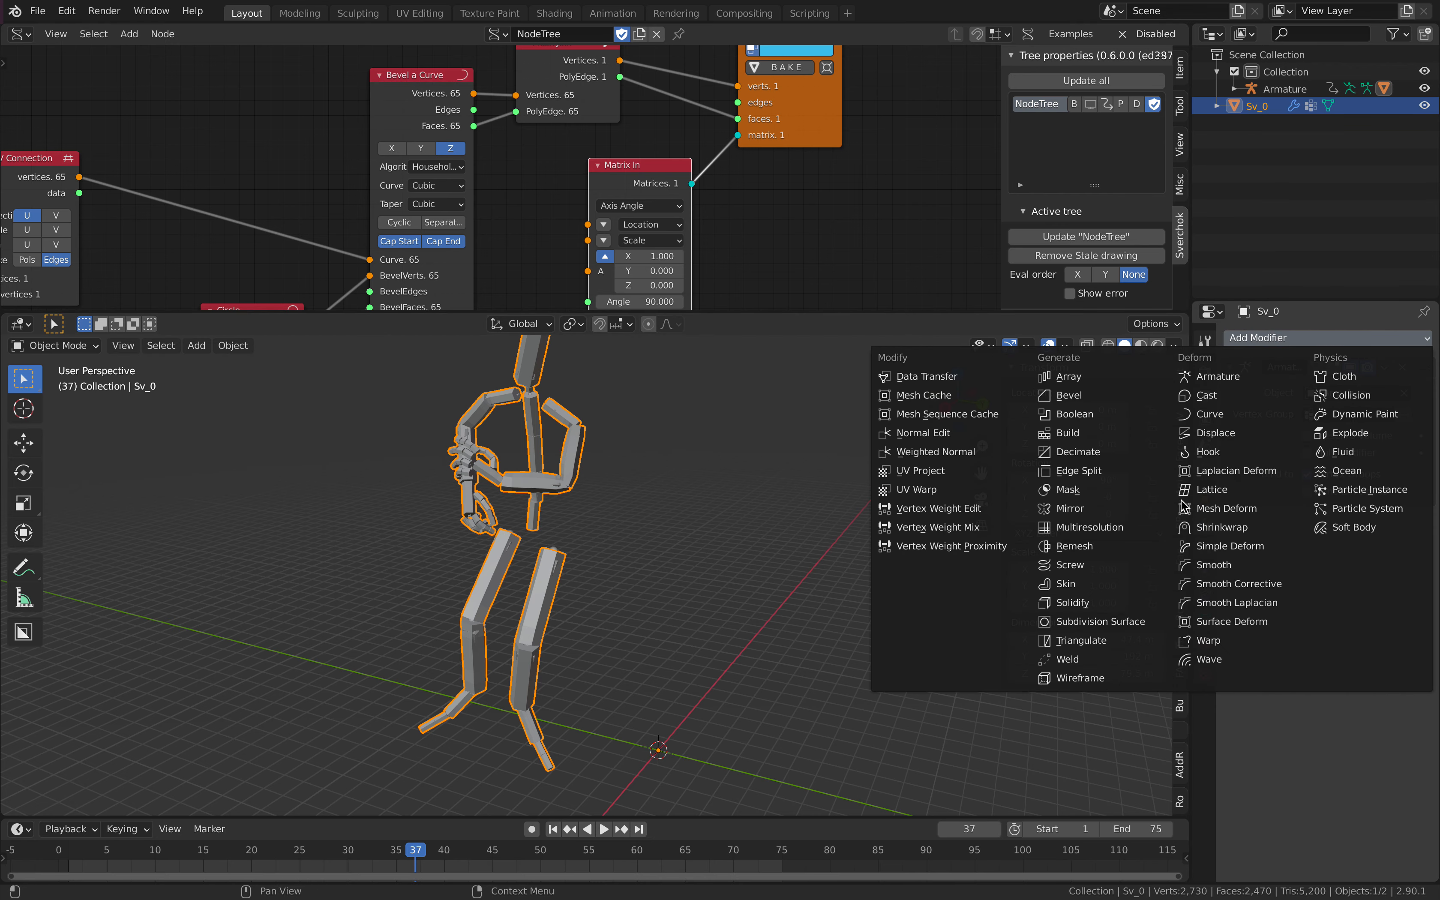
left_click(1225, 434)
left_click_drag(1357, 629, 1392, 629)
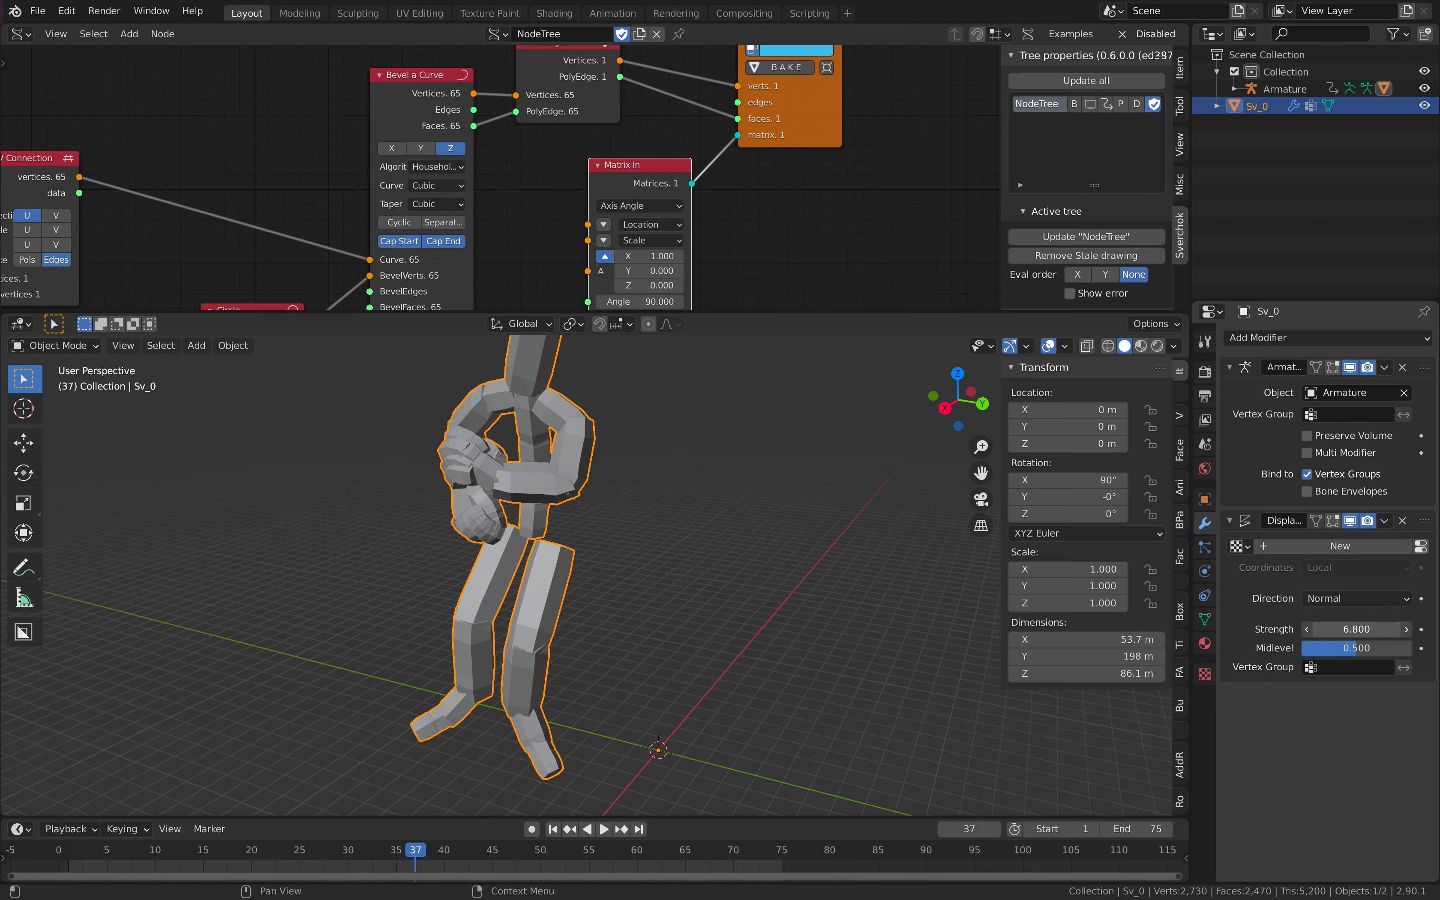
Step: Enlarge the 3D viewport to see the whole figure and set the Displace strength to 6.0
middle_click_drag(665, 562, 731, 548)
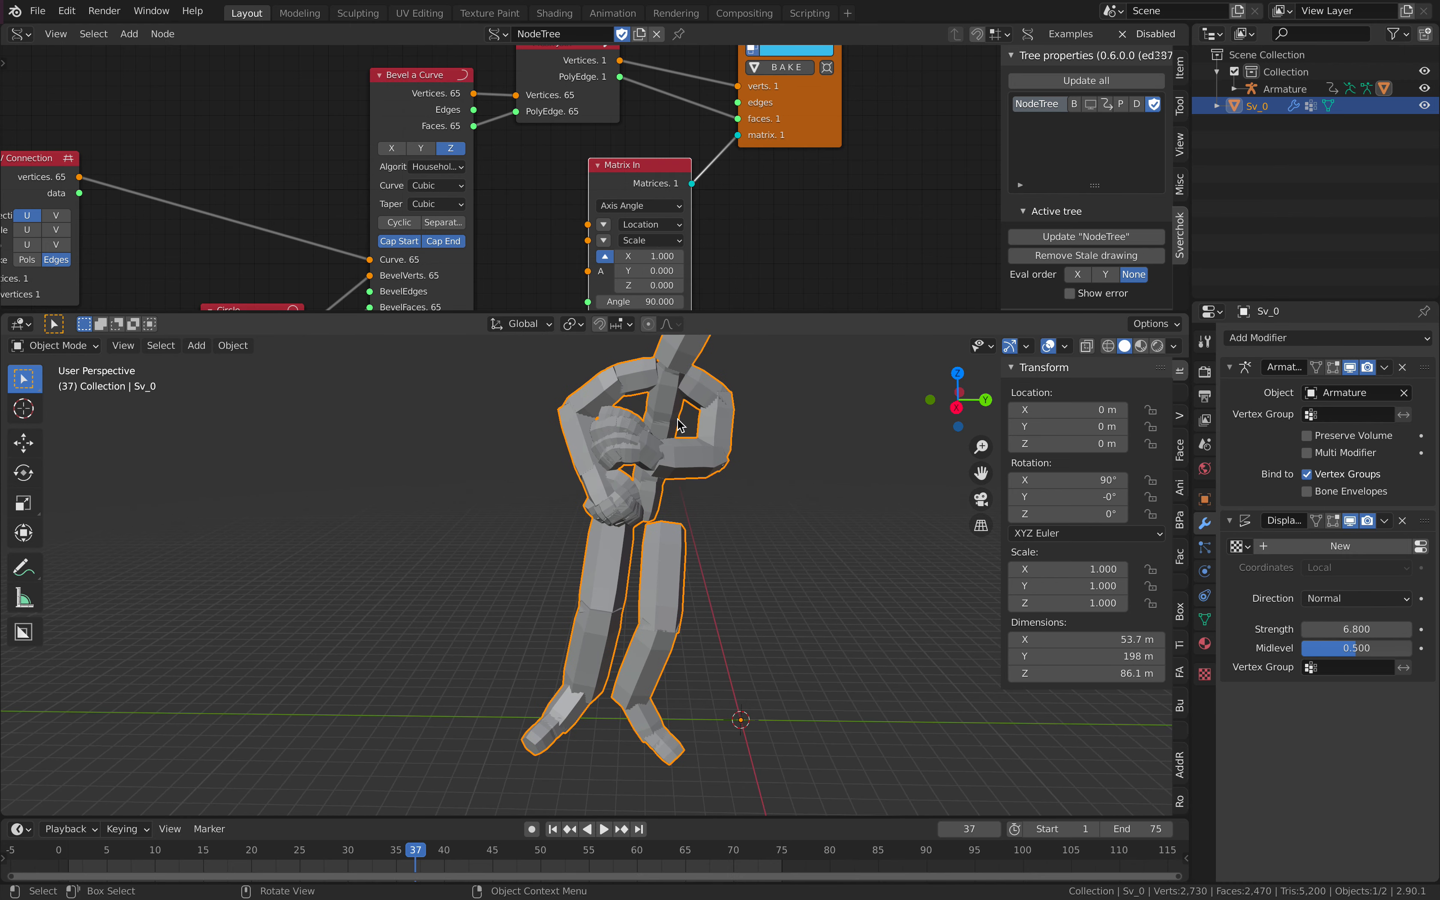
middle_click_drag(659, 486, 671, 345)
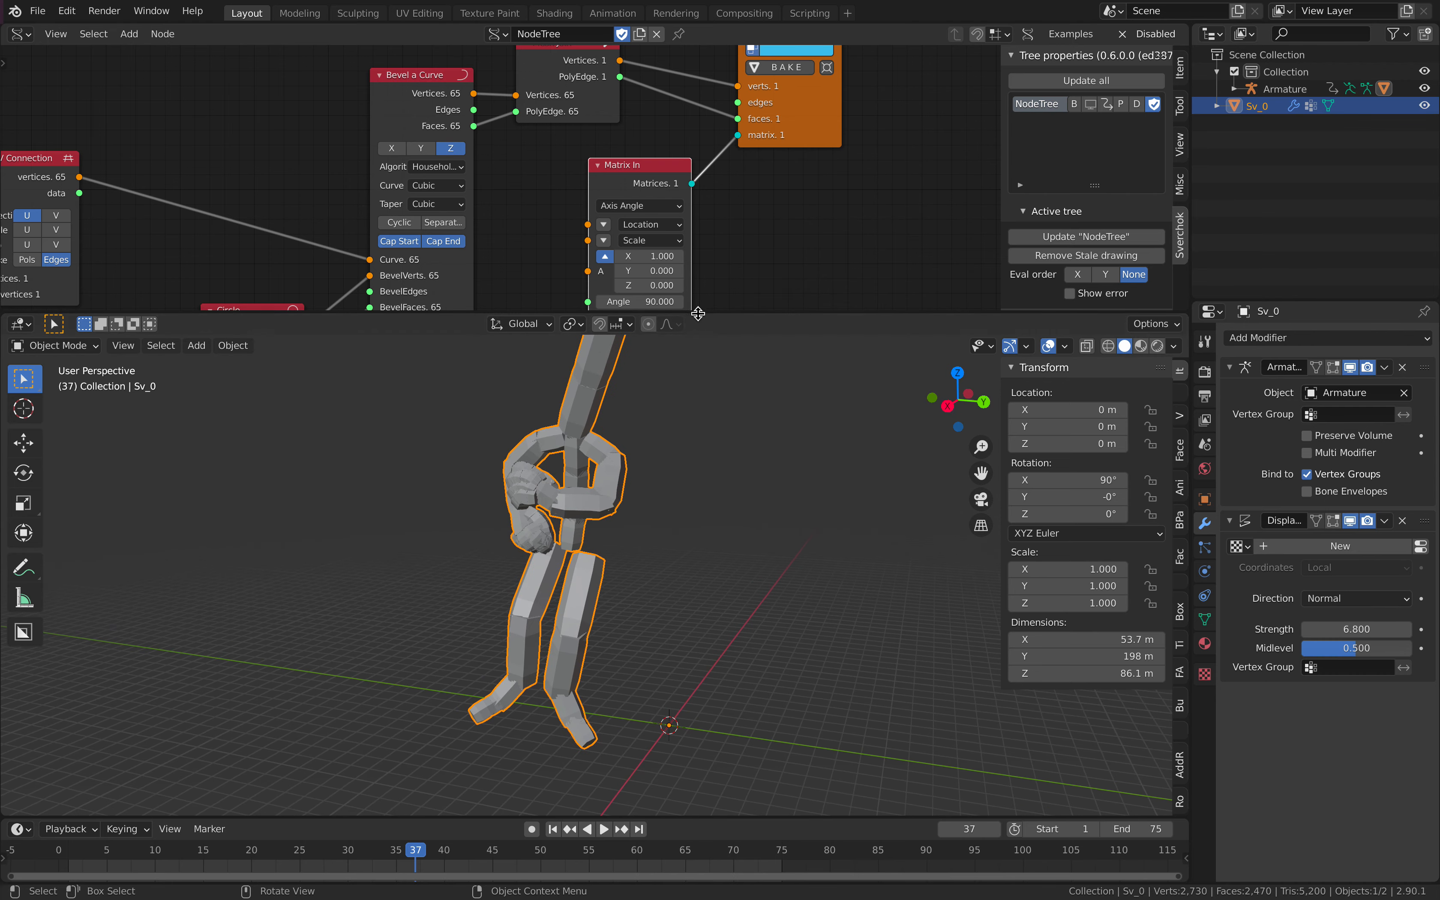
left_click_drag(699, 314, 699, 219)
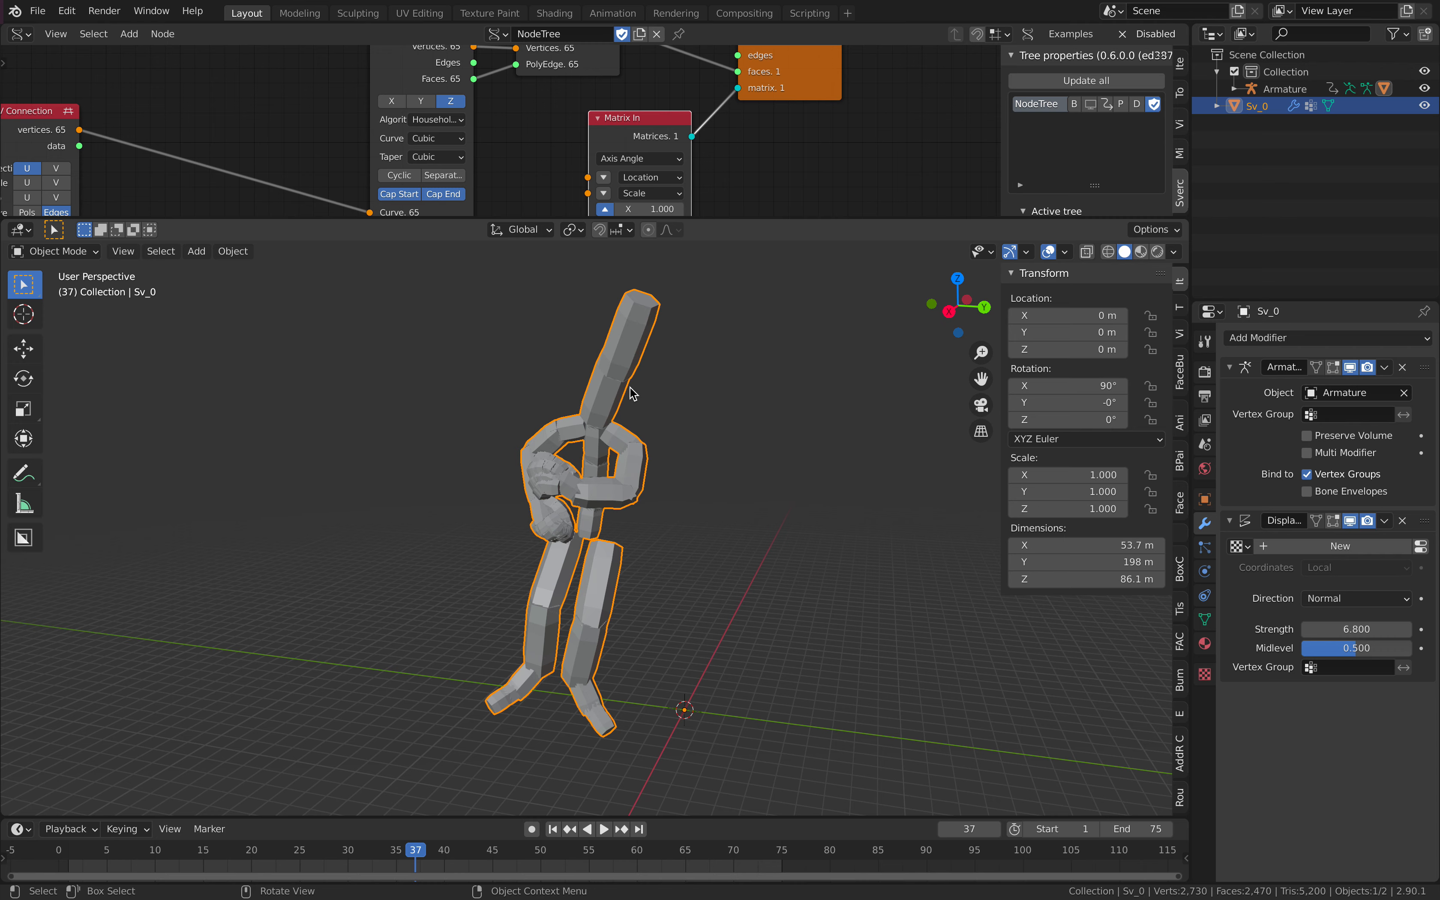
middle_click_drag(838, 457, 659, 514)
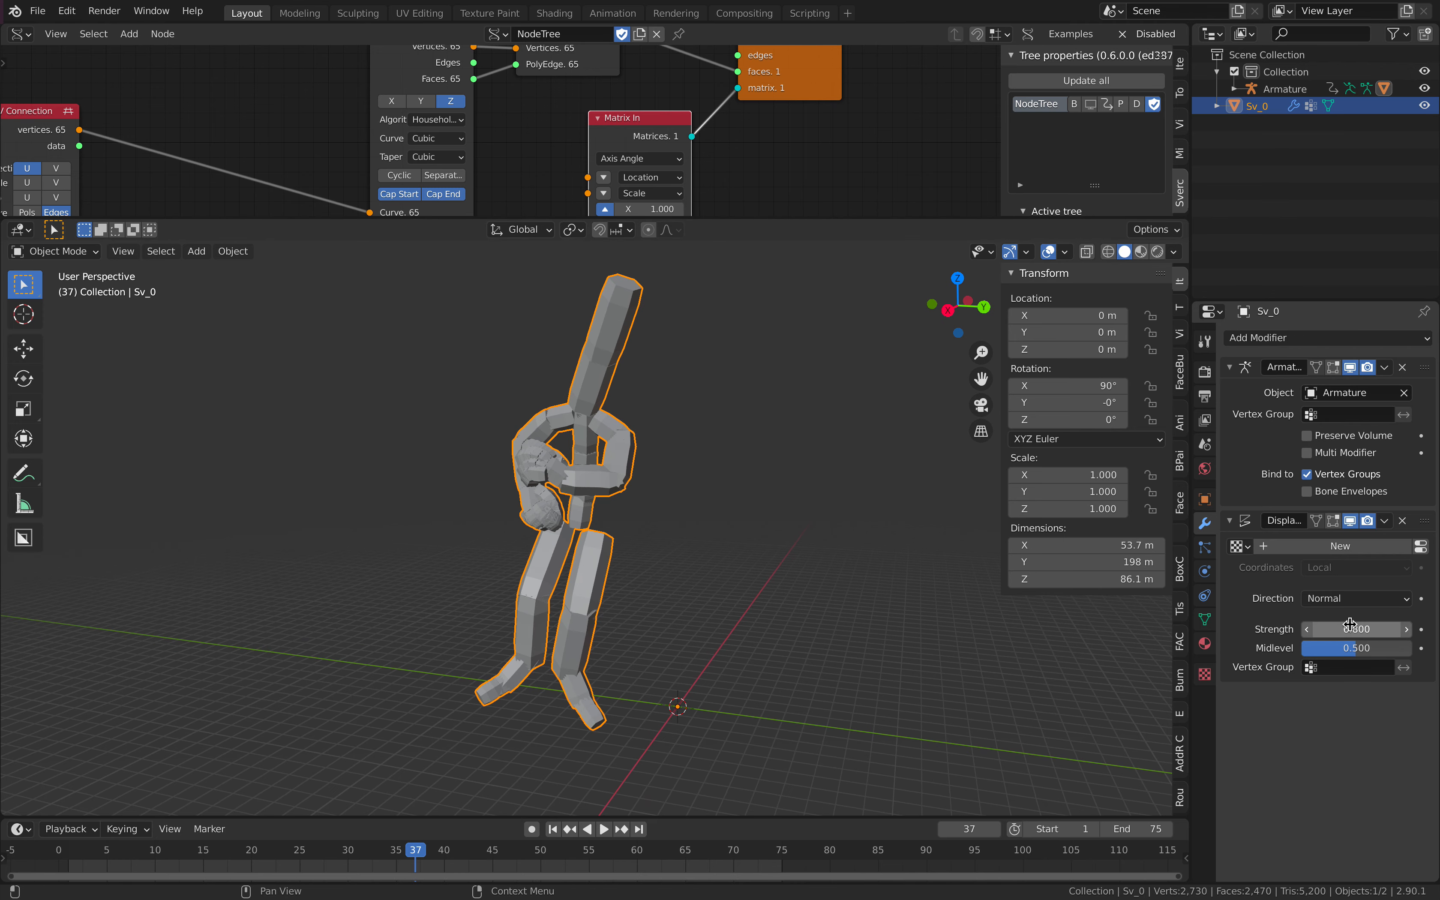
left_click_drag(1357, 630, 1347, 629)
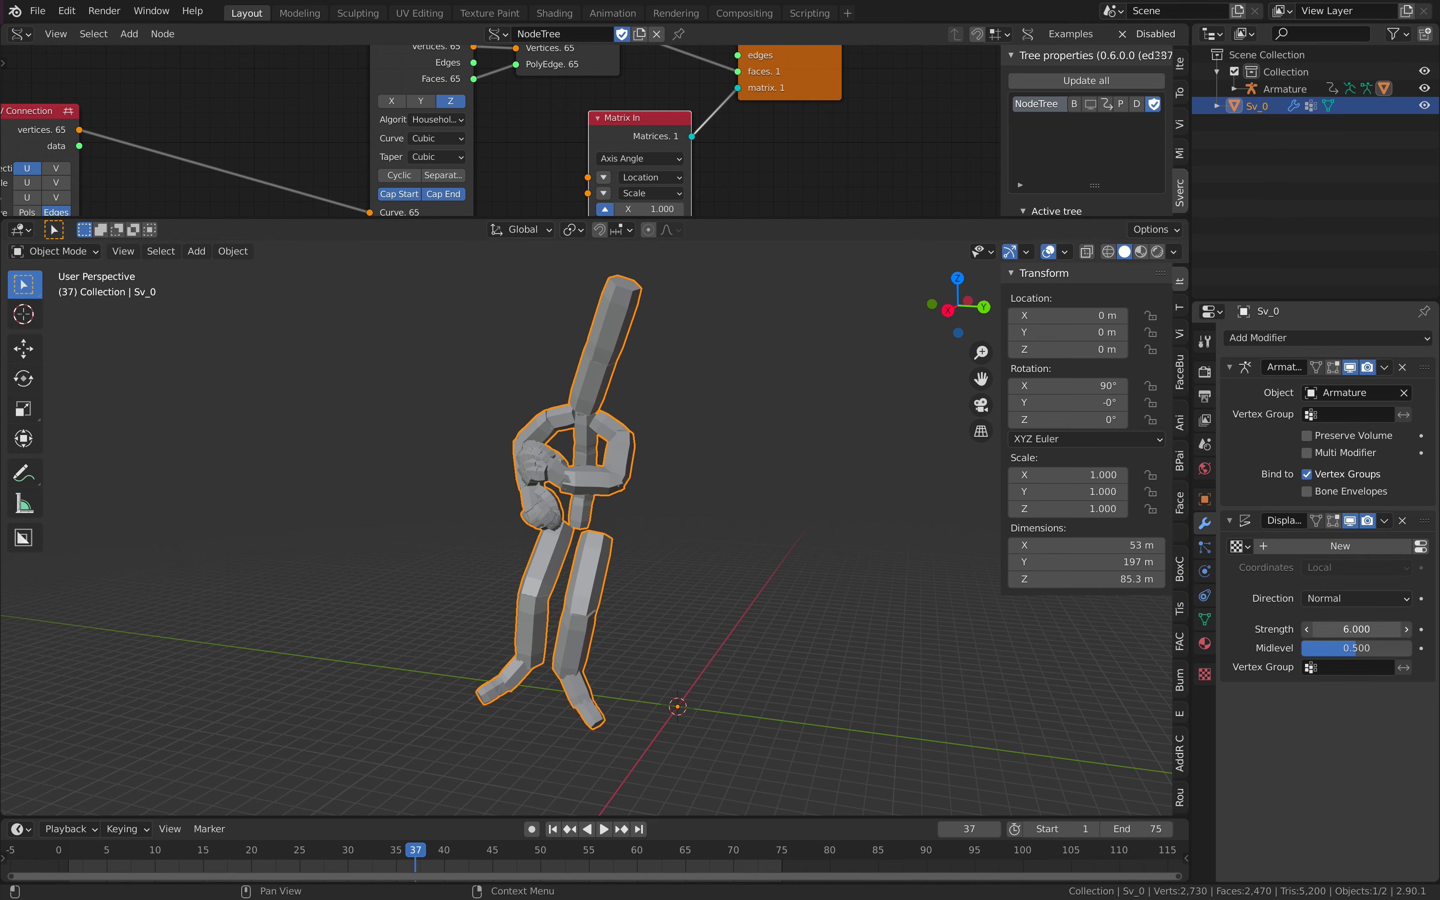
Step: Add a second Displace modifier to Sv_0, create a new texture for it and open the texture's settings
left_click(1299, 338)
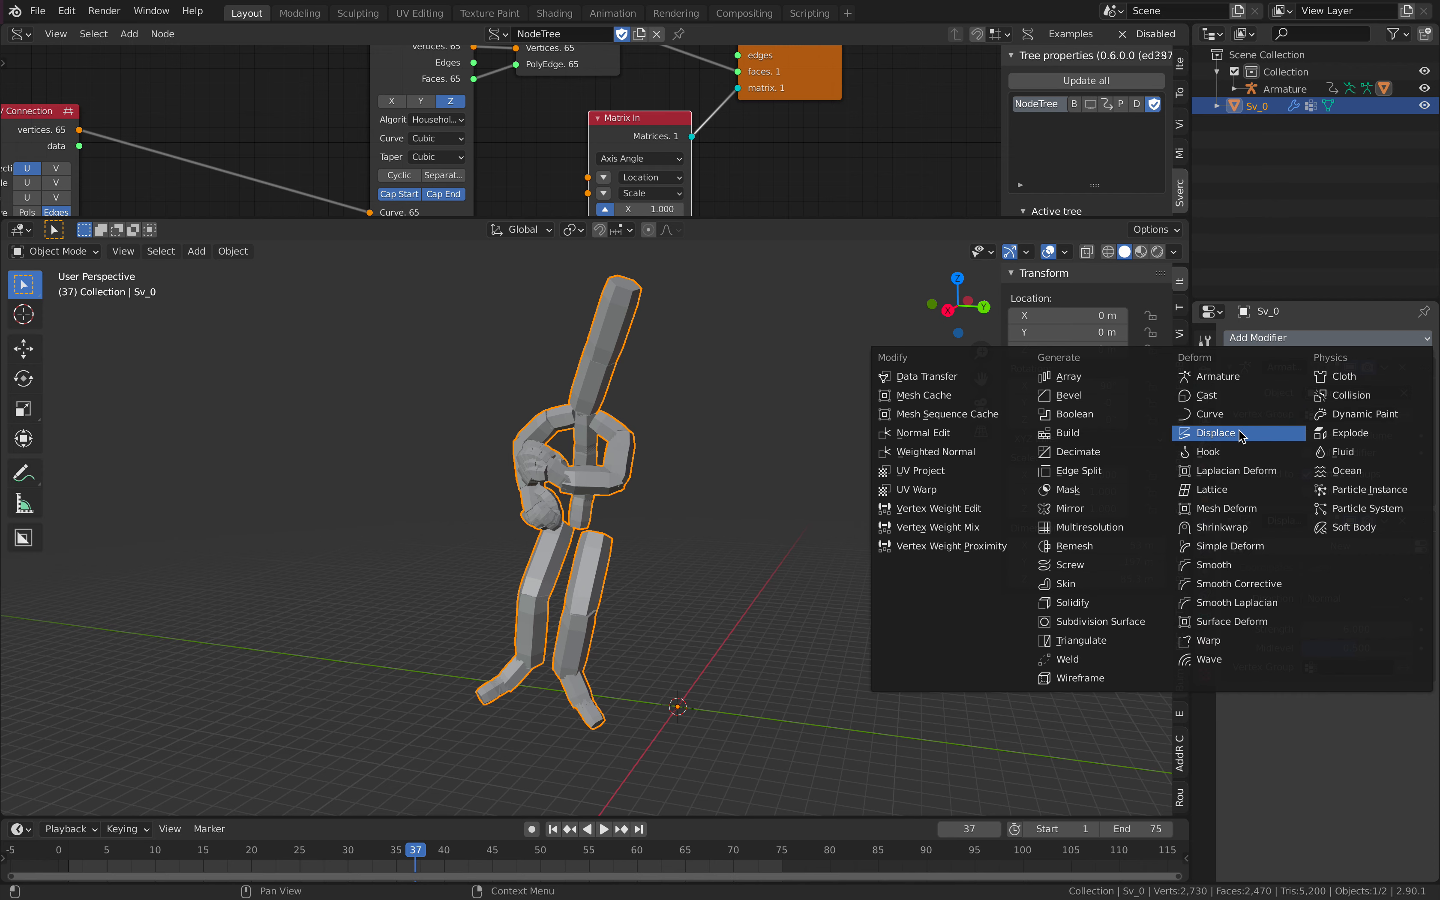
left_click(1217, 433)
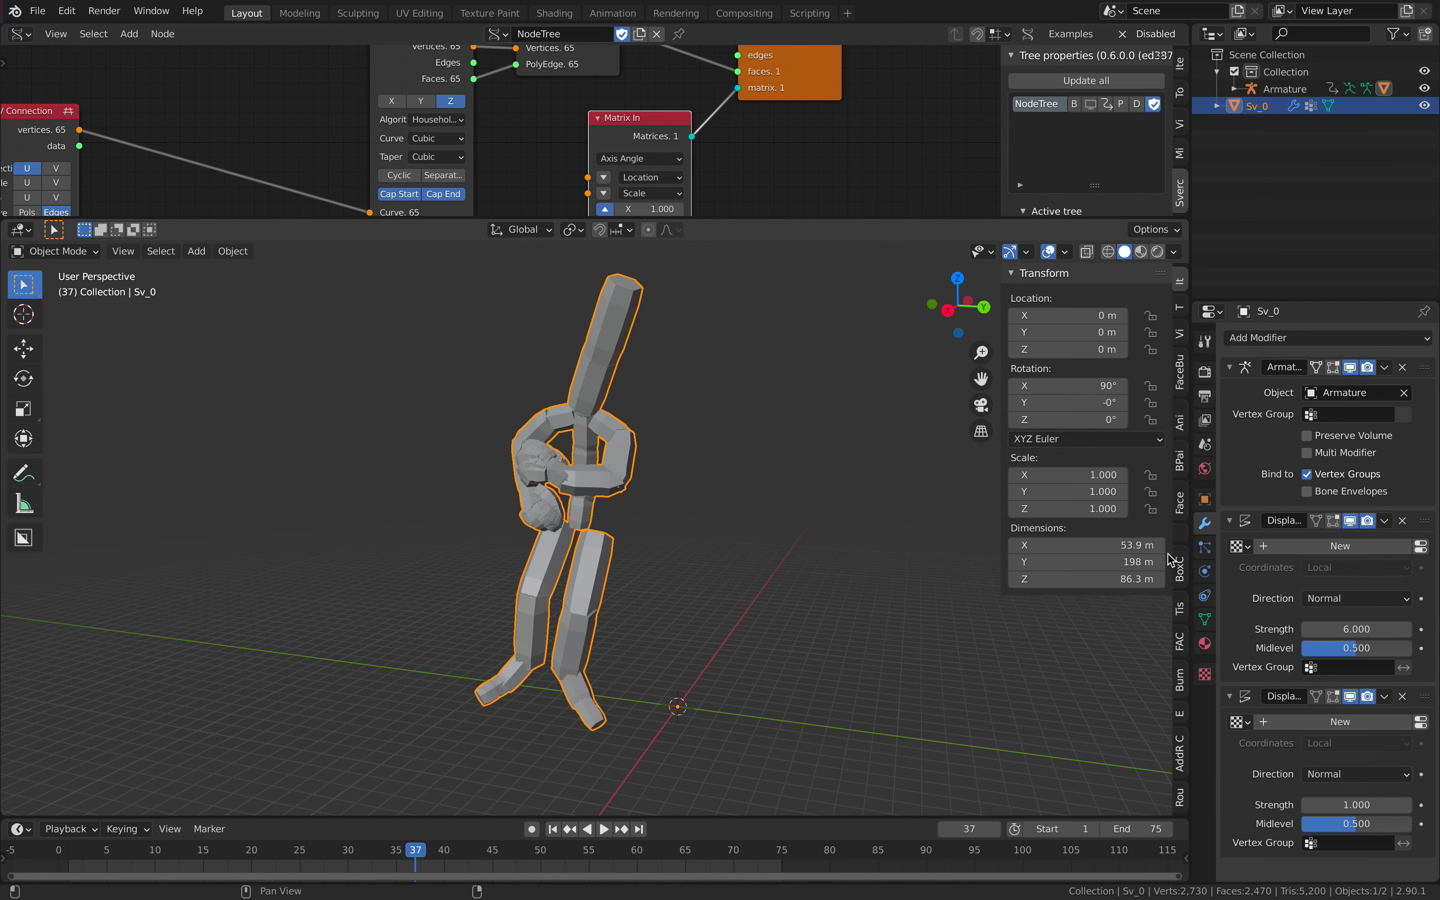
left_click(1314, 721)
left_click(1419, 721)
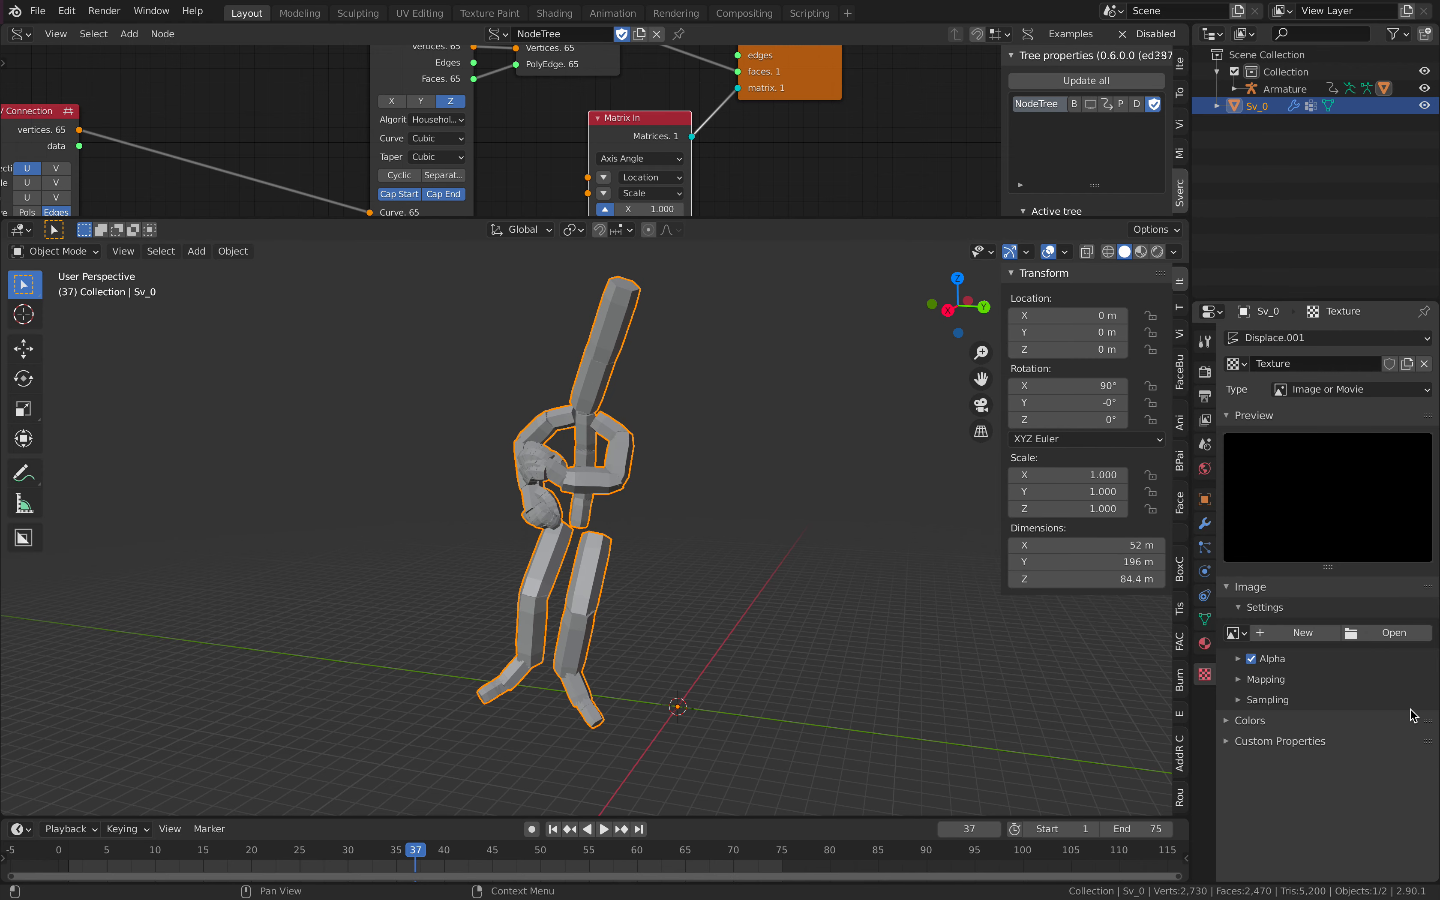
Step: Try the Musgrave type for the displacement texture, settle on Clouds and increase the noise size
left_click(1301, 390)
left_click(1319, 541)
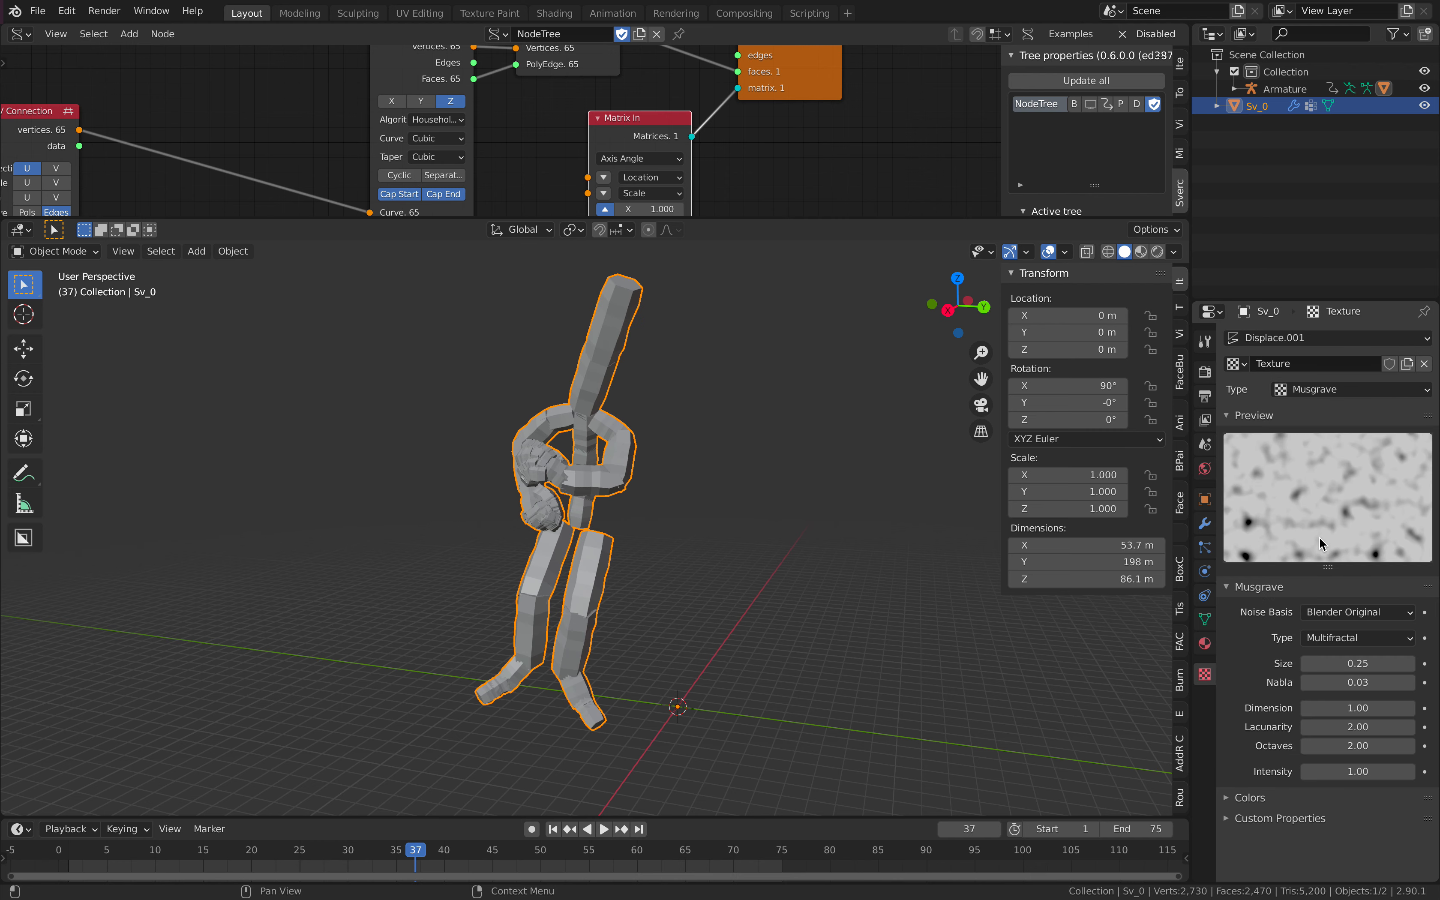
left_click(1322, 396)
left_click(1312, 453)
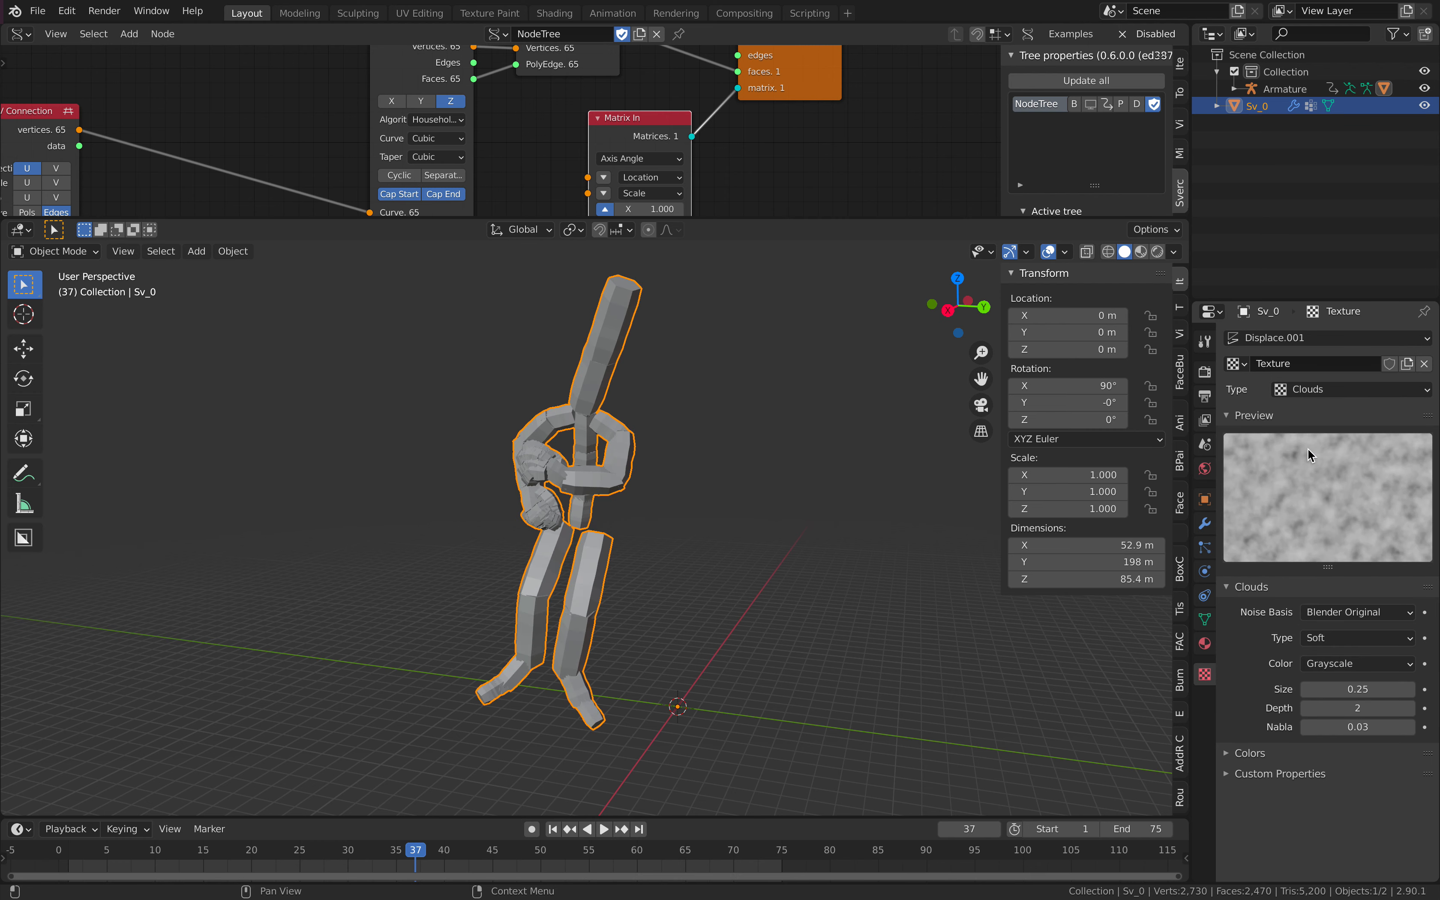
left_click_drag(1354, 691, 1387, 691)
Step: Add a Subdivision Surface modifier, place it directly after the Armature modifier and set its viewport levels to 2
left_click(1205, 524)
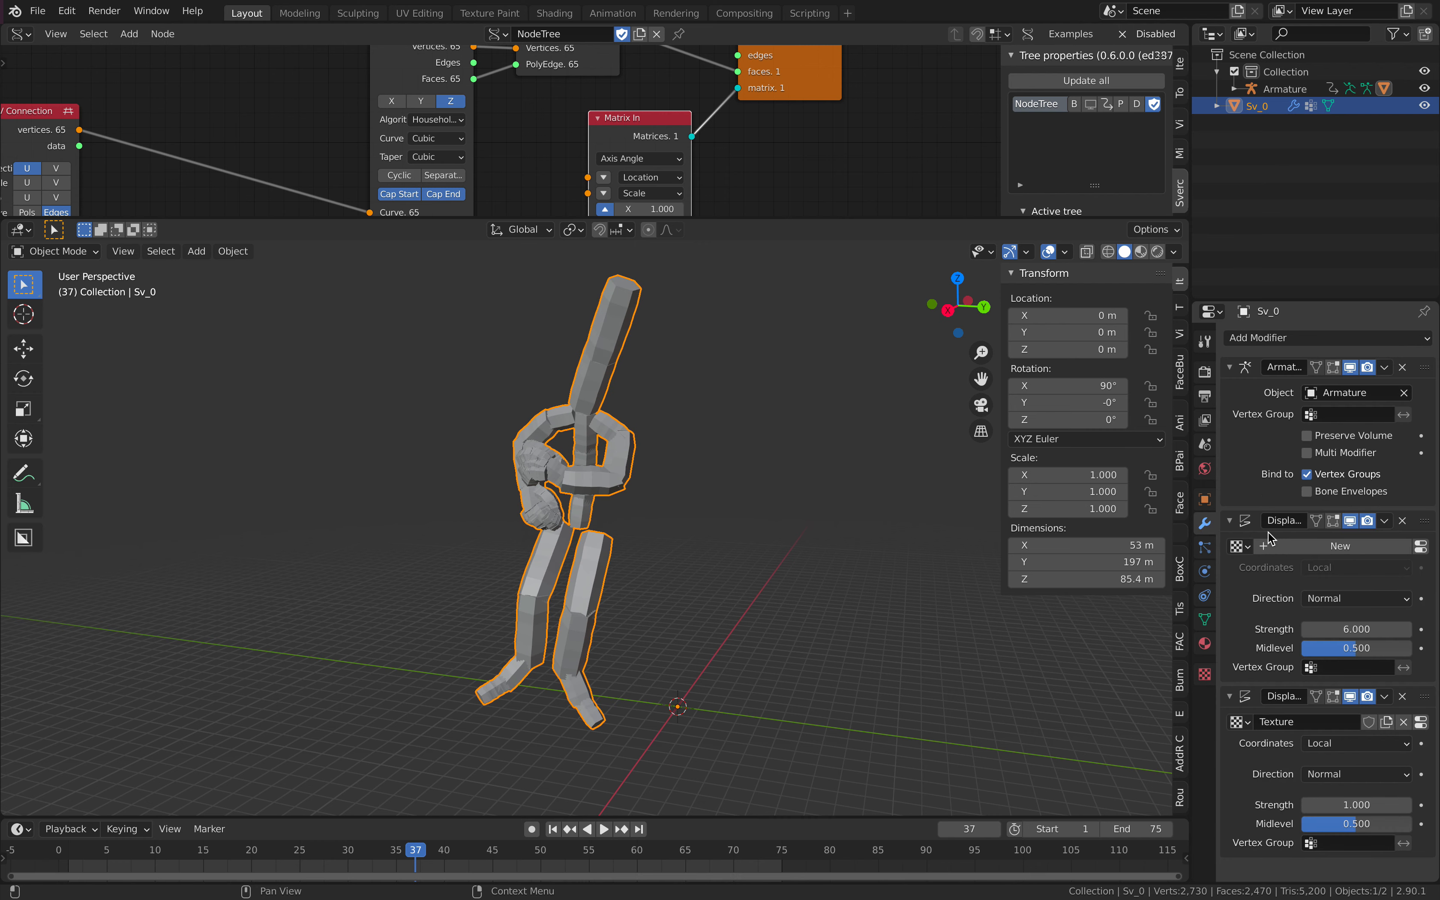
left_click(1230, 521)
left_click(1274, 337)
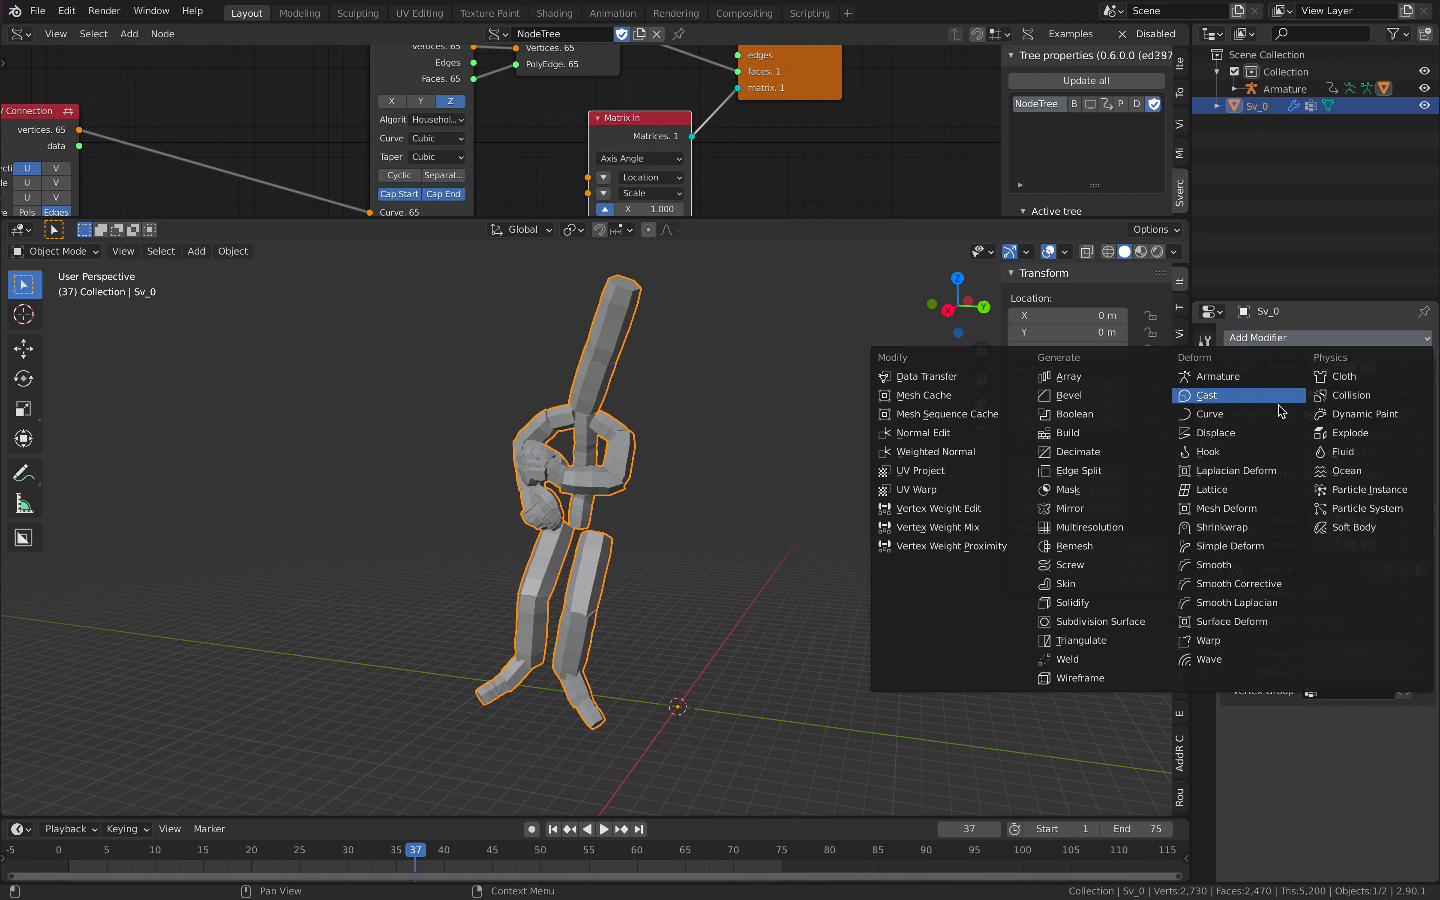
left_click(1137, 622)
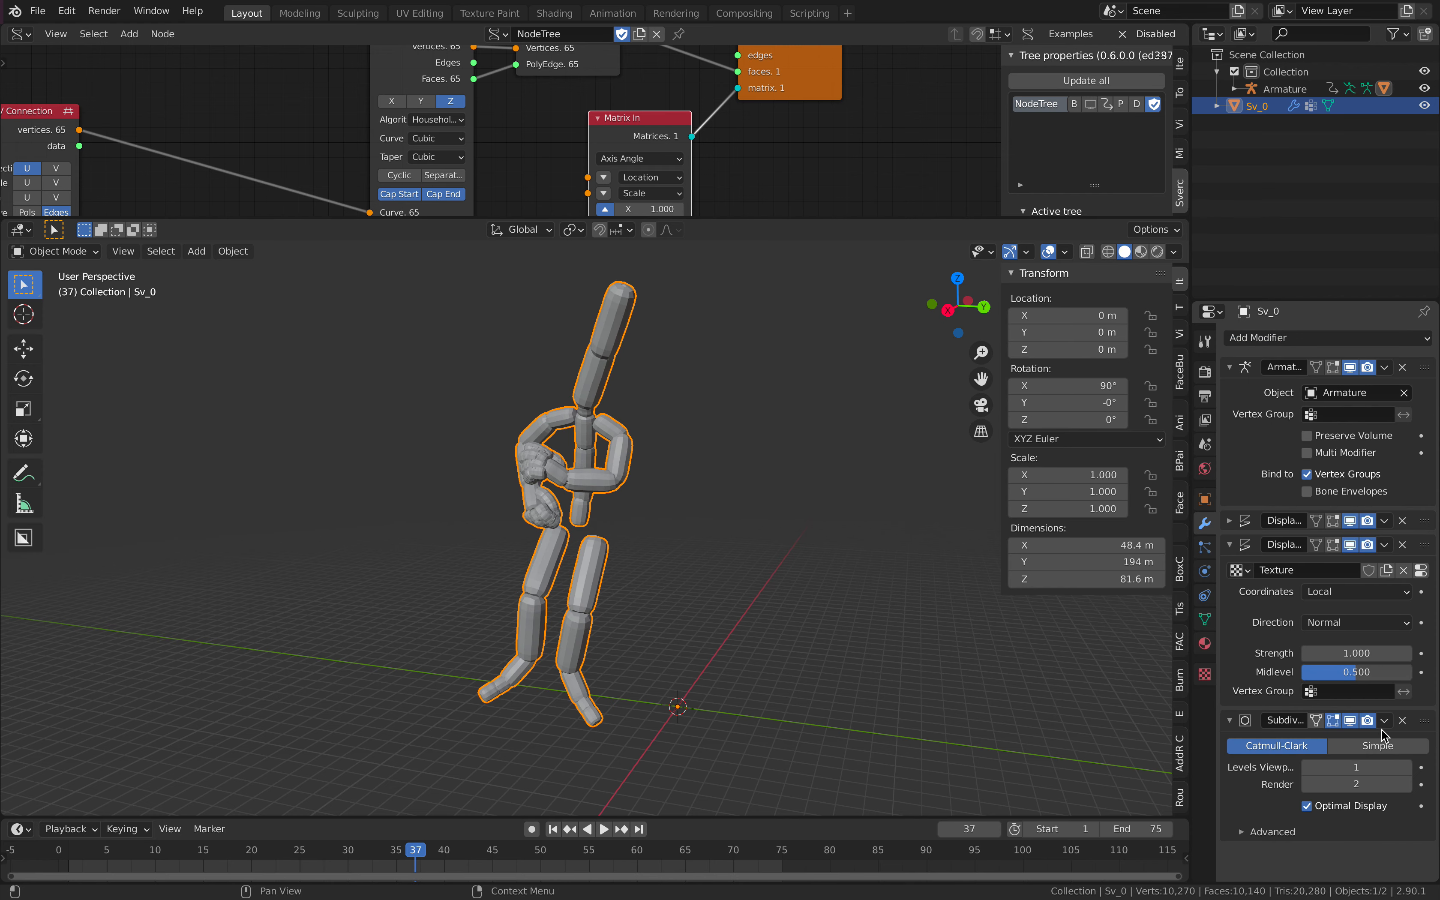
left_click_drag(1408, 723, 1416, 528)
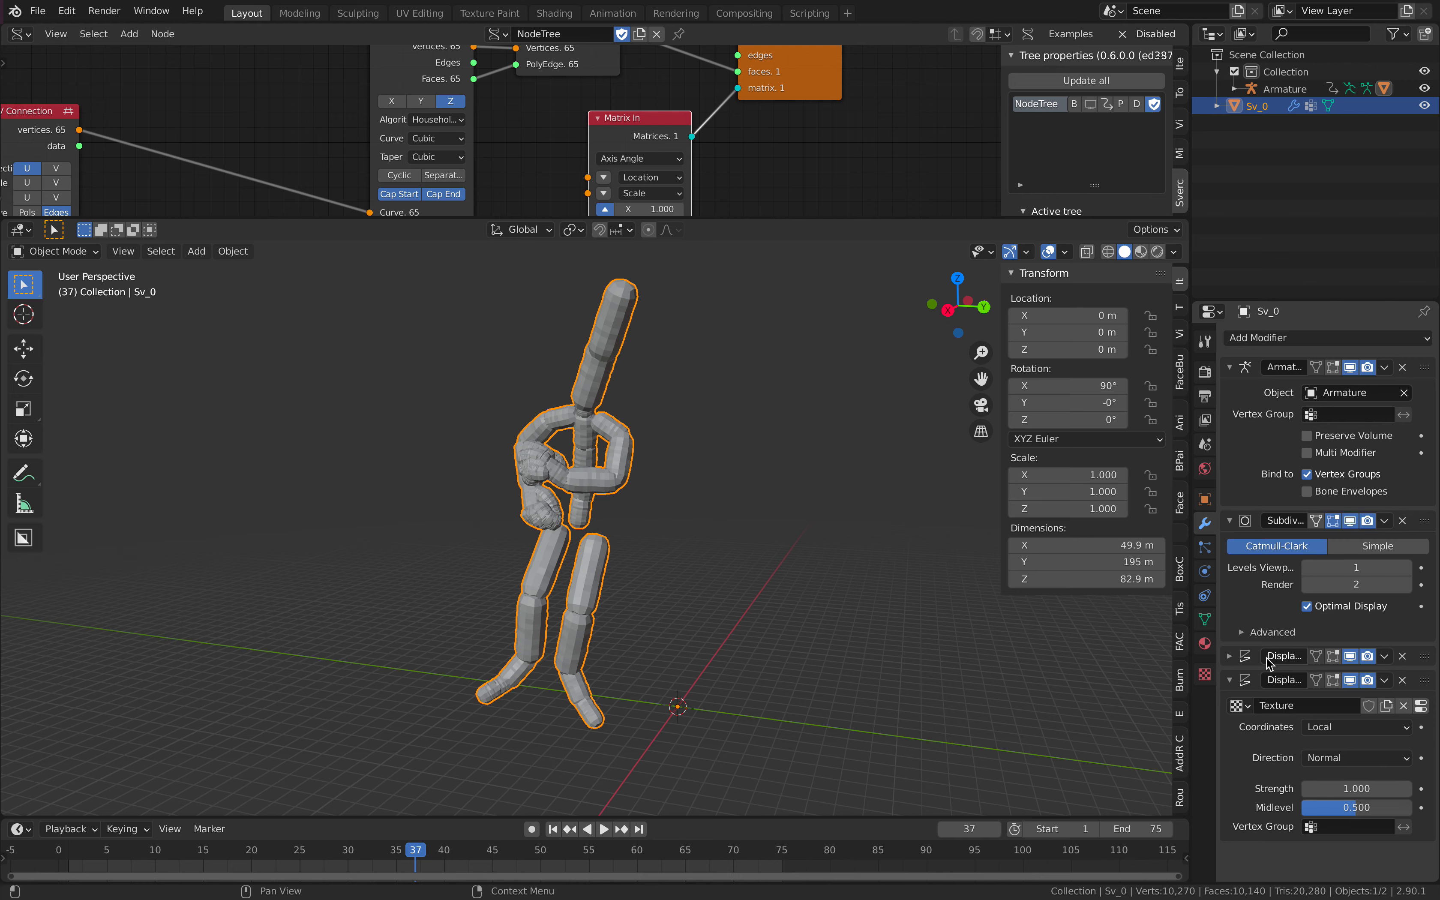
left_click(1407, 574)
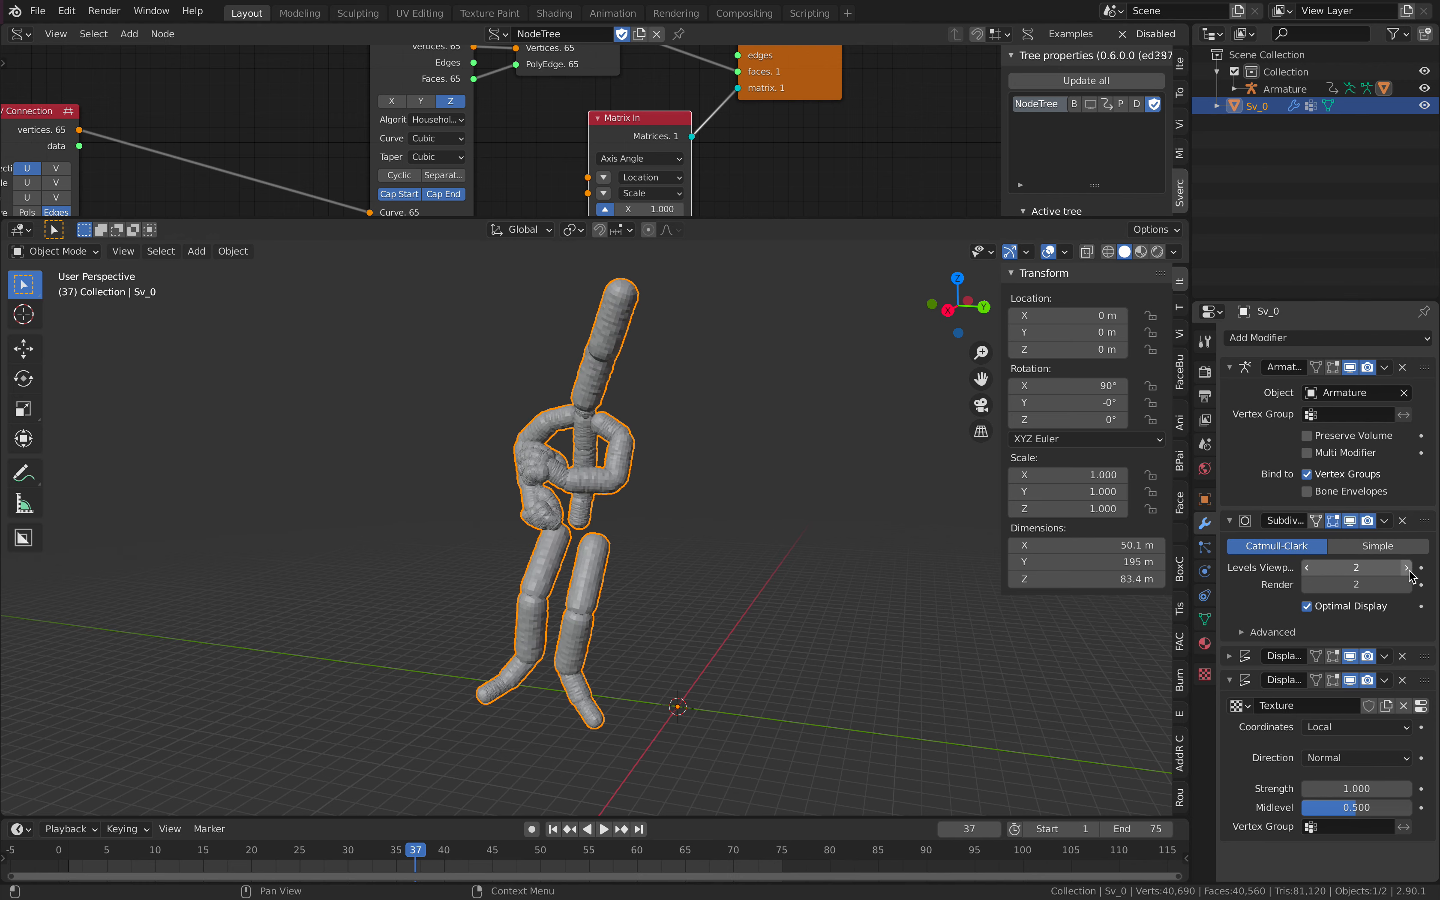
Step: Play the animation and view the figure from another angle to inspect the subdivided, displaced mesh
scroll(826, 498, "up", 3)
middle_click_drag(826, 498, 768, 497)
scroll(767, 497, "down", 1)
key("space")
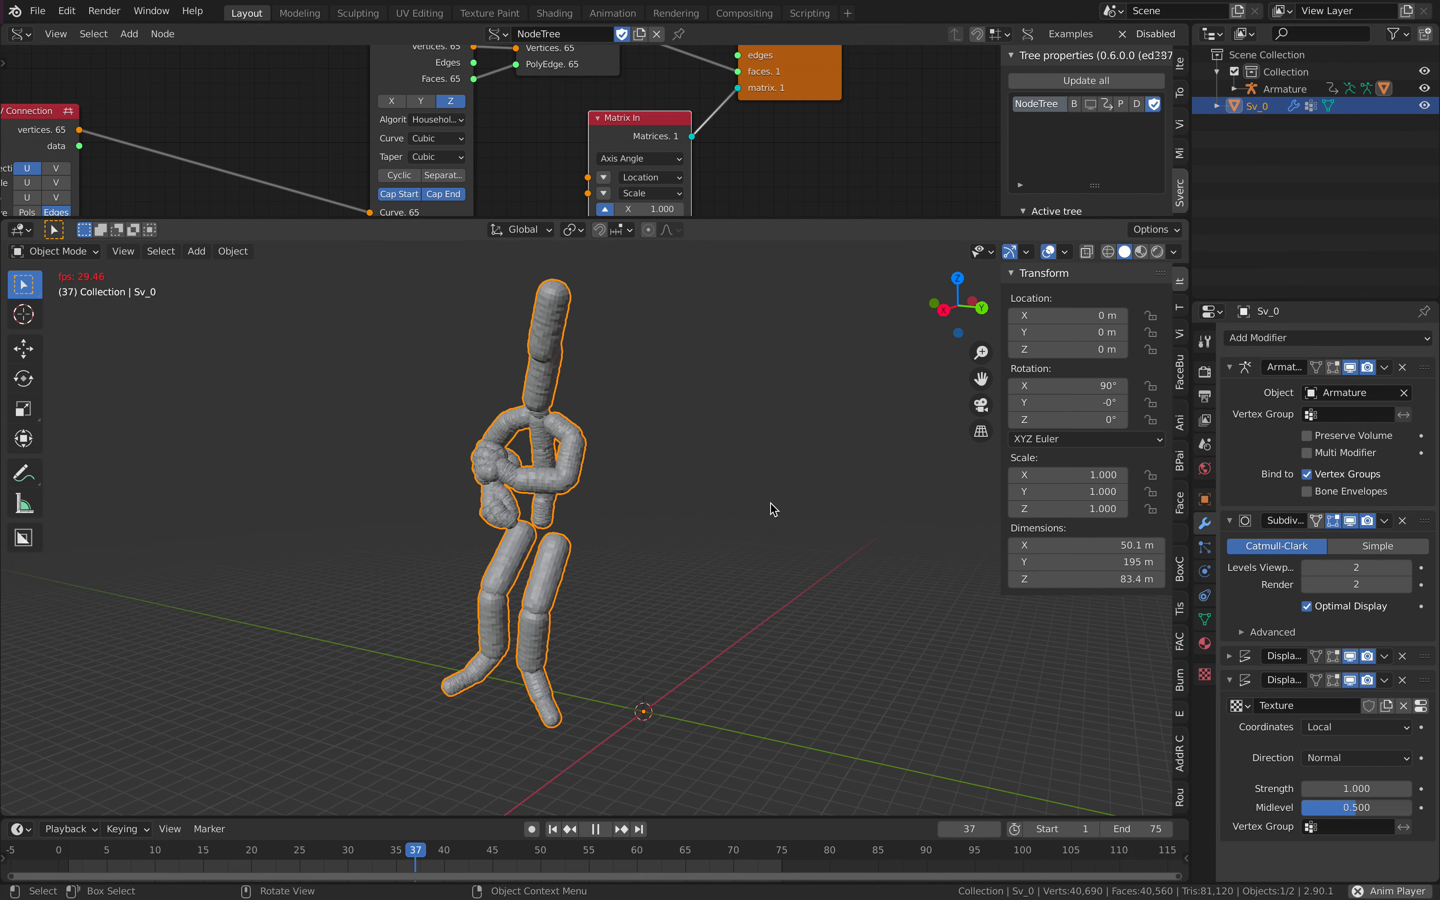
key("space")
middle_click_drag(777, 506, 777, 502)
key("space")
key("space")
Step: Set the textured Displace modifier's strength to 1.8, deselect the mesh and preview the result in the animation
mouse_move(1356, 789)
left_mouse_down()
mouse_move(1400, 789)
mouse_move(1350, 789)
left_mouse_up()
left_click(816, 570)
key("space")
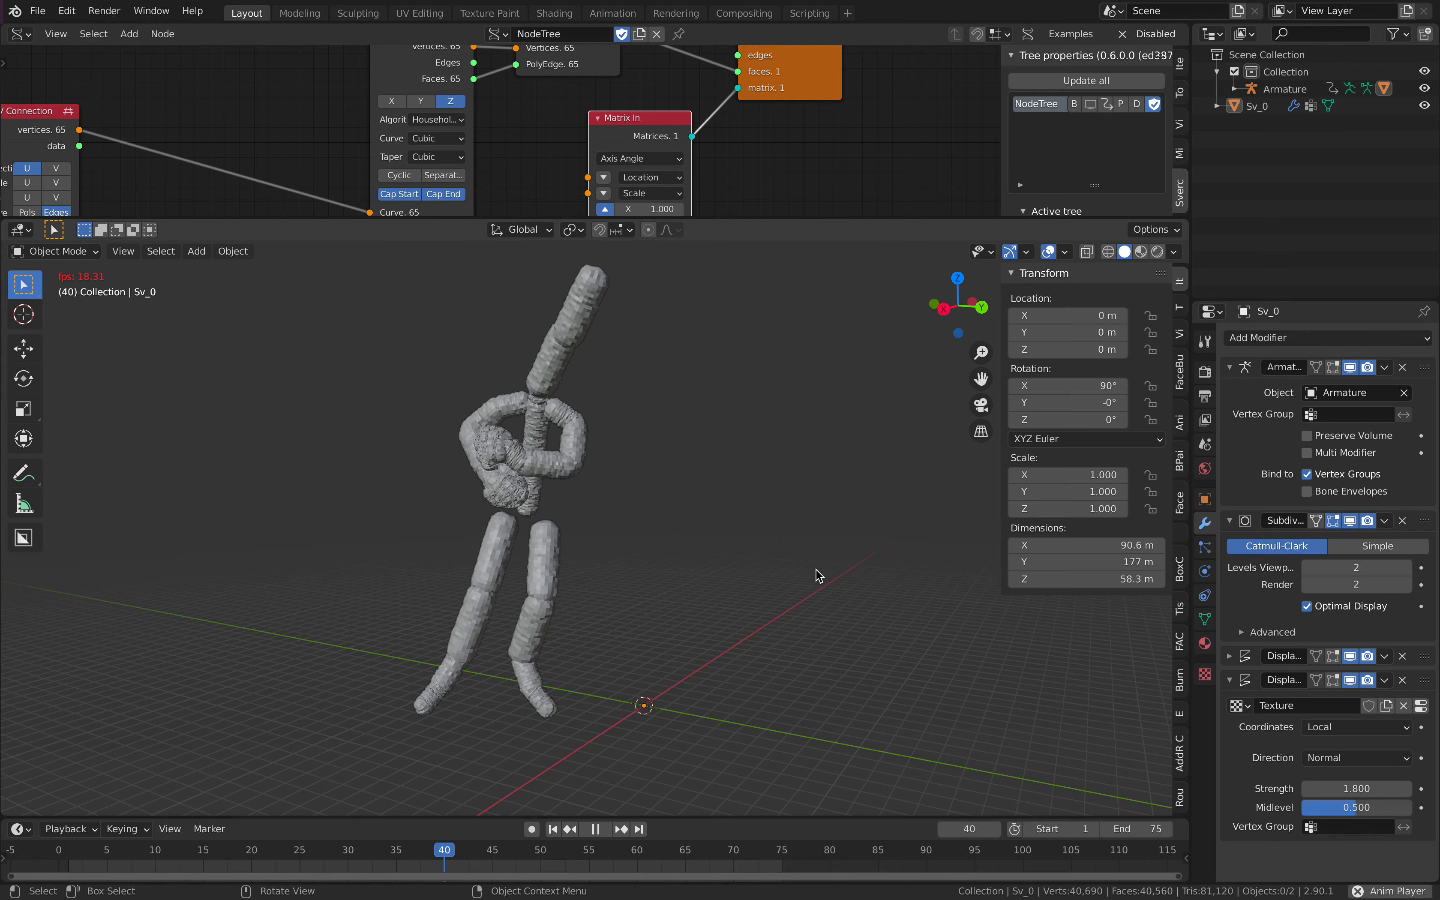
key("space")
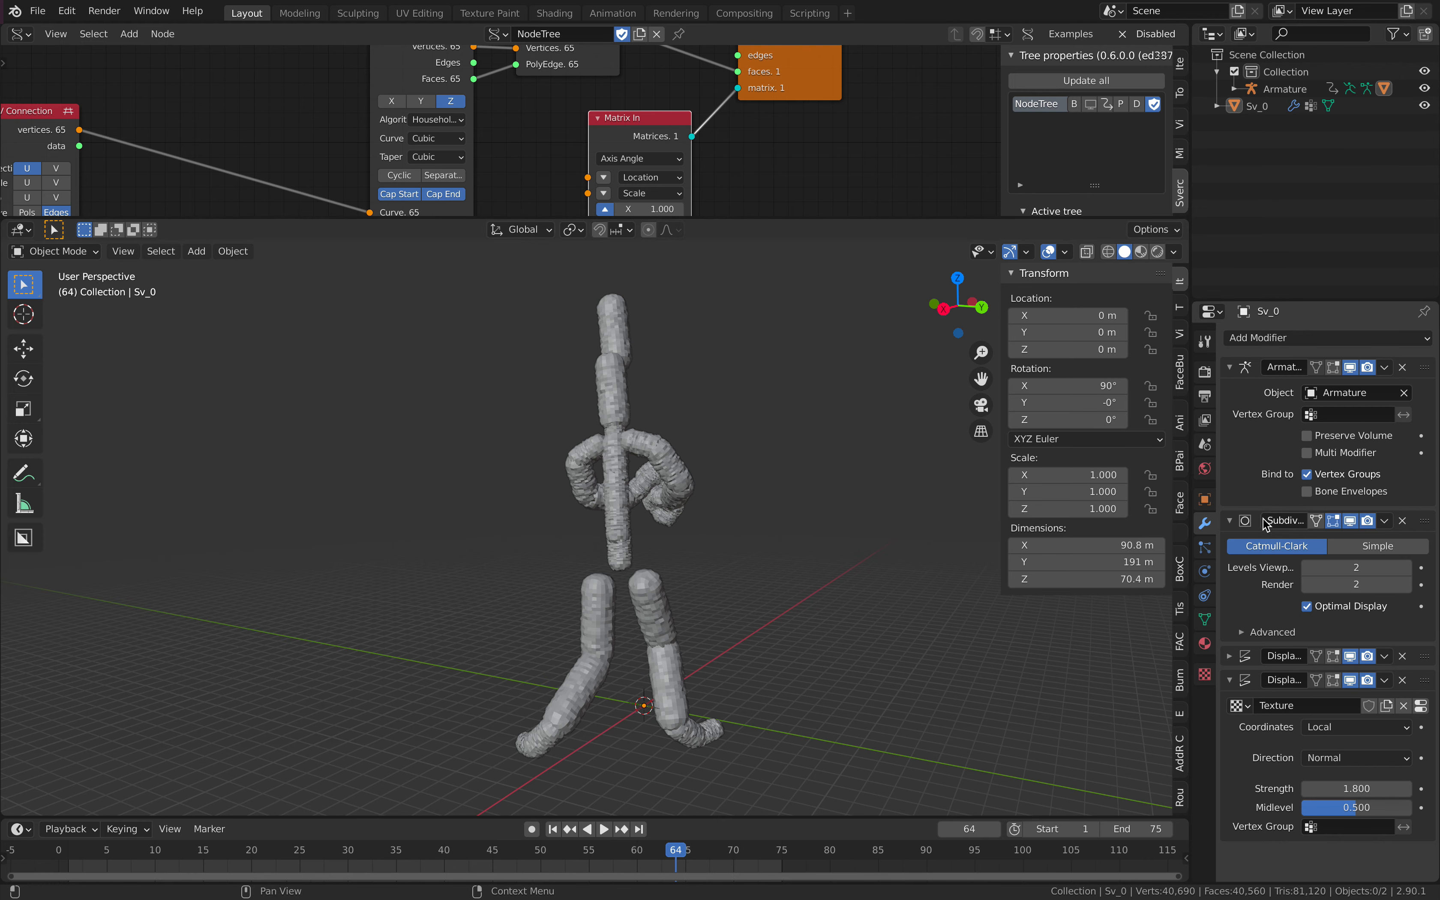
Step: Apply the Subdivision Surface modifier and both Displace modifiers to Sv_0
key("ctrl+a")
key("ctrl+a")
key("ctrl+a")
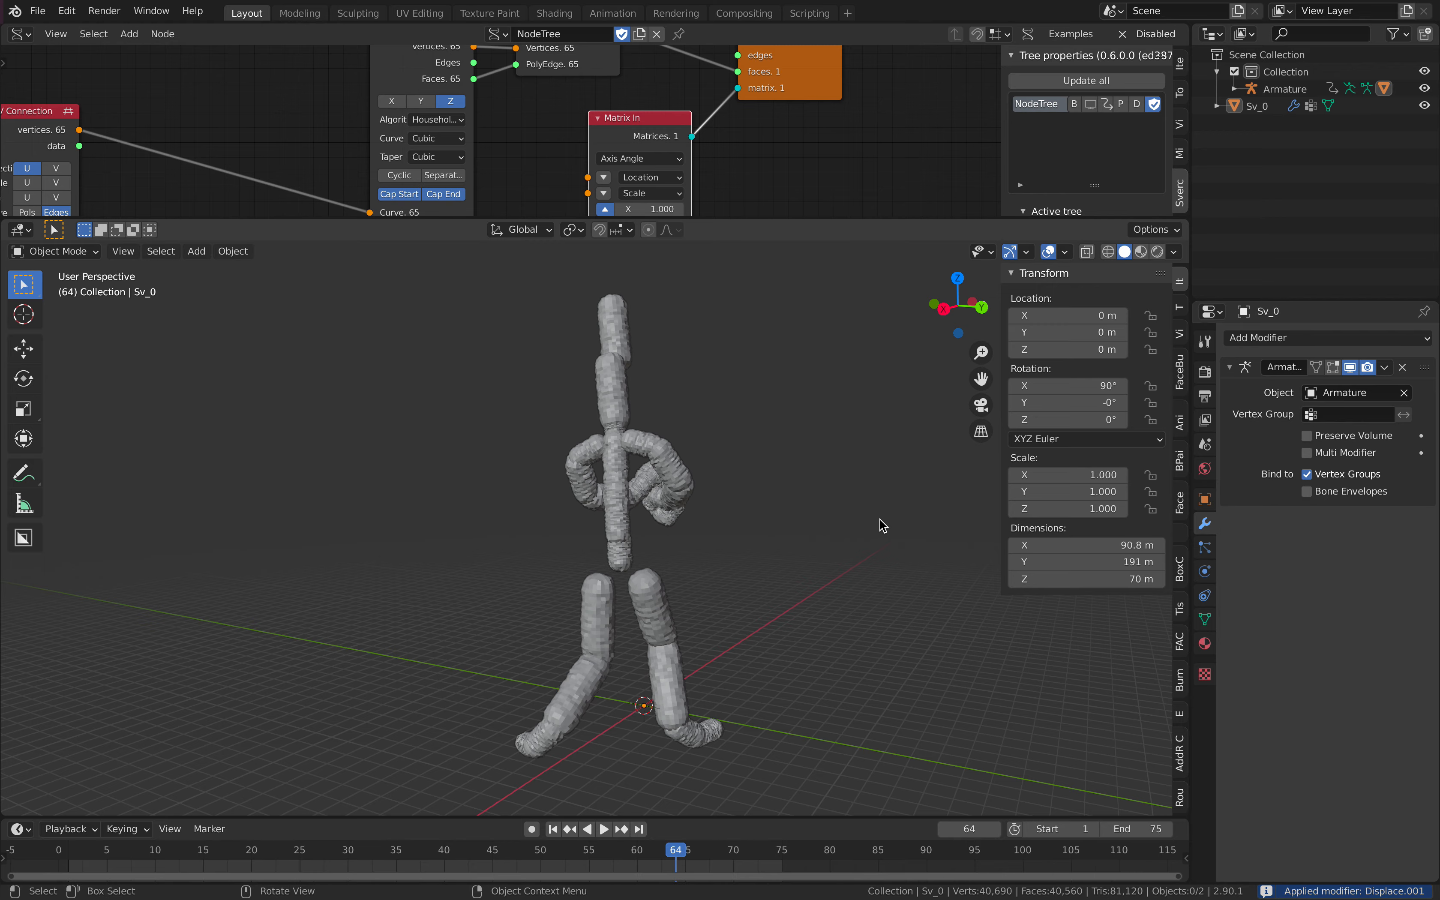
Step: Play the animation with the mesh selected, then pause it and inspect the arms, hands and torso up close
key("space")
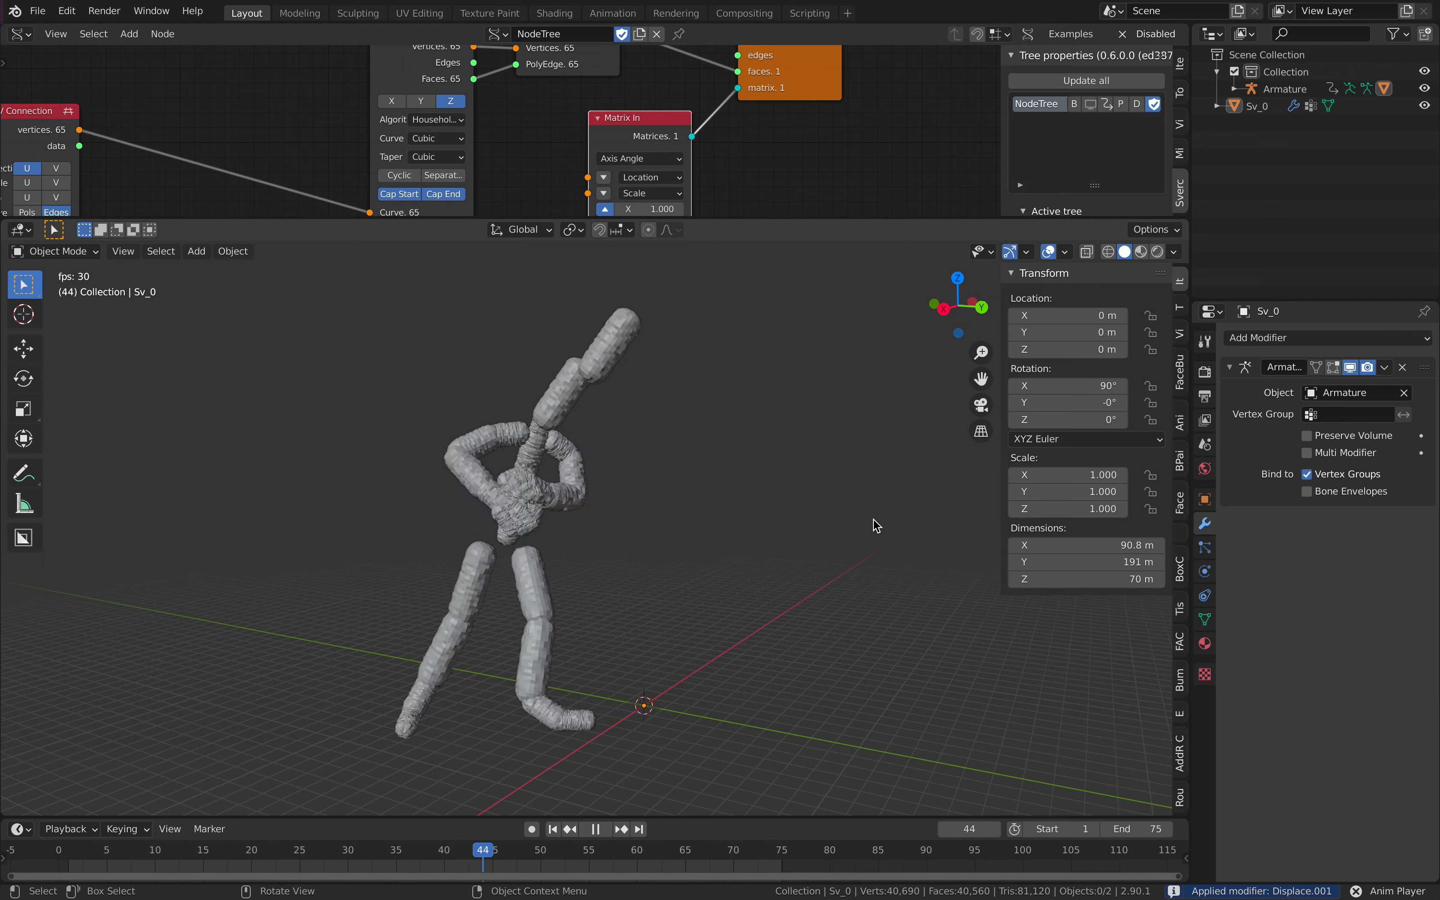
left_click(592, 455)
middle_click_drag(744, 485, 628, 484)
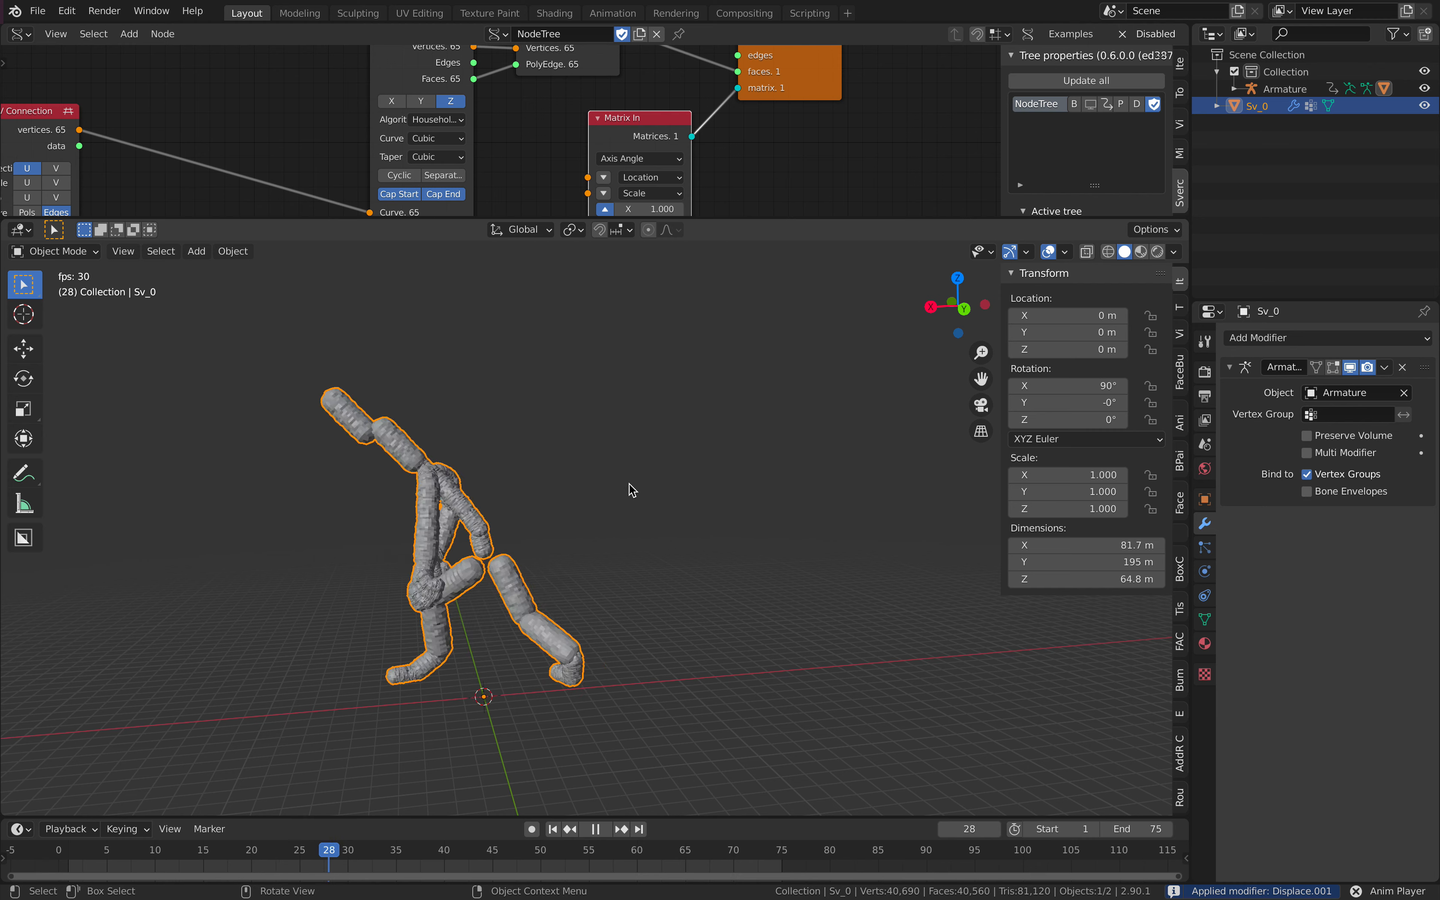
key("space")
left_click(1279, 338)
middle_click_drag(708, 424, 859, 445)
scroll(770, 431, "up", 3)
scroll(795, 518, "up", 1)
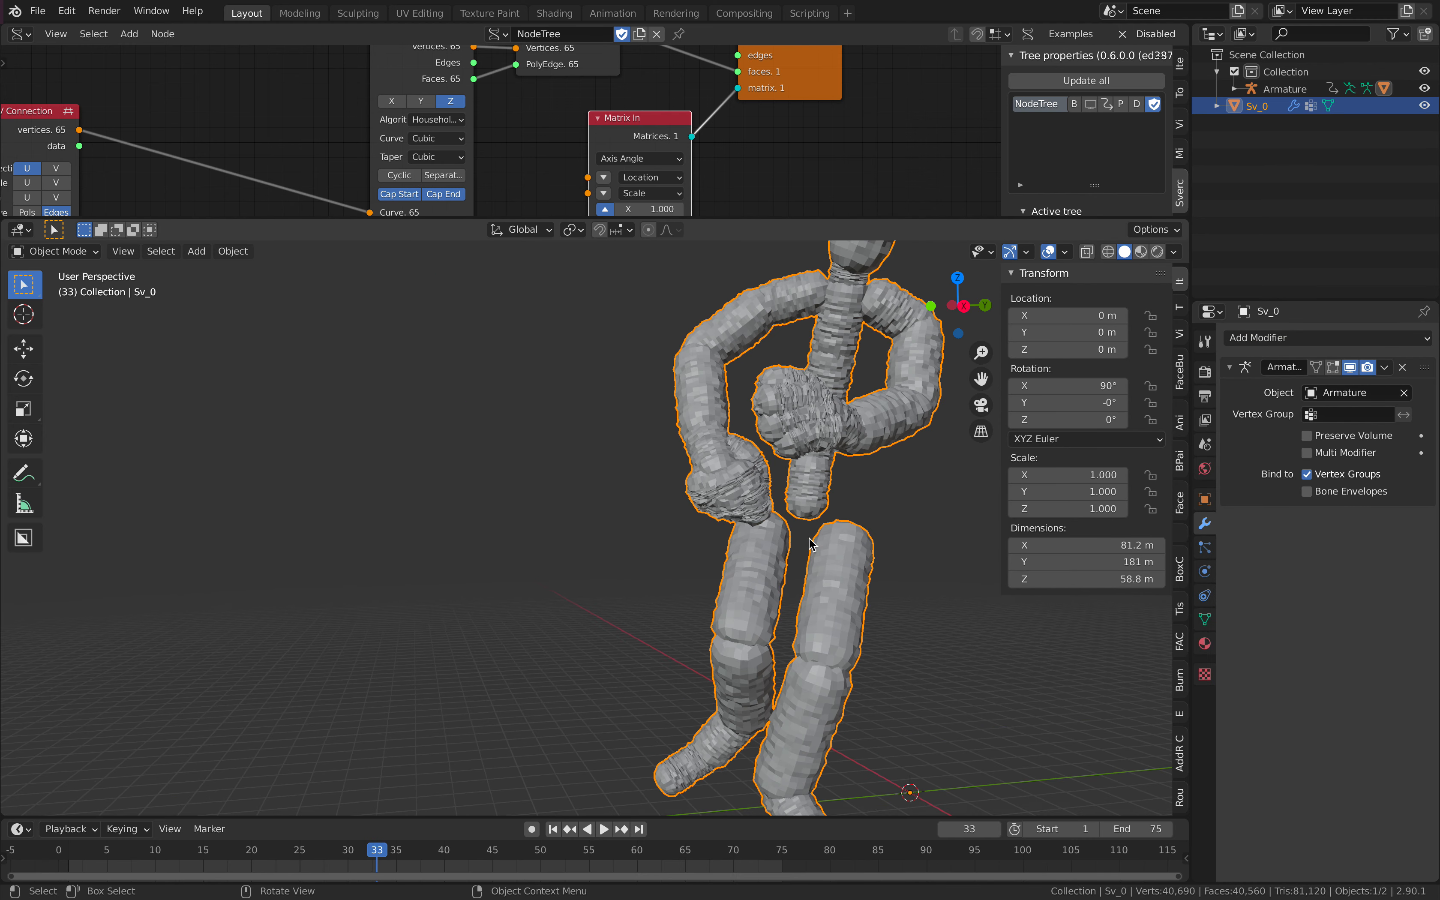
middle_click_drag(791, 504, 826, 447)
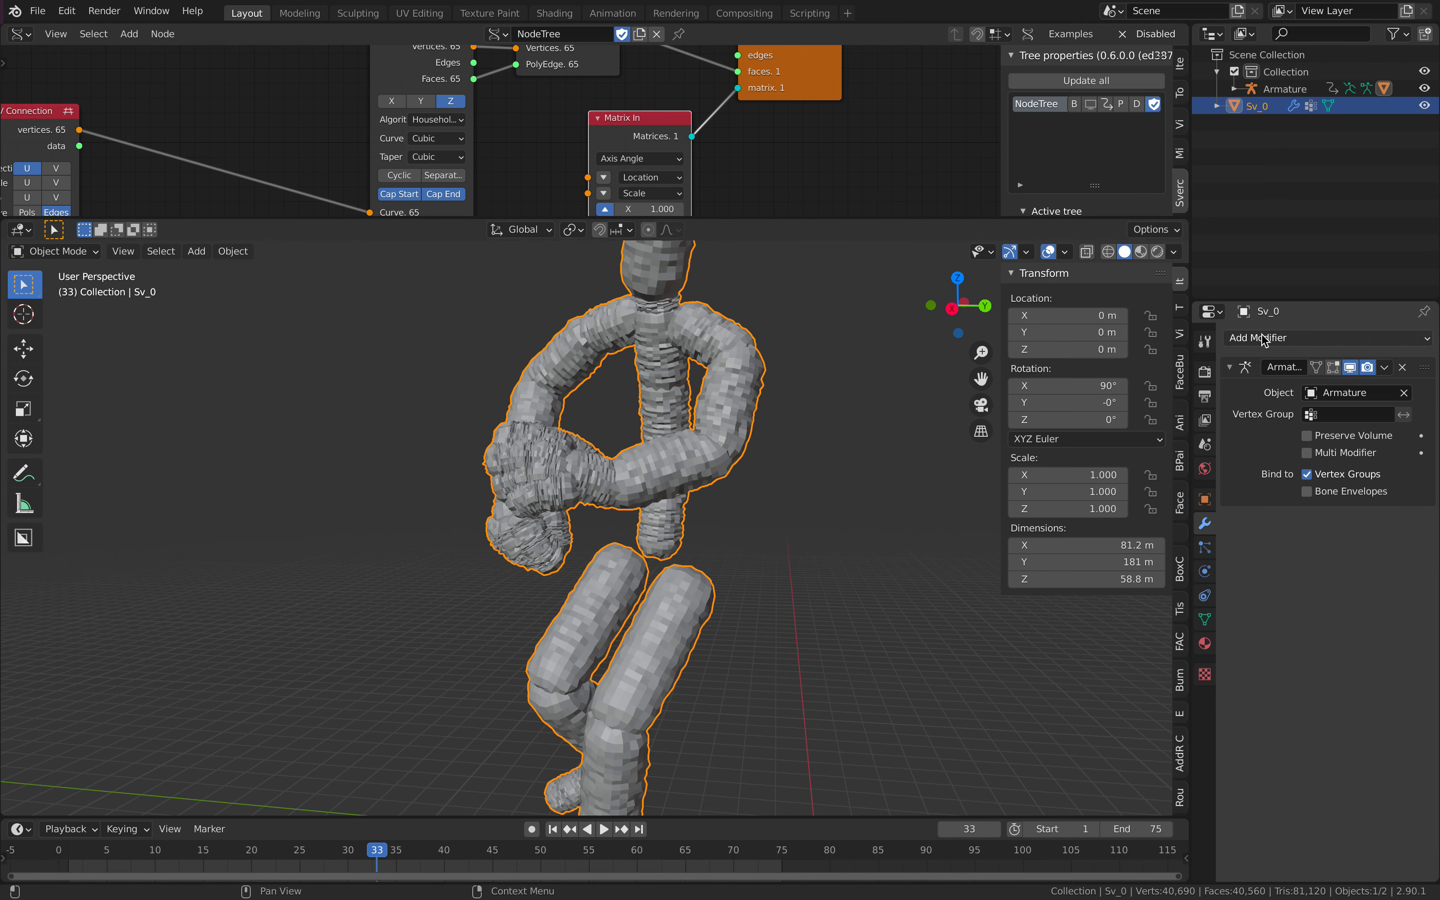
Step: Add a Remesh modifier in Voxel mode with a voxel size of 0.6 m and Smooth Shading enabled
left_click(1247, 338)
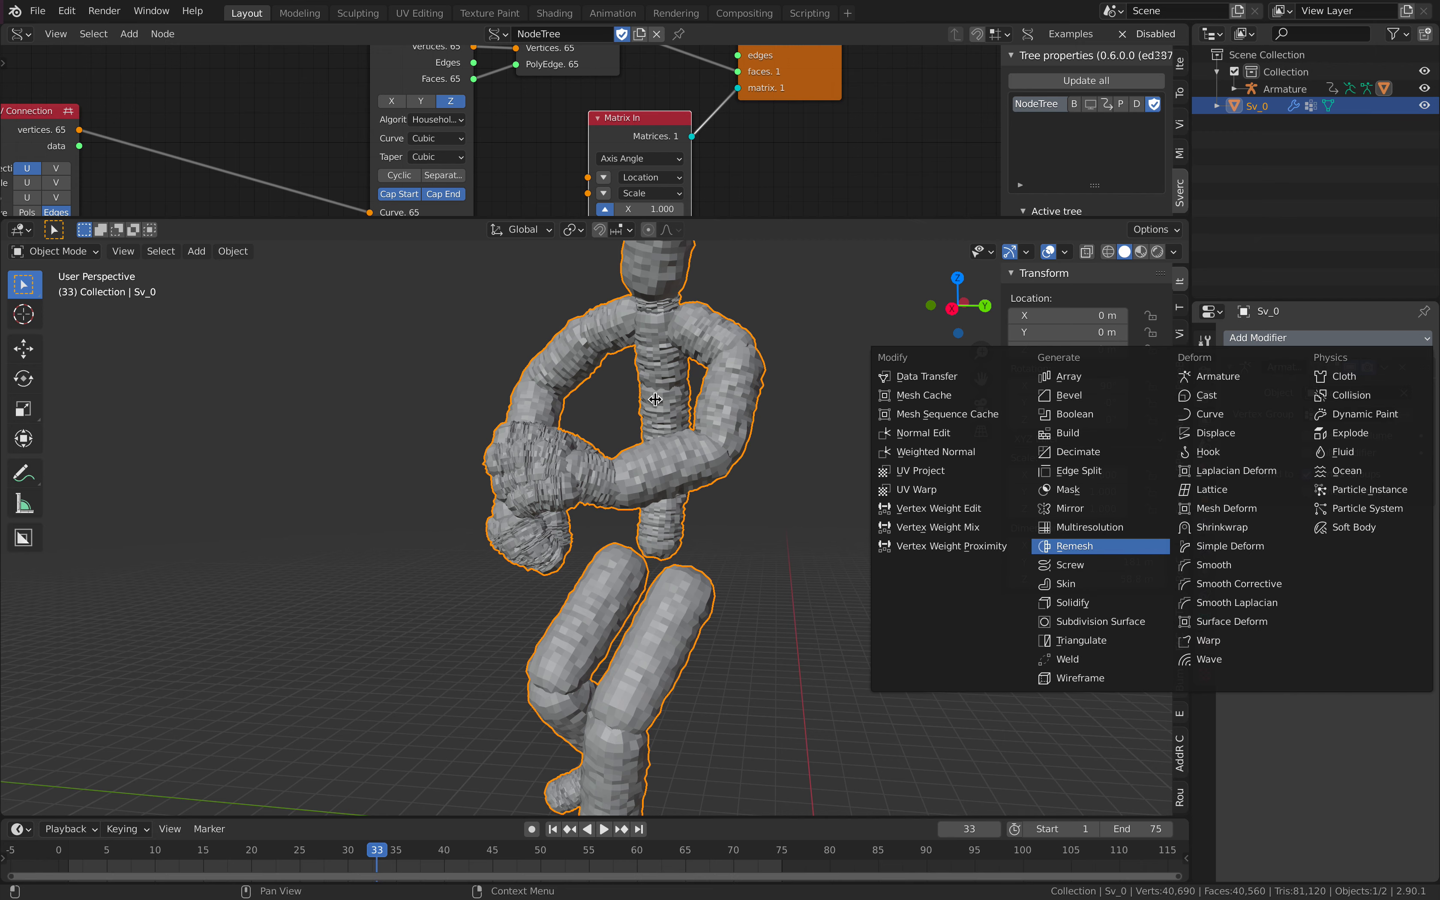
scroll(655, 399, "down", 3)
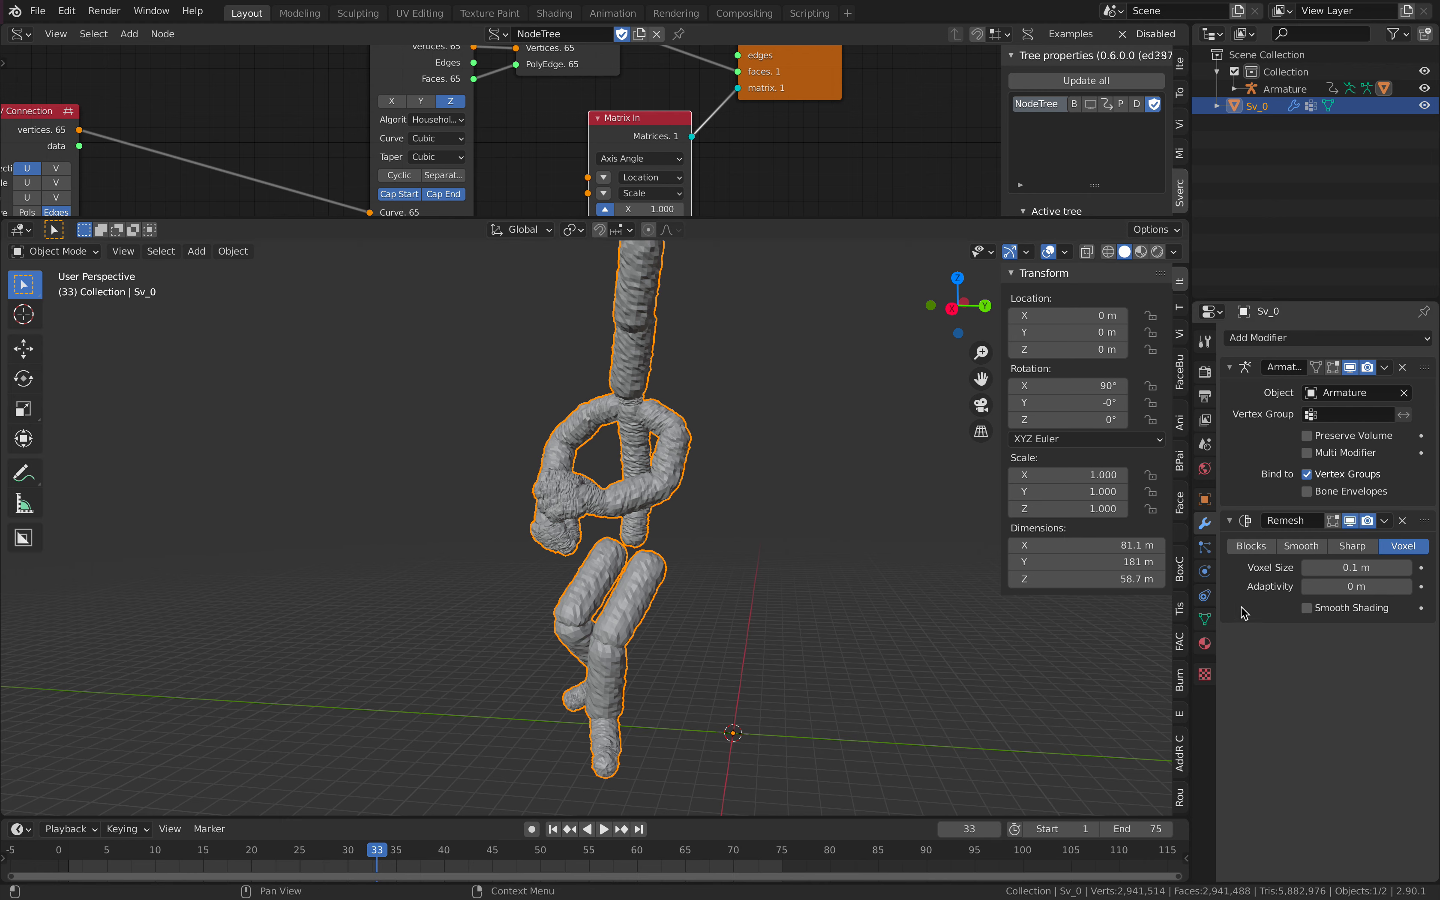
left_click(1326, 567)
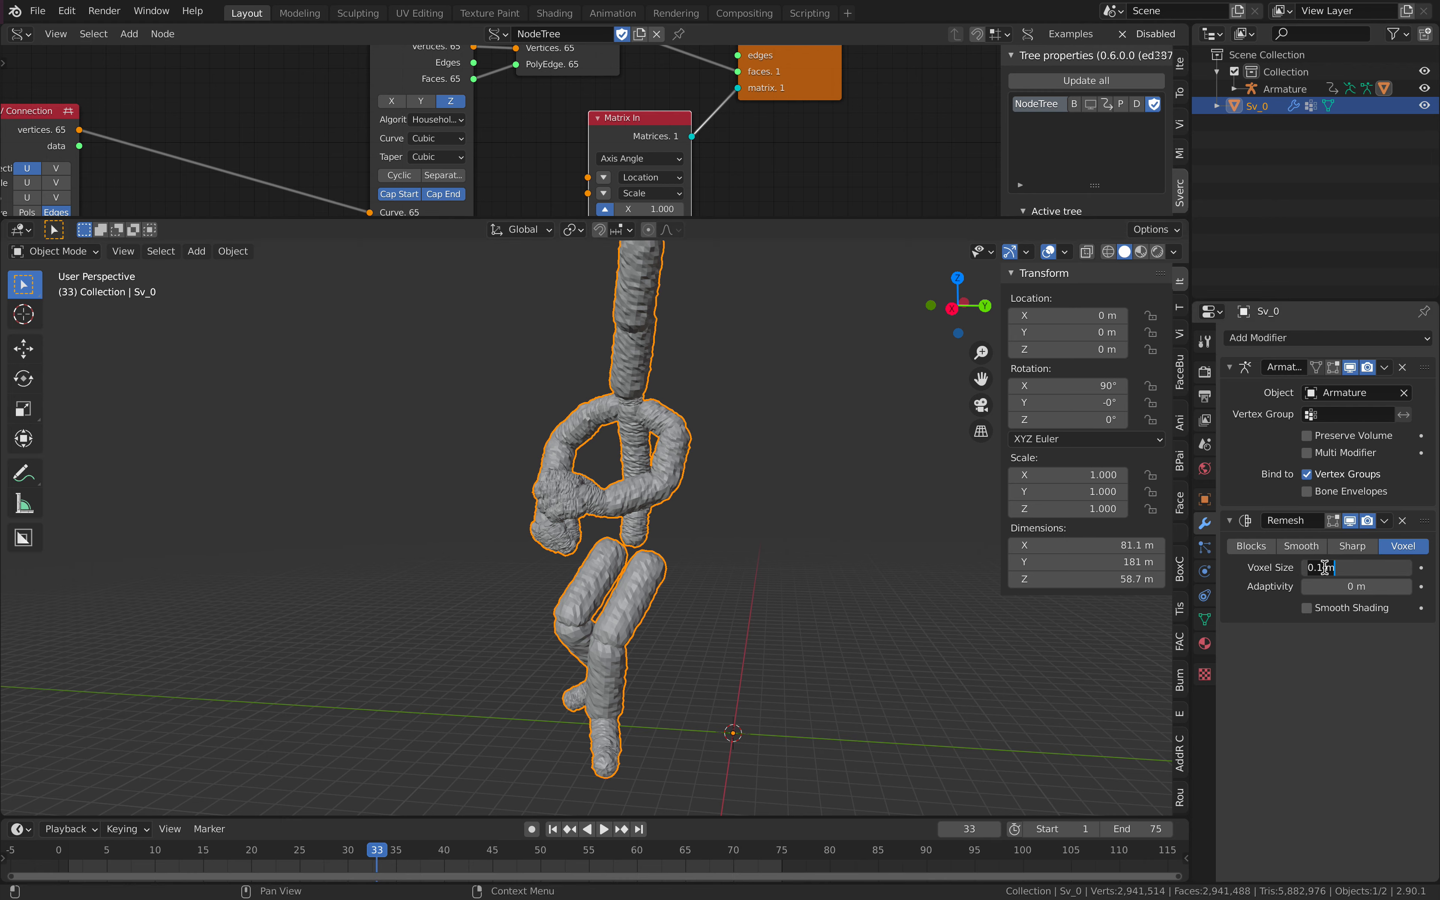
type(".6")
key("Return")
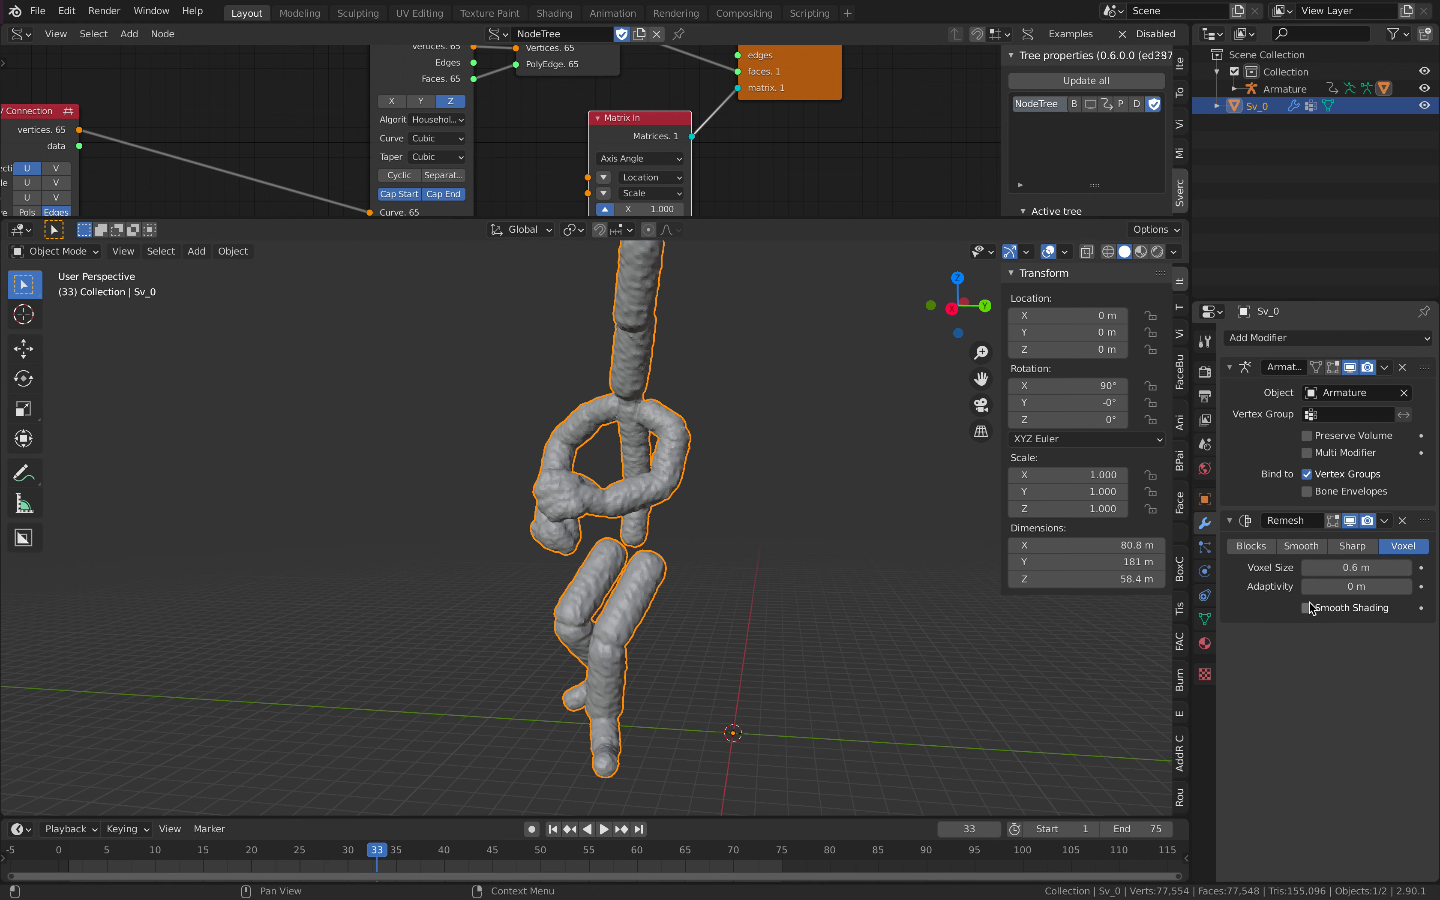
Step: Play the animation briefly and examine how the remeshed arms, hands and legs blend up close
key("space")
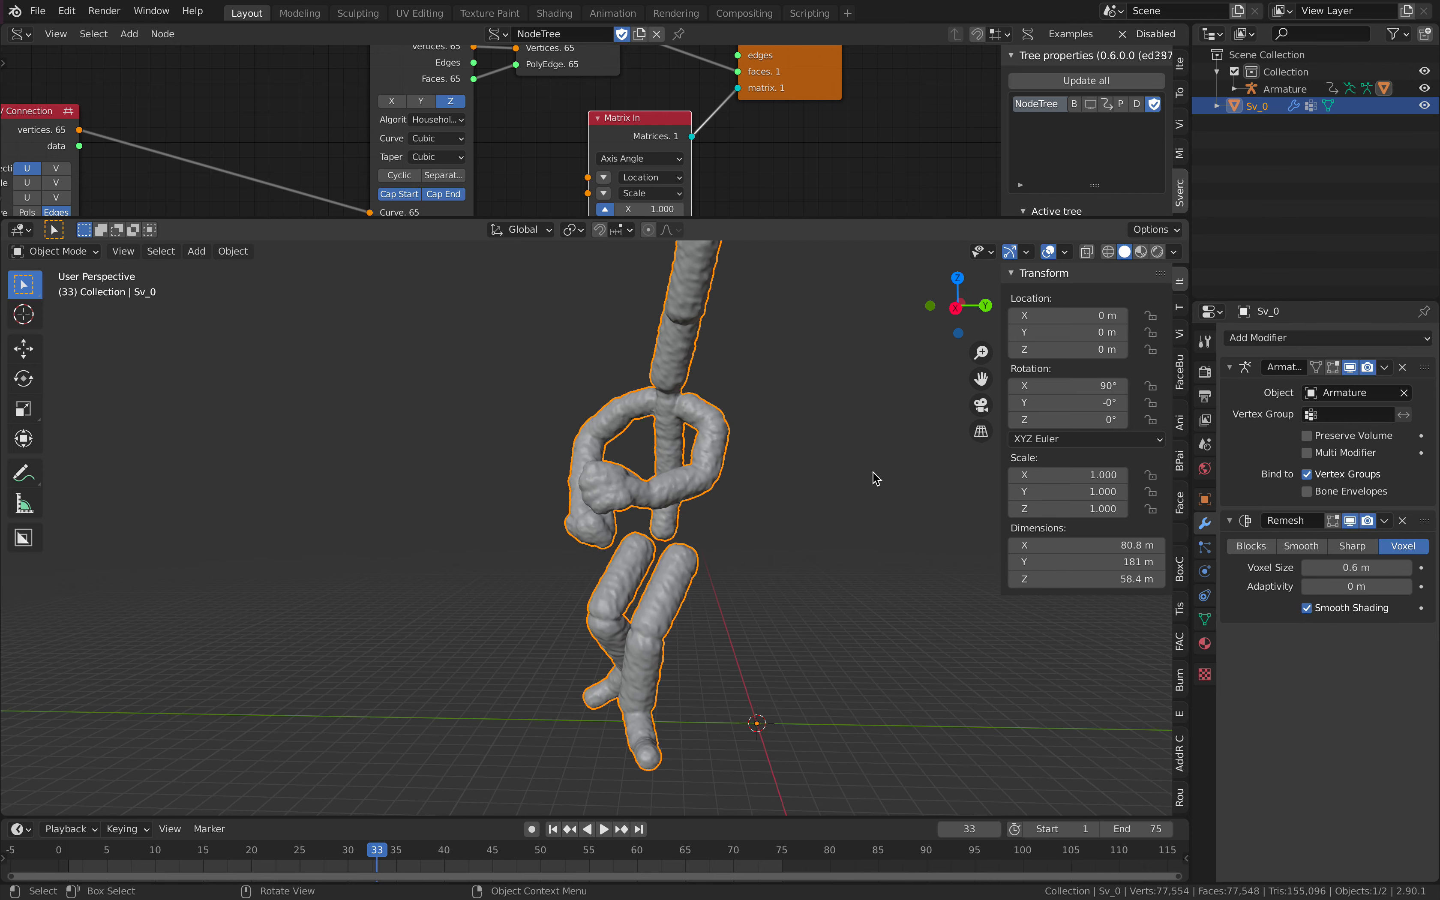
key("space")
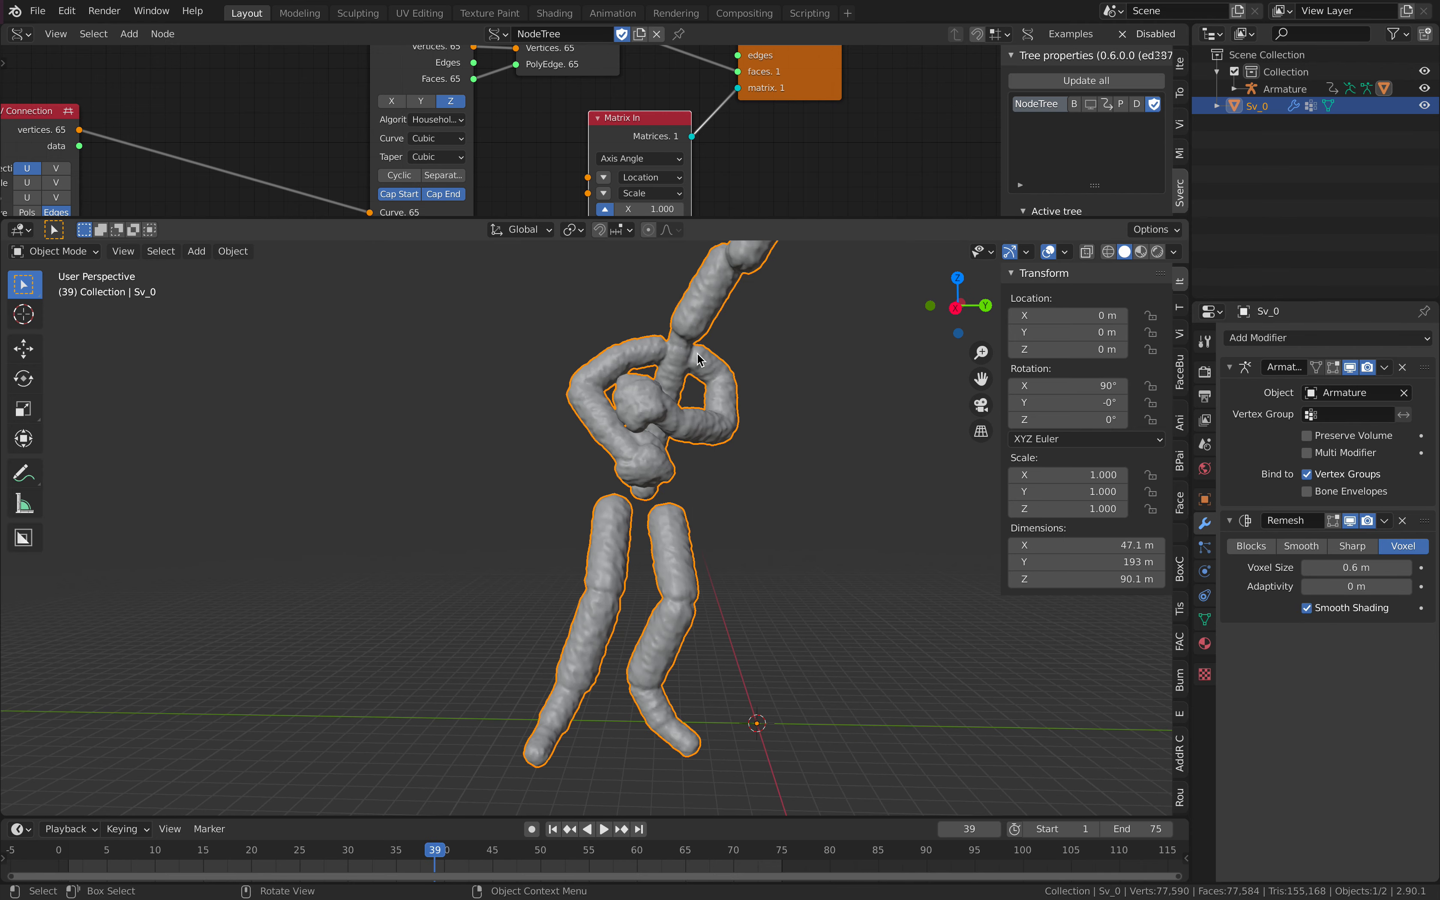
scroll(694, 410, "up", 3)
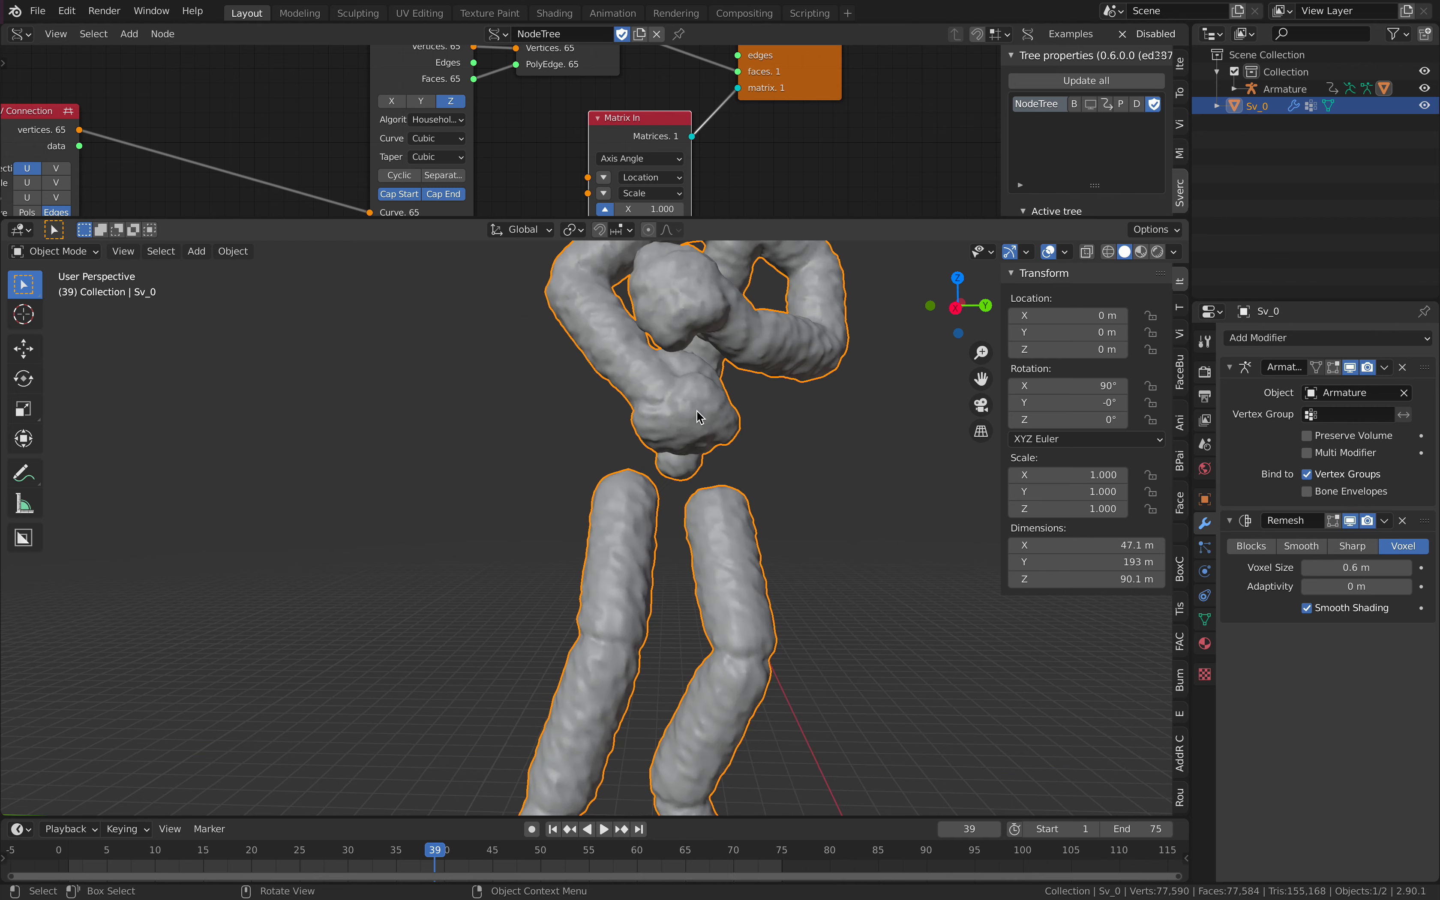
middle_click_drag(742, 417, 755, 274)
scroll(569, 508, "down", 4)
Step: Enlarge the node editor to review the whole Sverchok node tree, and view the remeshed figure beneath it
left_click_drag(777, 219, 774, 458)
scroll(594, 188, "down", 3)
middle_click_drag(397, 149, 437, 125)
scroll(566, 214, "down", 2)
middle_click_drag(566, 215, 666, 169)
middle_click_drag(672, 547, 627, 579)
scroll(601, 620, "up", 3)
scroll(567, 690, "up", 2)
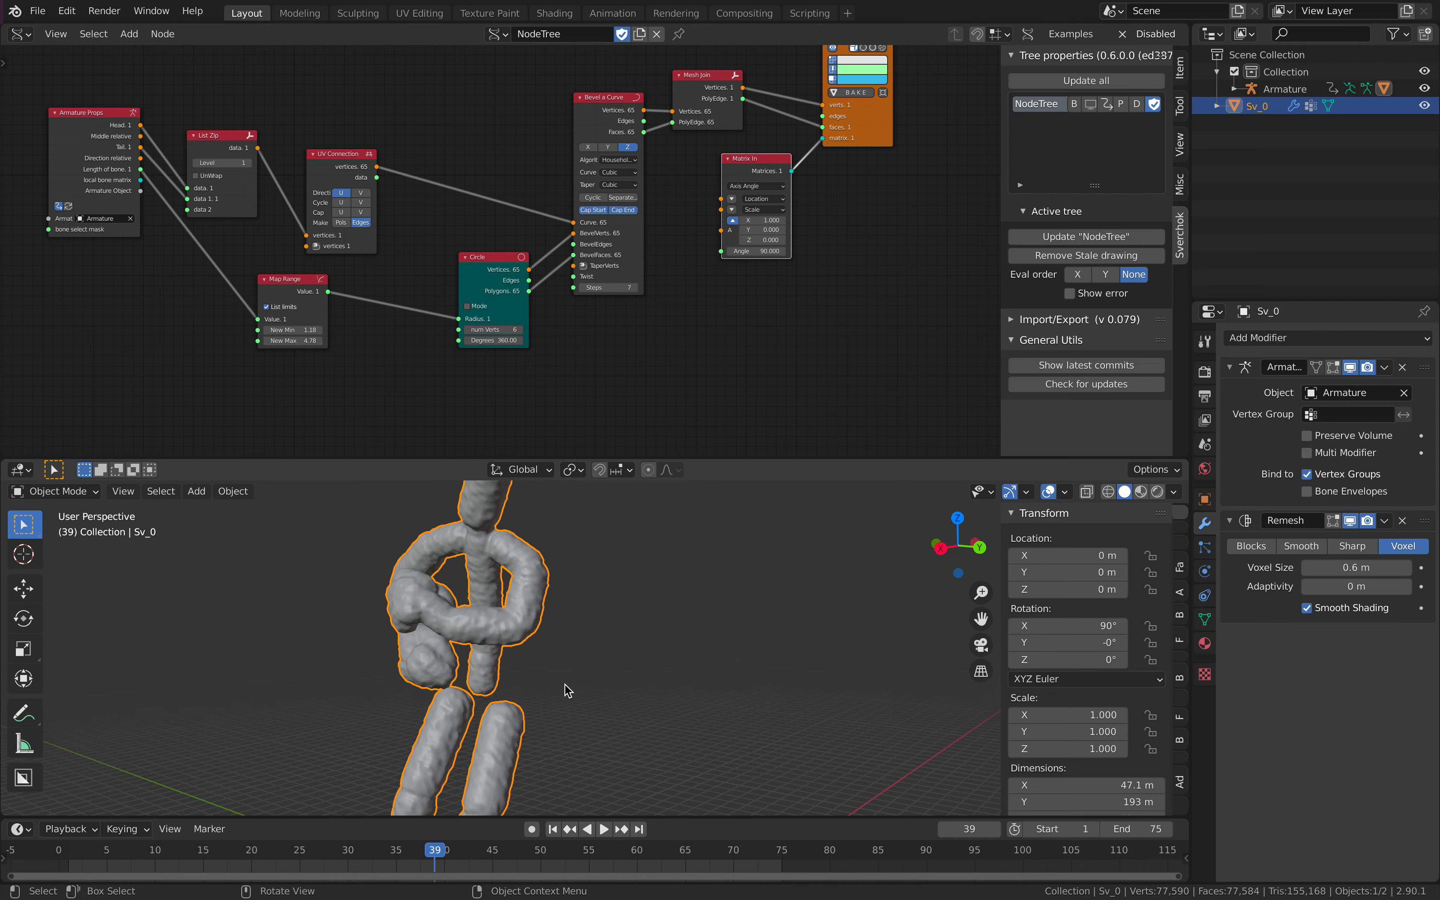
Step: Enlarge the 3D viewport to show the whole remeshed figure, then play the animation briefly and pause it
middle_click_drag(478, 672, 625, 613, "shift")
scroll(692, 609, "down", 3)
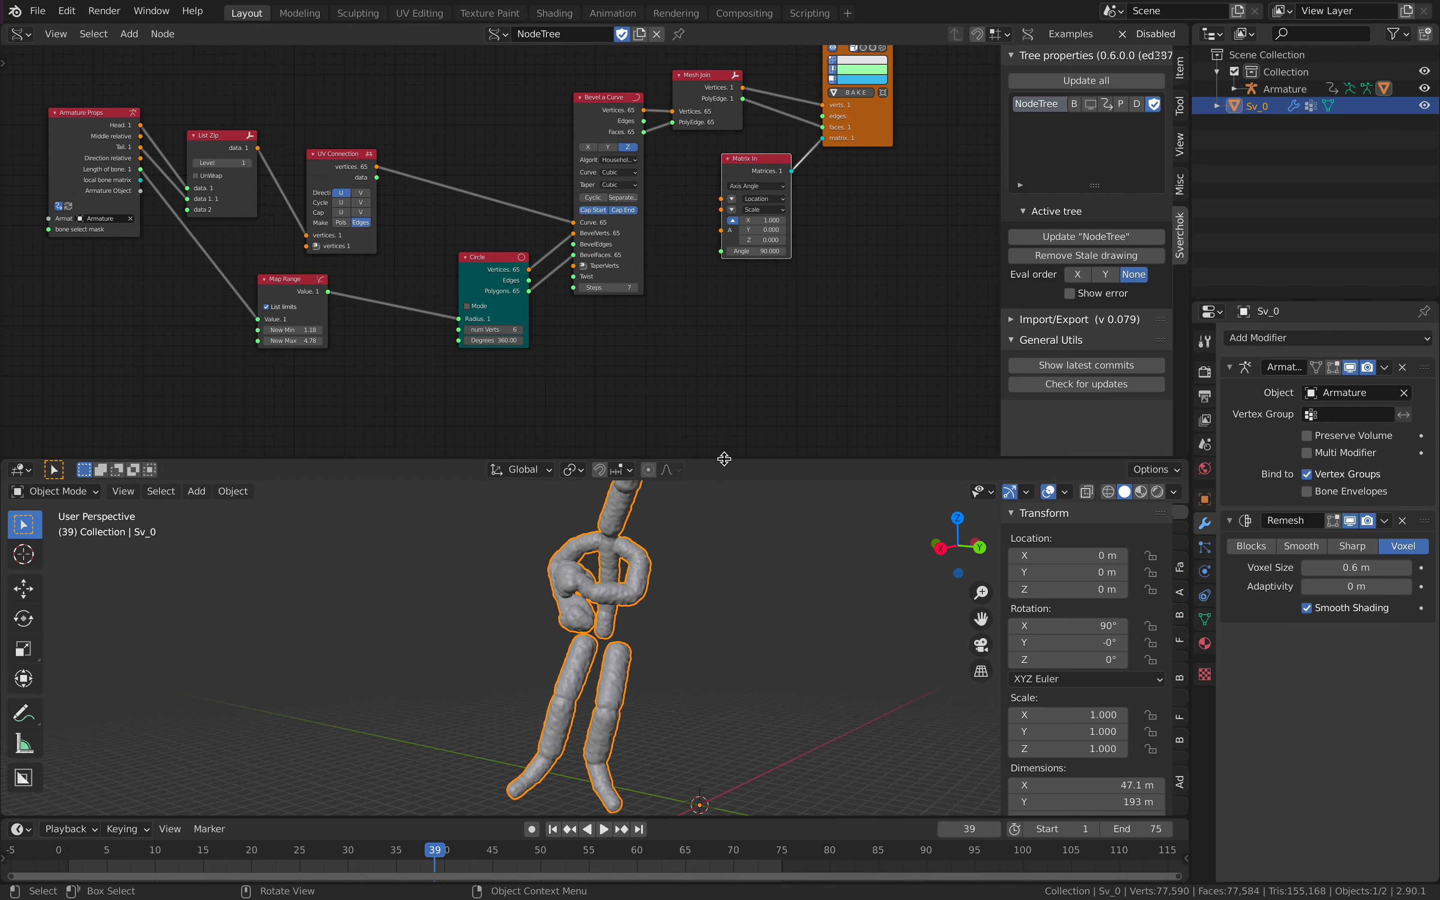
left_click_drag(723, 458, 721, 309)
key("space")
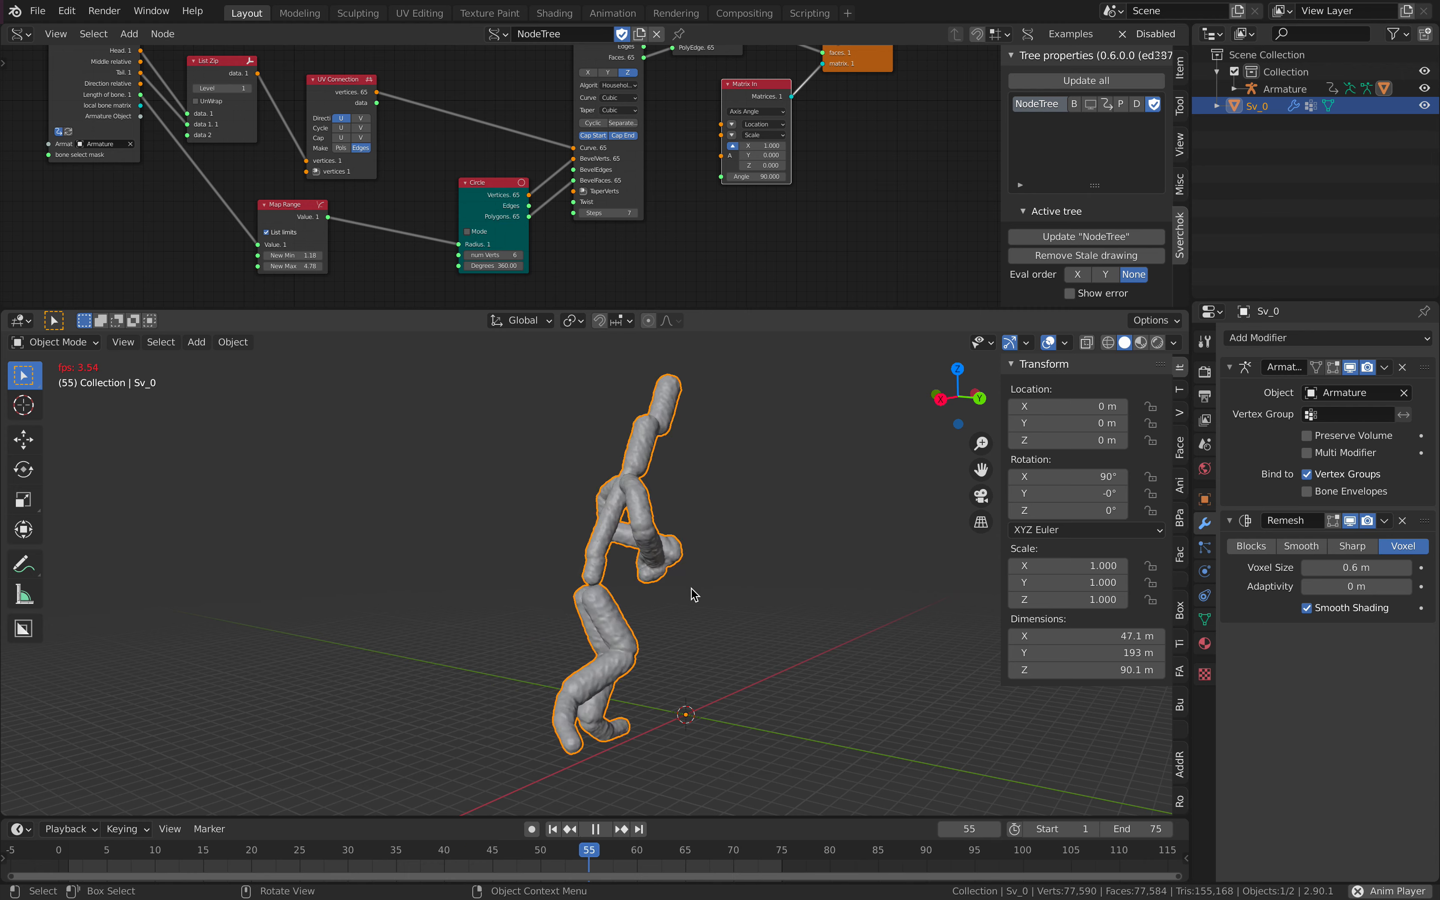
middle_click_drag(559, 598, 536, 595)
key("space")
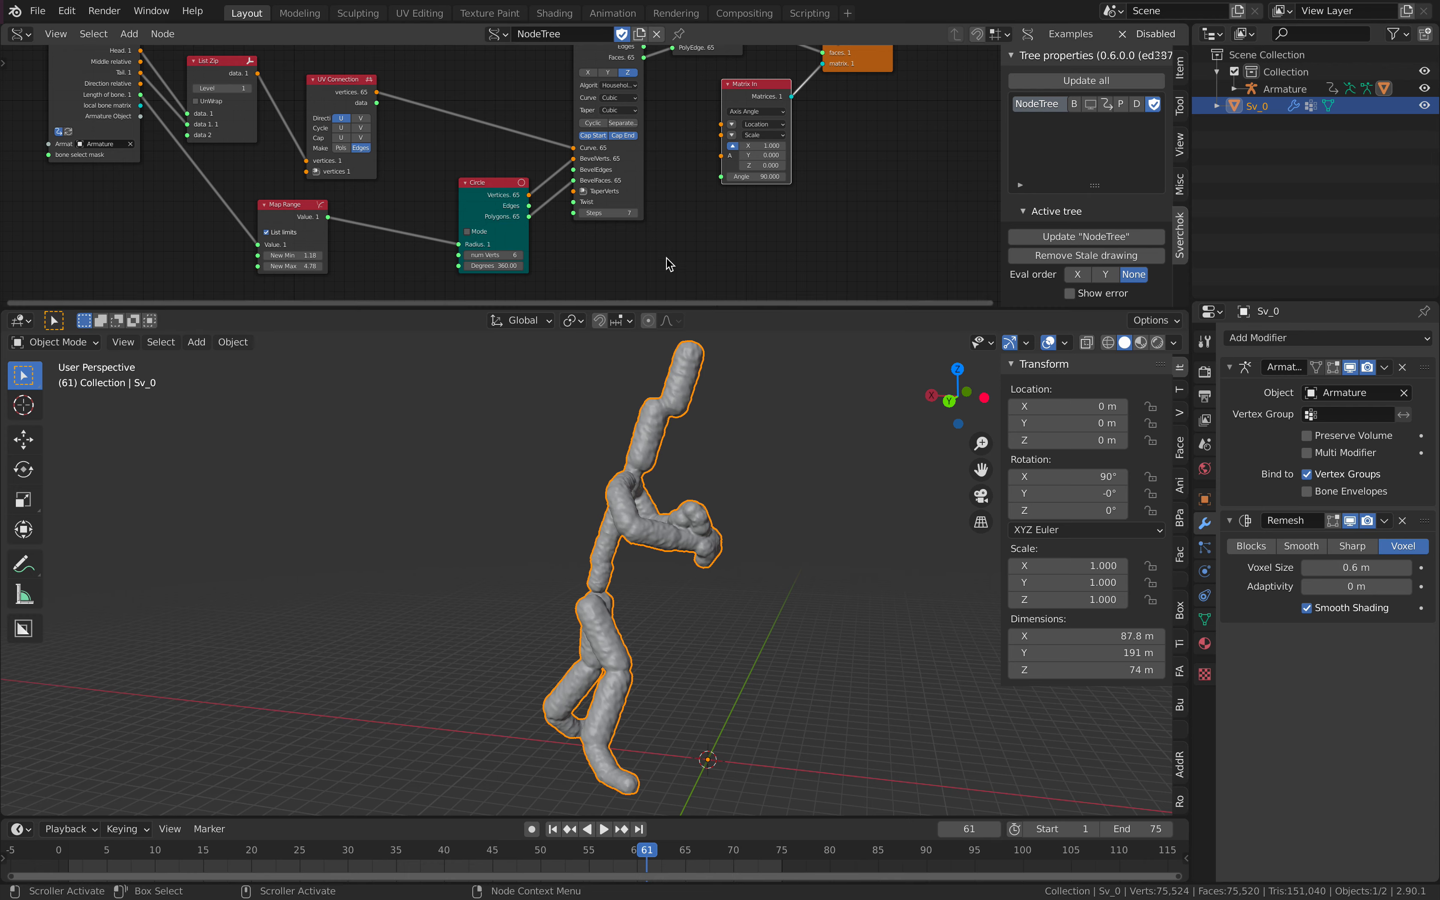
Step: Switch the node editor from Sverchok Nodes to Animation Nodes and hide its sidebar
scroll(676, 232, "down", 2)
middle_click_drag(675, 232, 697, 253)
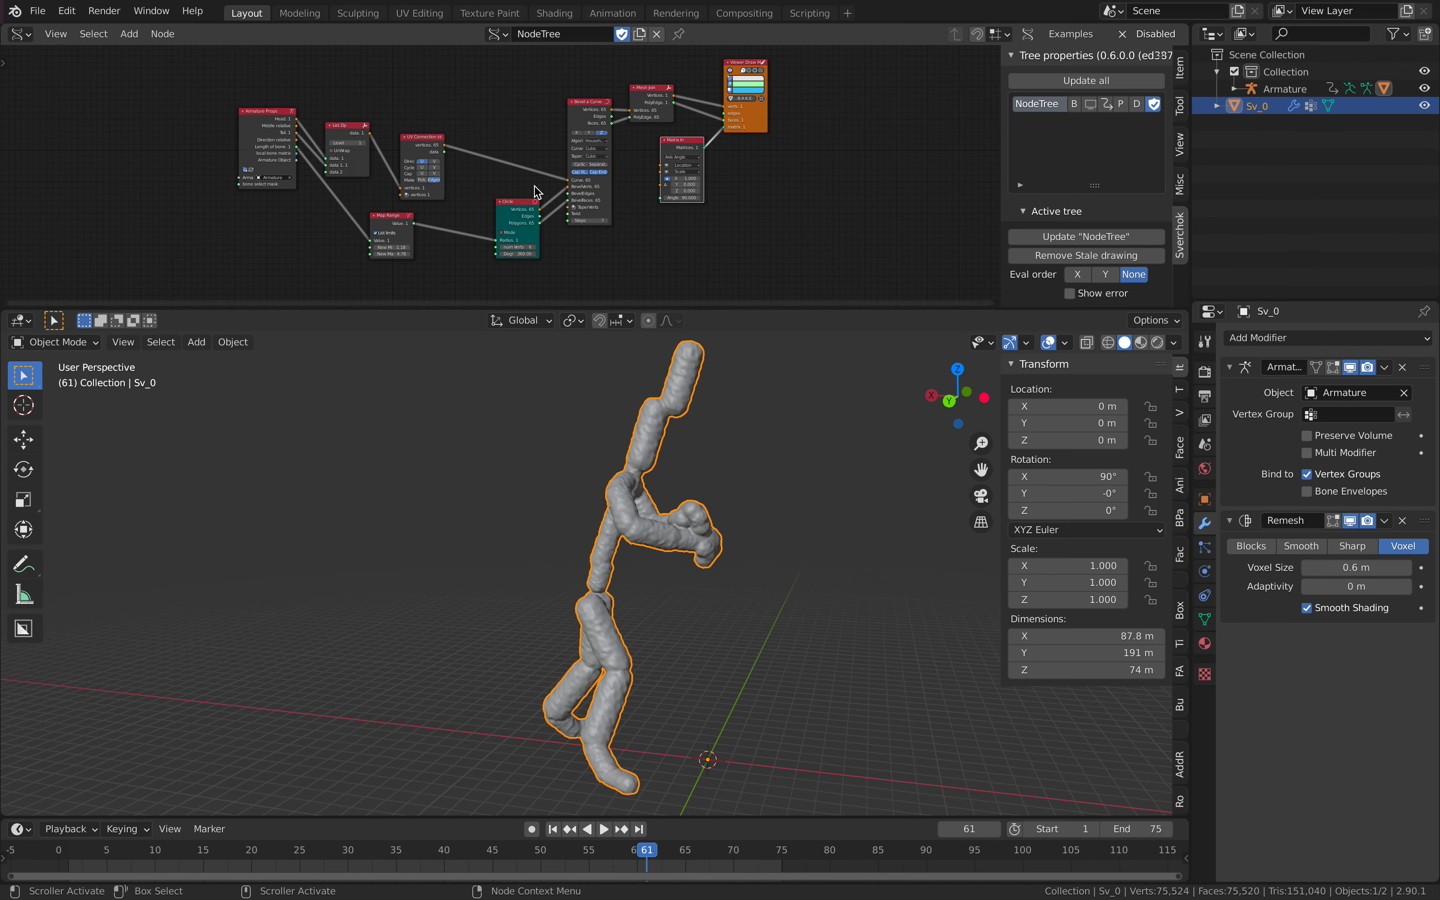
left_click(27, 38)
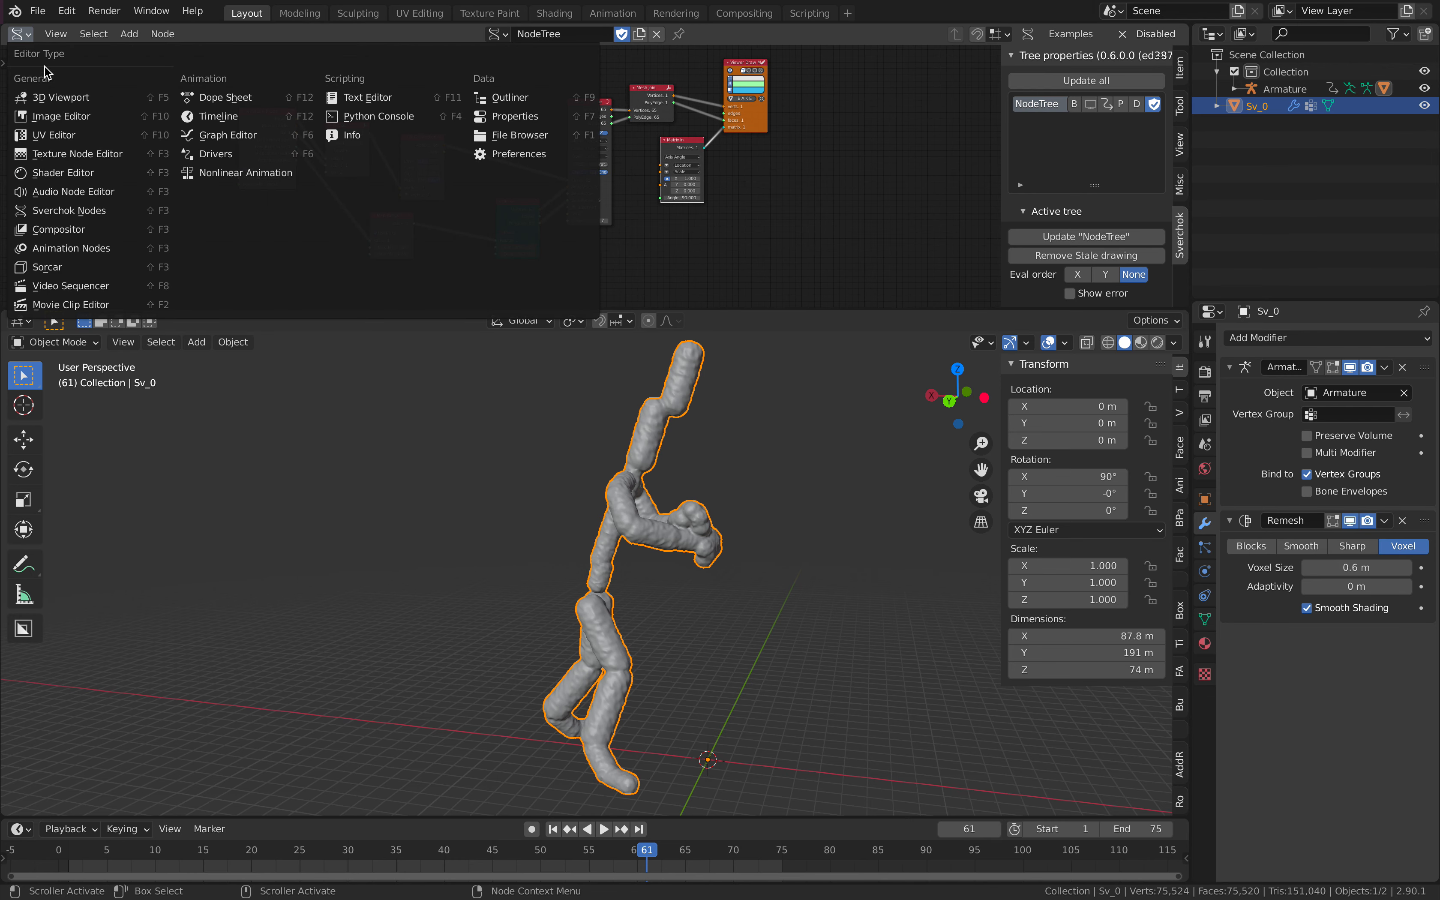
left_click(98, 249)
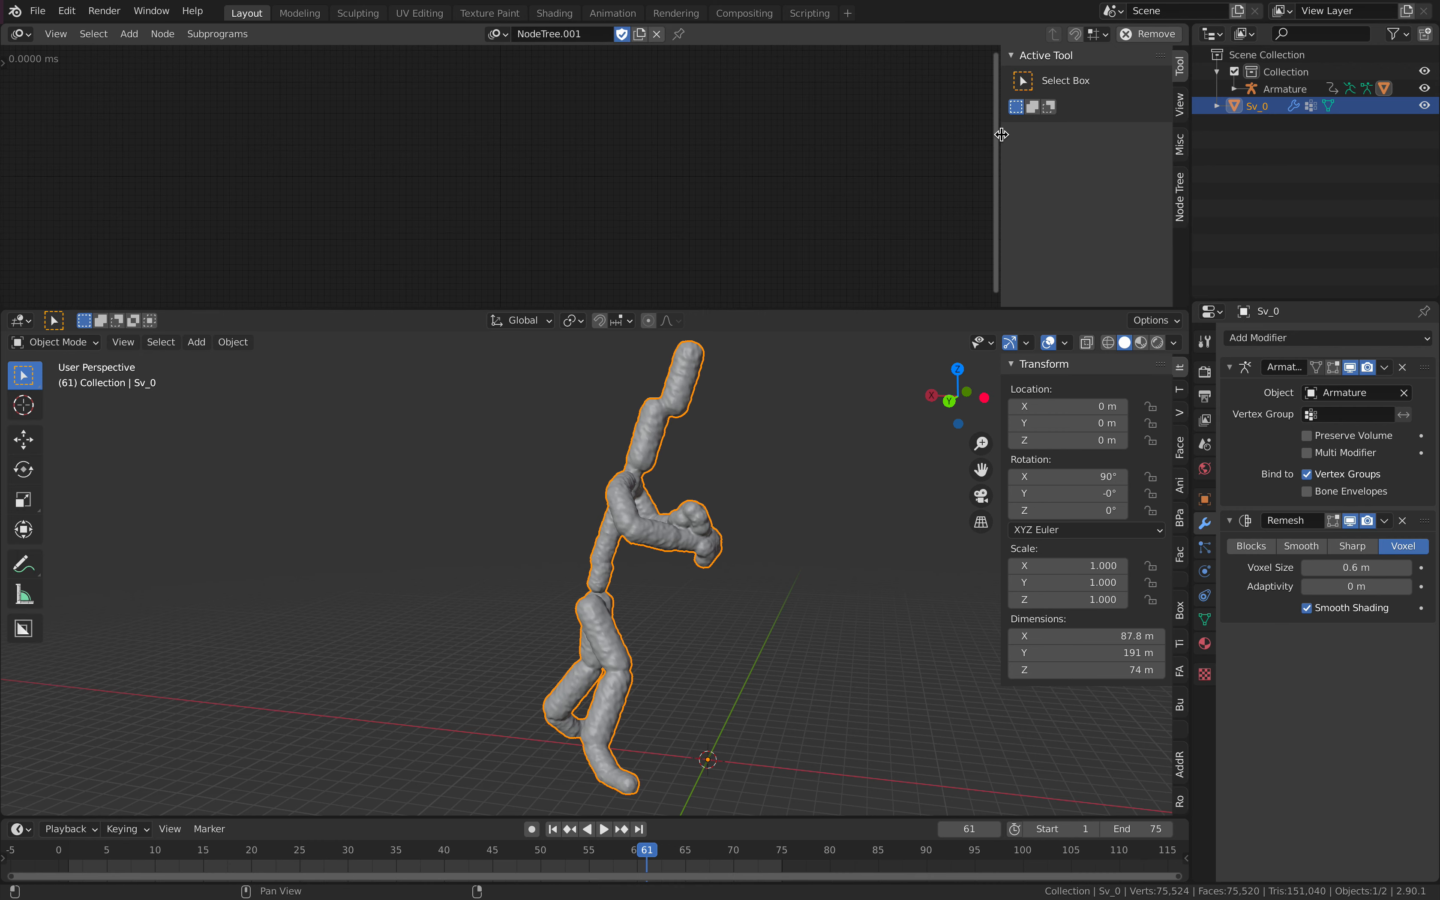
key("n")
Step: Search for and add an Armature Info node to the empty Animation Nodes tree
key("shift+a")
left_click(450, 174)
type("arma")
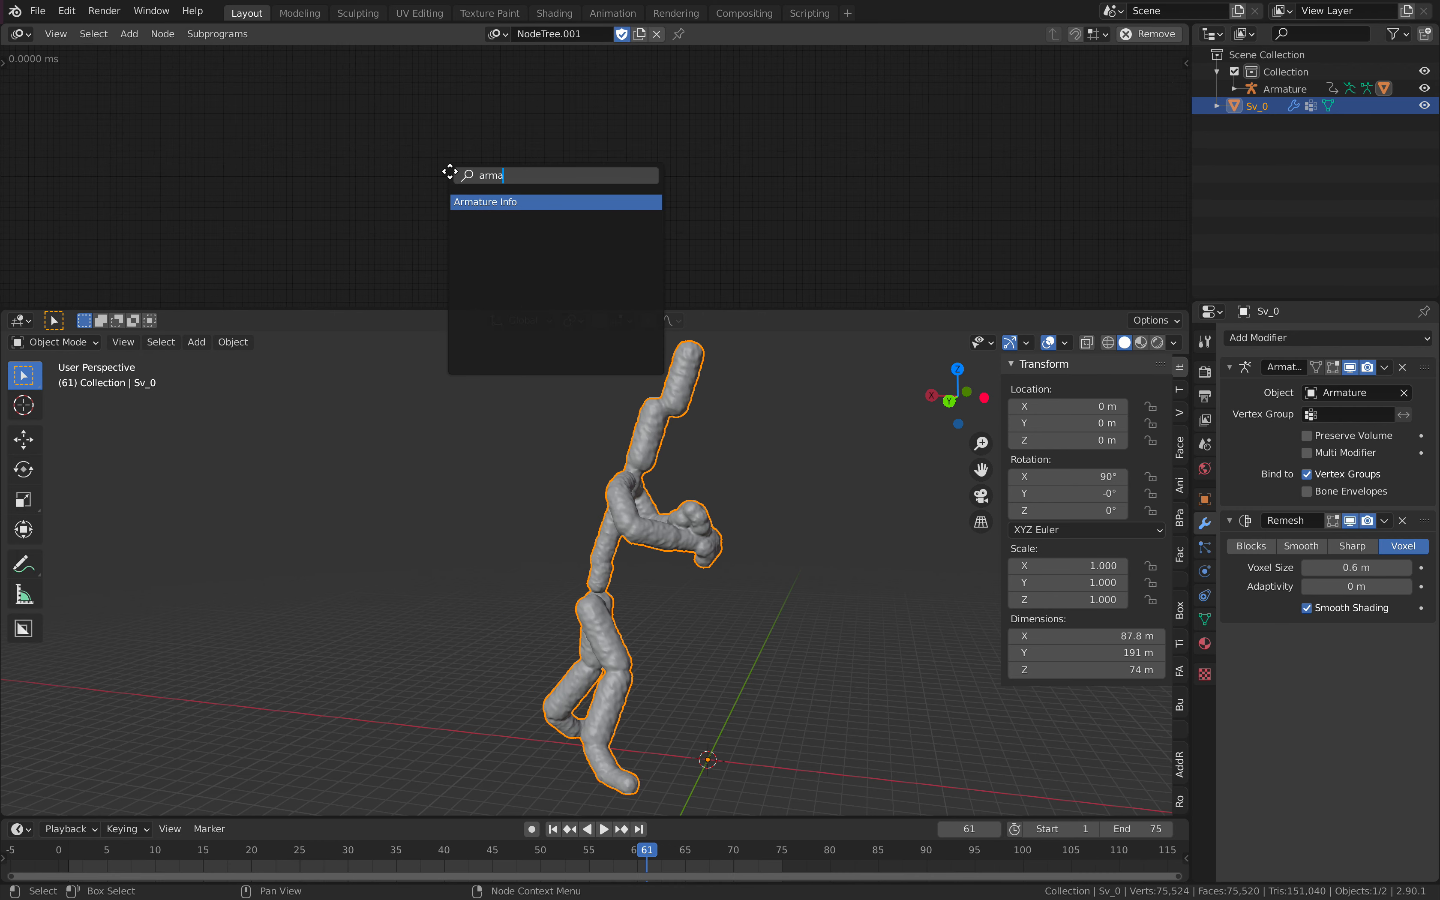
key("Return")
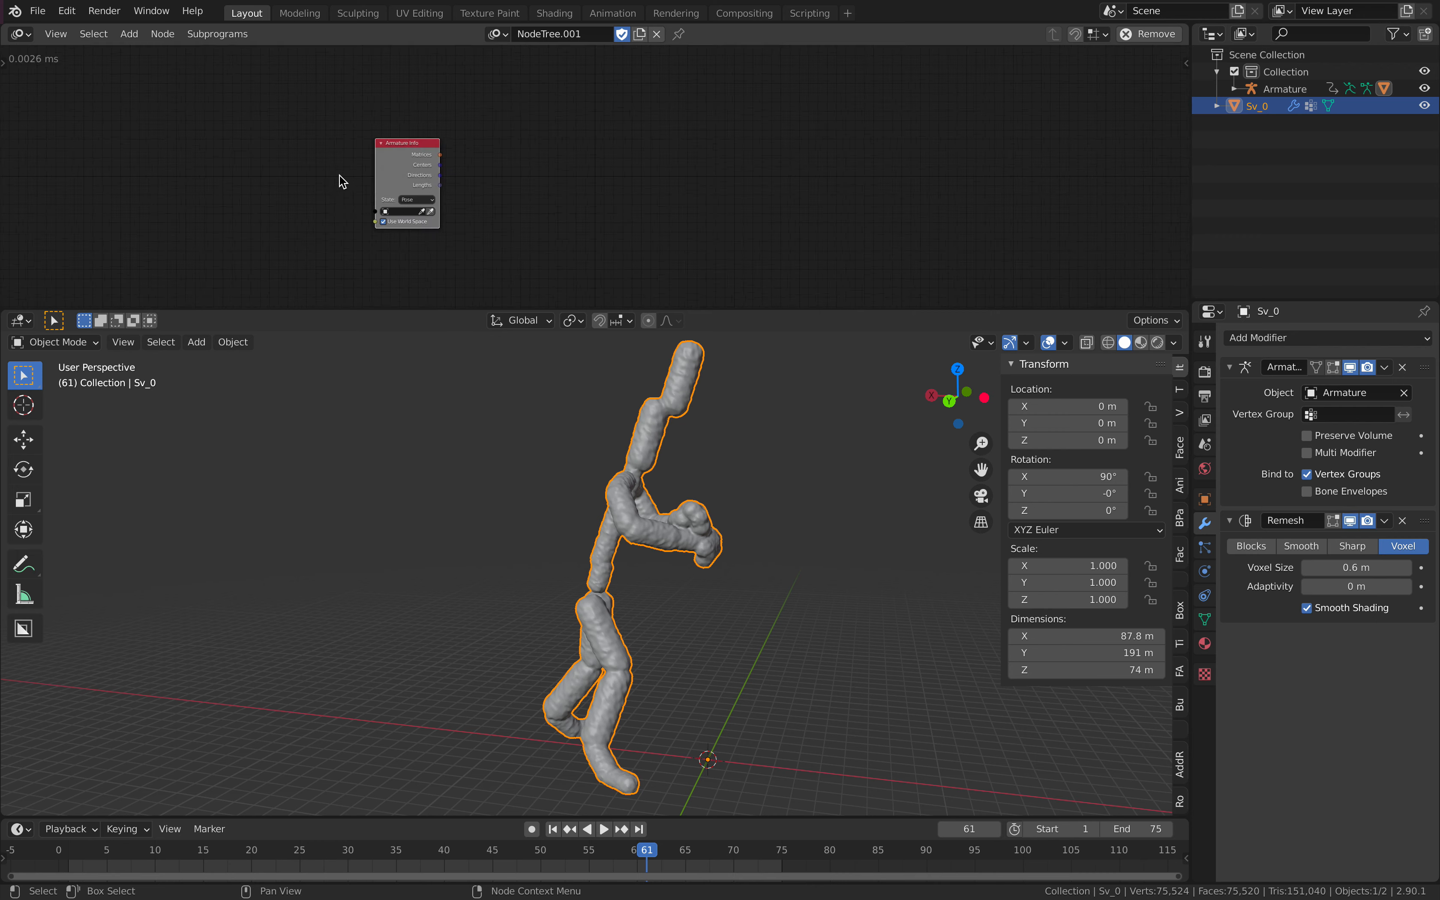
left_click(344, 180)
Step: Set the Armature Info node's State to Rest and enlarge the node editor around it
middle_click_drag(503, 156, 558, 147)
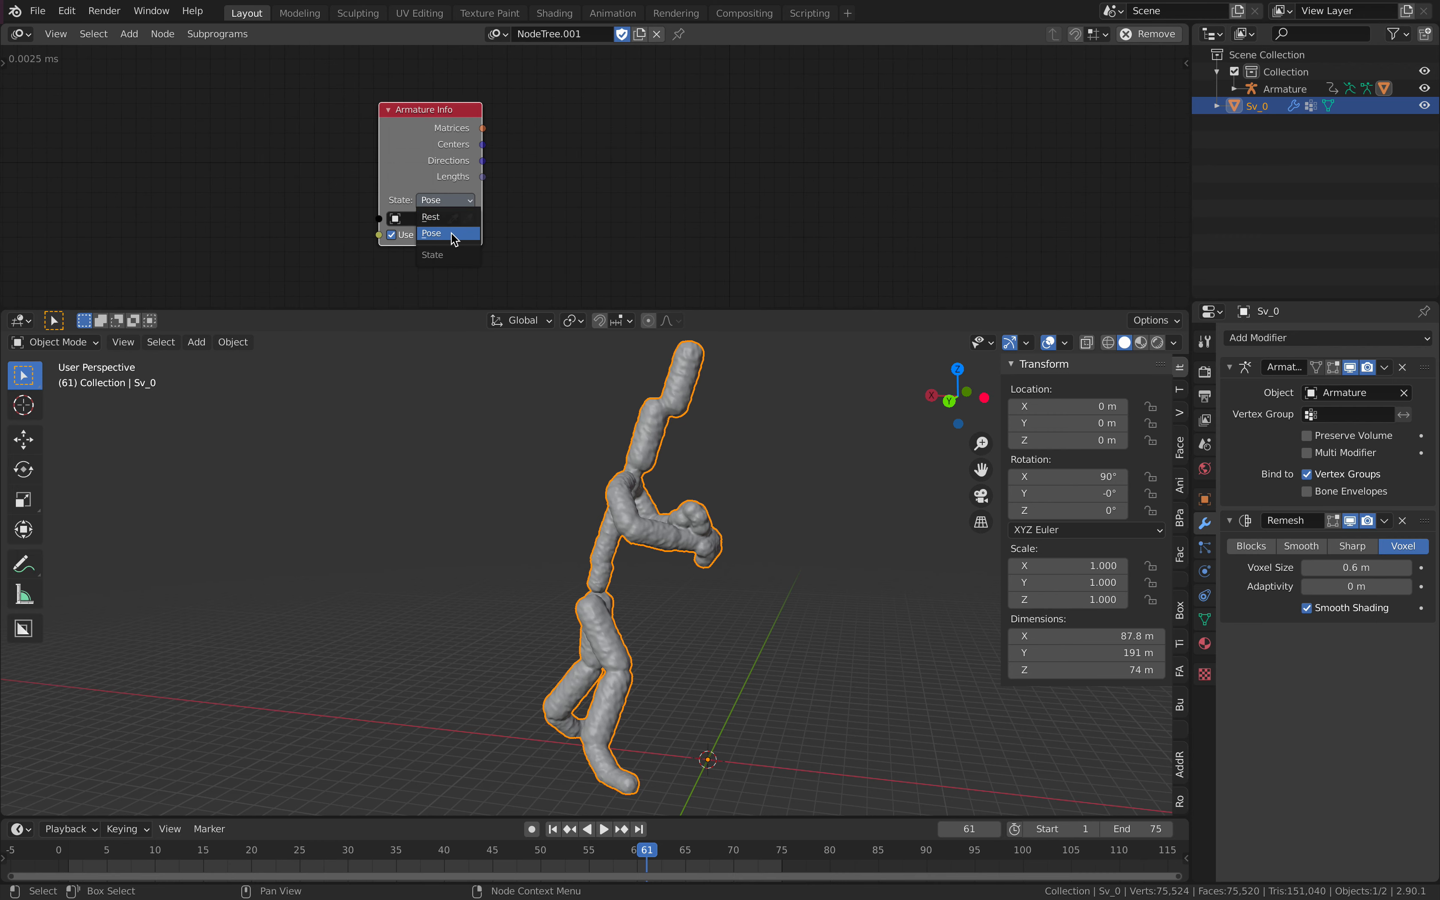
left_click(456, 217)
left_click_drag(443, 149, 520, 185)
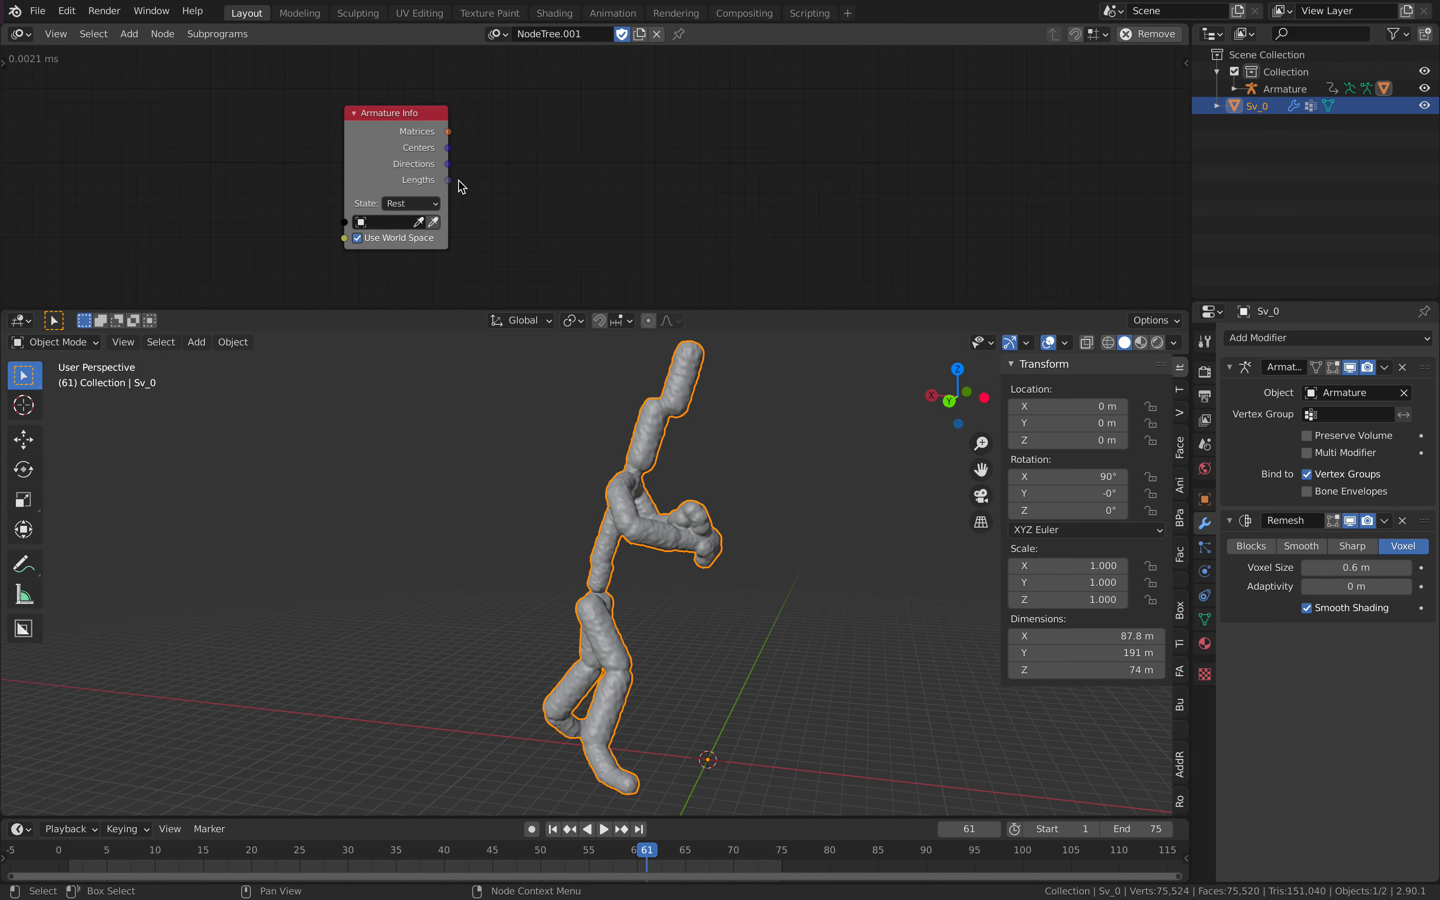
left_click_drag(563, 308, 562, 387)
left_click_drag(449, 187, 564, 162)
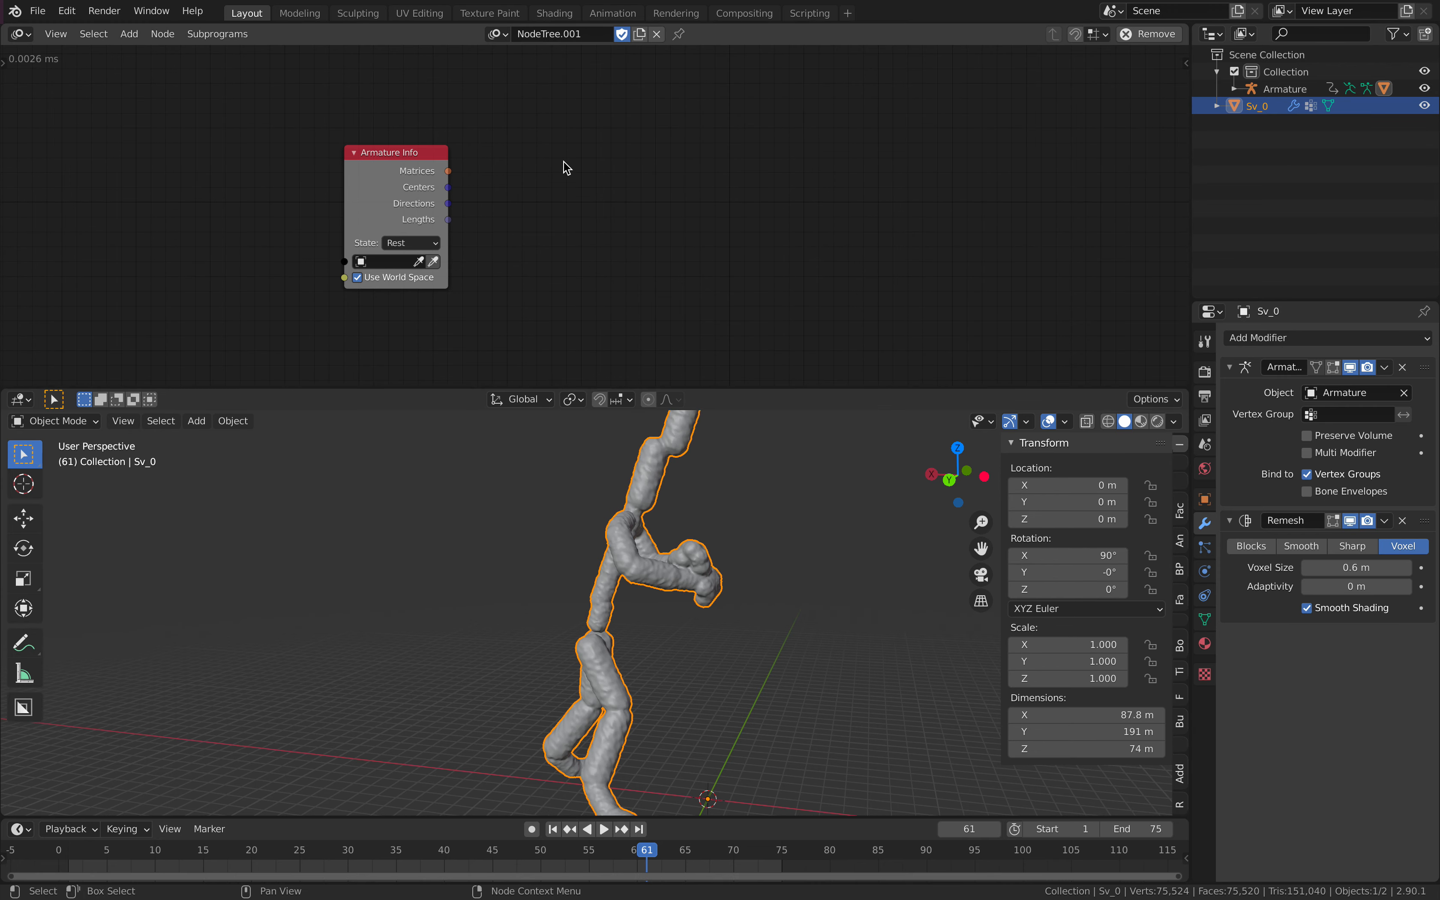
Step: Examine the remeshed figure's pose from several angles in the 3D viewport, with the node editor still open above
middle_click_drag(678, 470, 533, 579)
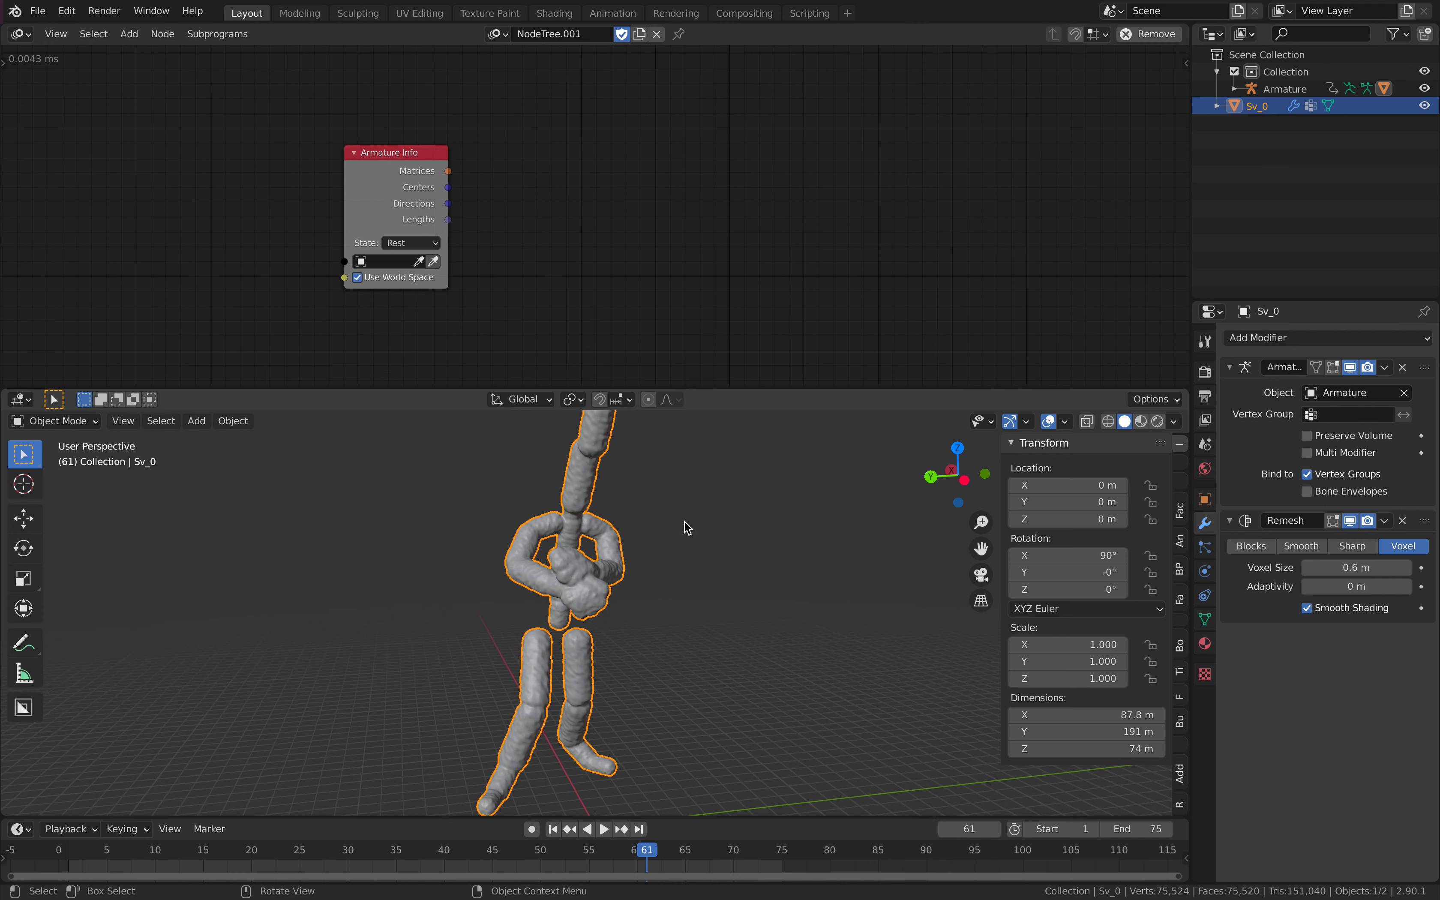
scroll(671, 528, "down", 3)
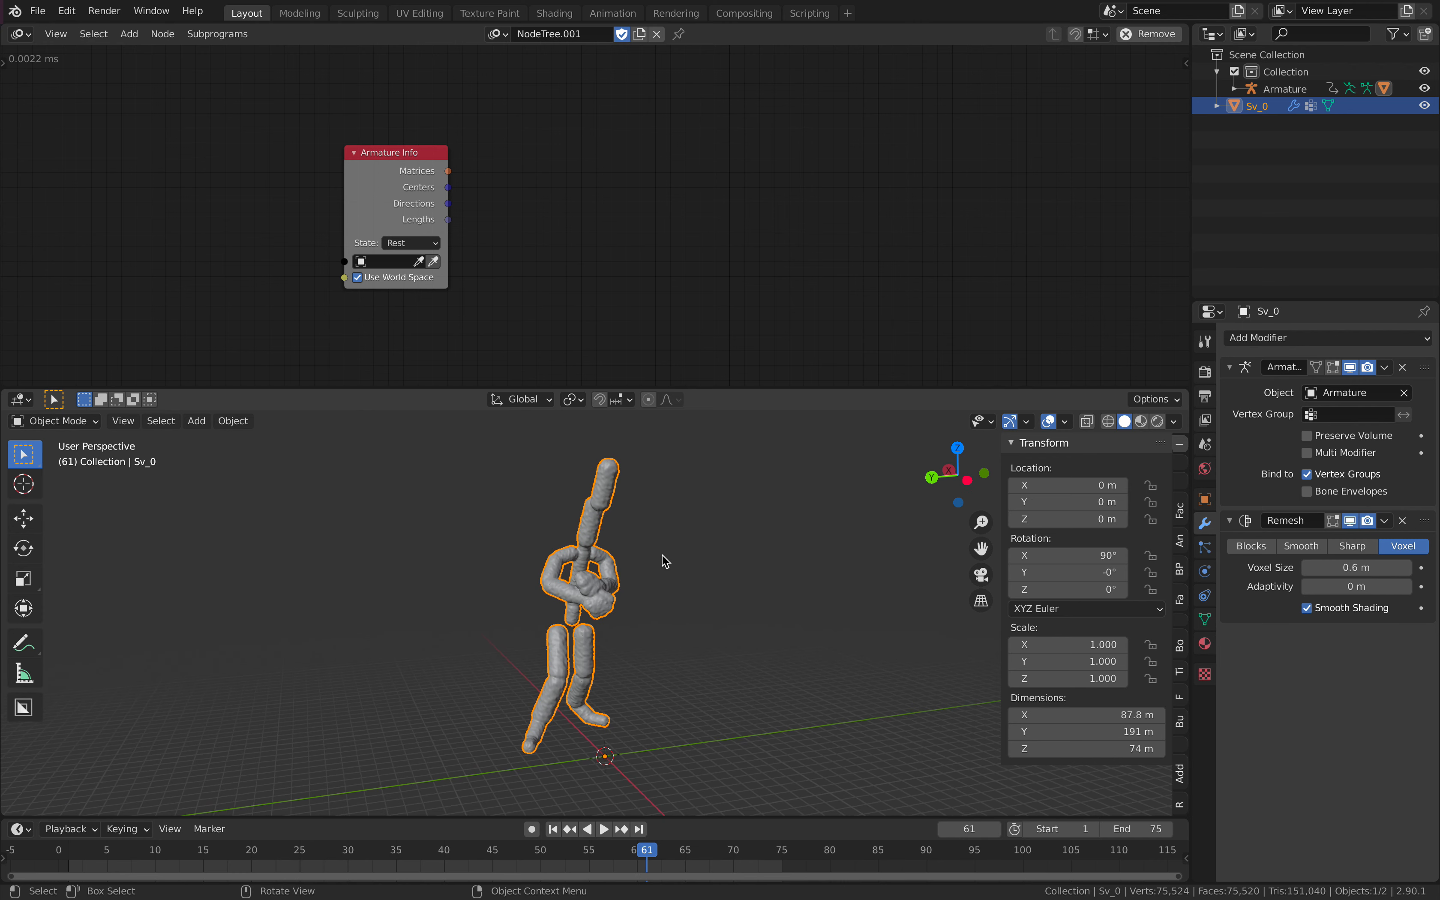
middle_click_drag(661, 551, 622, 528)
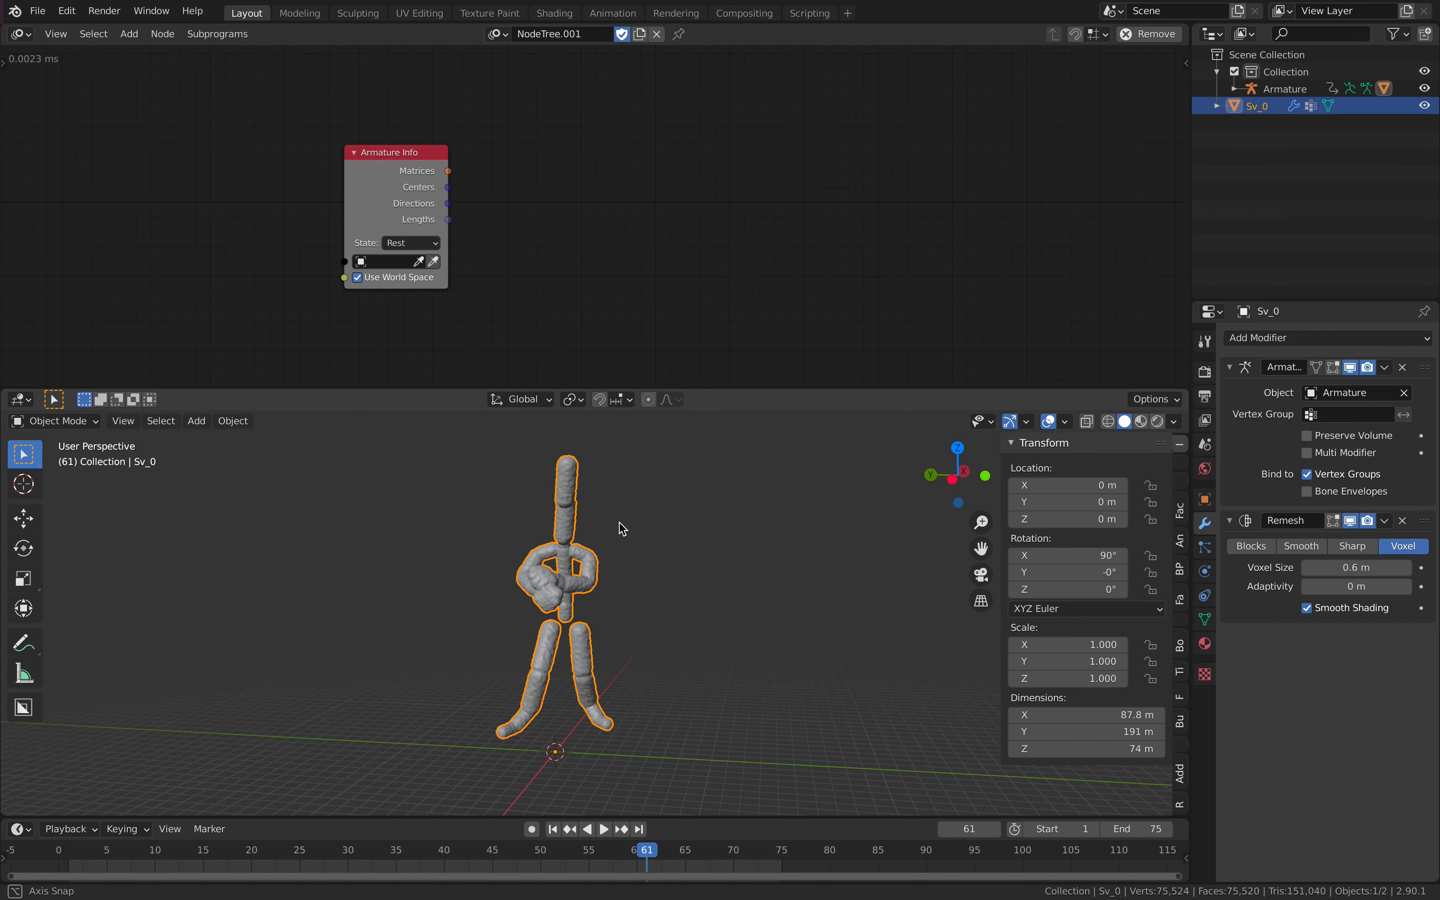
middle_click_drag(663, 472, 598, 515)
middle_click_drag(627, 229, 648, 206)
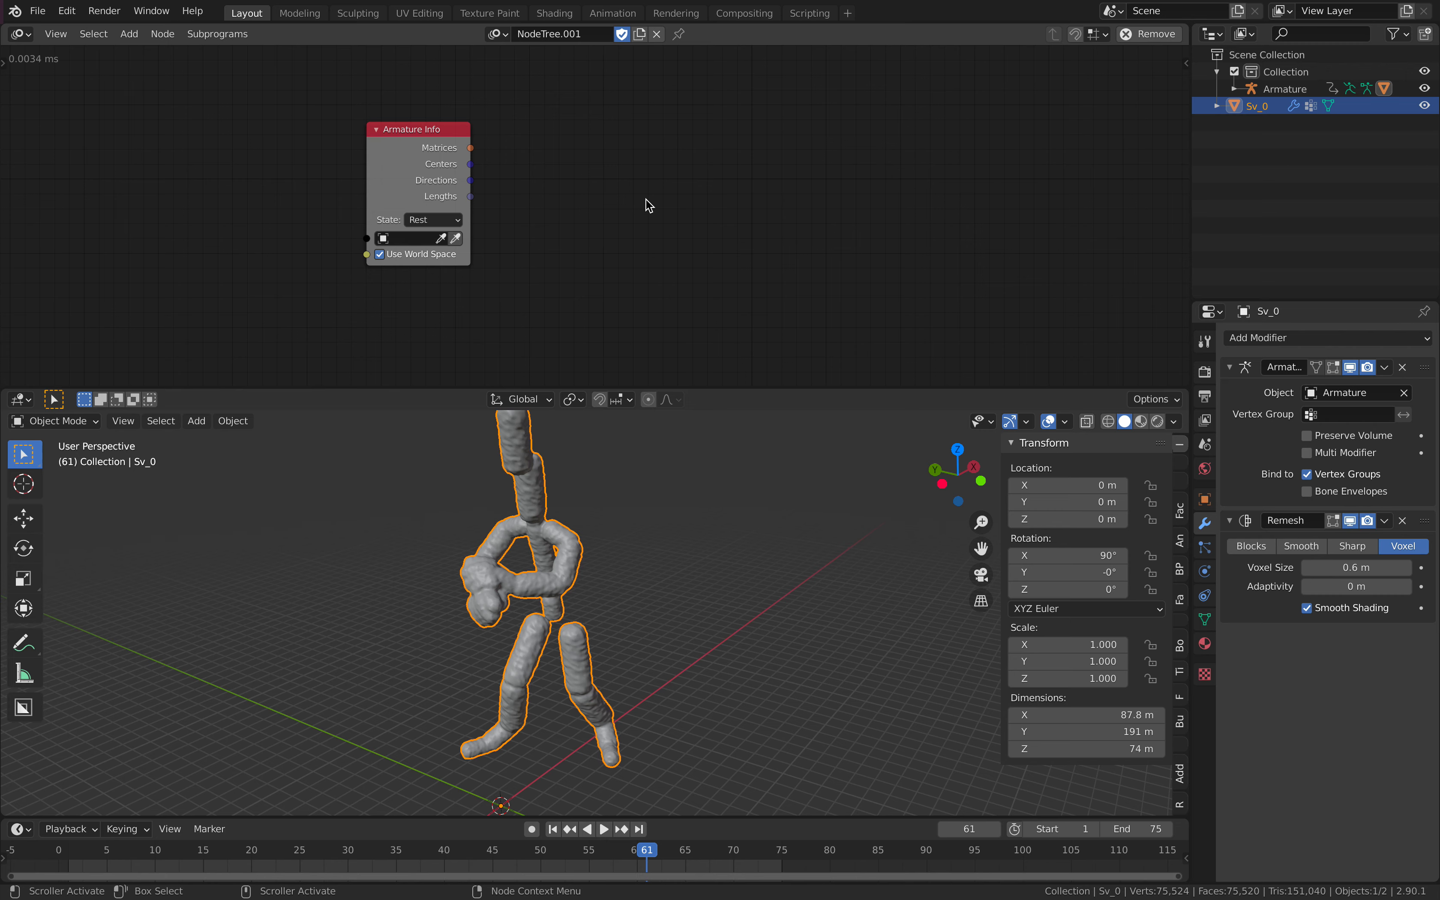
middle_click_drag(682, 501, 662, 501)
scroll(591, 240, "down", 2)
middle_click_drag(611, 236, 626, 228)
Step: Delete the Armature Info node and enlarge the 3D viewport to show the full figure
left_click(450, 155)
key("x")
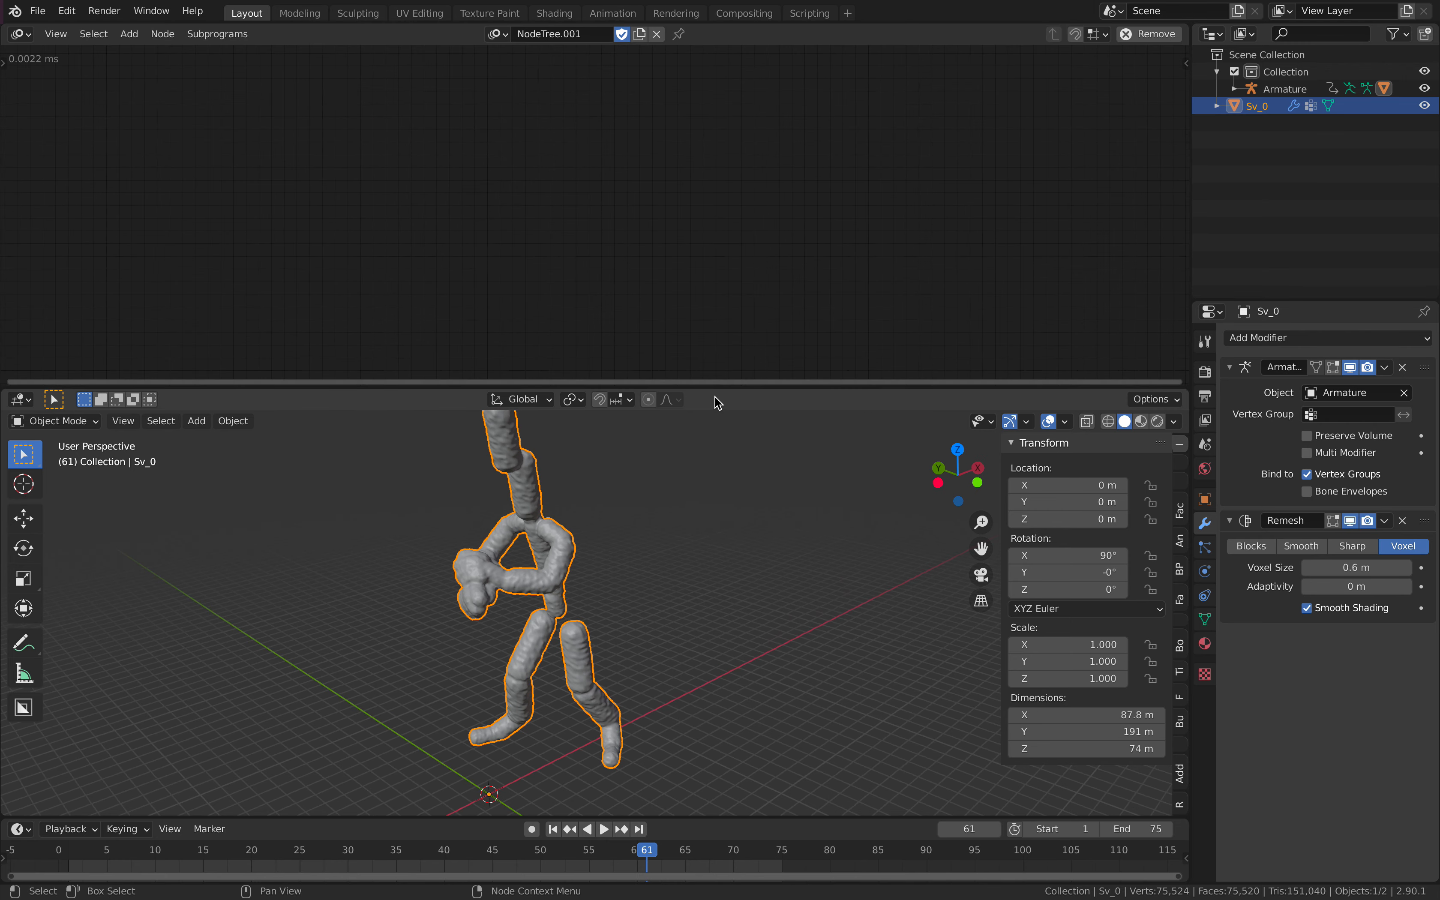
left_click_drag(716, 387, 714, 185)
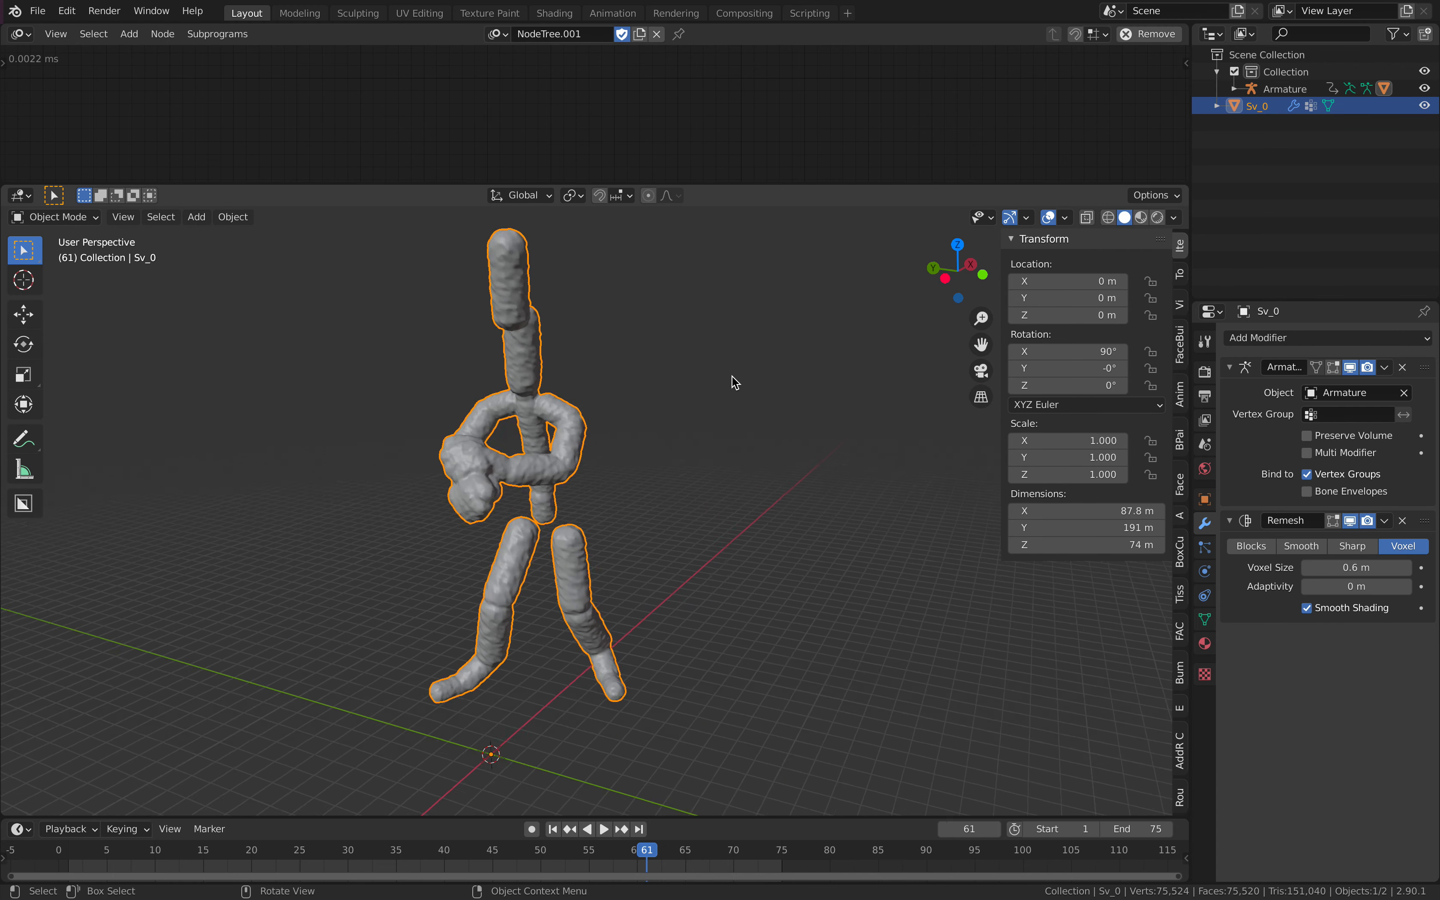